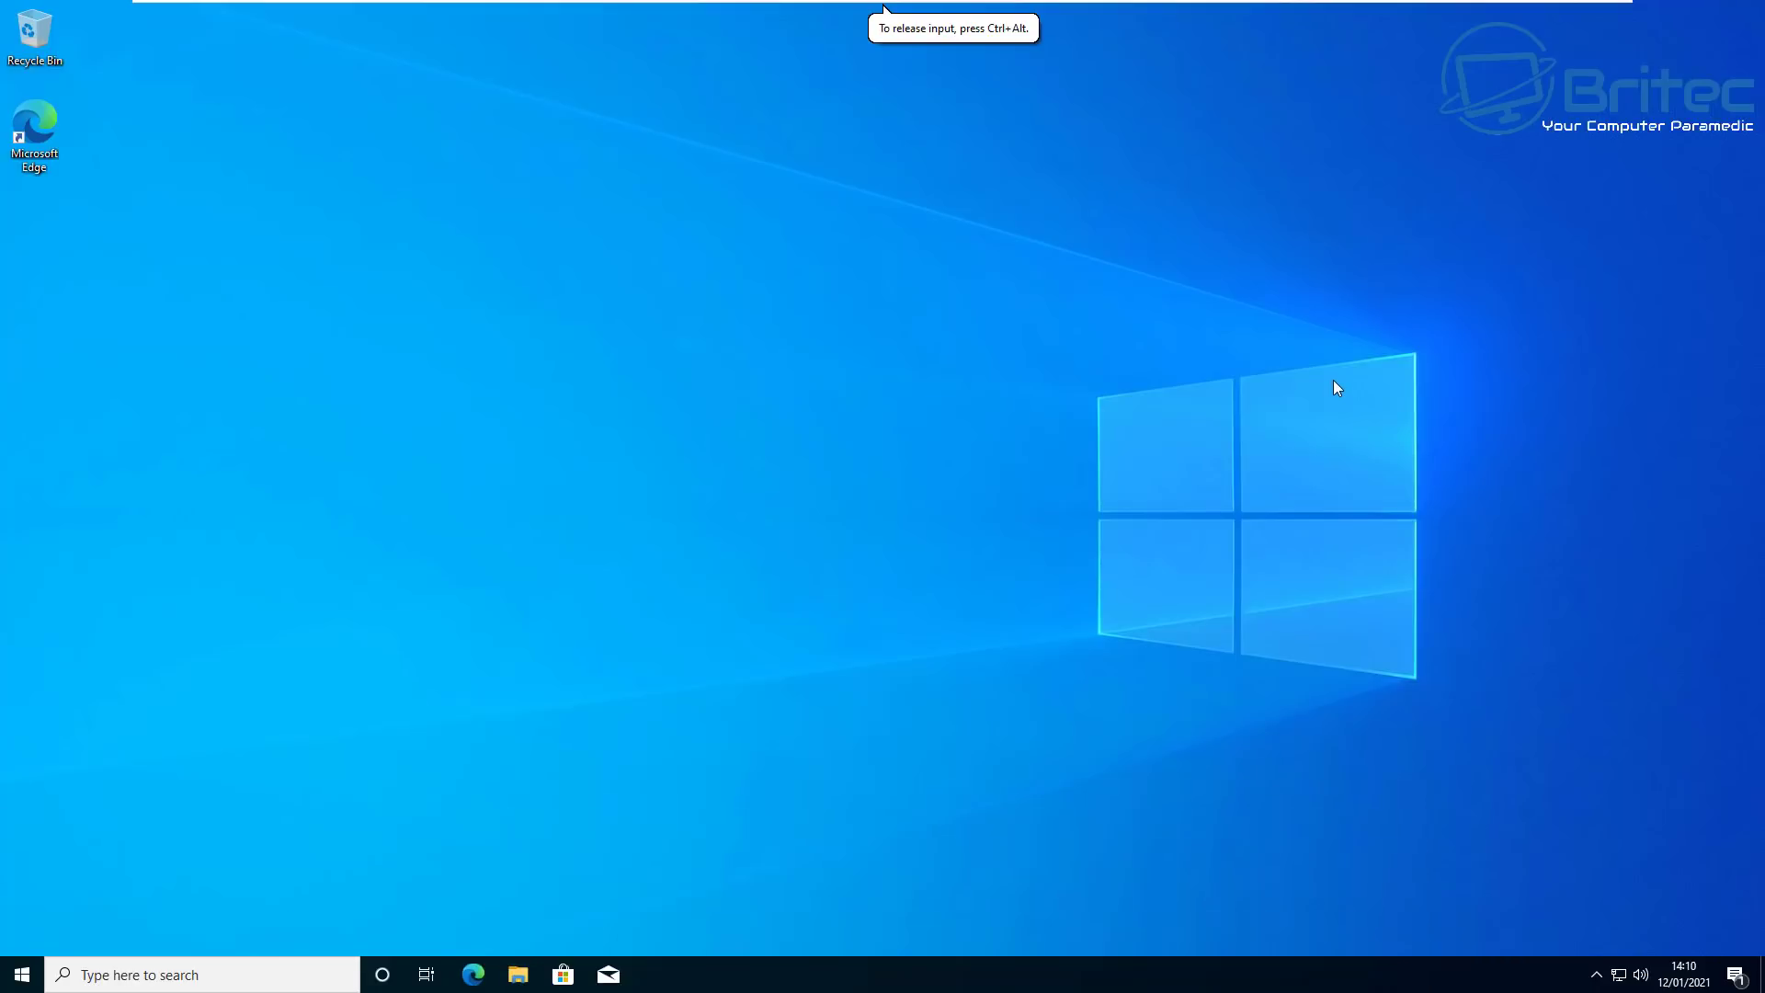
Open Windows Settings maximized, browse the Accounts pages, then close Settings.
{"action": "left_click", "coordinate": [22, 975]}
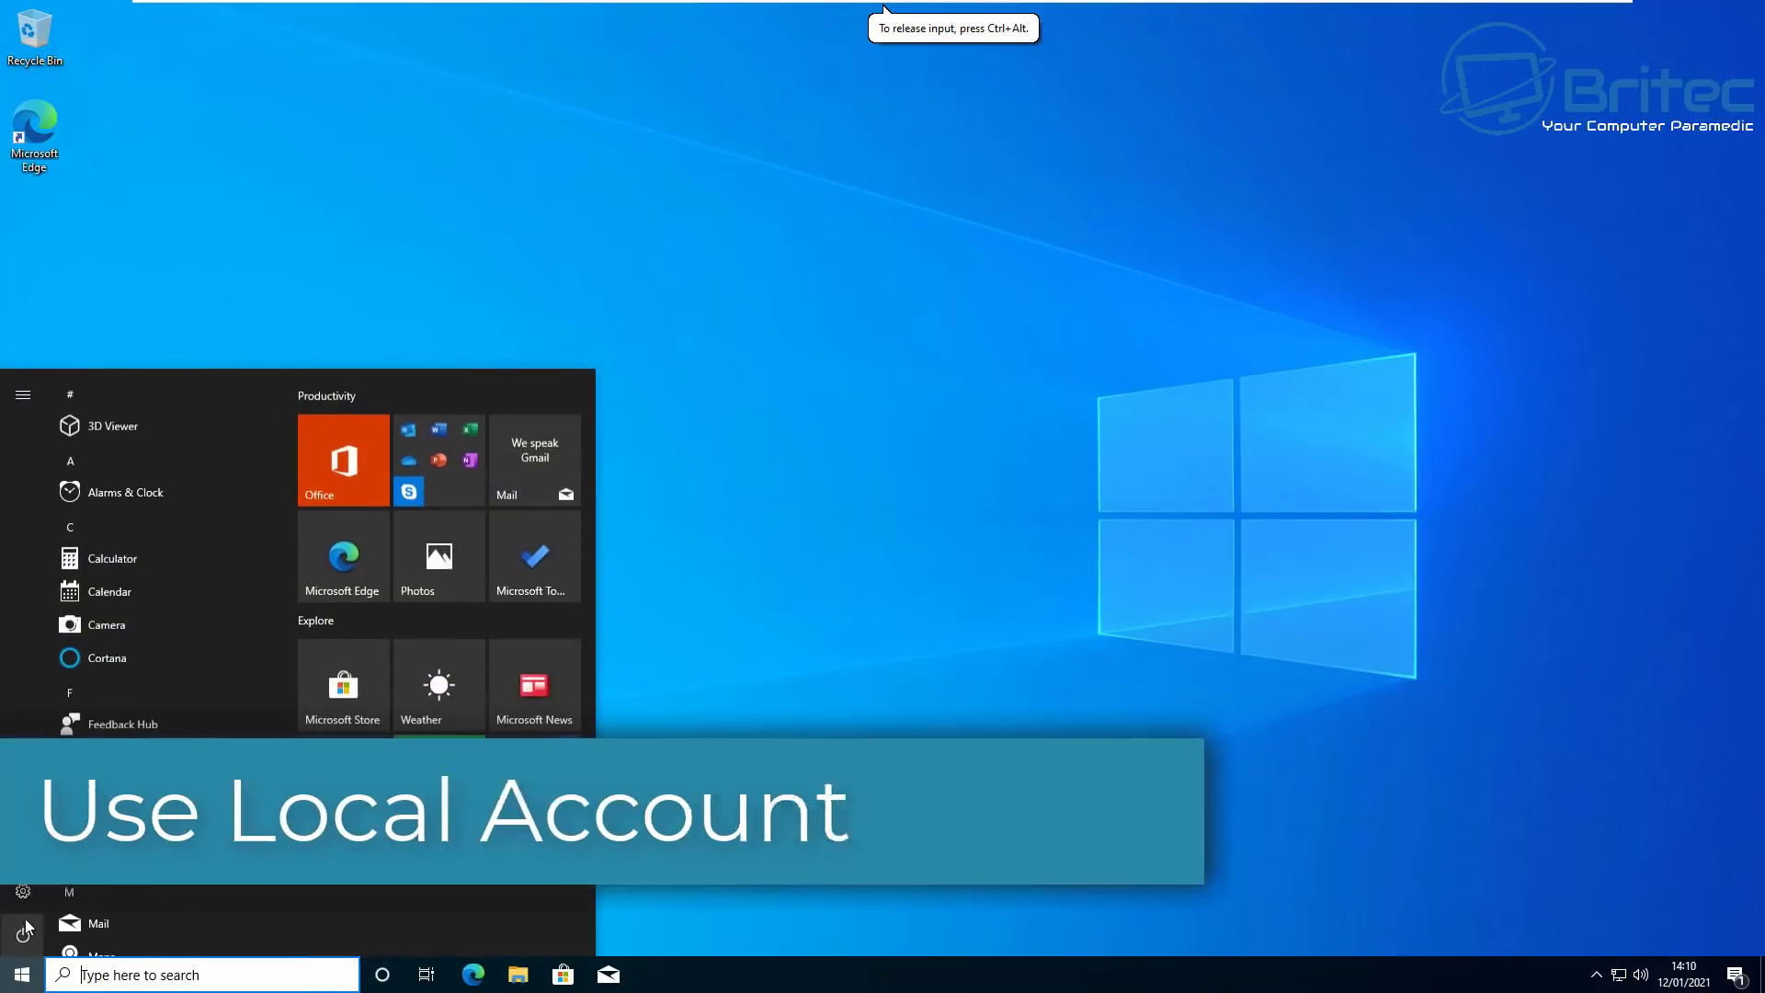
{"action": "left_click", "coordinate": [23, 891]}
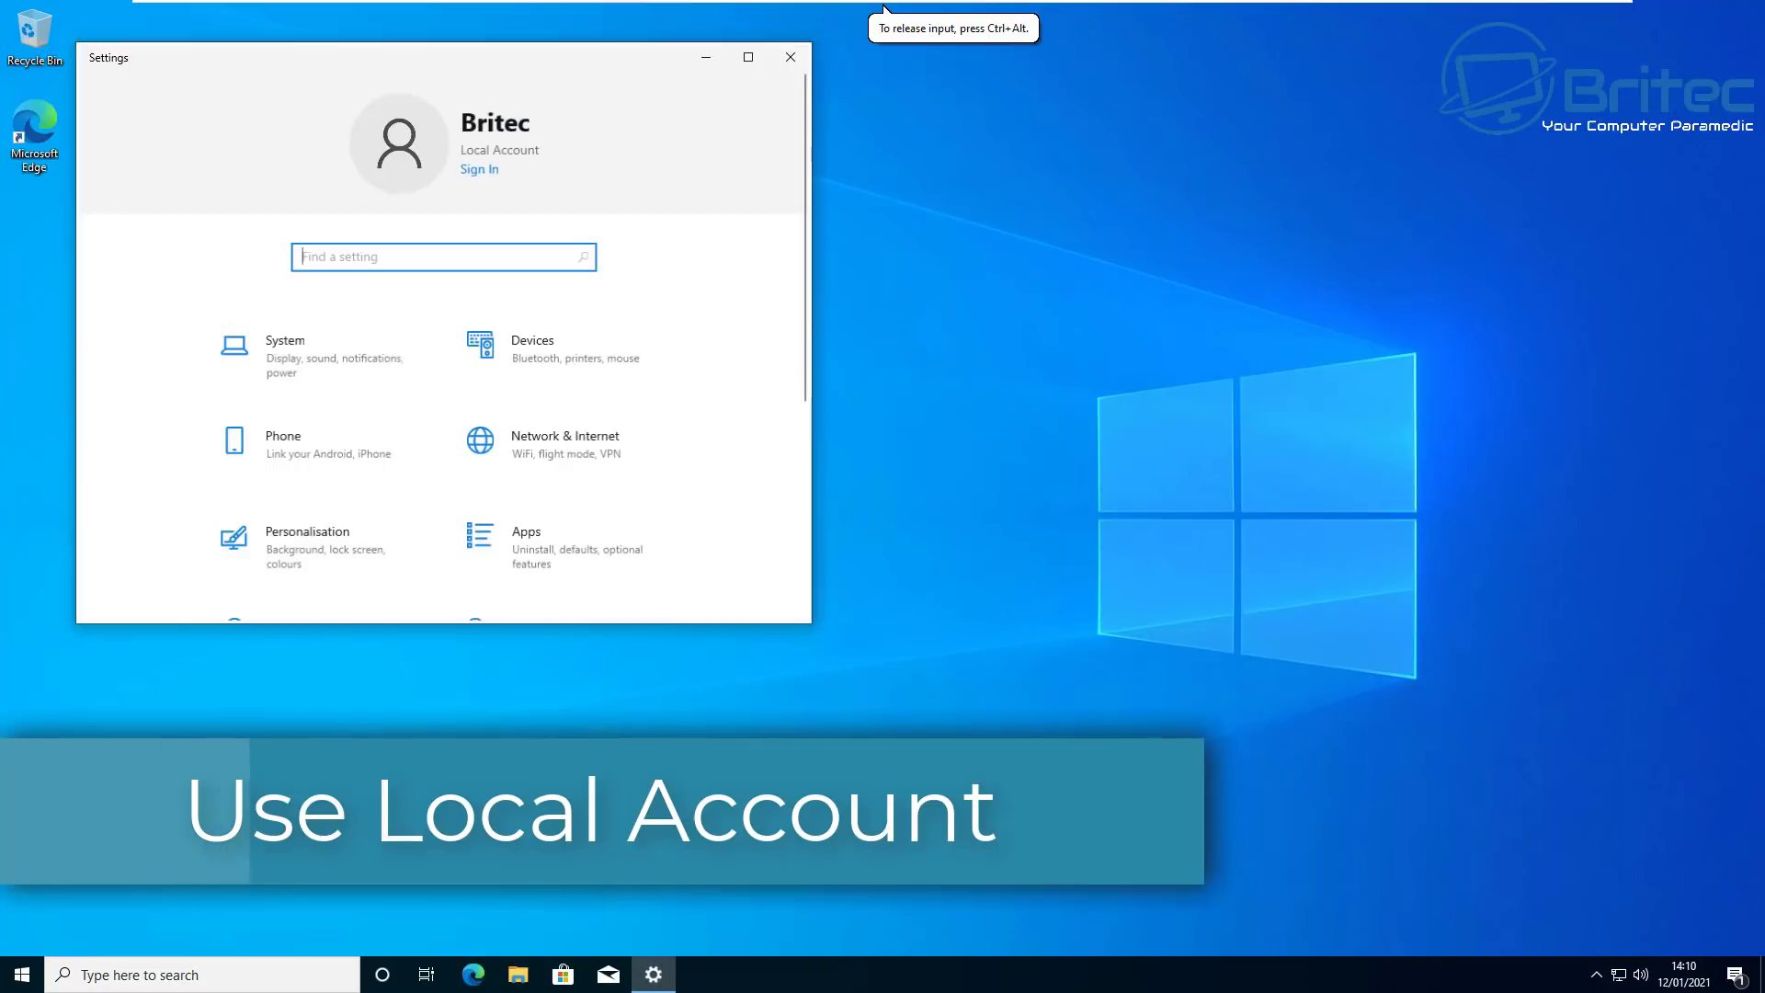
{"action": "left_click", "coordinate": [748, 57]}
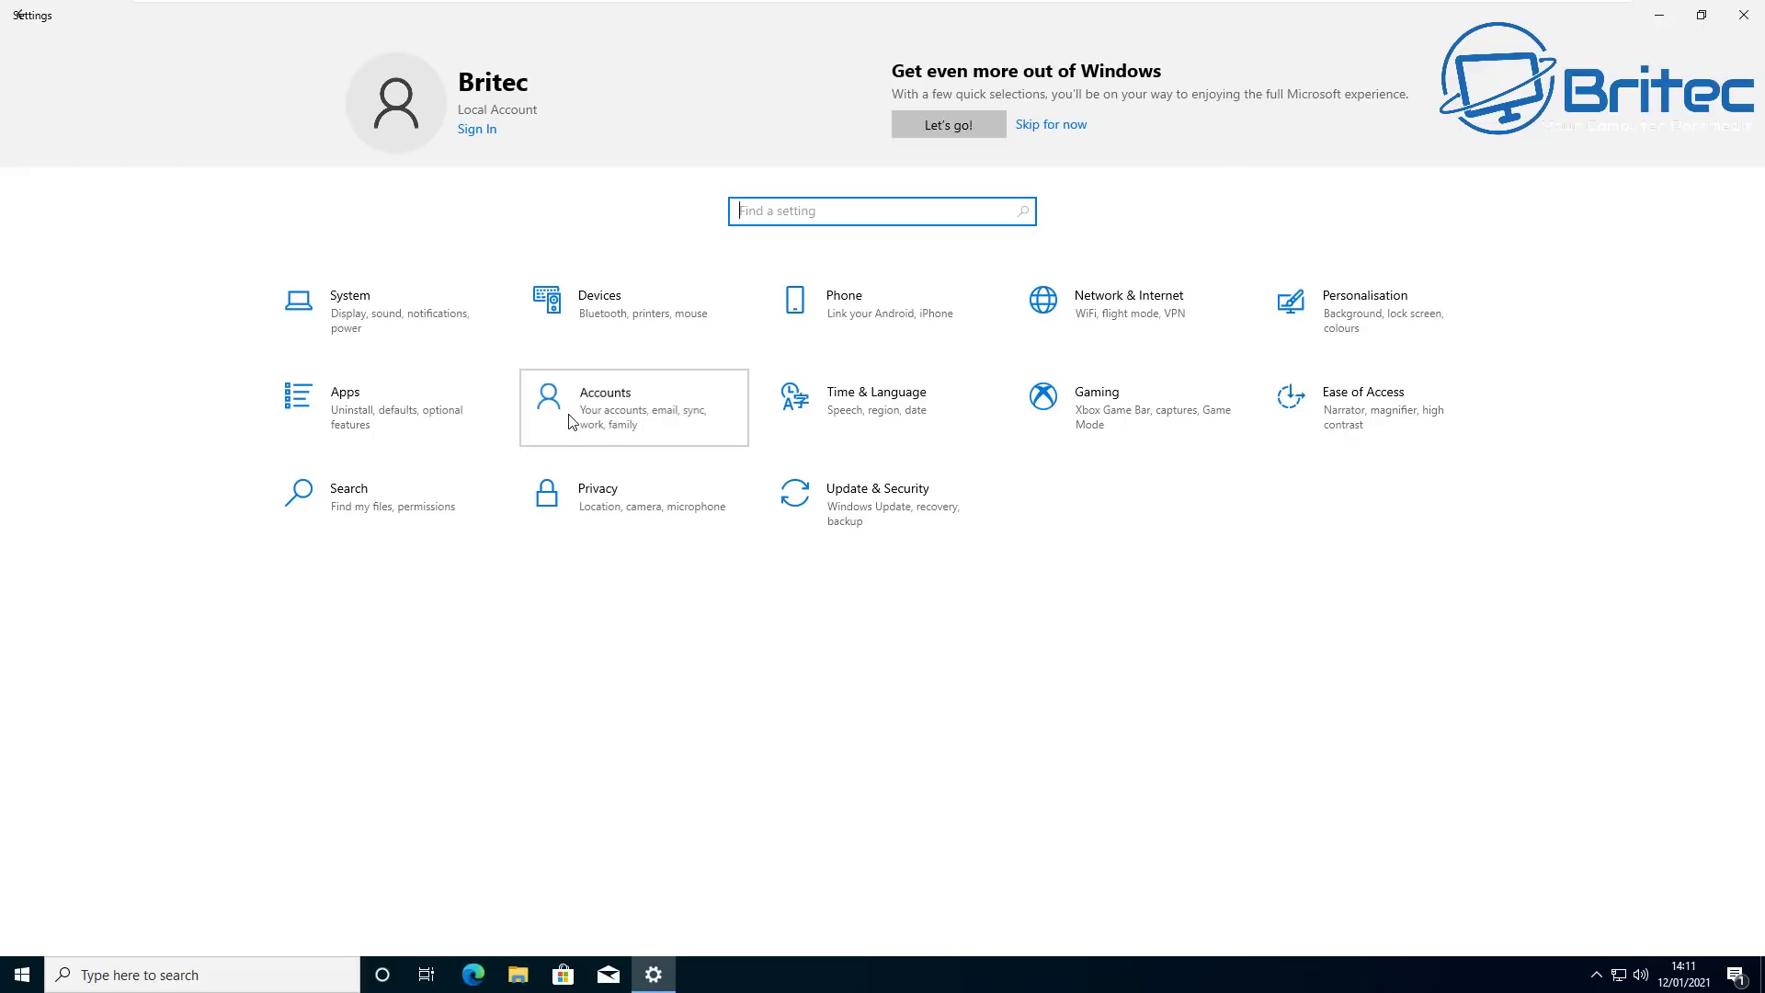
{"action": "left_click", "coordinate": [570, 421]}
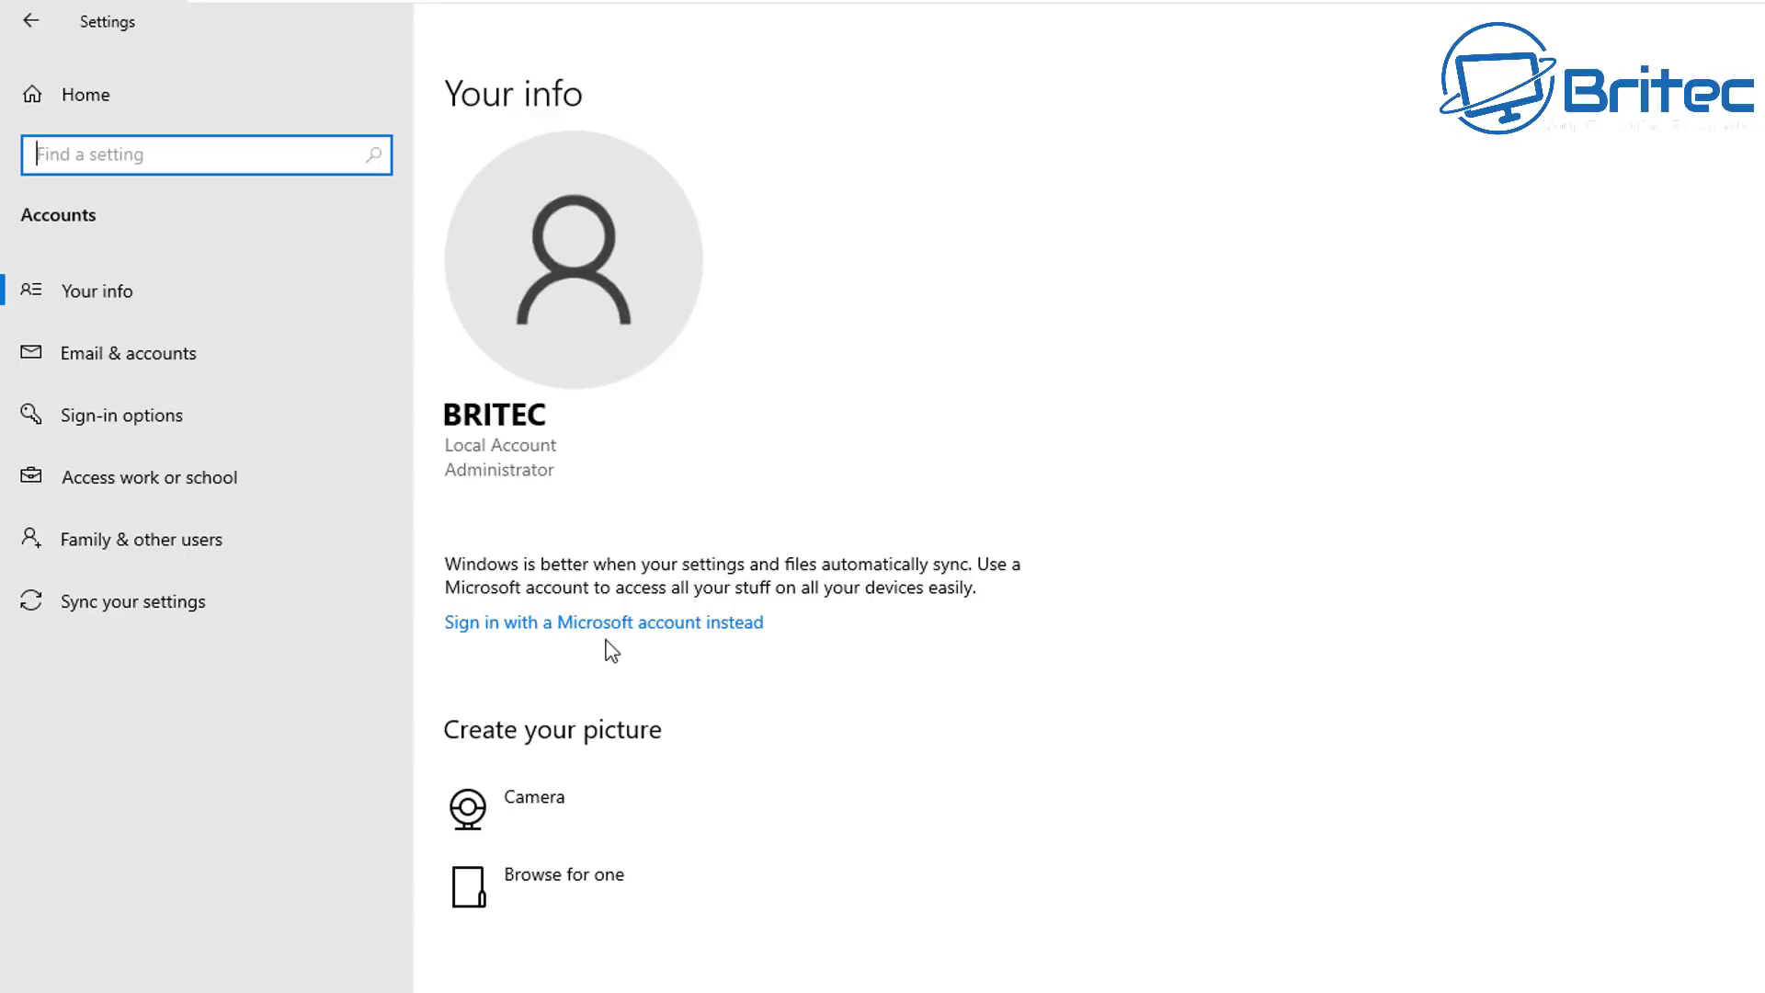
{"action": "left_click", "coordinate": [561, 625]}
{"action": "left_click", "coordinate": [526, 644]}
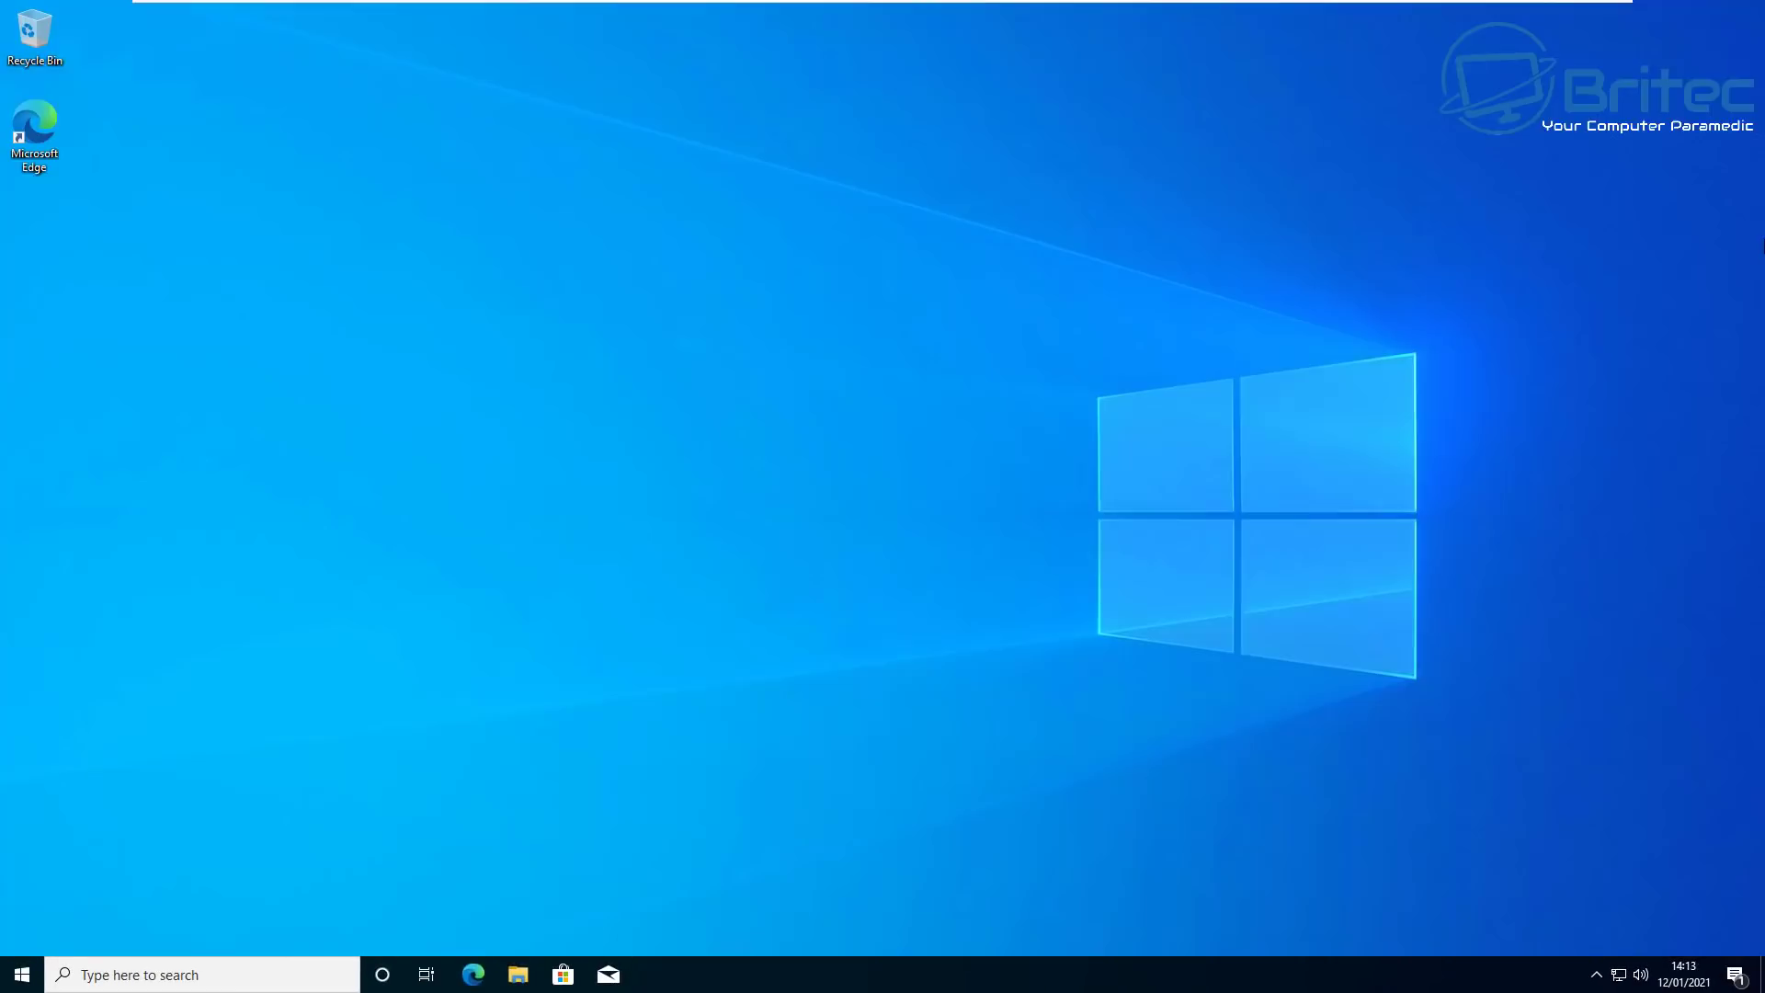
{"action": "left_click", "coordinate": [1405, 723]}
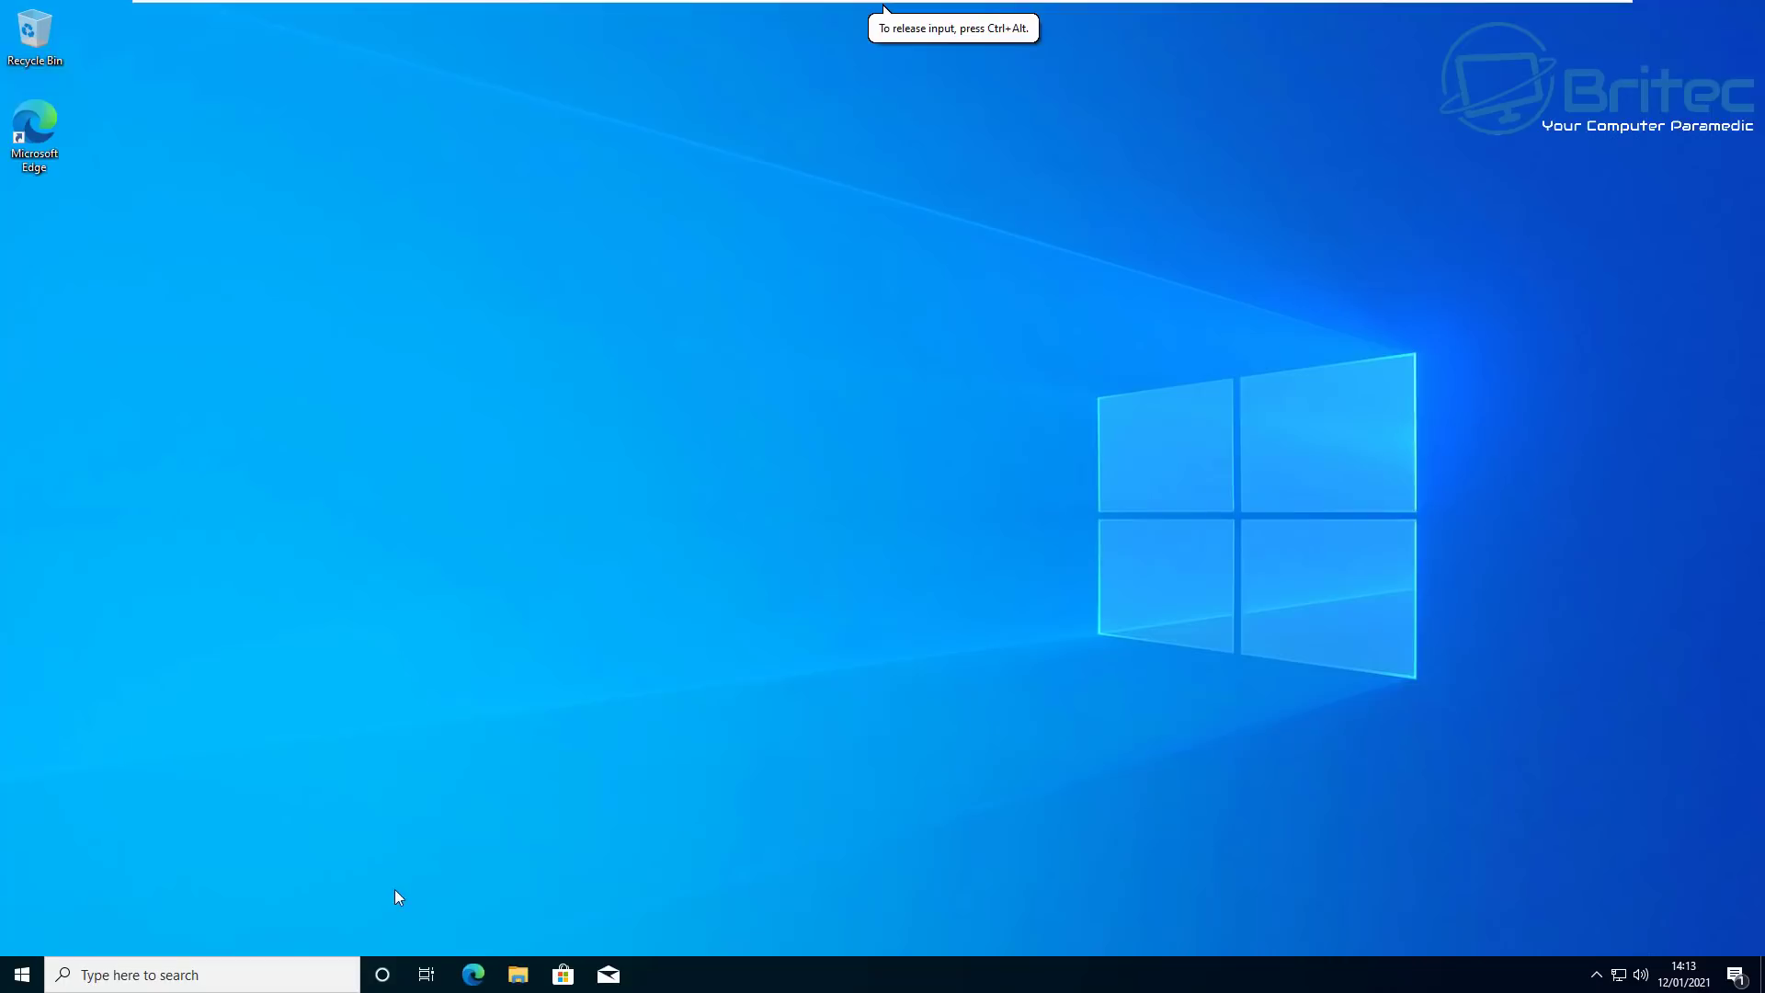
Reopen Settings > Accounts > Family & other users and begin adding someone else to this PC.
{"action": "left_click", "coordinate": [23, 974]}
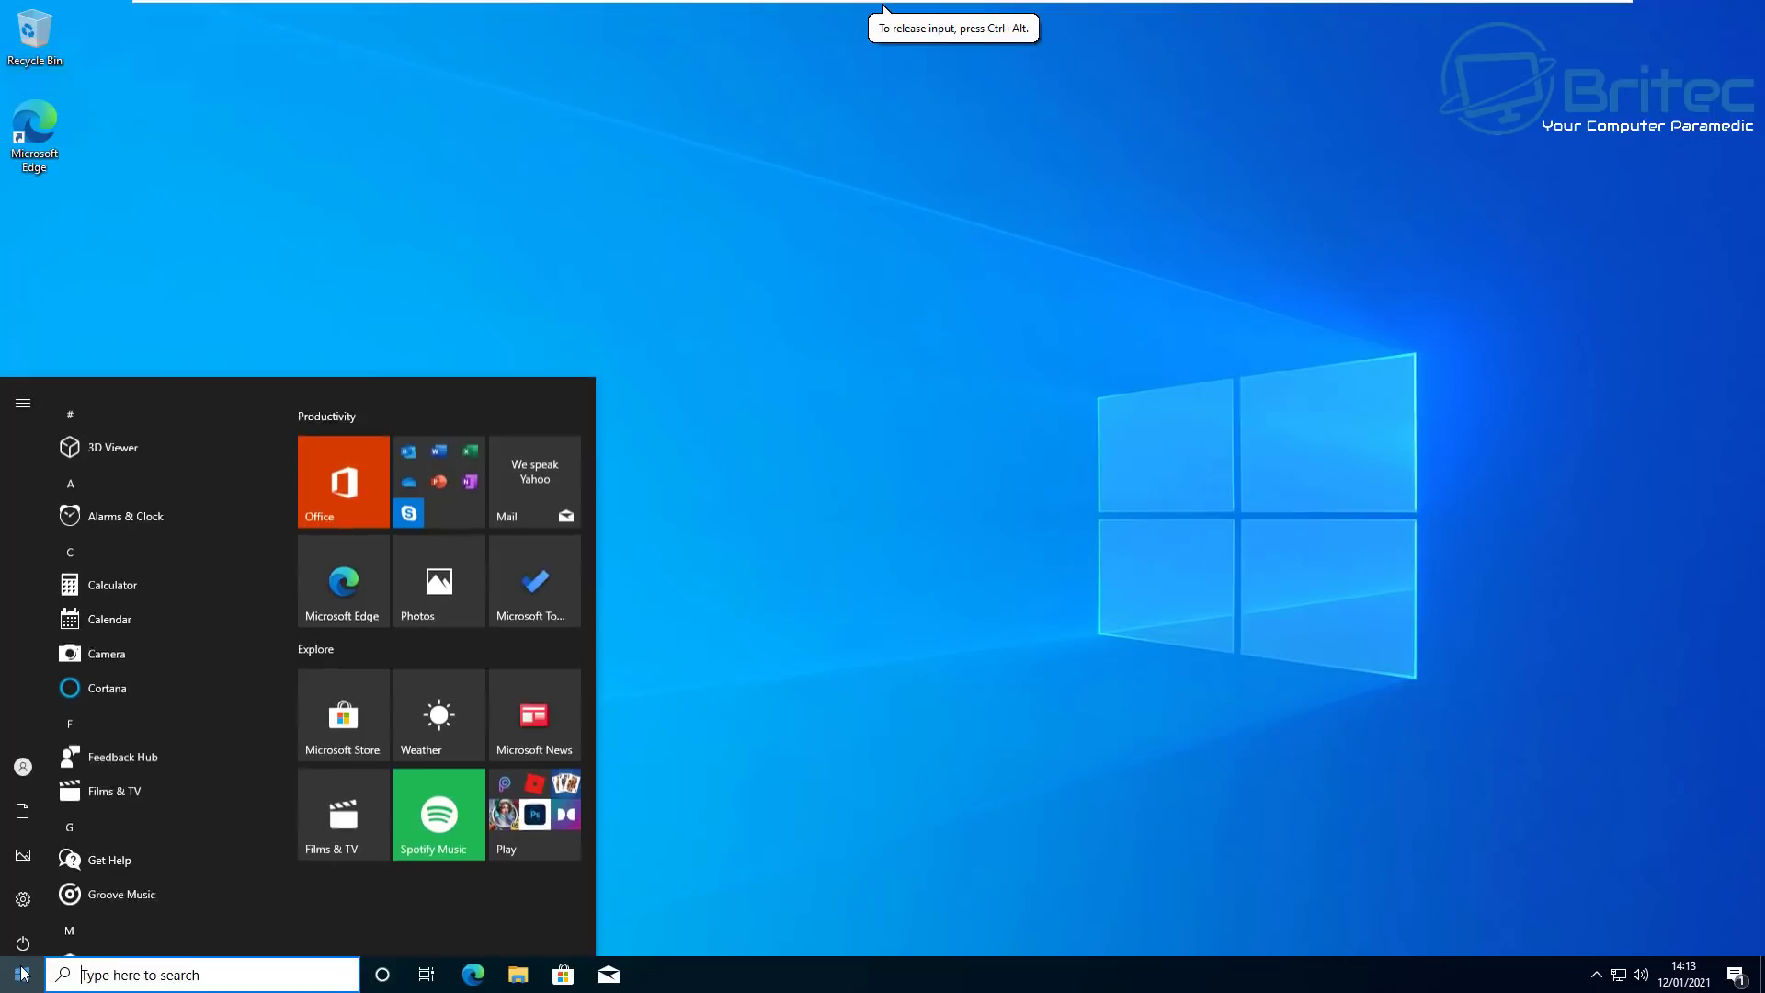
{"action": "left_click", "coordinate": [24, 890]}
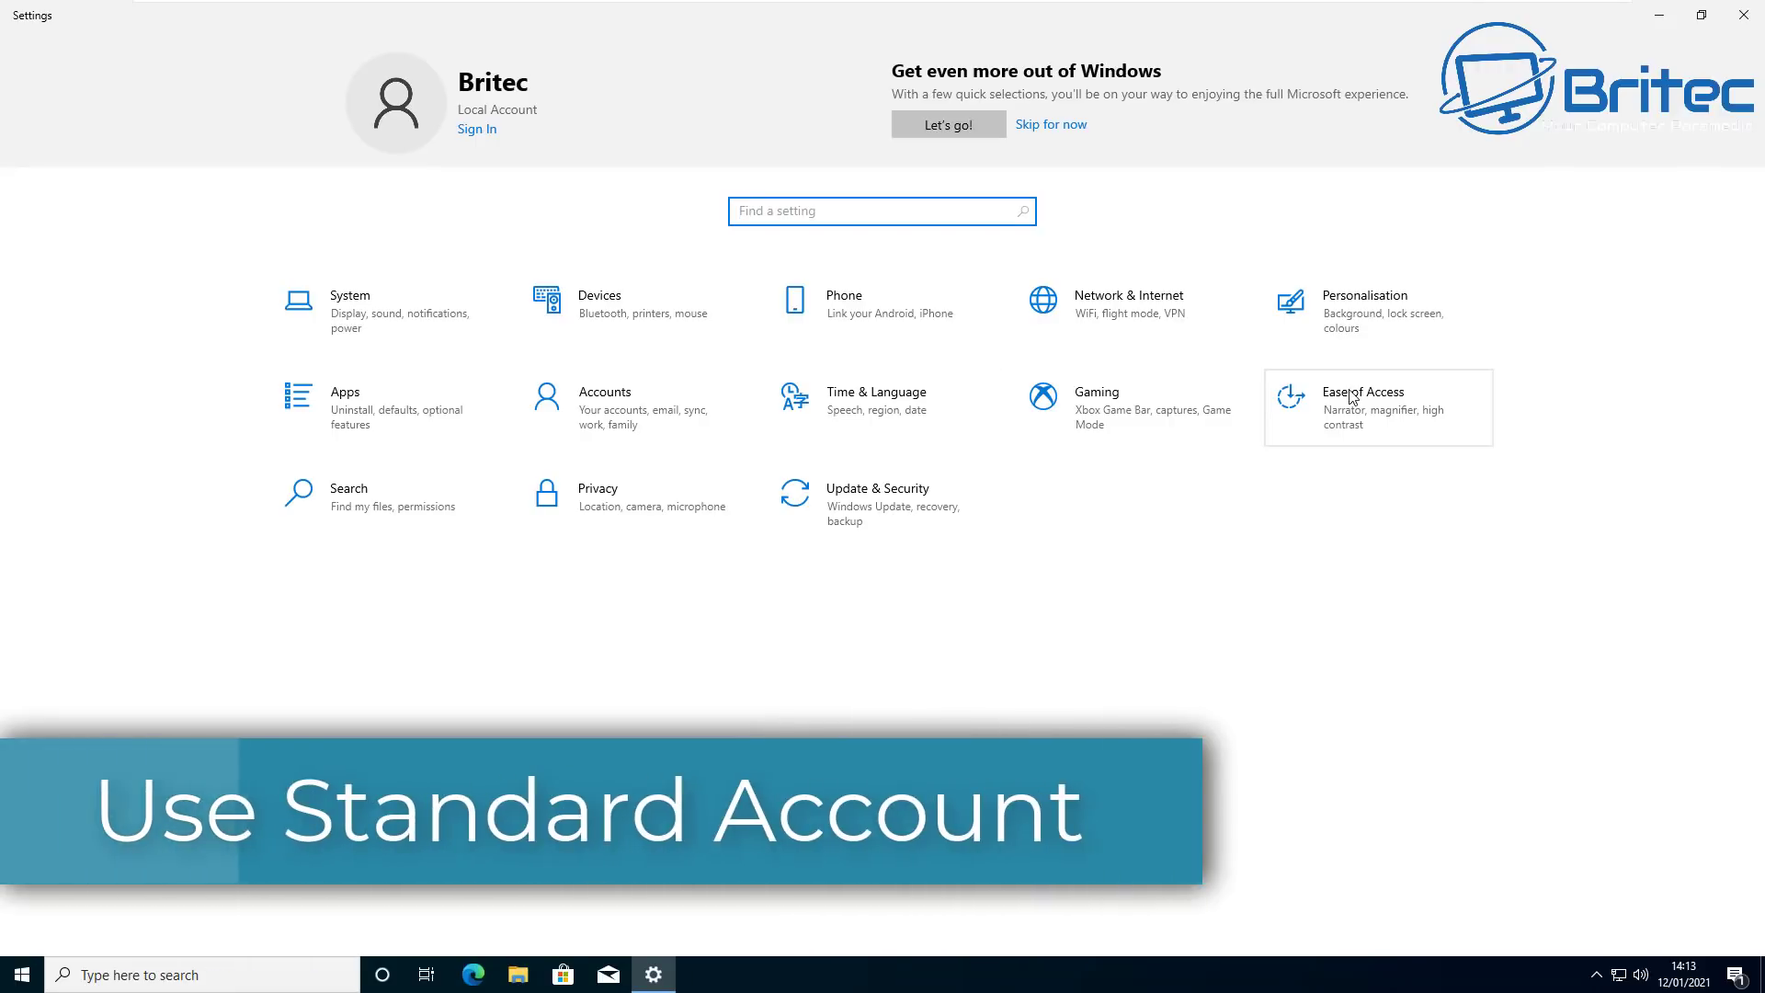
{"action": "left_click", "coordinate": [659, 435]}
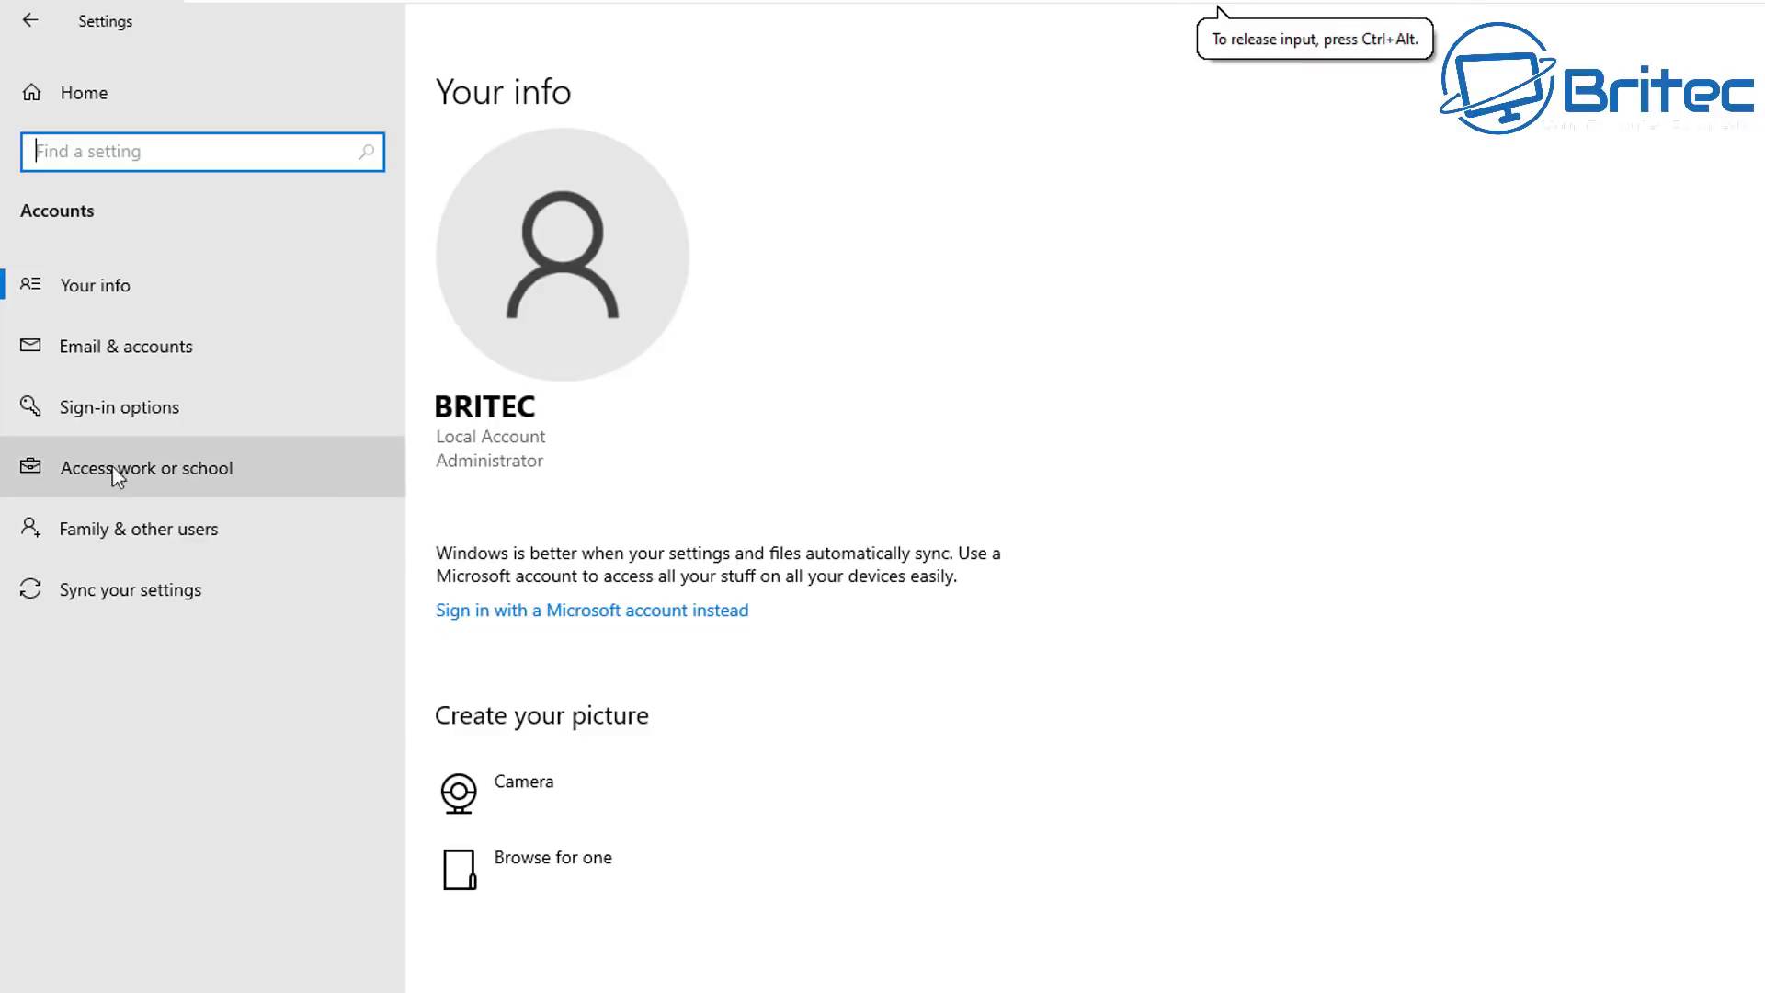
{"action": "left_click", "coordinate": [123, 537]}
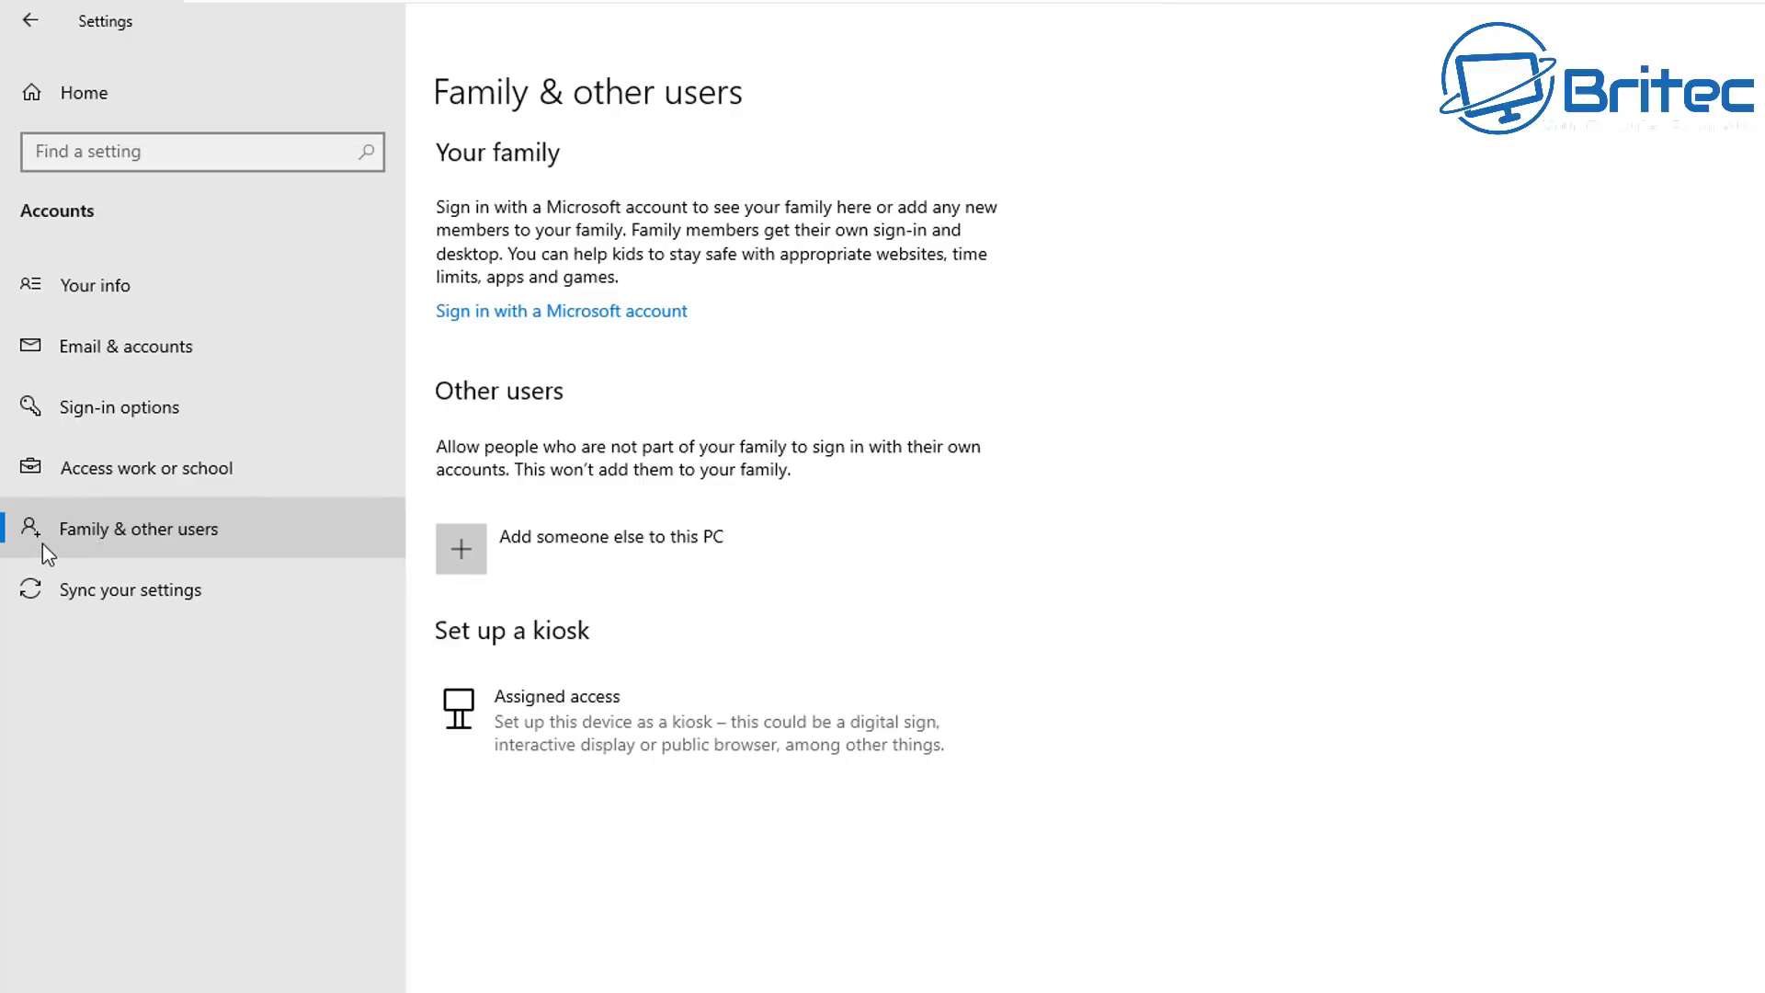
{"action": "left_click", "coordinate": [471, 549]}
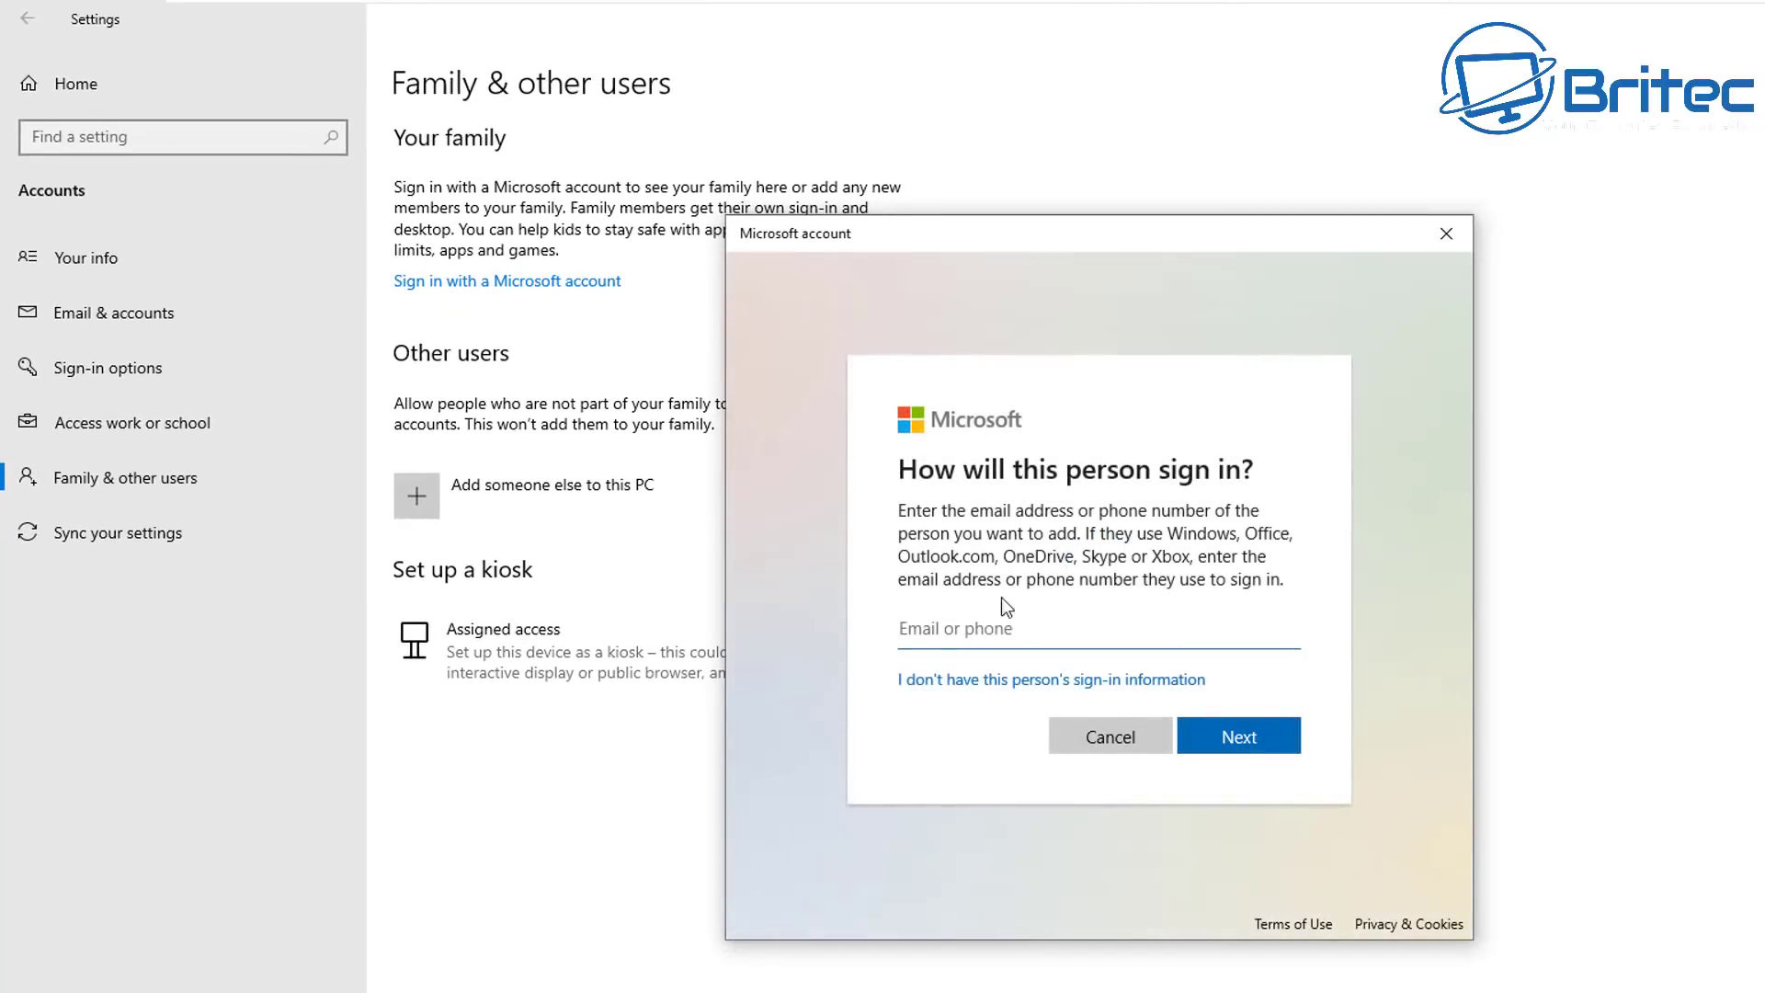
Create a local account named 'Admin' without a Microsoft account, giving it a password.
{"action": "left_click", "coordinate": [932, 684]}
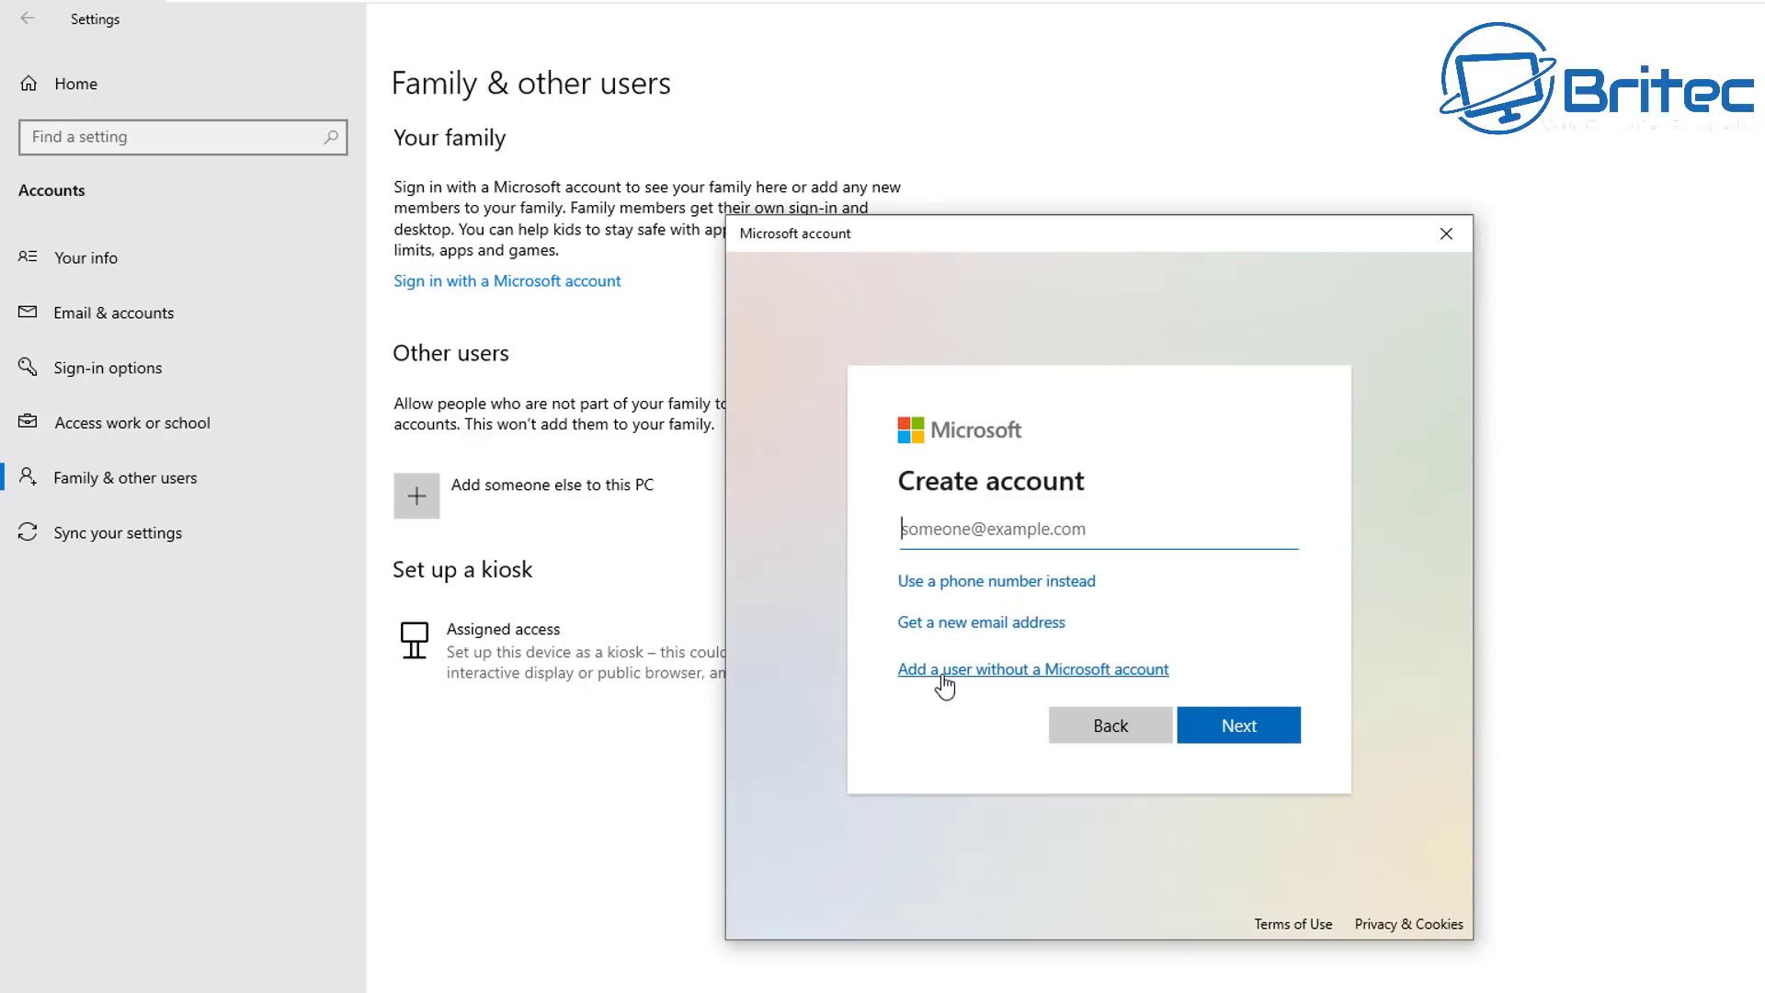
{"action": "left_click", "coordinate": [944, 680]}
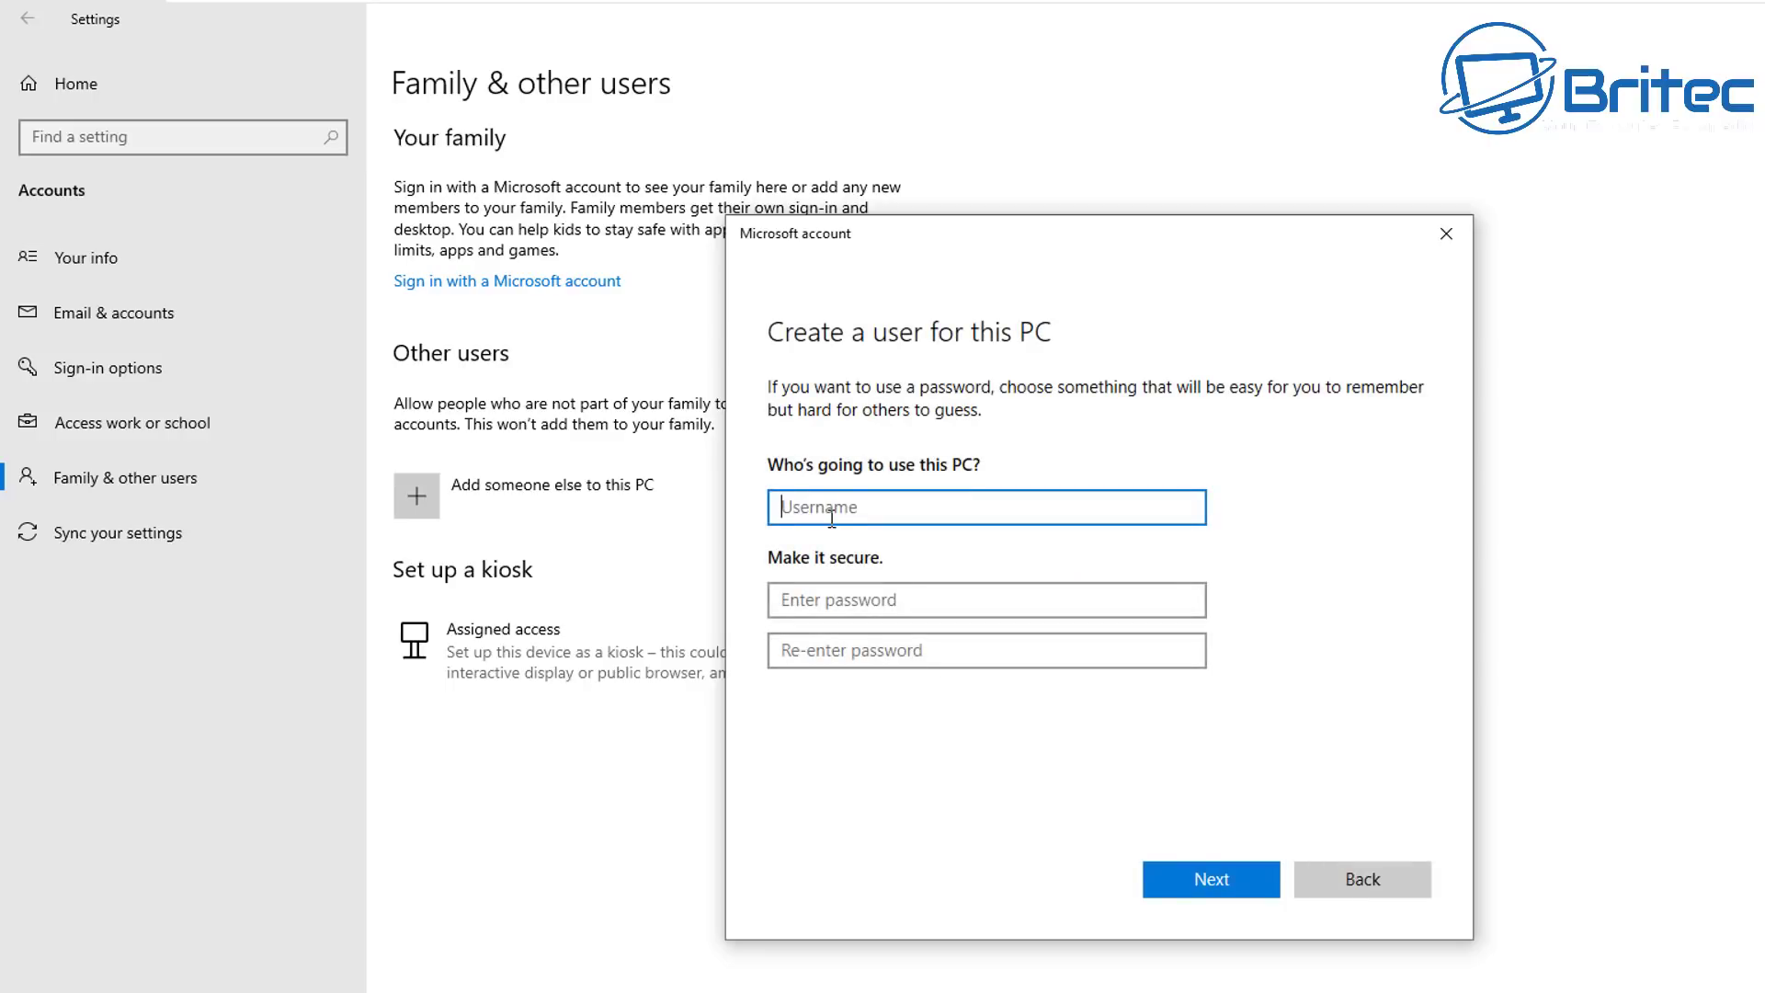
{"action": "type", "text": "Admin"}
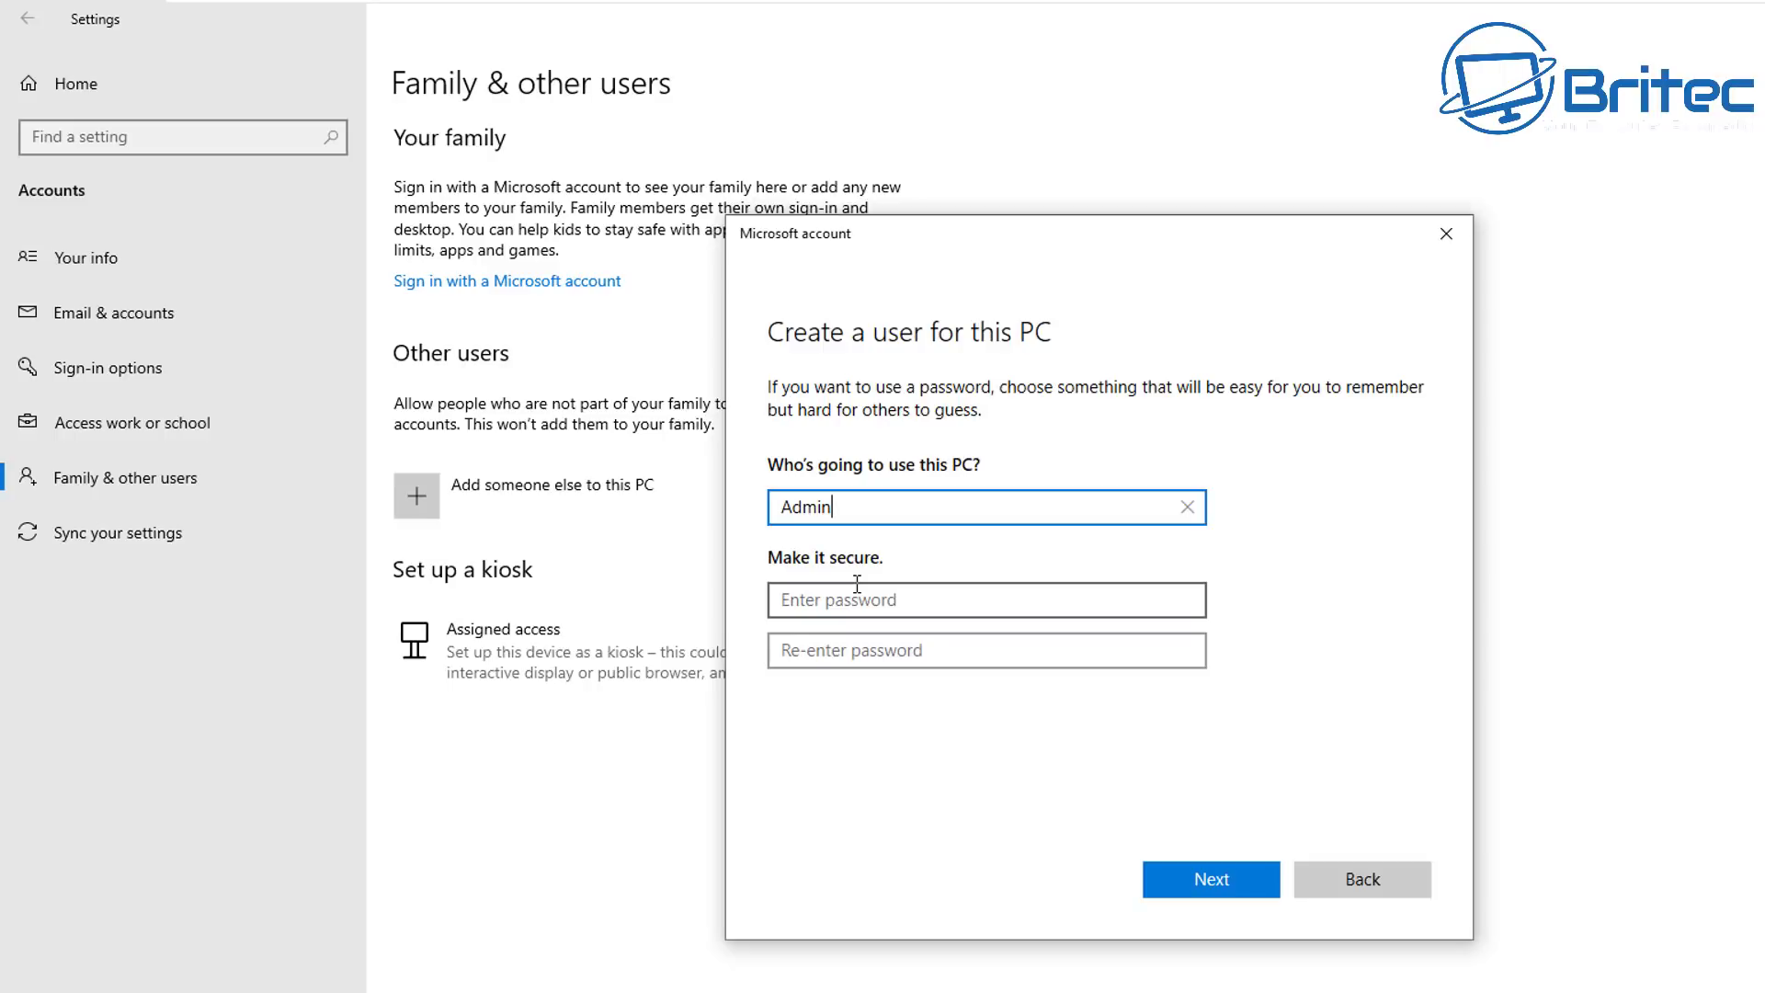
{"action": "left_click", "coordinate": [851, 607]}
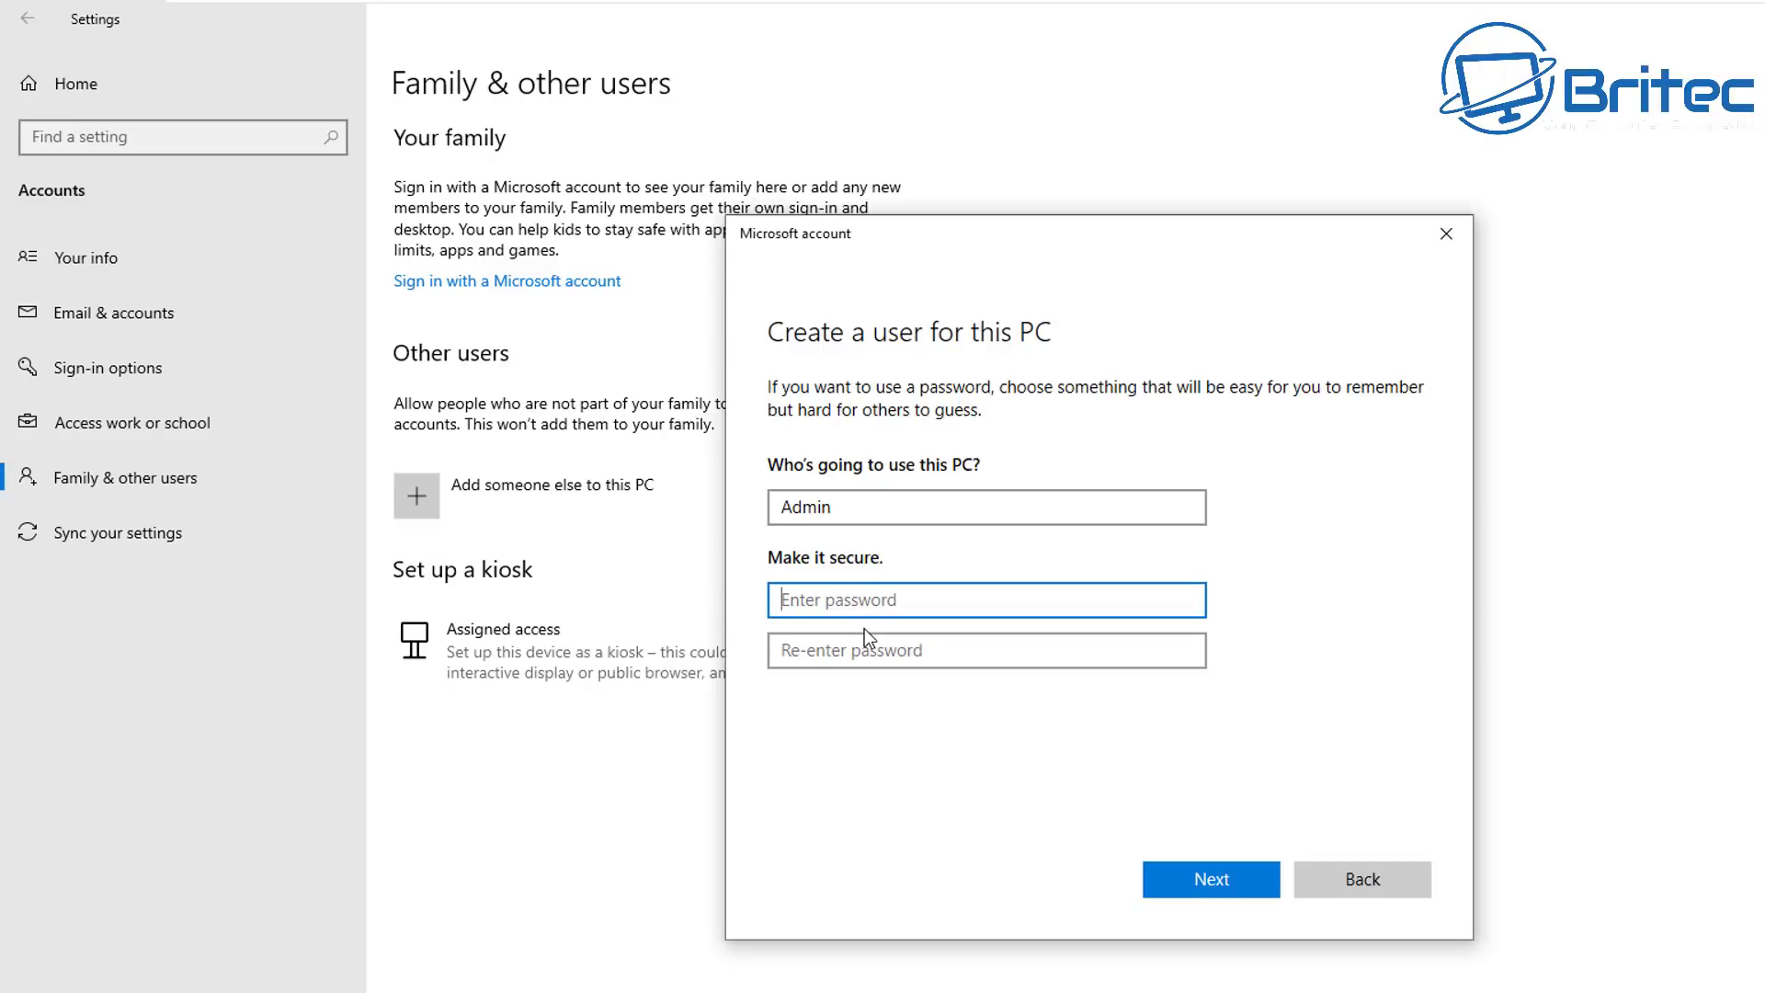
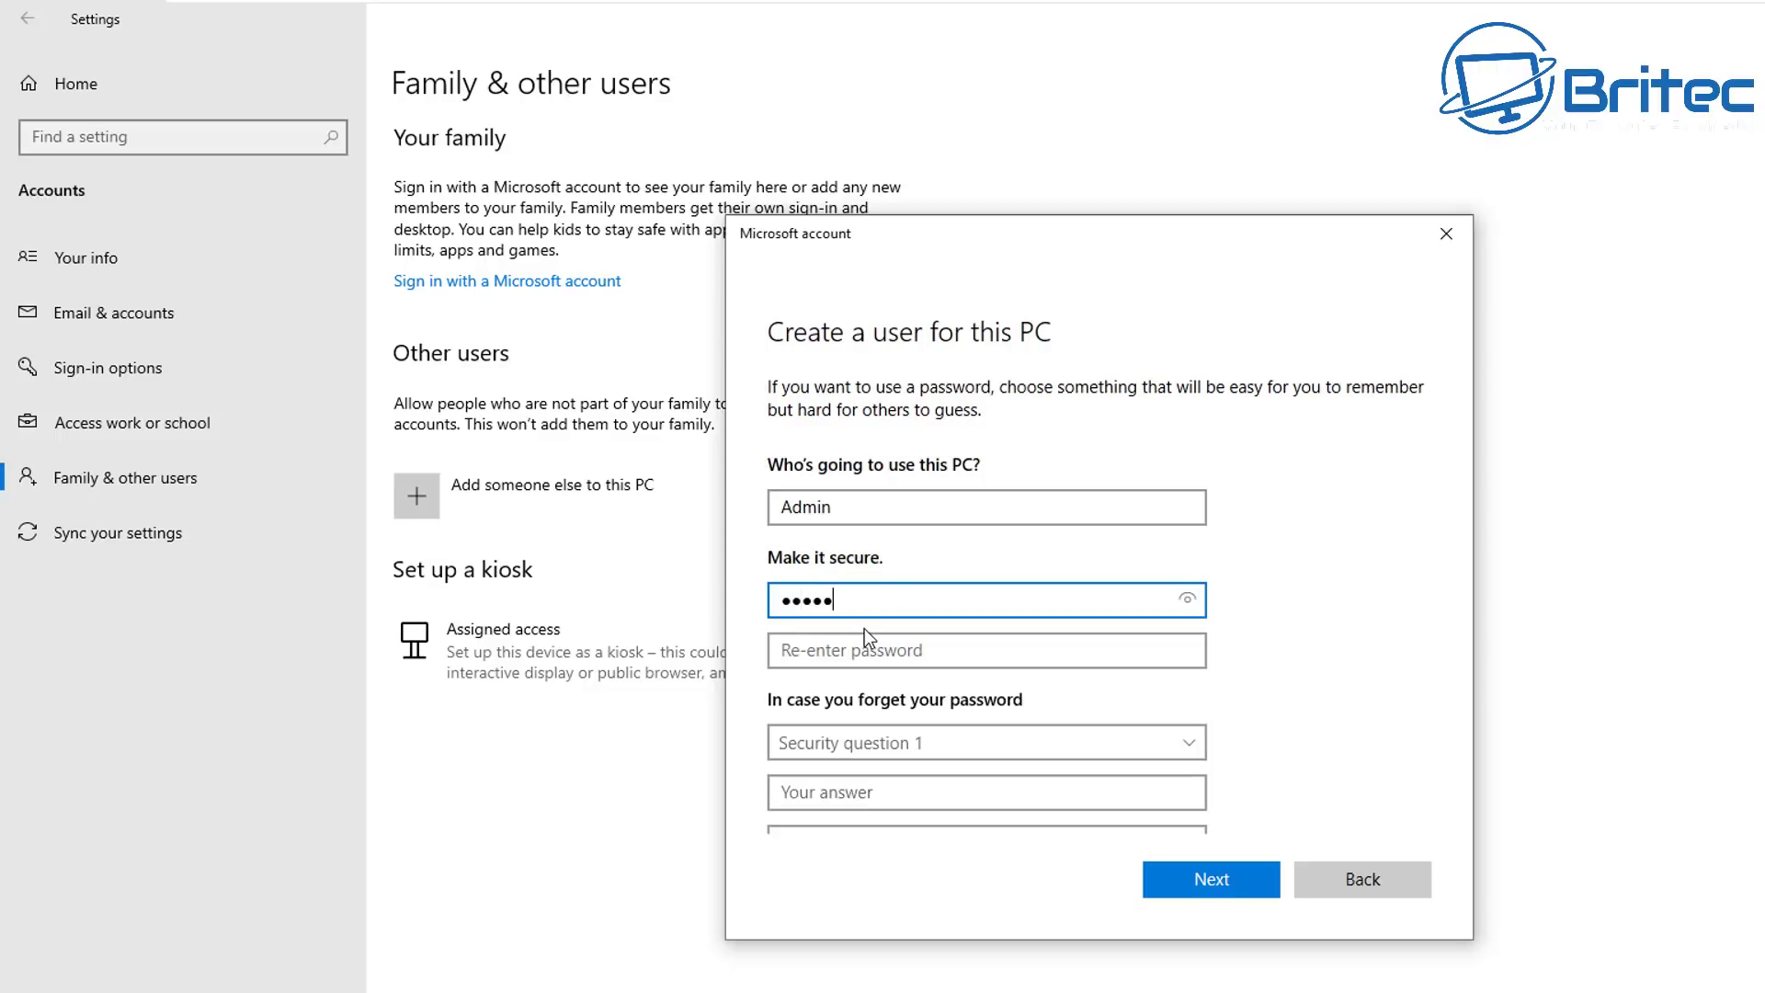
{"action": "left_click", "coordinate": [864, 649]}
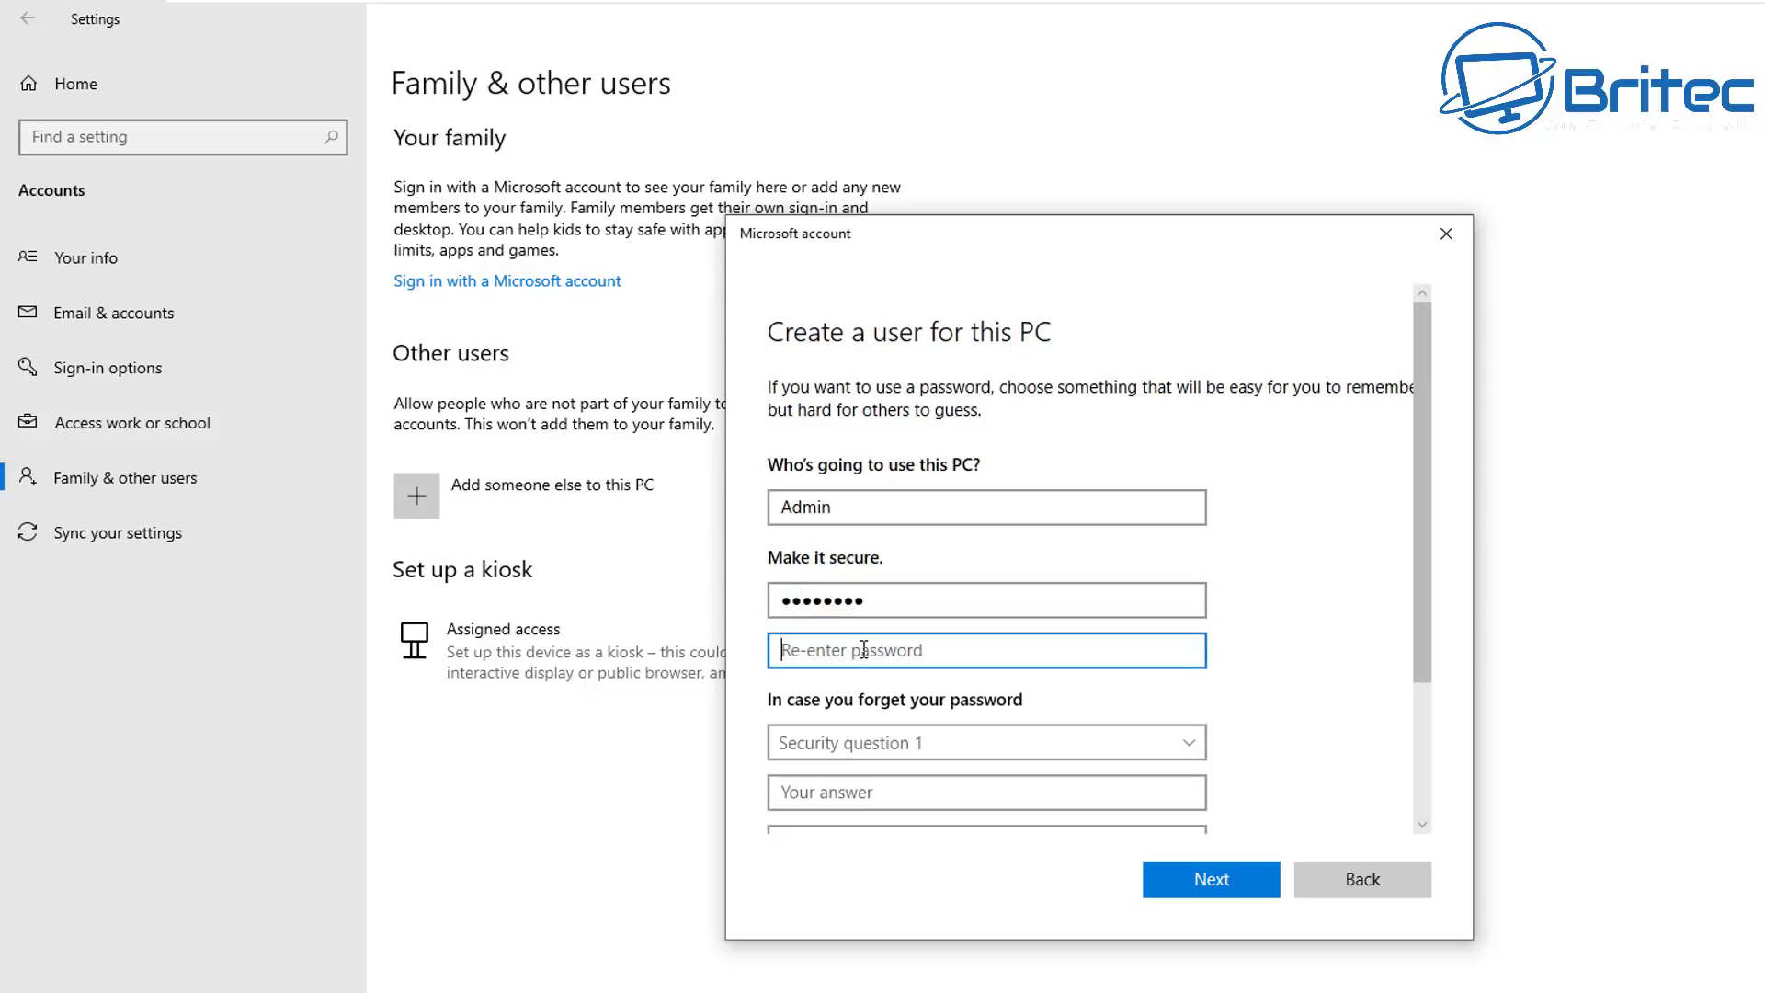
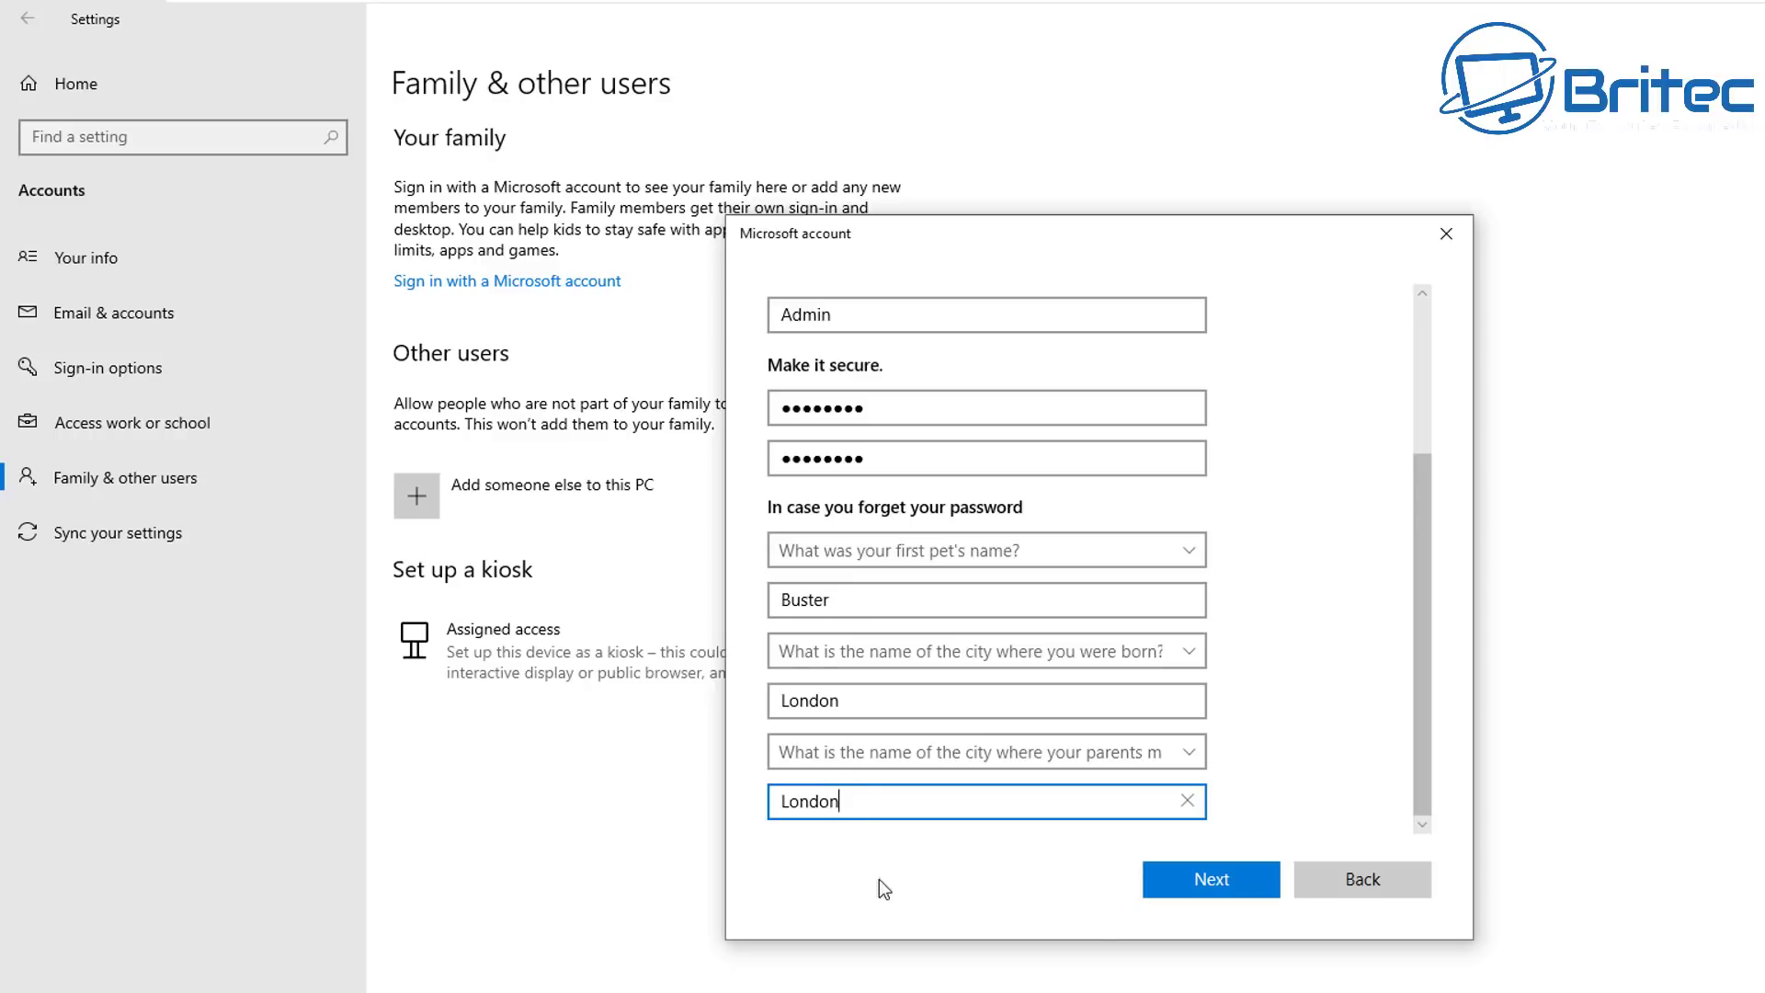
{"action": "left_click", "coordinate": [1227, 896]}
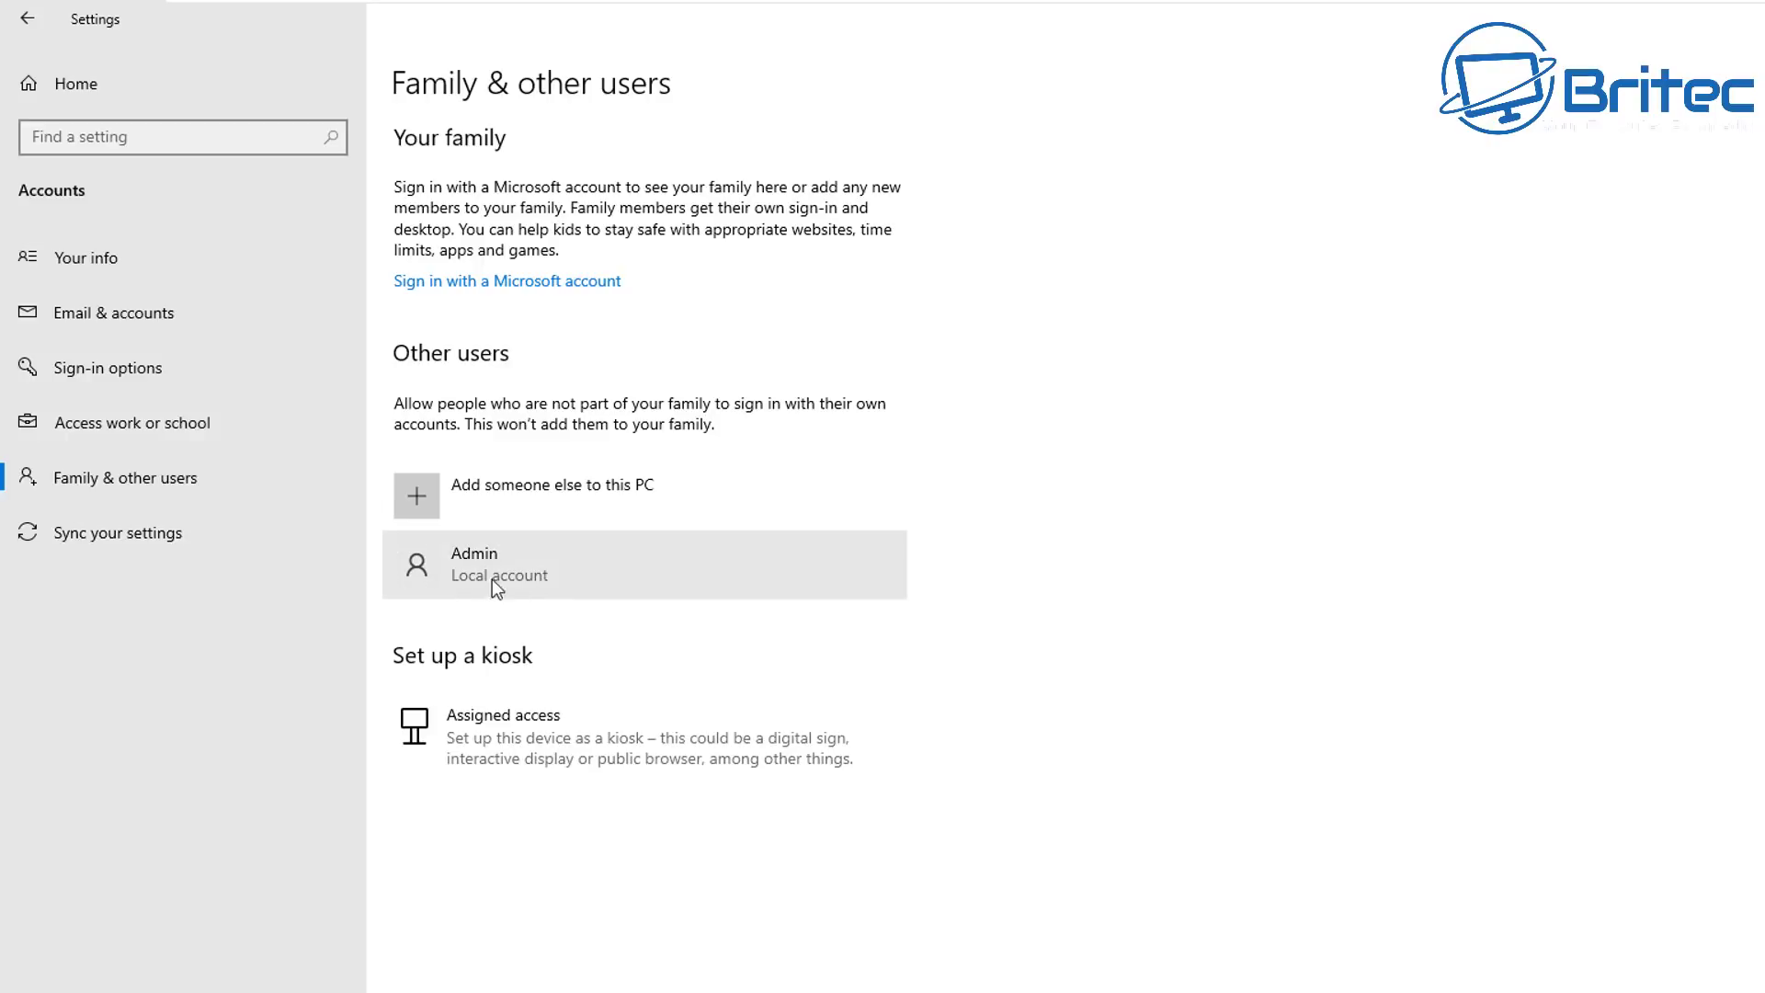
Change the Admin account's type to Administrator.
{"action": "left_click", "coordinate": [587, 560]}
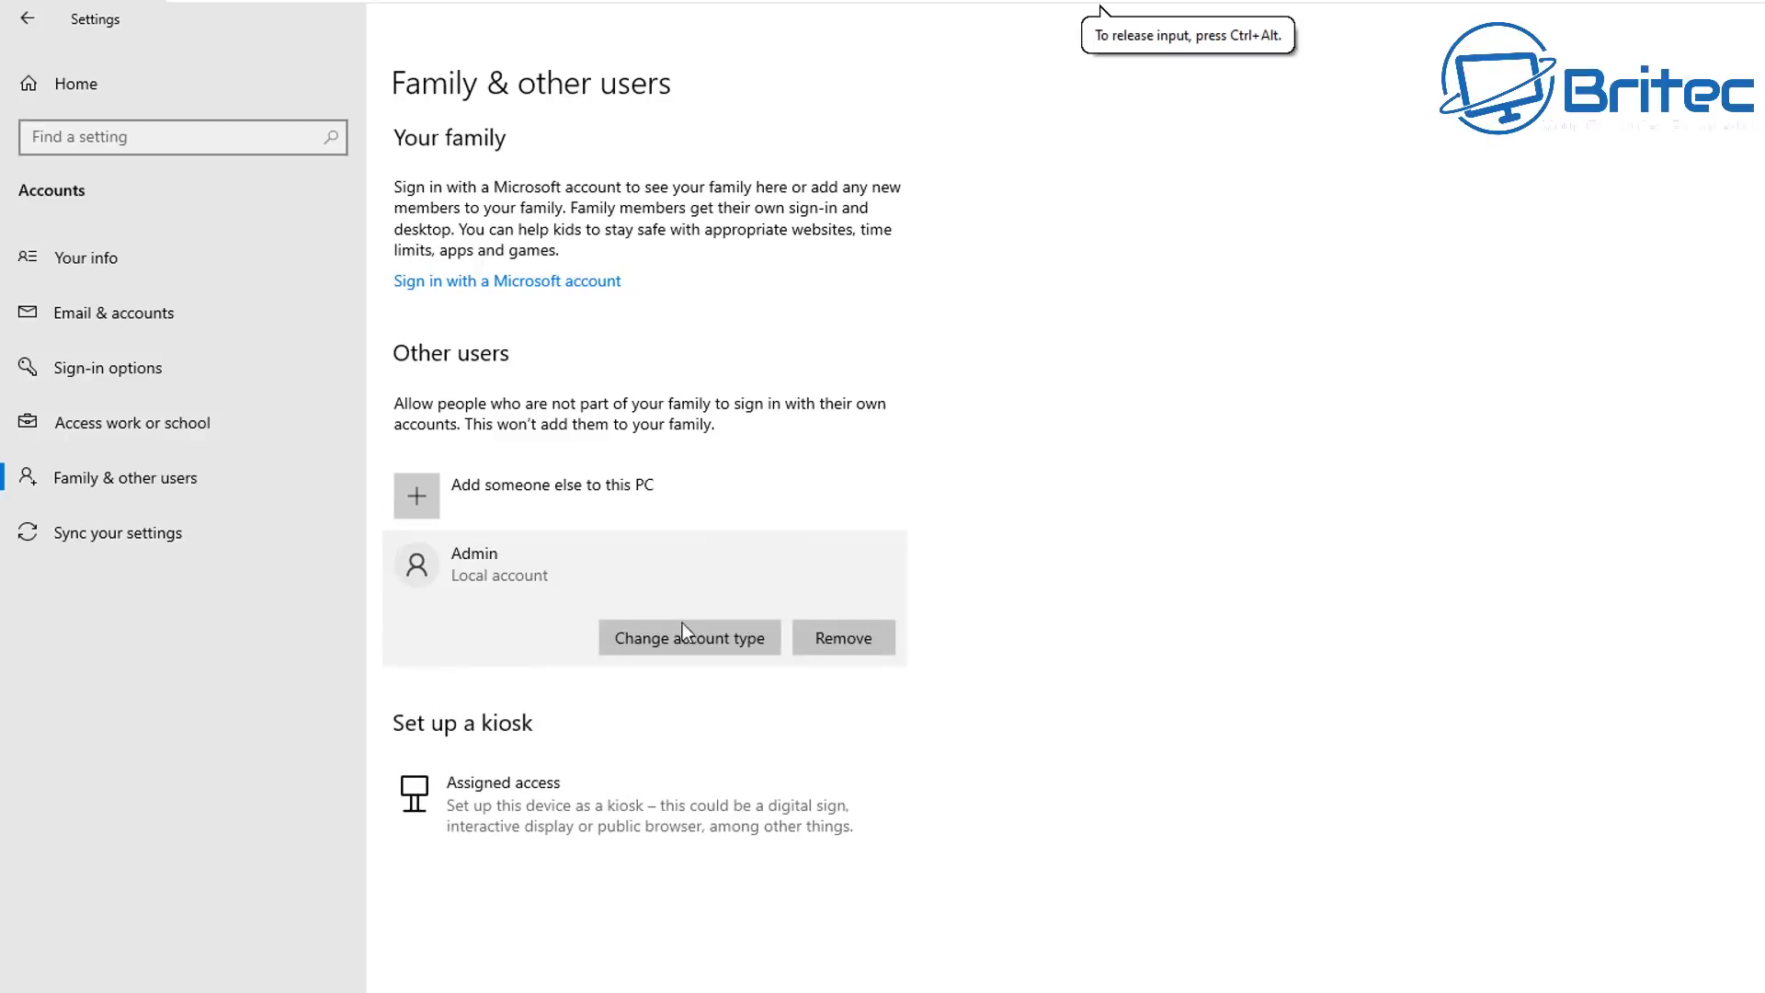
{"action": "left_click", "coordinate": [701, 643]}
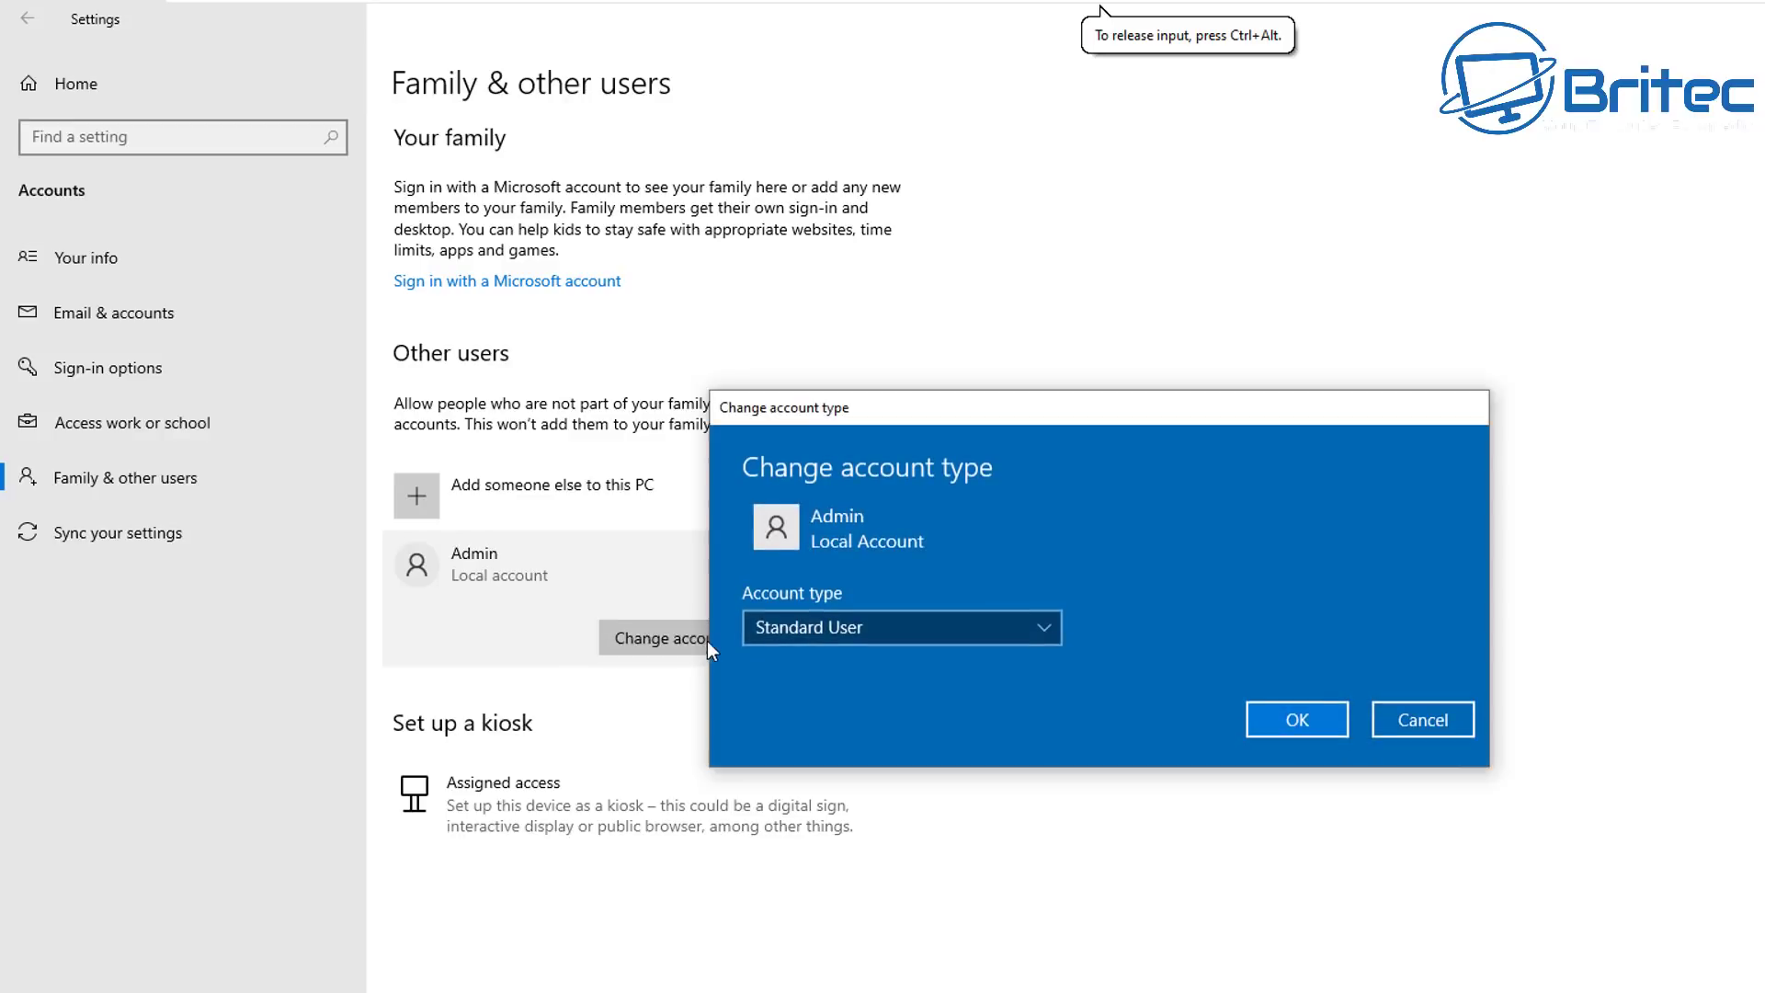
{"action": "left_click", "coordinate": [1041, 623]}
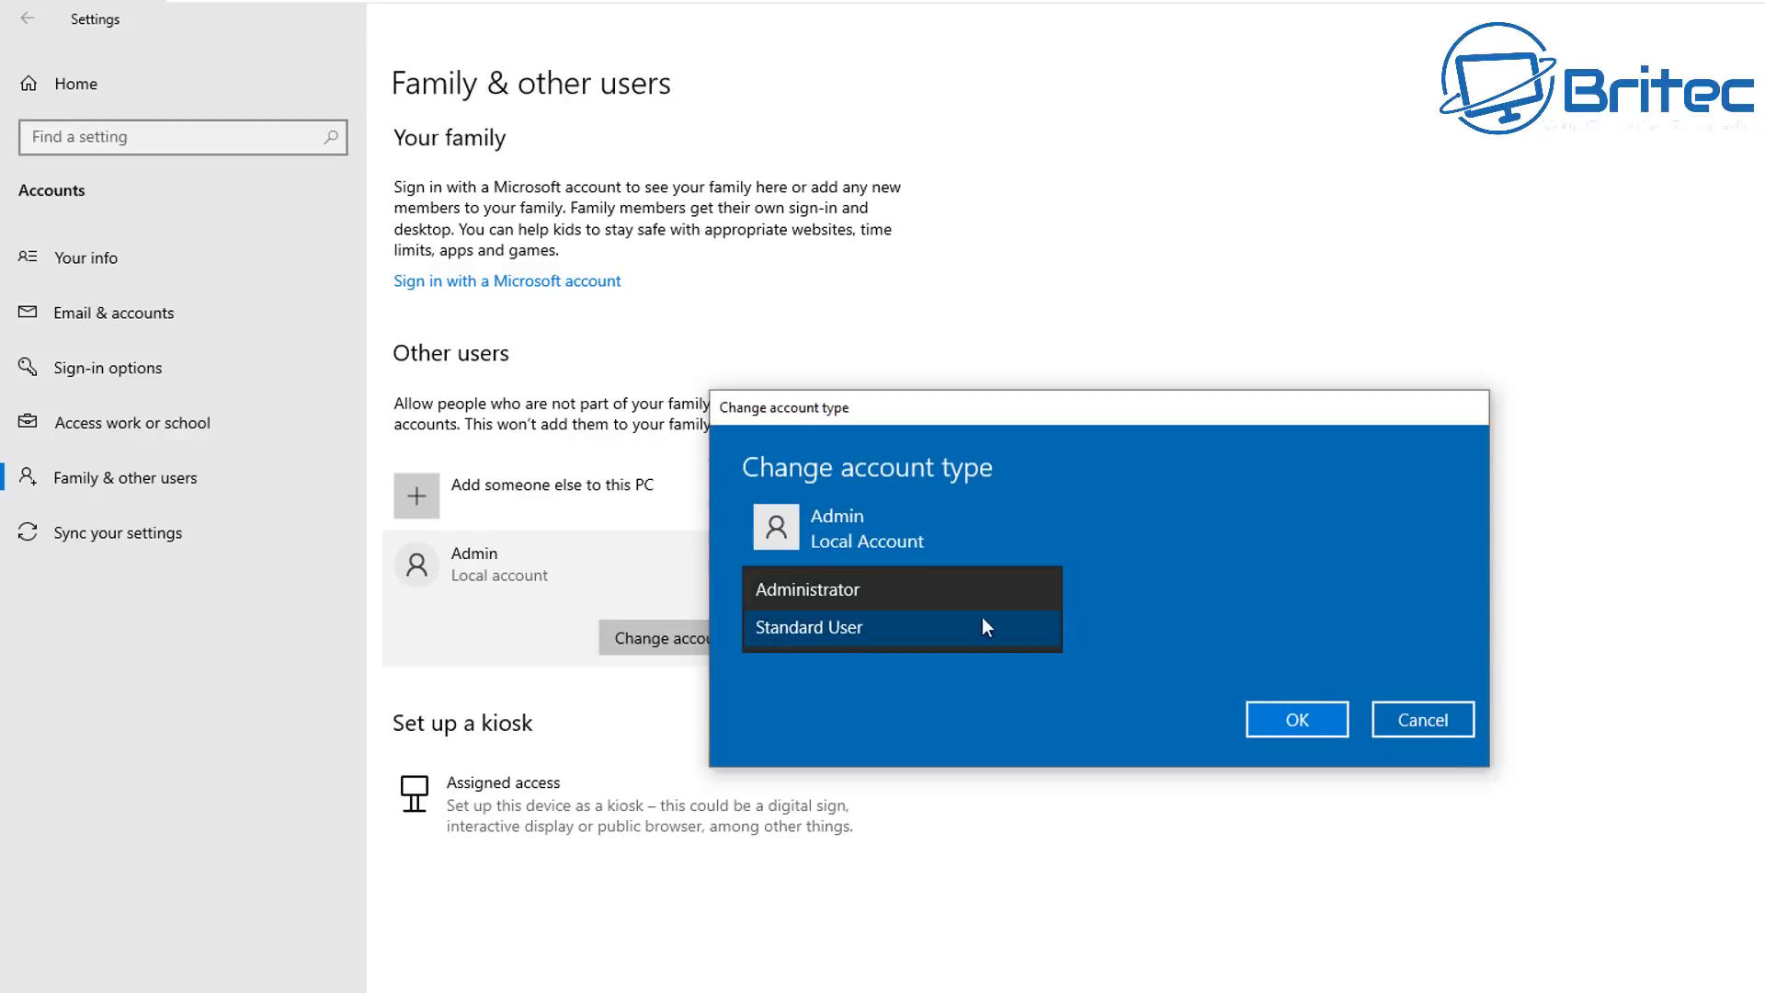
{"action": "left_click", "coordinate": [892, 593]}
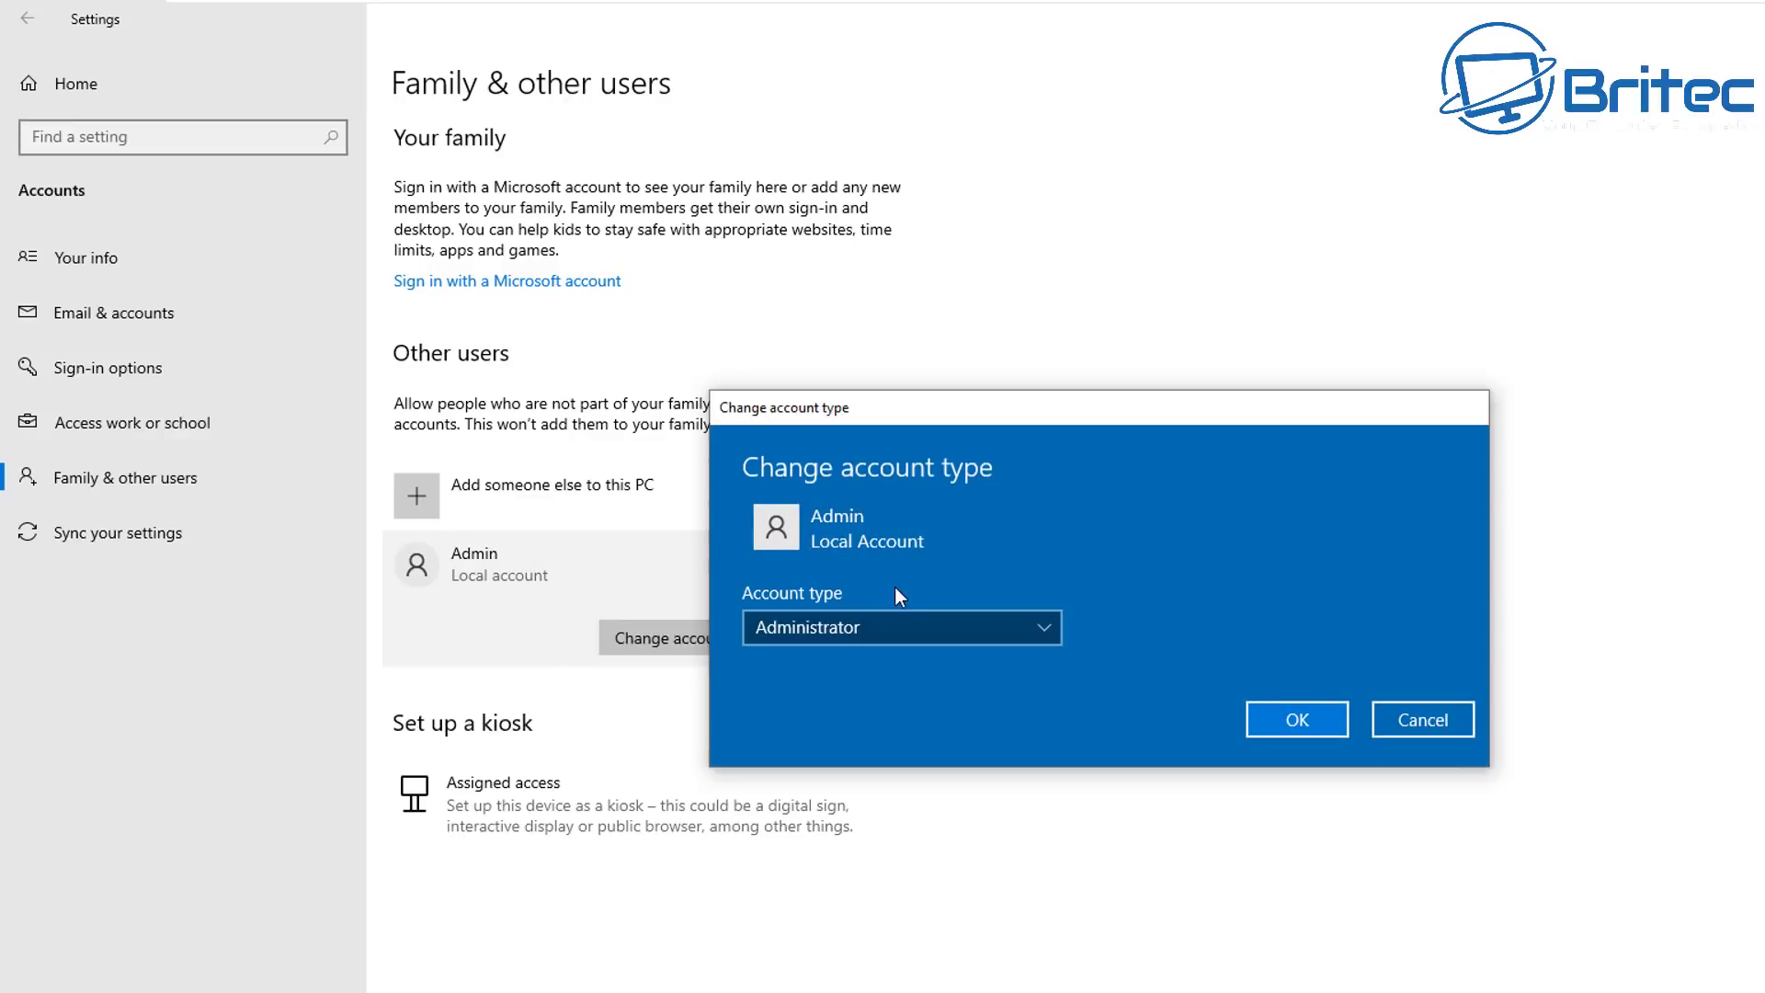
{"action": "left_click", "coordinate": [1302, 721]}
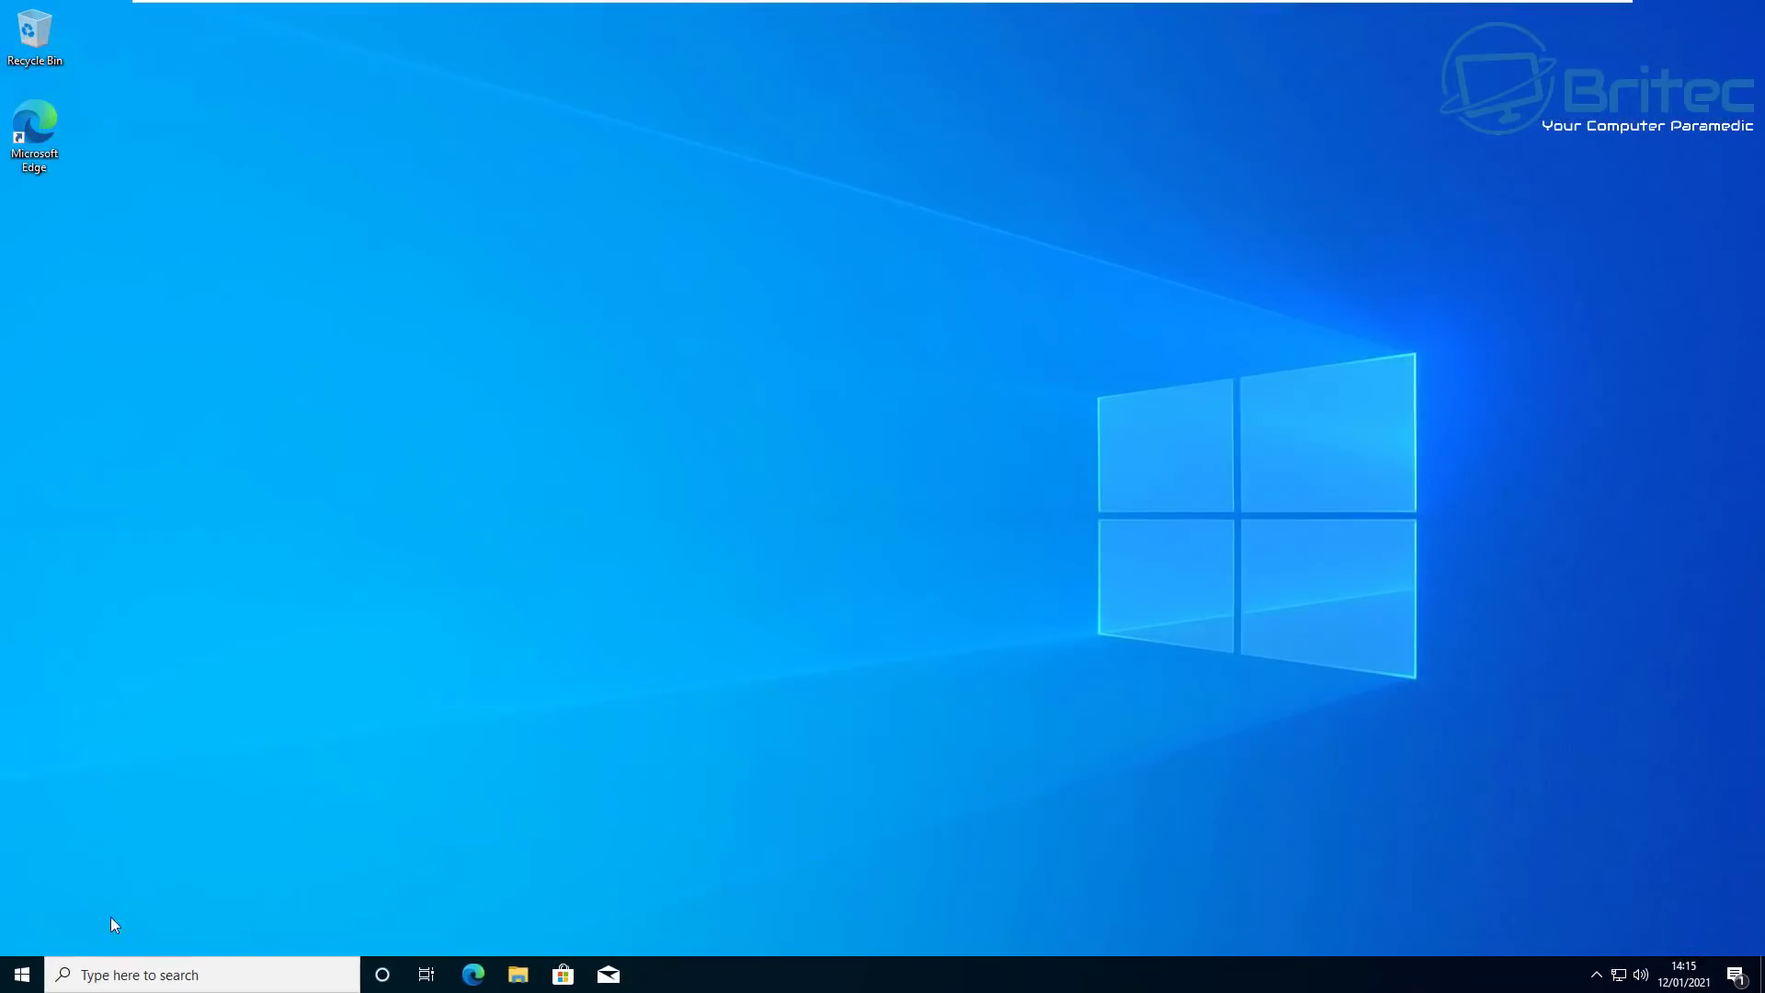
{"action": "right_click", "coordinate": [22, 980]}
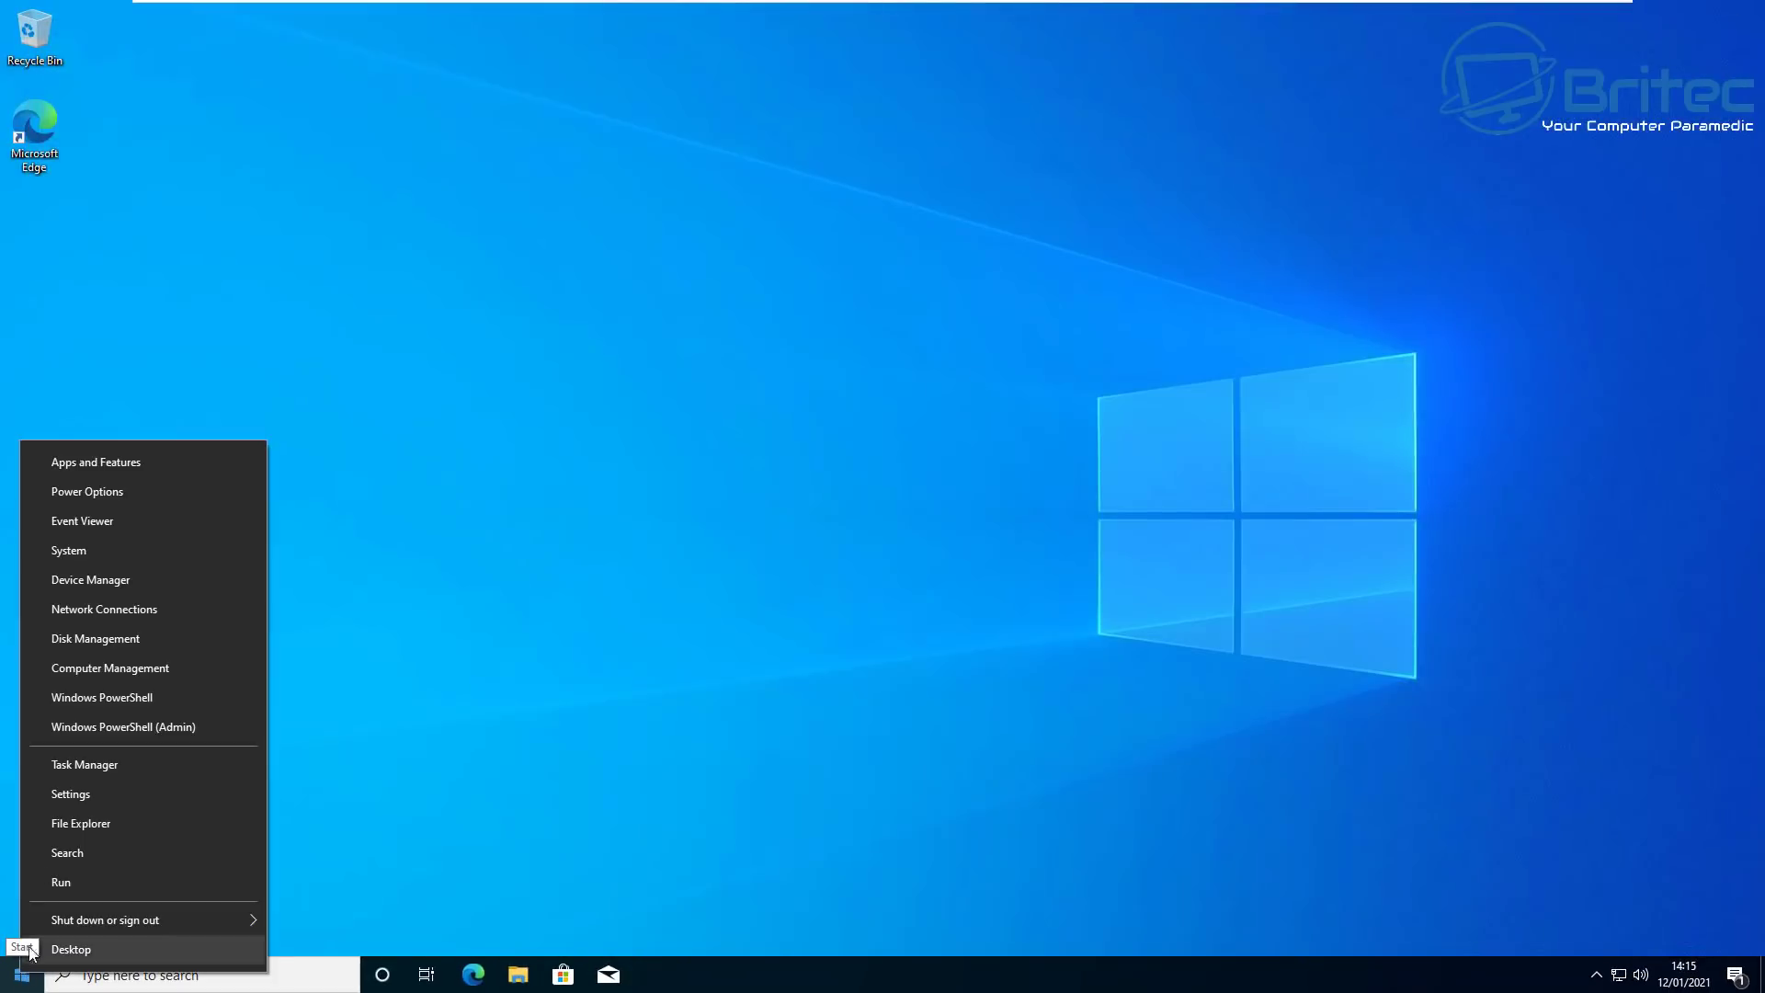
{"action": "left_click", "coordinate": [94, 672]}
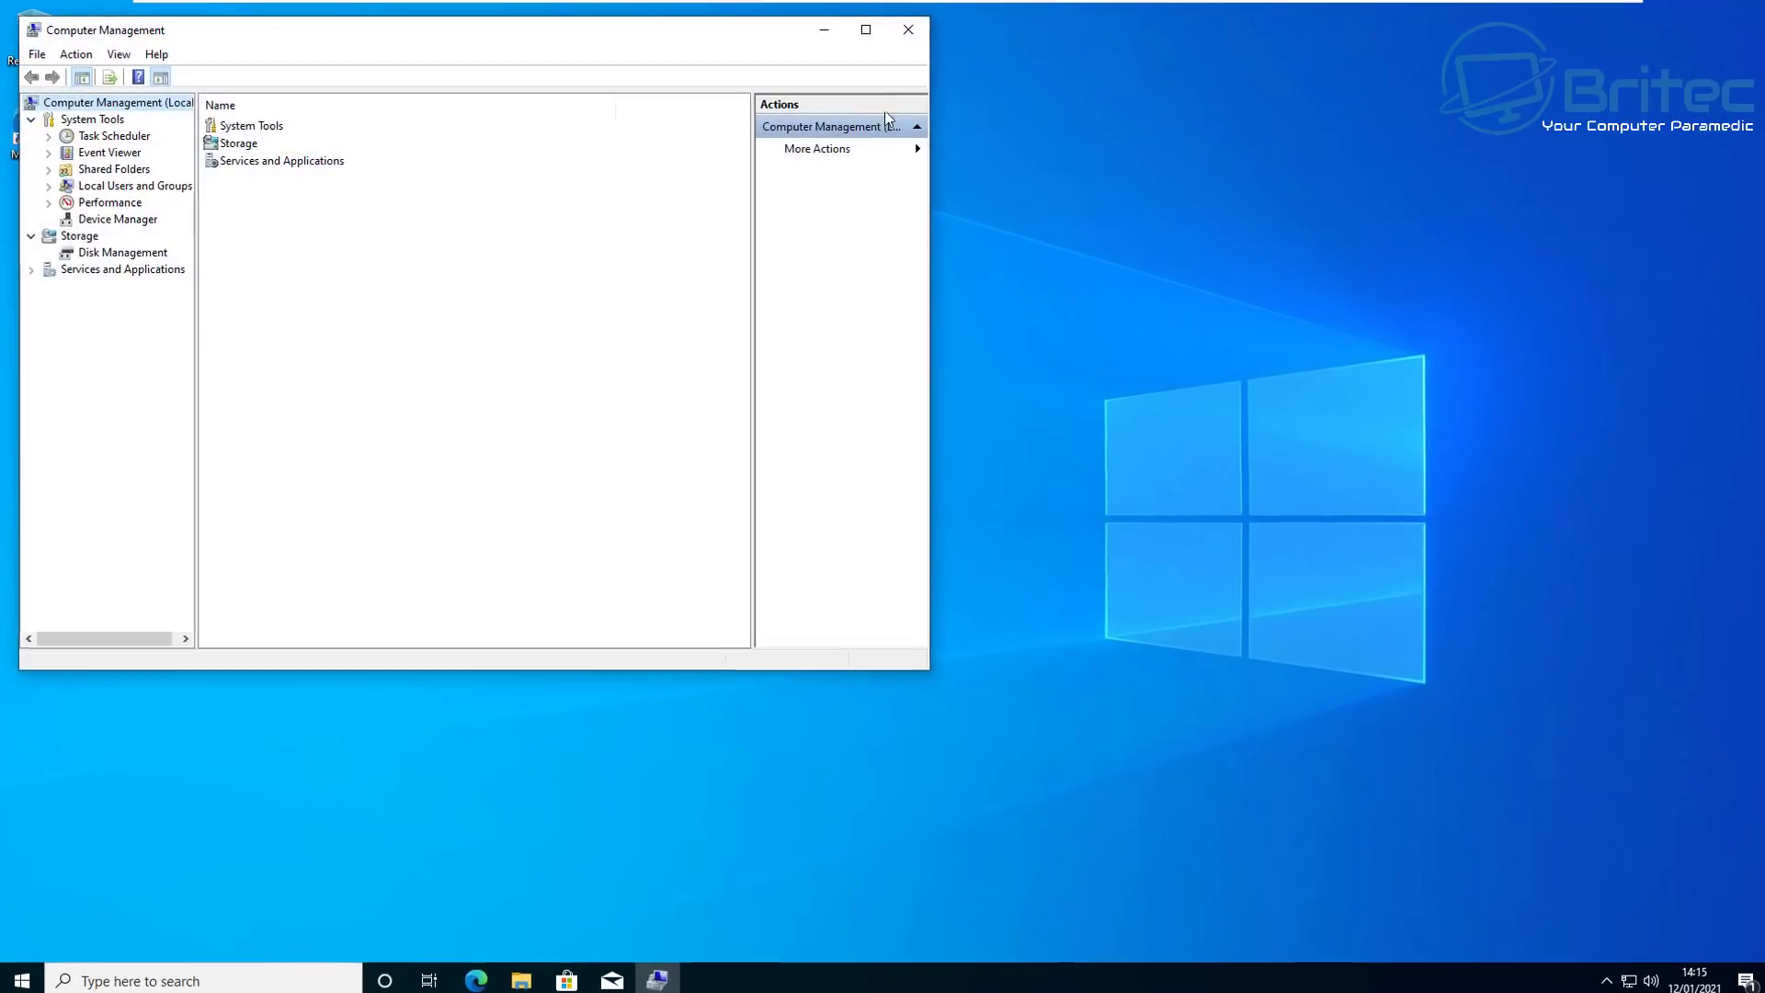
{"action": "left_click", "coordinate": [866, 30]}
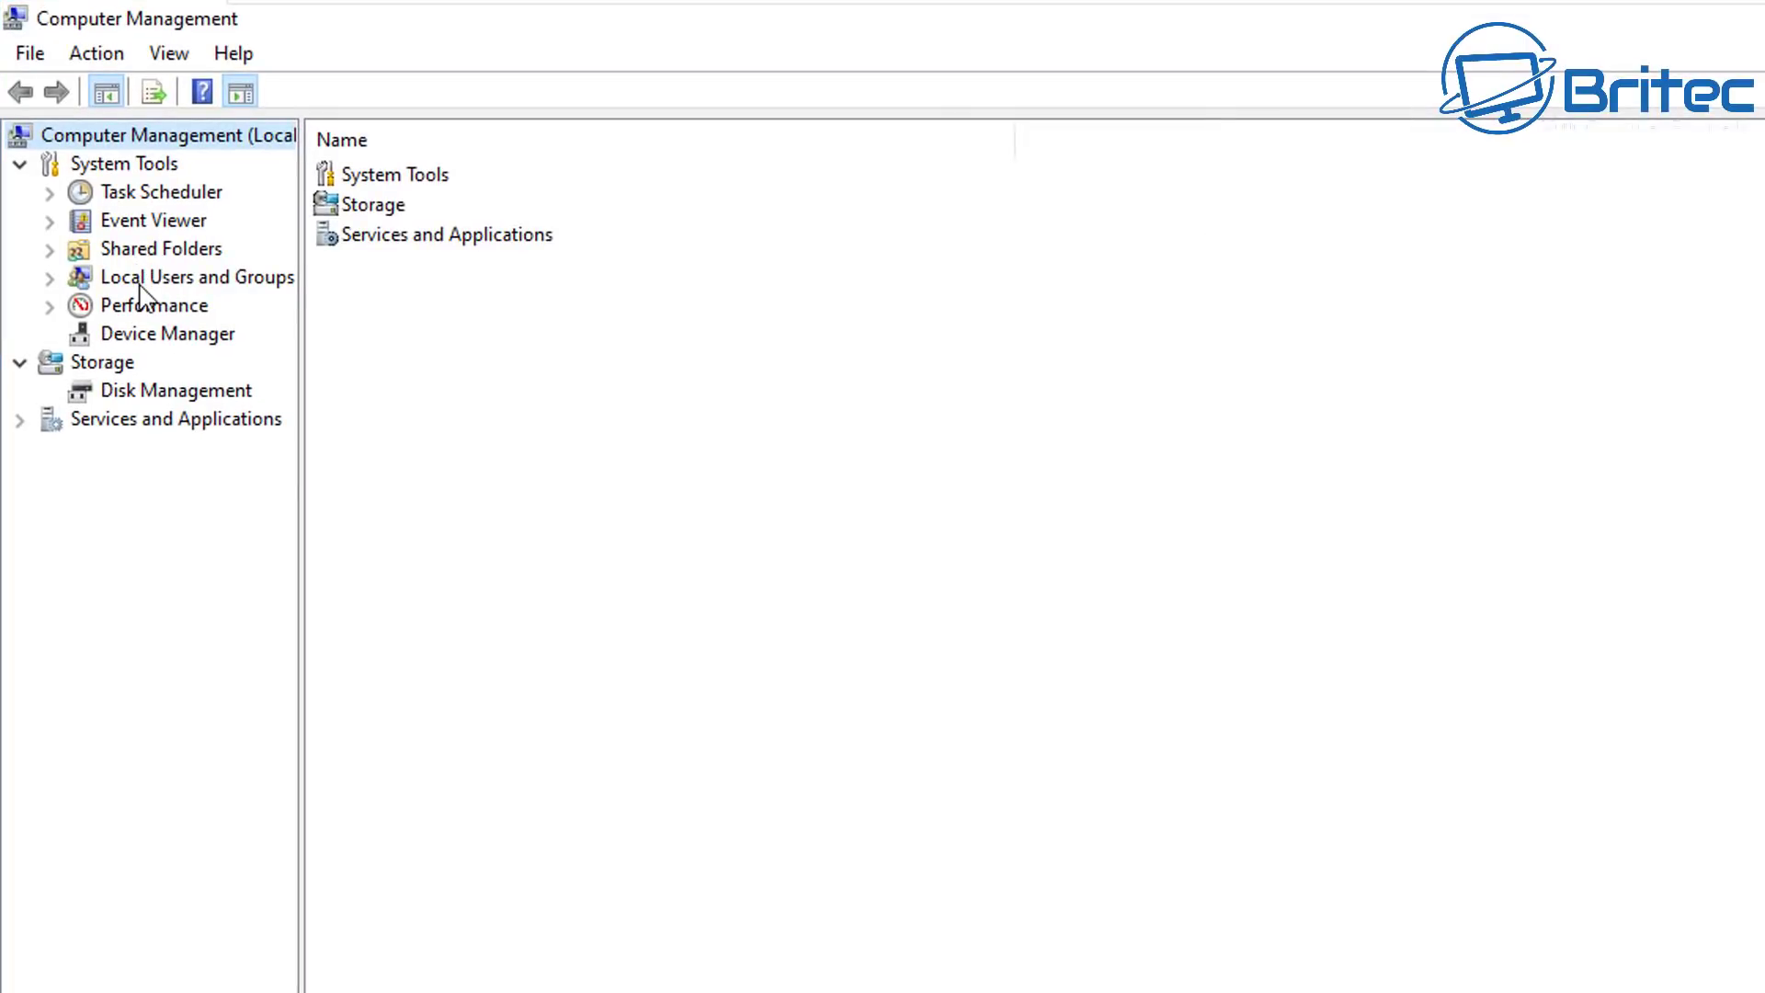
{"action": "left_click", "coordinate": [140, 282]}
{"action": "double_click", "coordinate": [393, 175]}
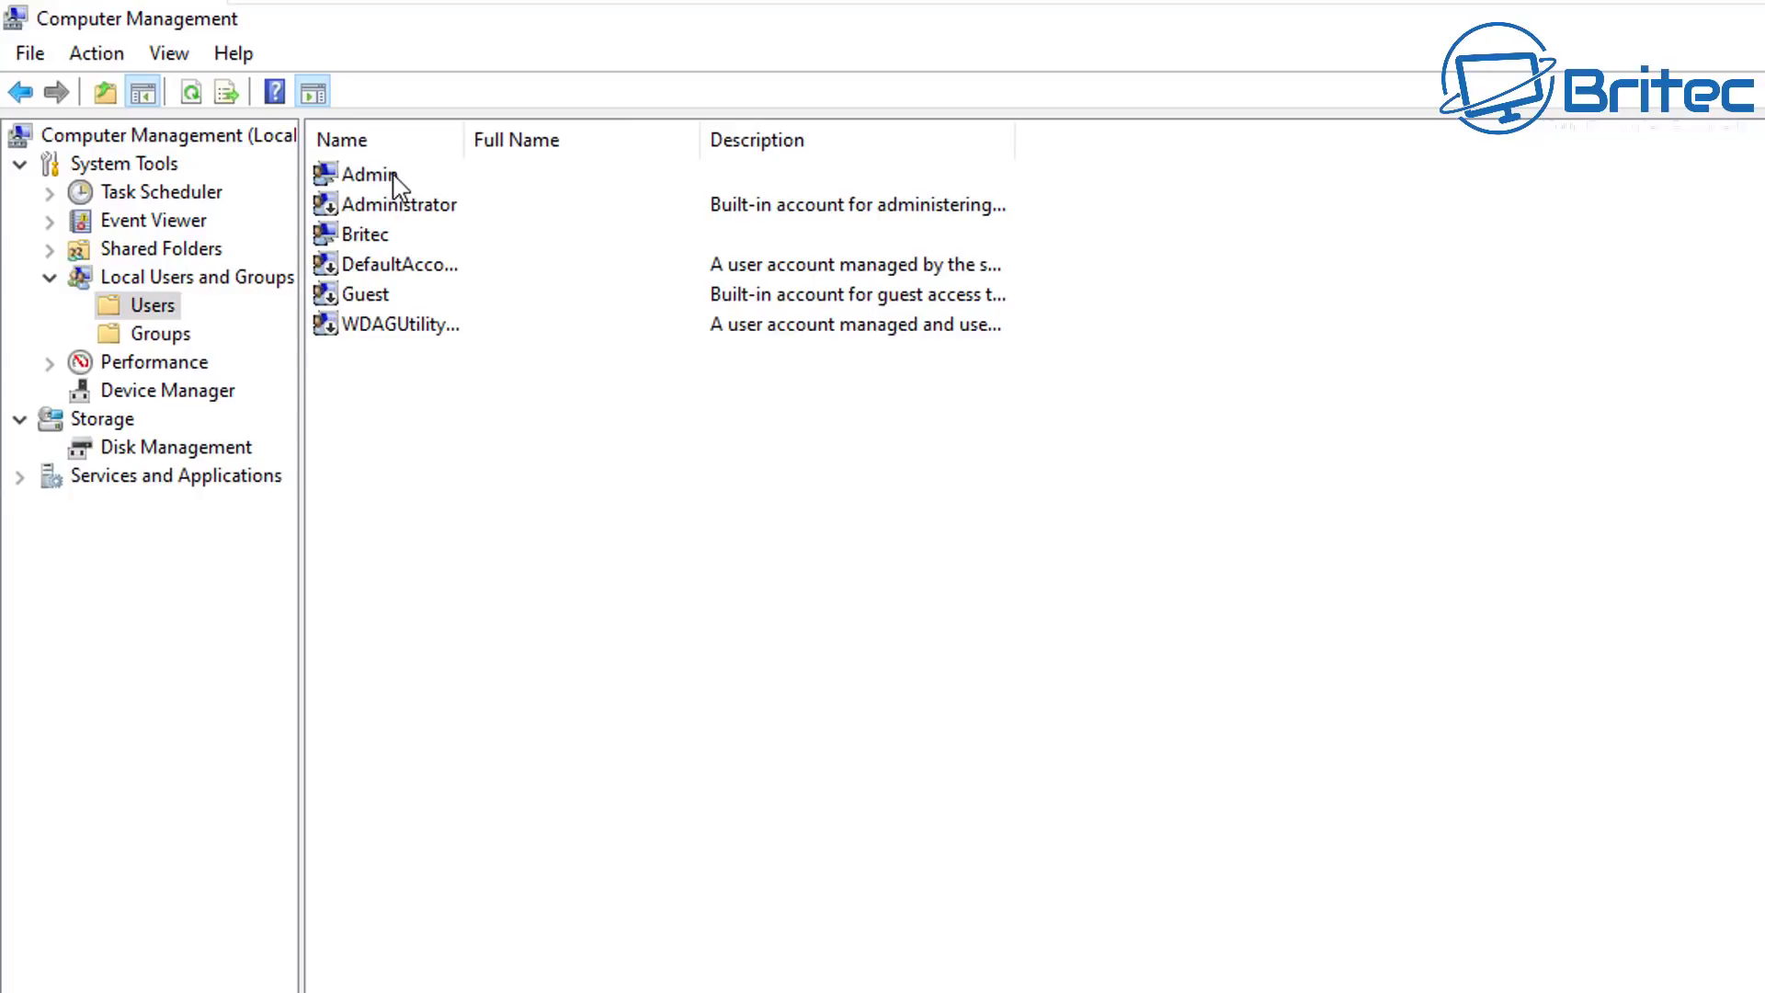
{"action": "left_click", "coordinate": [361, 235]}
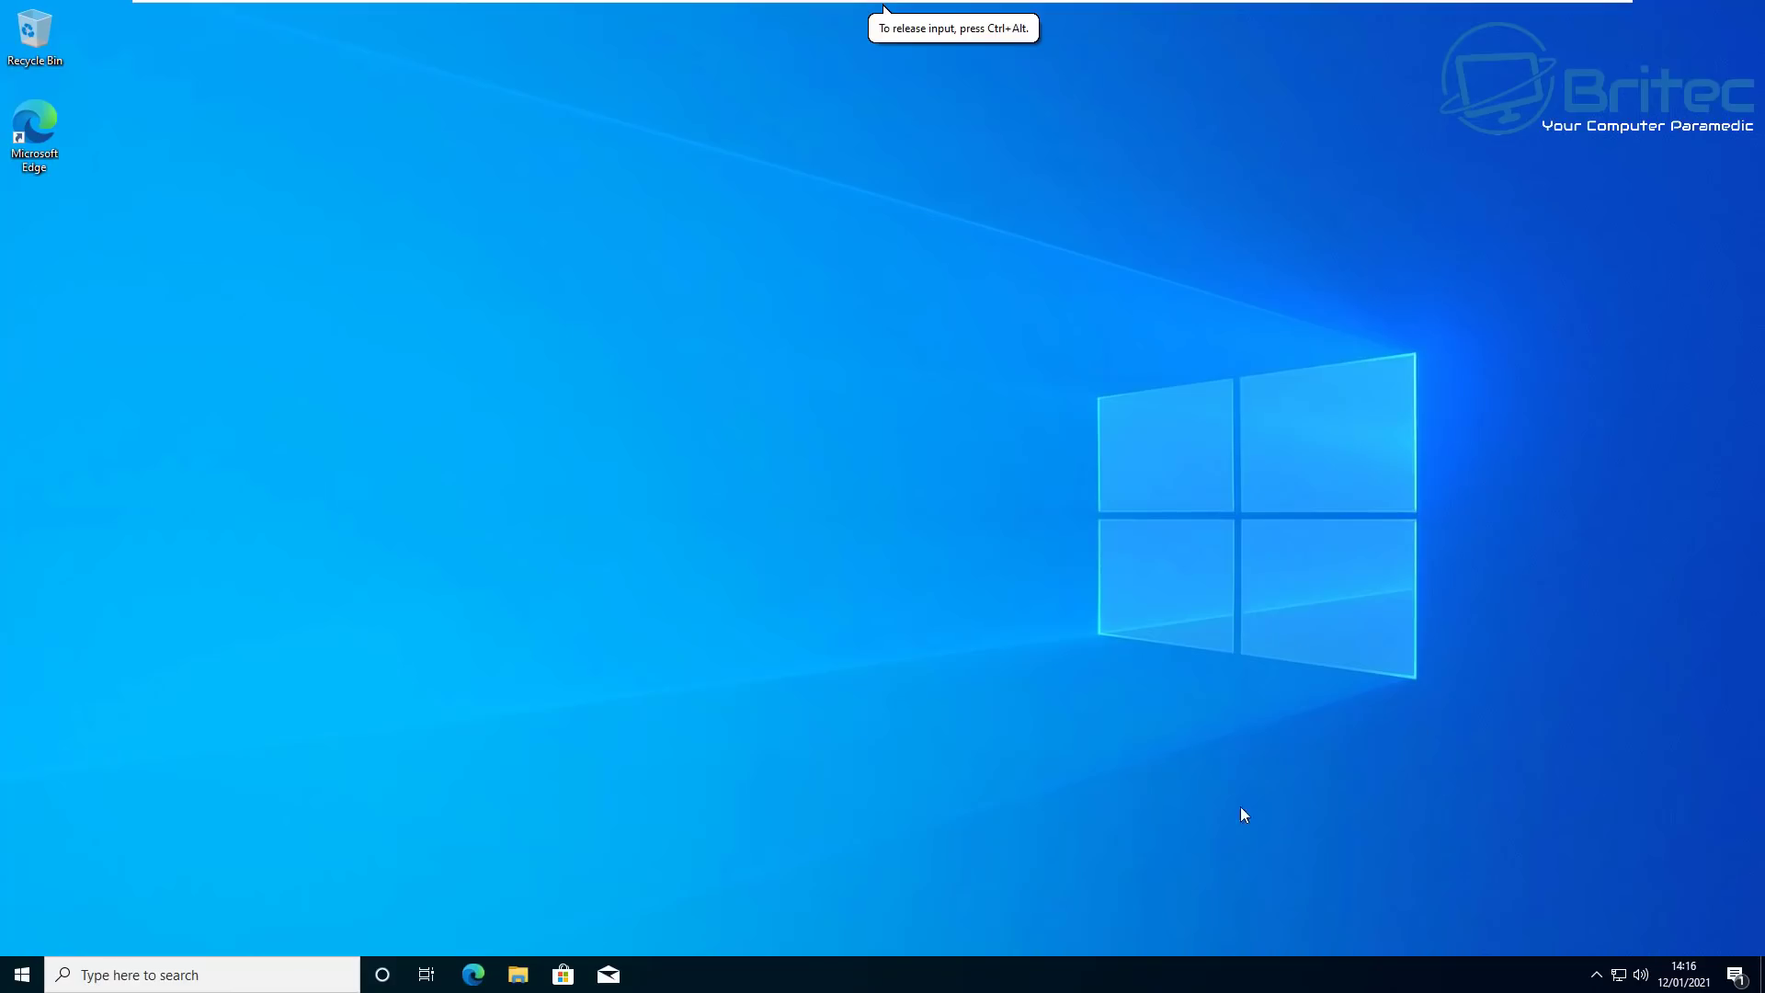
Search for Control Panel and go to User Accounts for the current account.
{"action": "left_click", "coordinate": [140, 973]}
{"action": "type", "text": "co"}
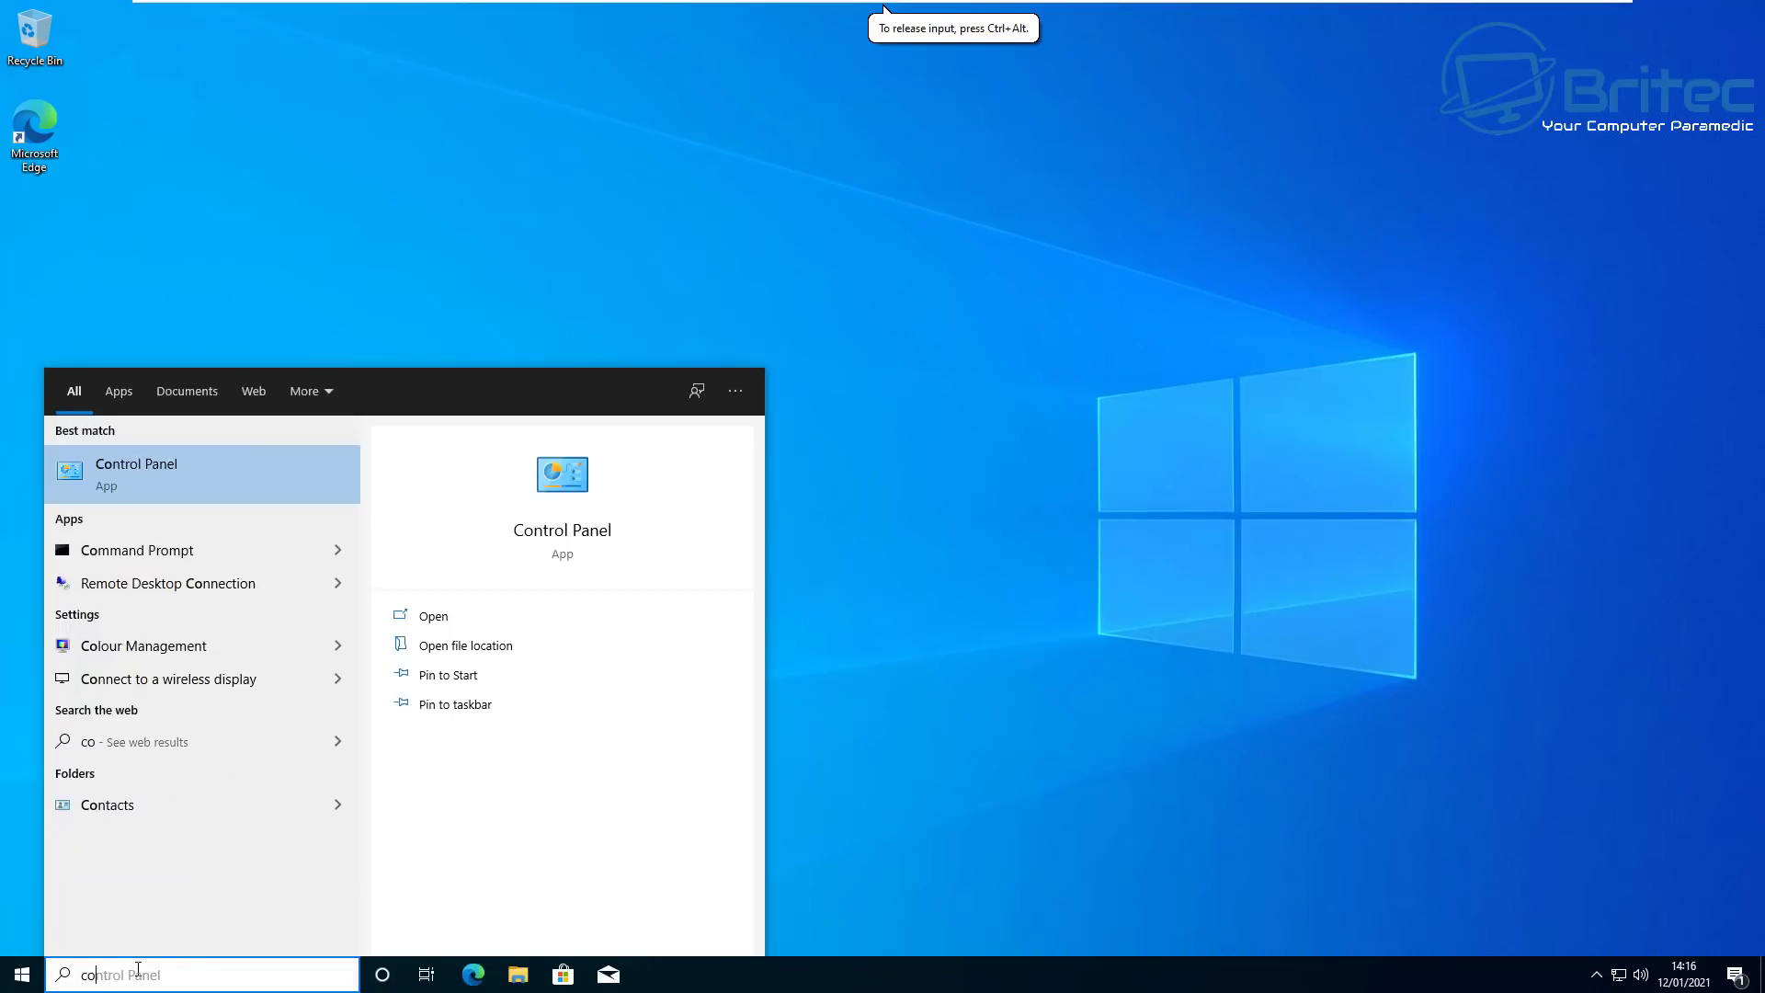
{"action": "type", "text": "ntrol p"}
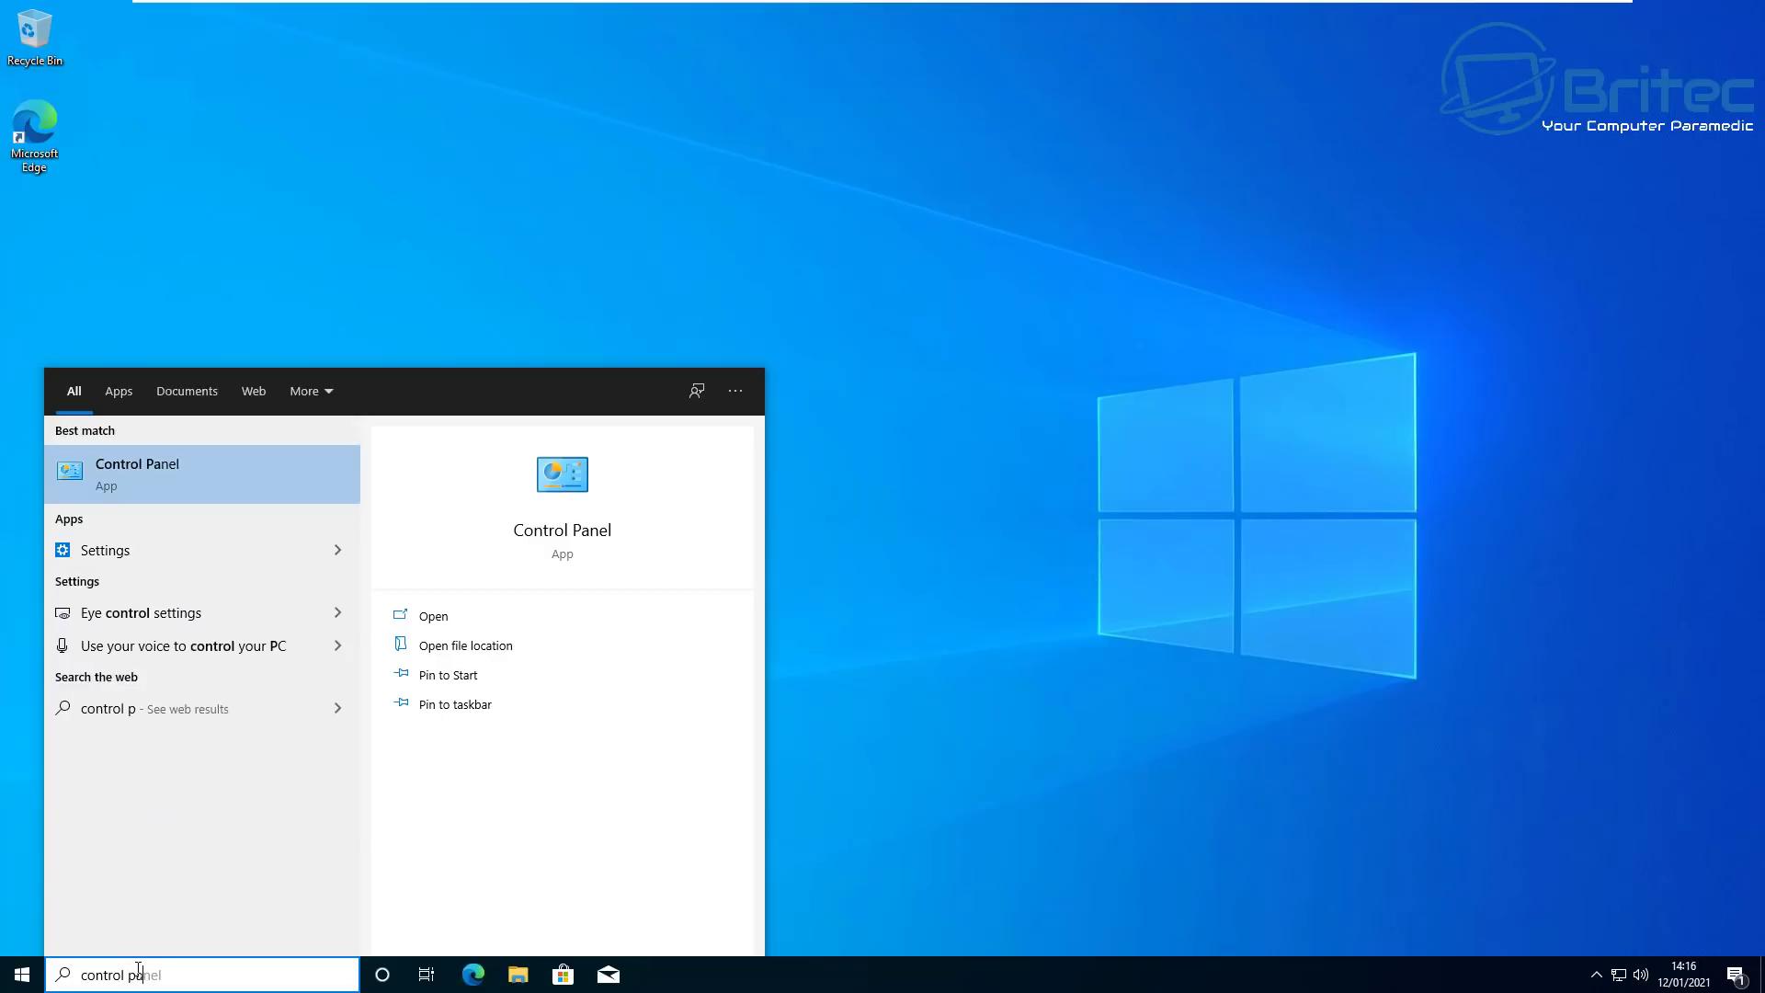
{"action": "type", "text": "anel"}
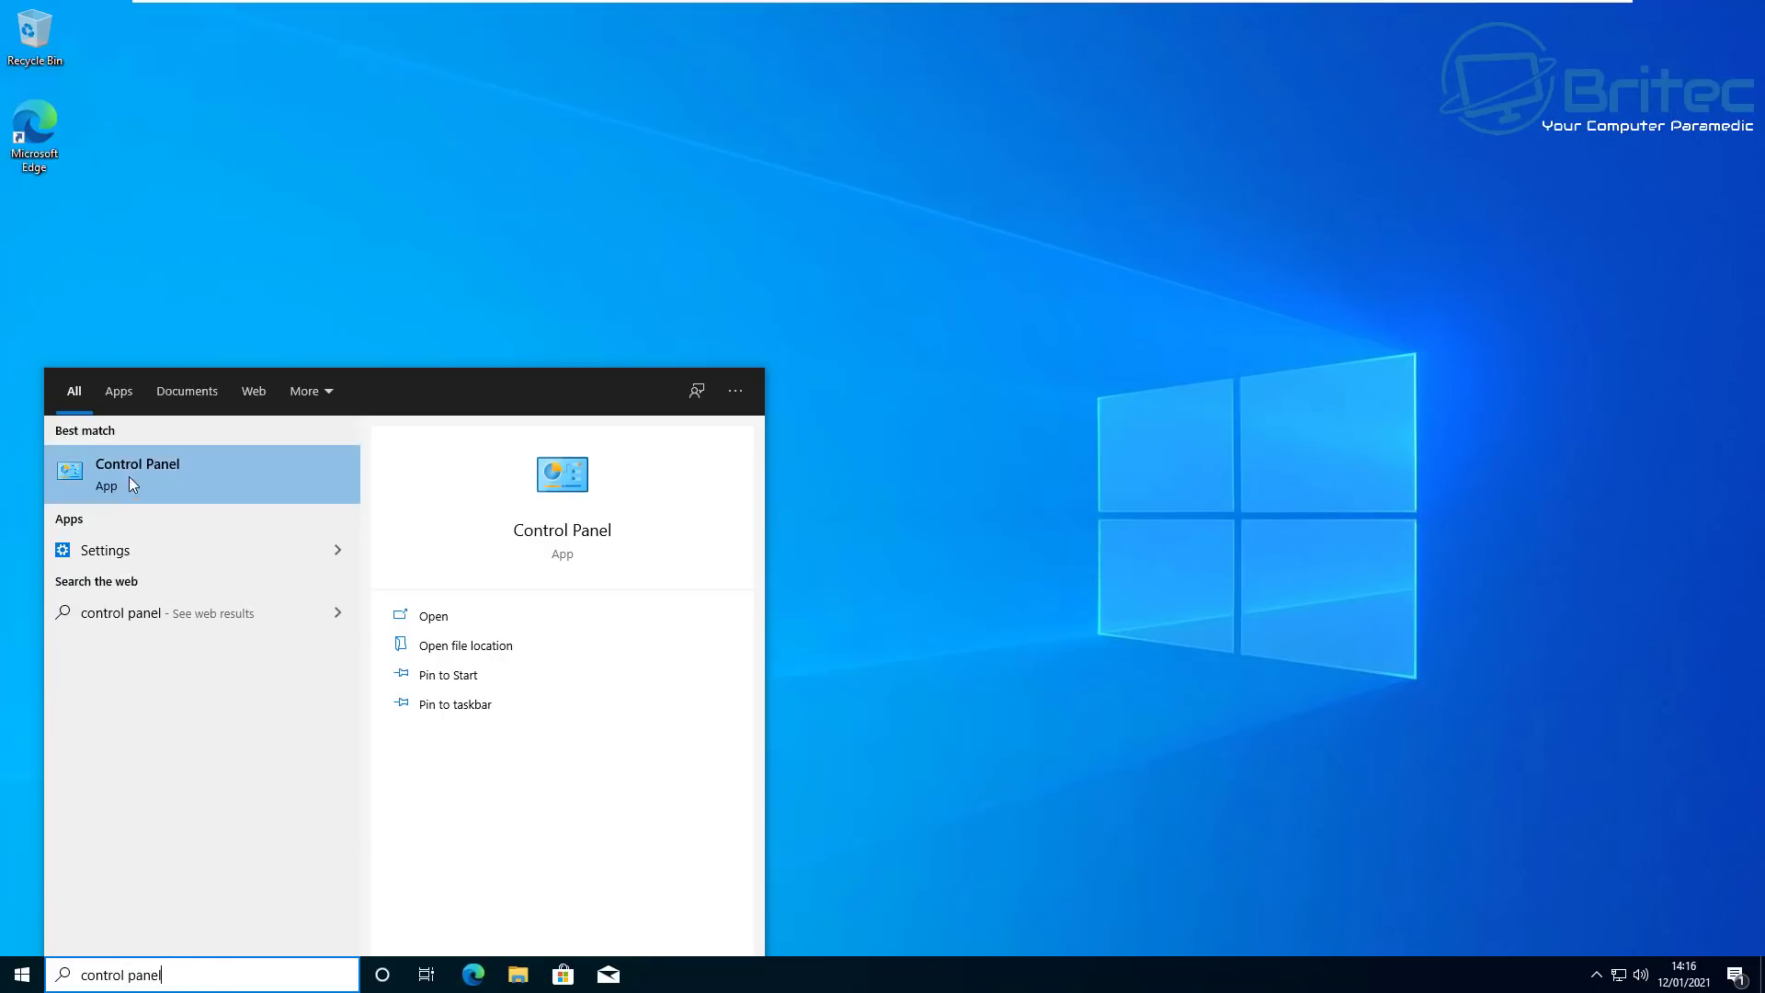
{"action": "left_click", "coordinate": [133, 474]}
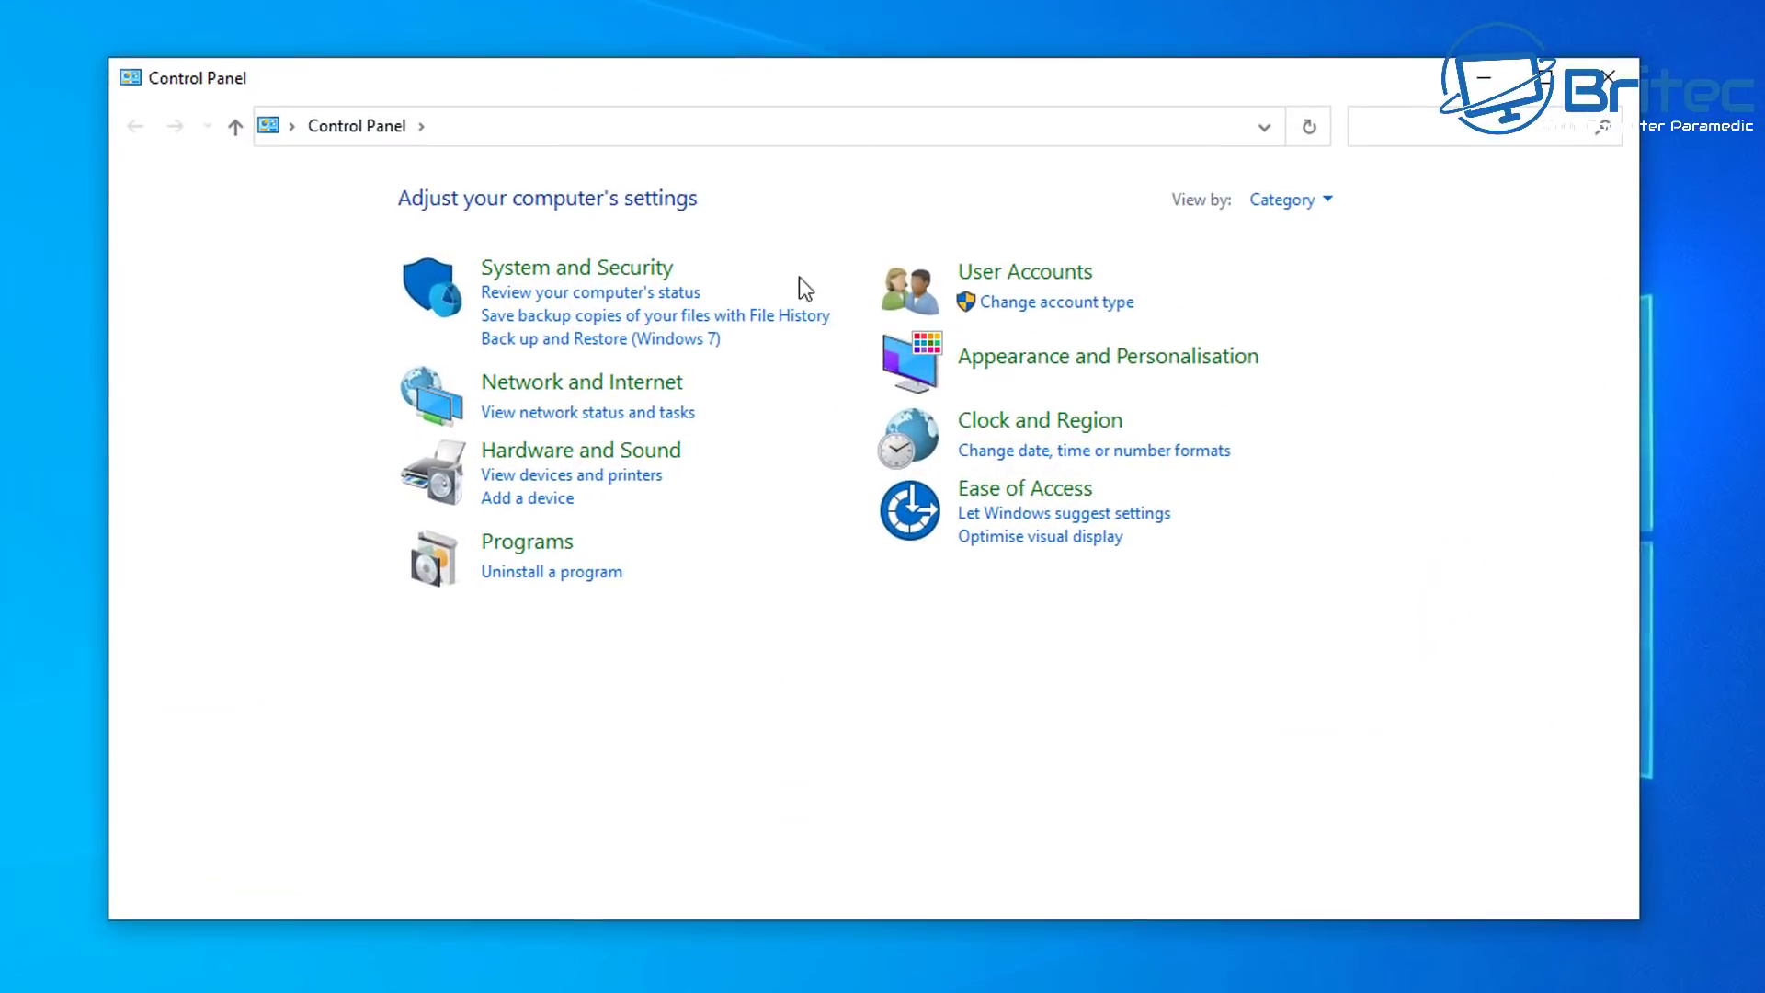
{"action": "left_click", "coordinate": [1014, 286]}
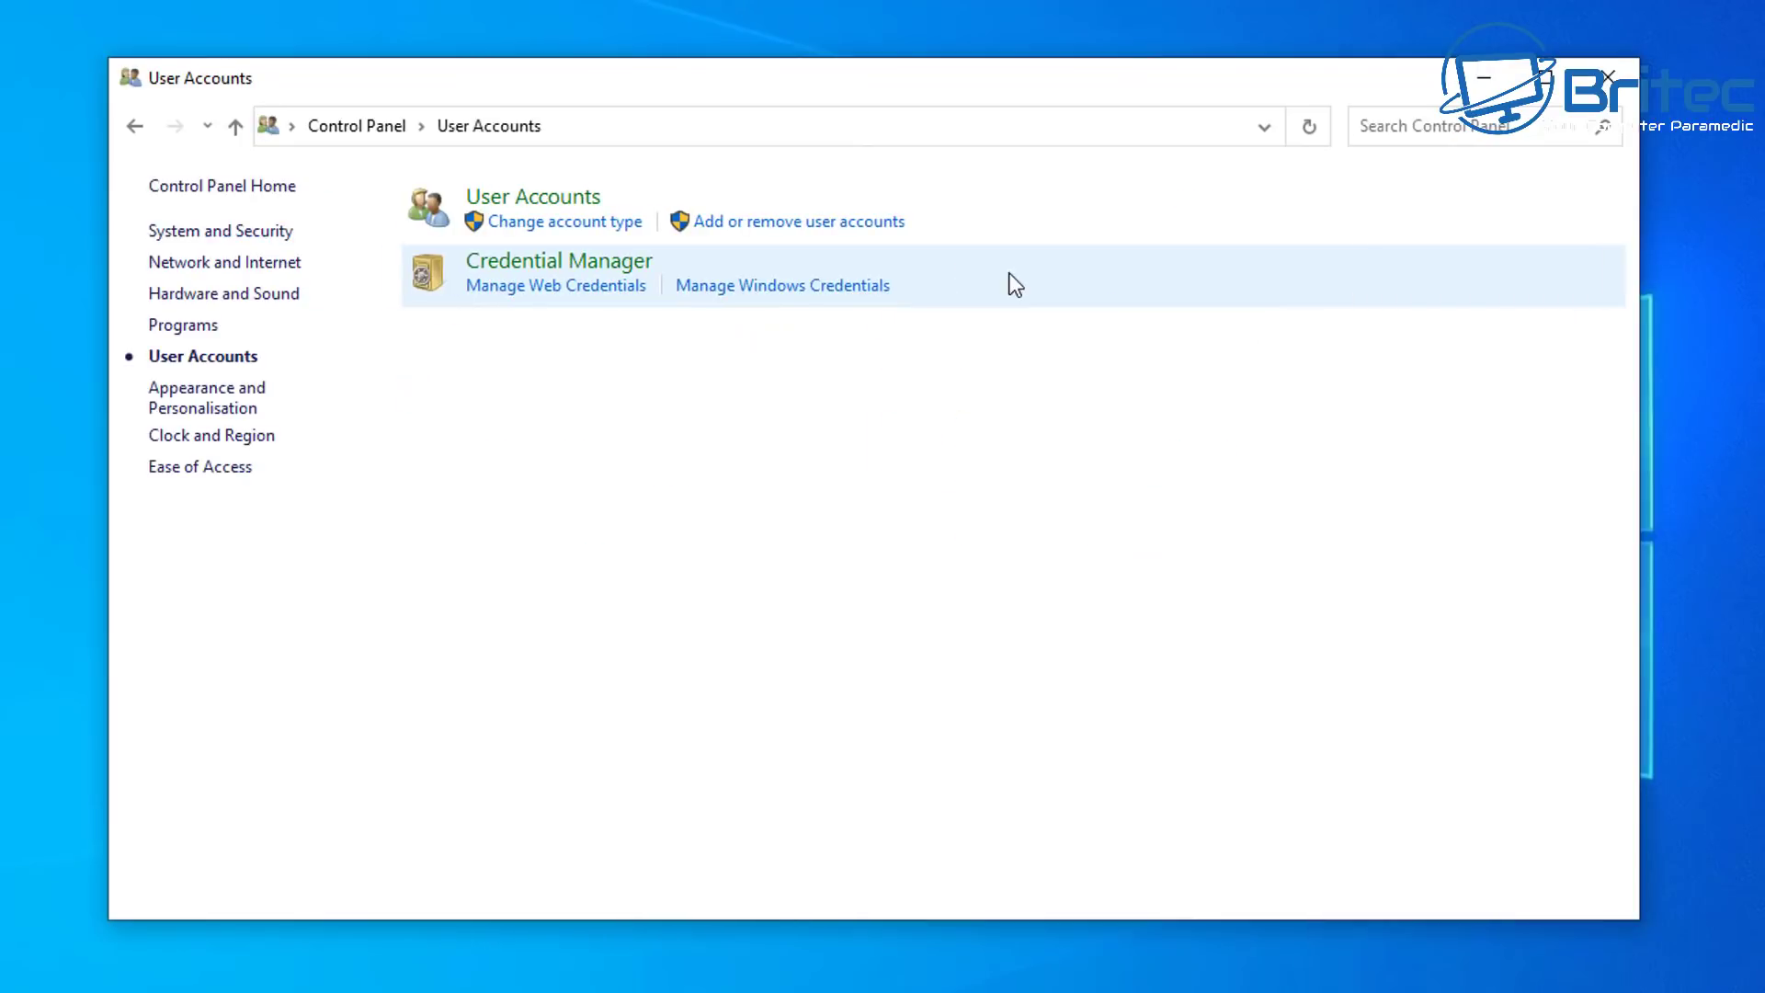
{"action": "left_click", "coordinate": [517, 204]}
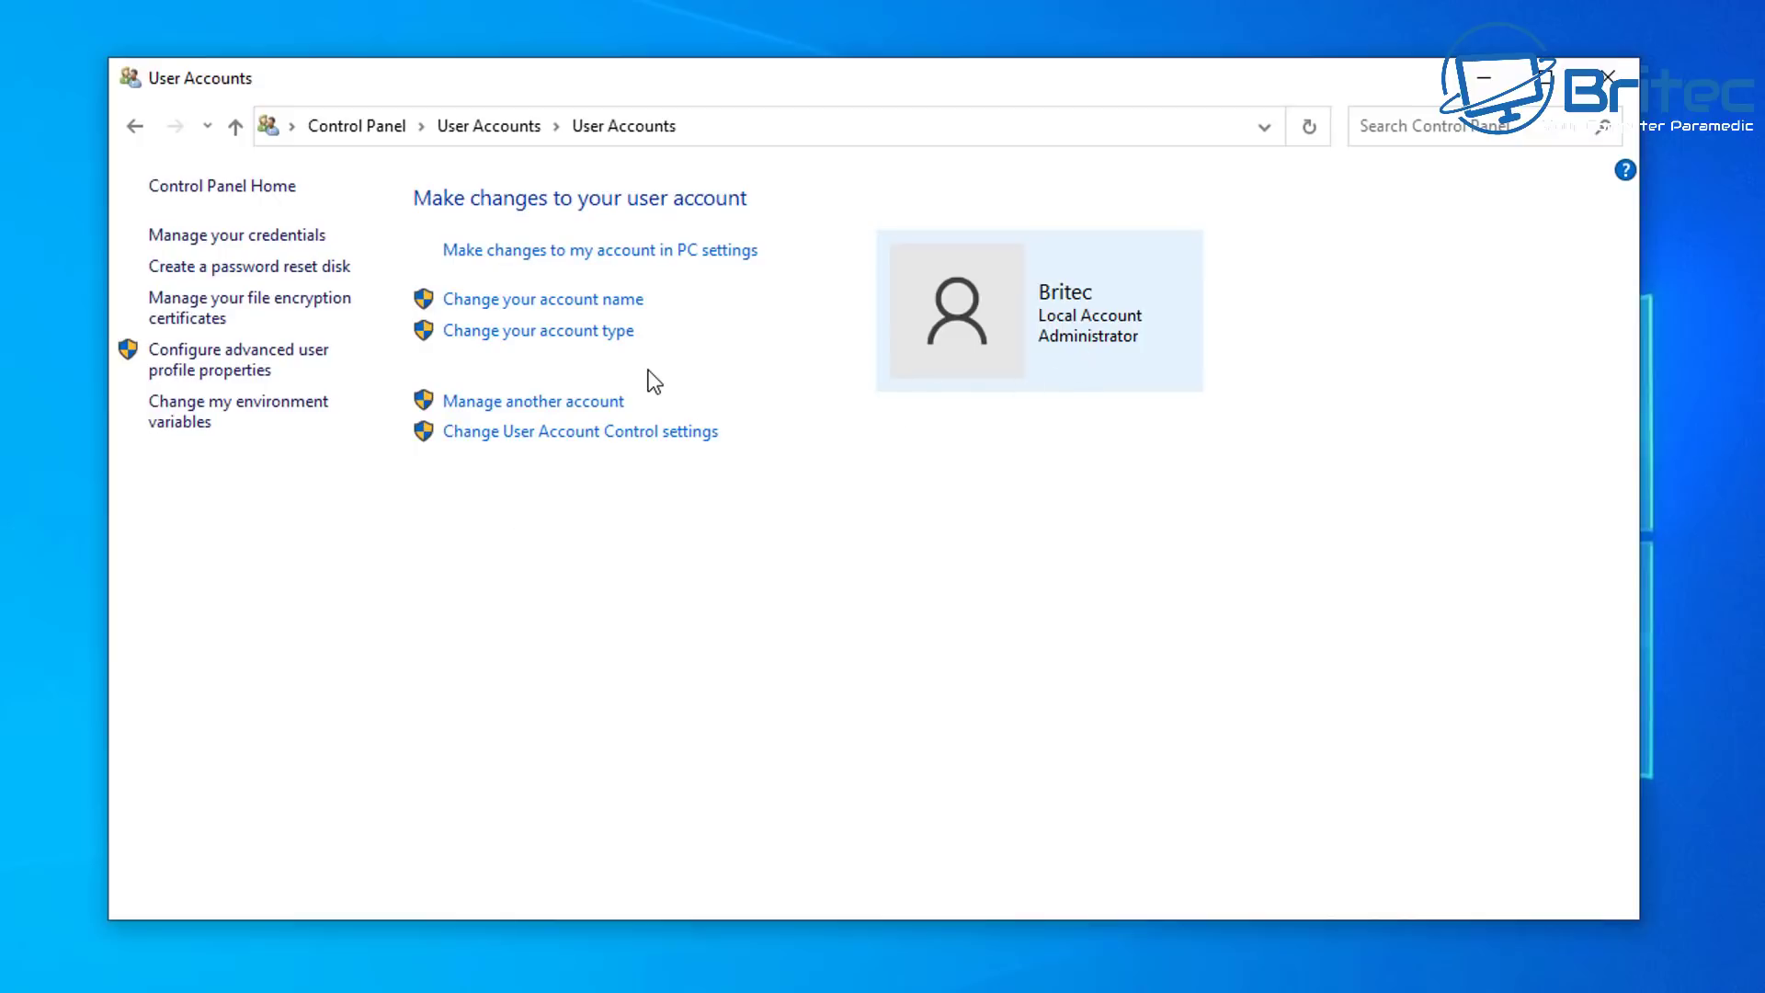
Change the current account to a Standard user, then select it under Manage Accounts.
{"action": "left_click", "coordinate": [588, 353]}
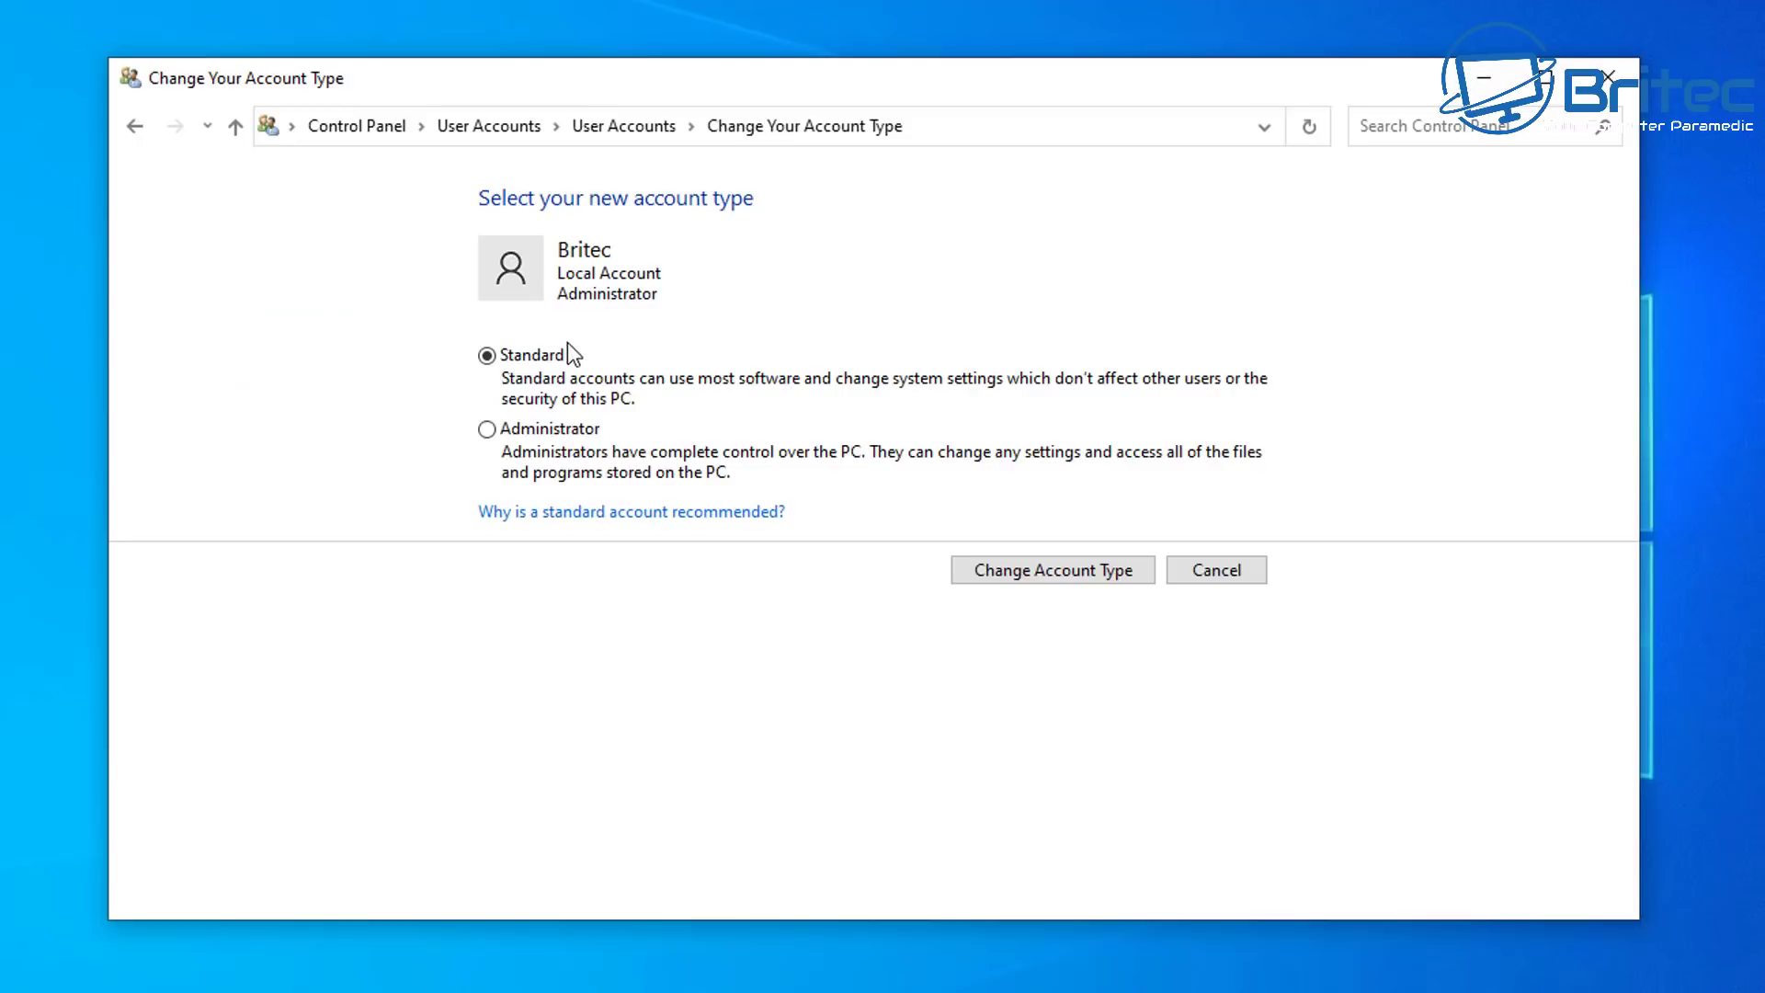
{"action": "left_click", "coordinate": [1039, 578]}
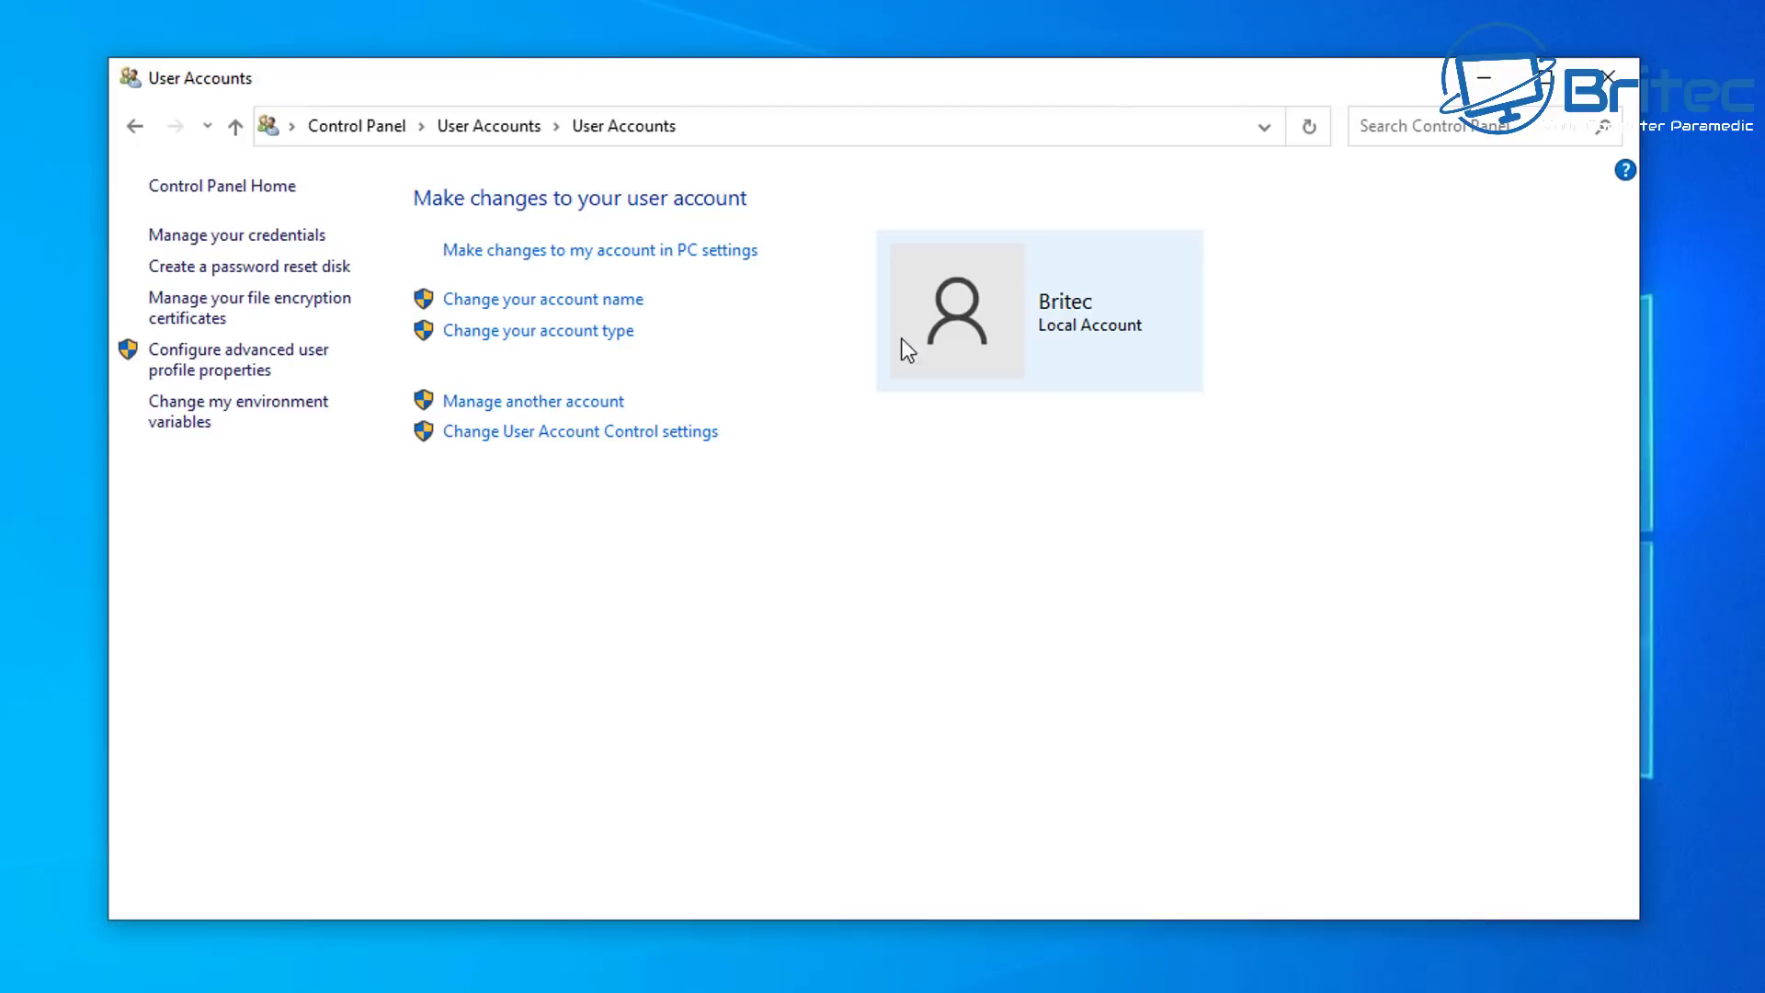
{"action": "left_click", "coordinate": [558, 401]}
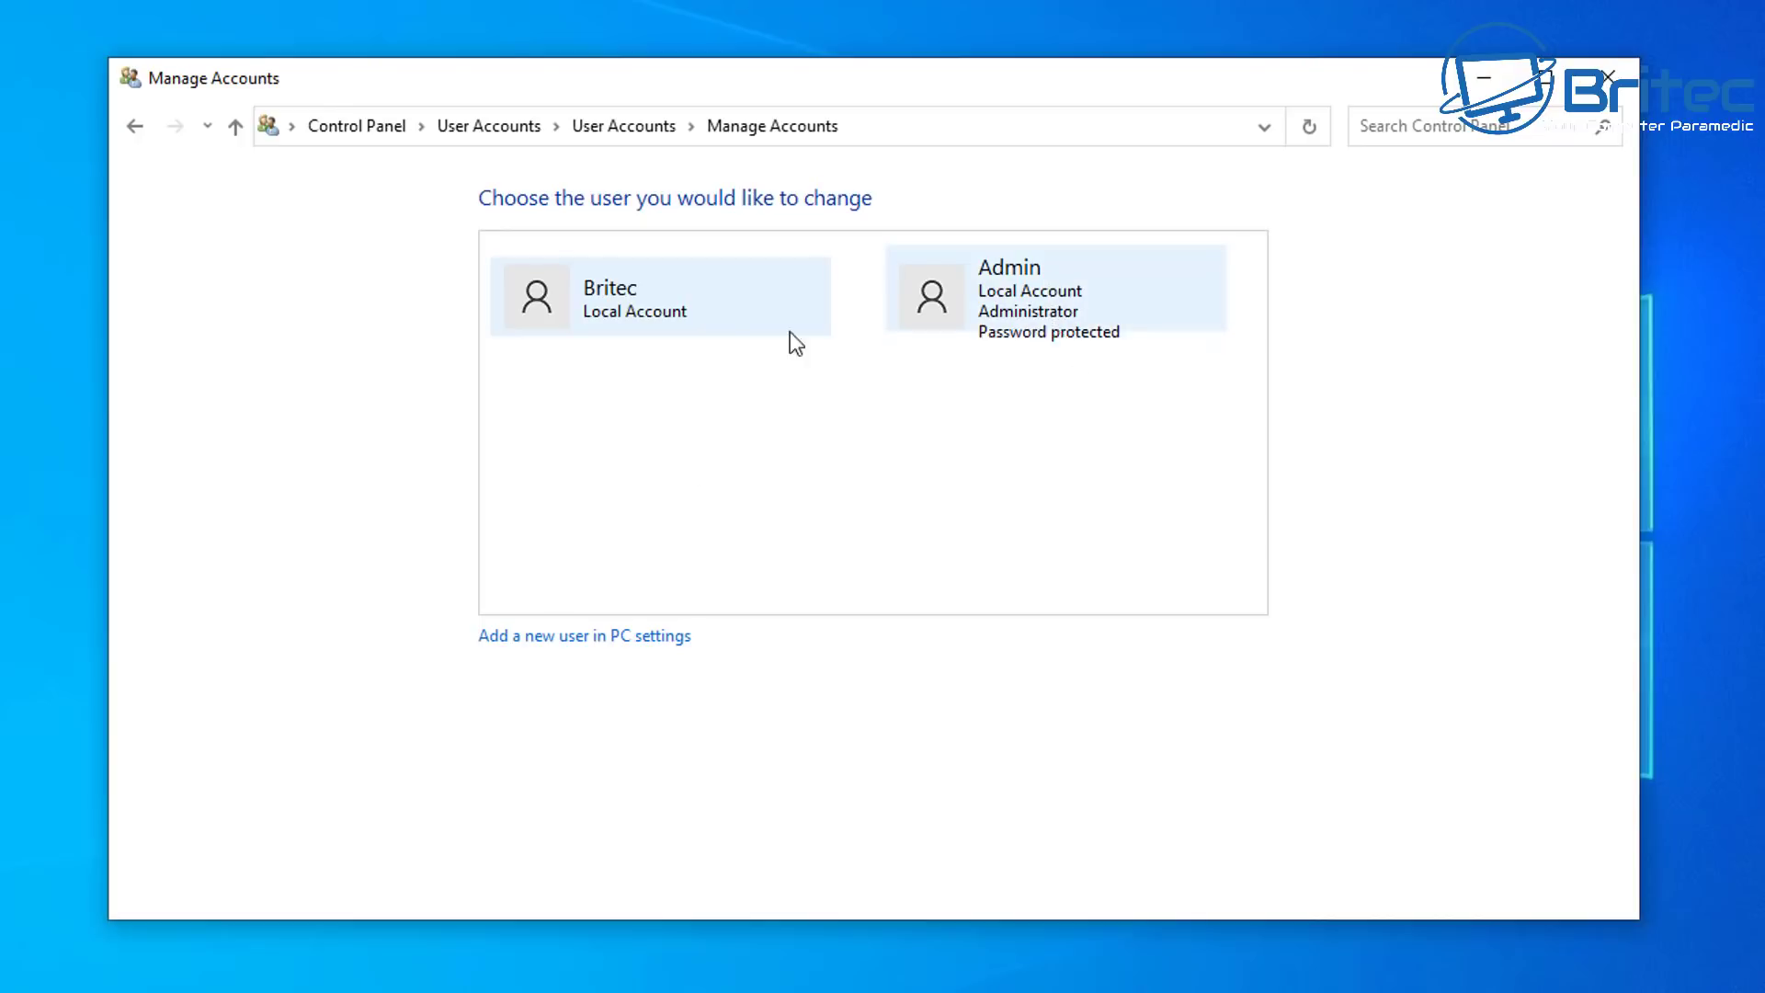
{"action": "left_click", "coordinate": [625, 317]}
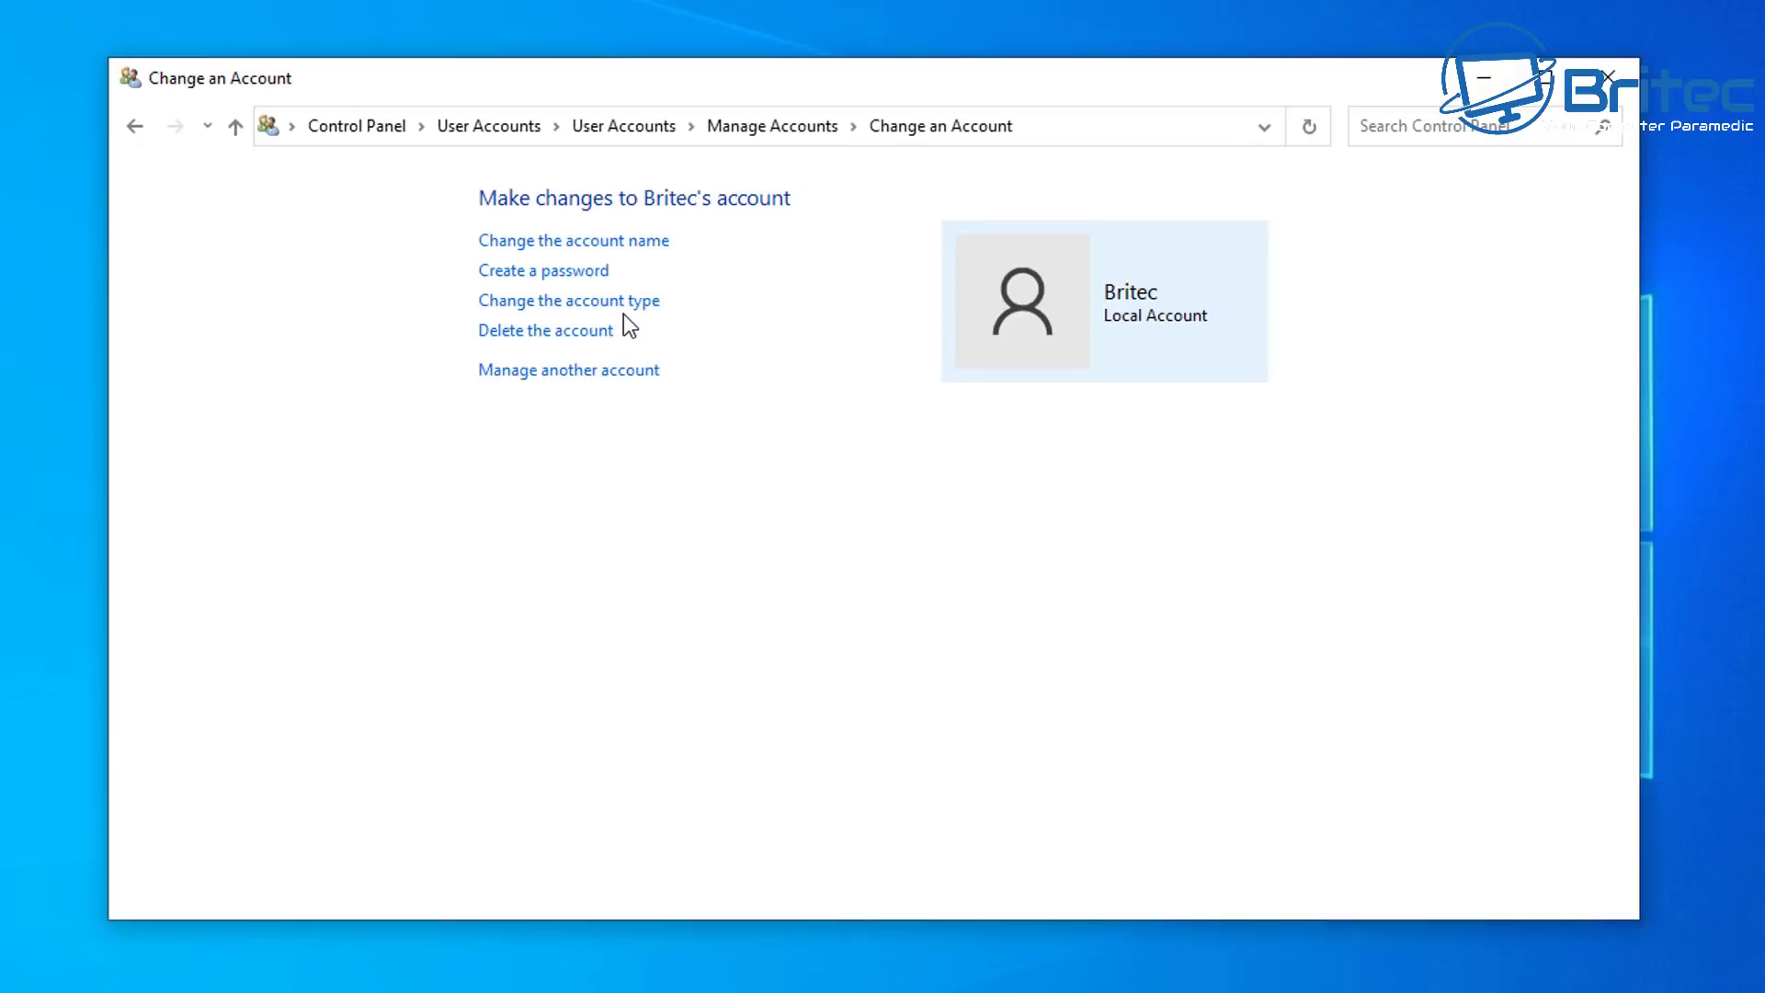
Give the standard account a password with the hint 'name', then close Control Panel.
{"action": "left_click", "coordinate": [569, 274]}
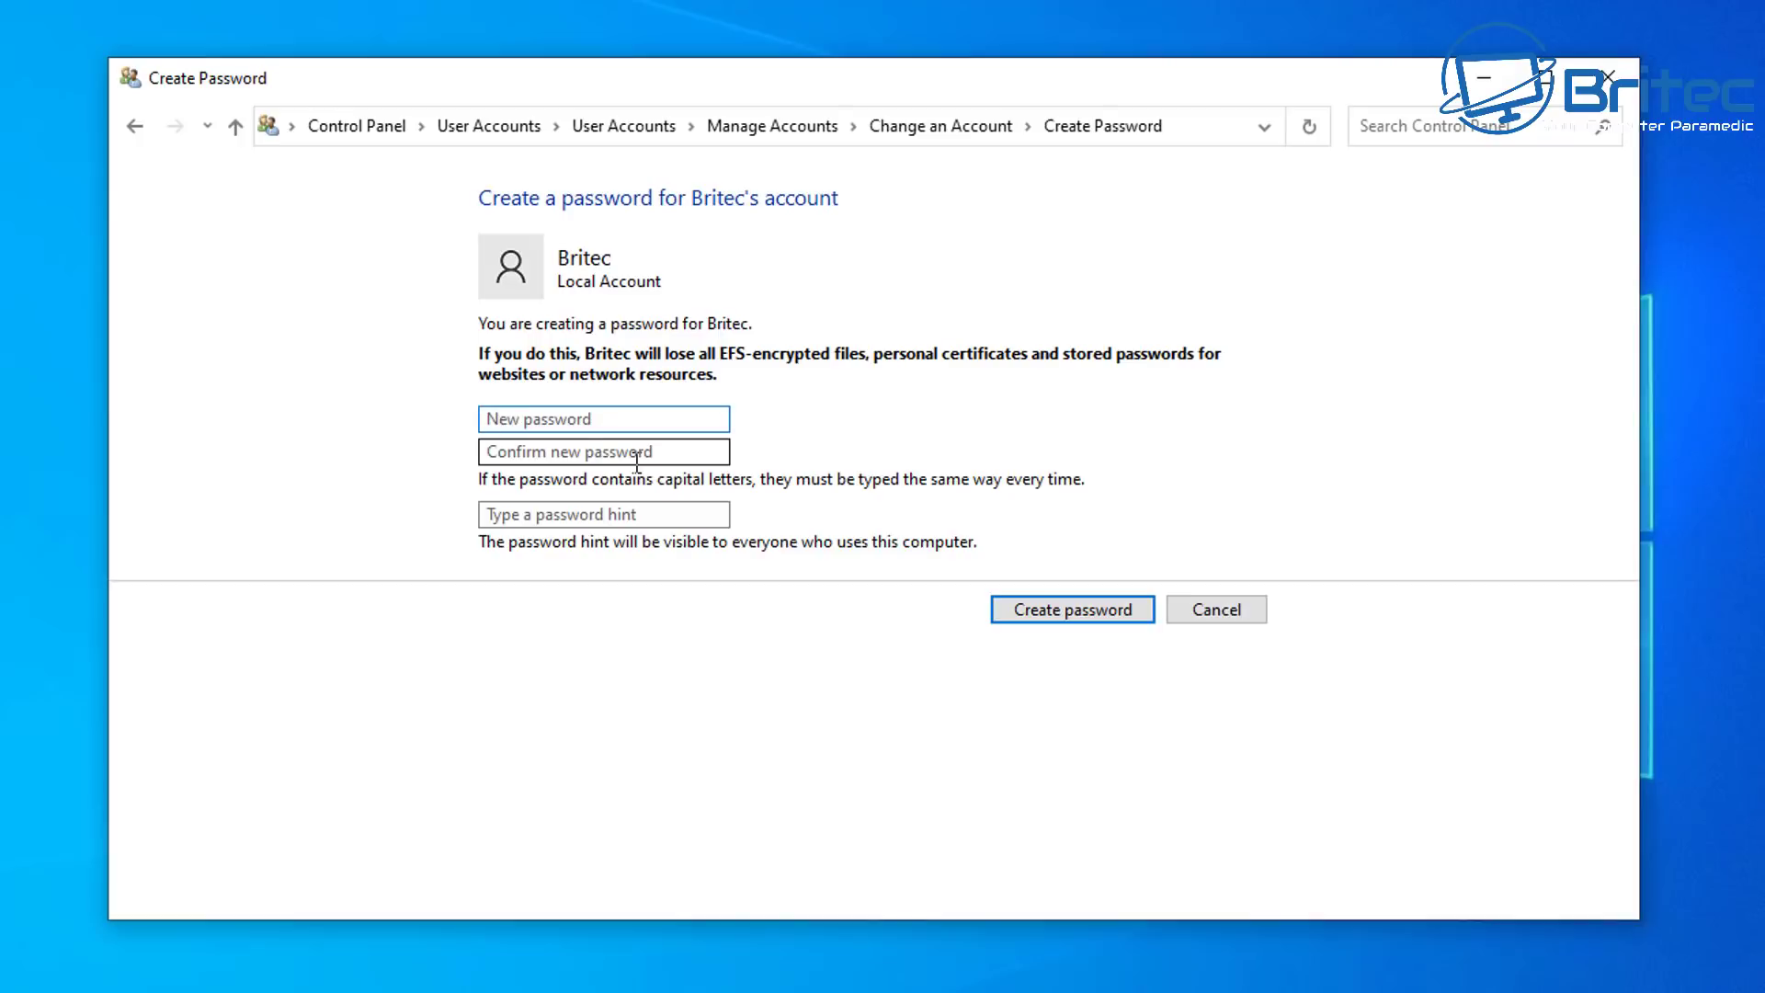
{"action": "type", "text": "••••••"}
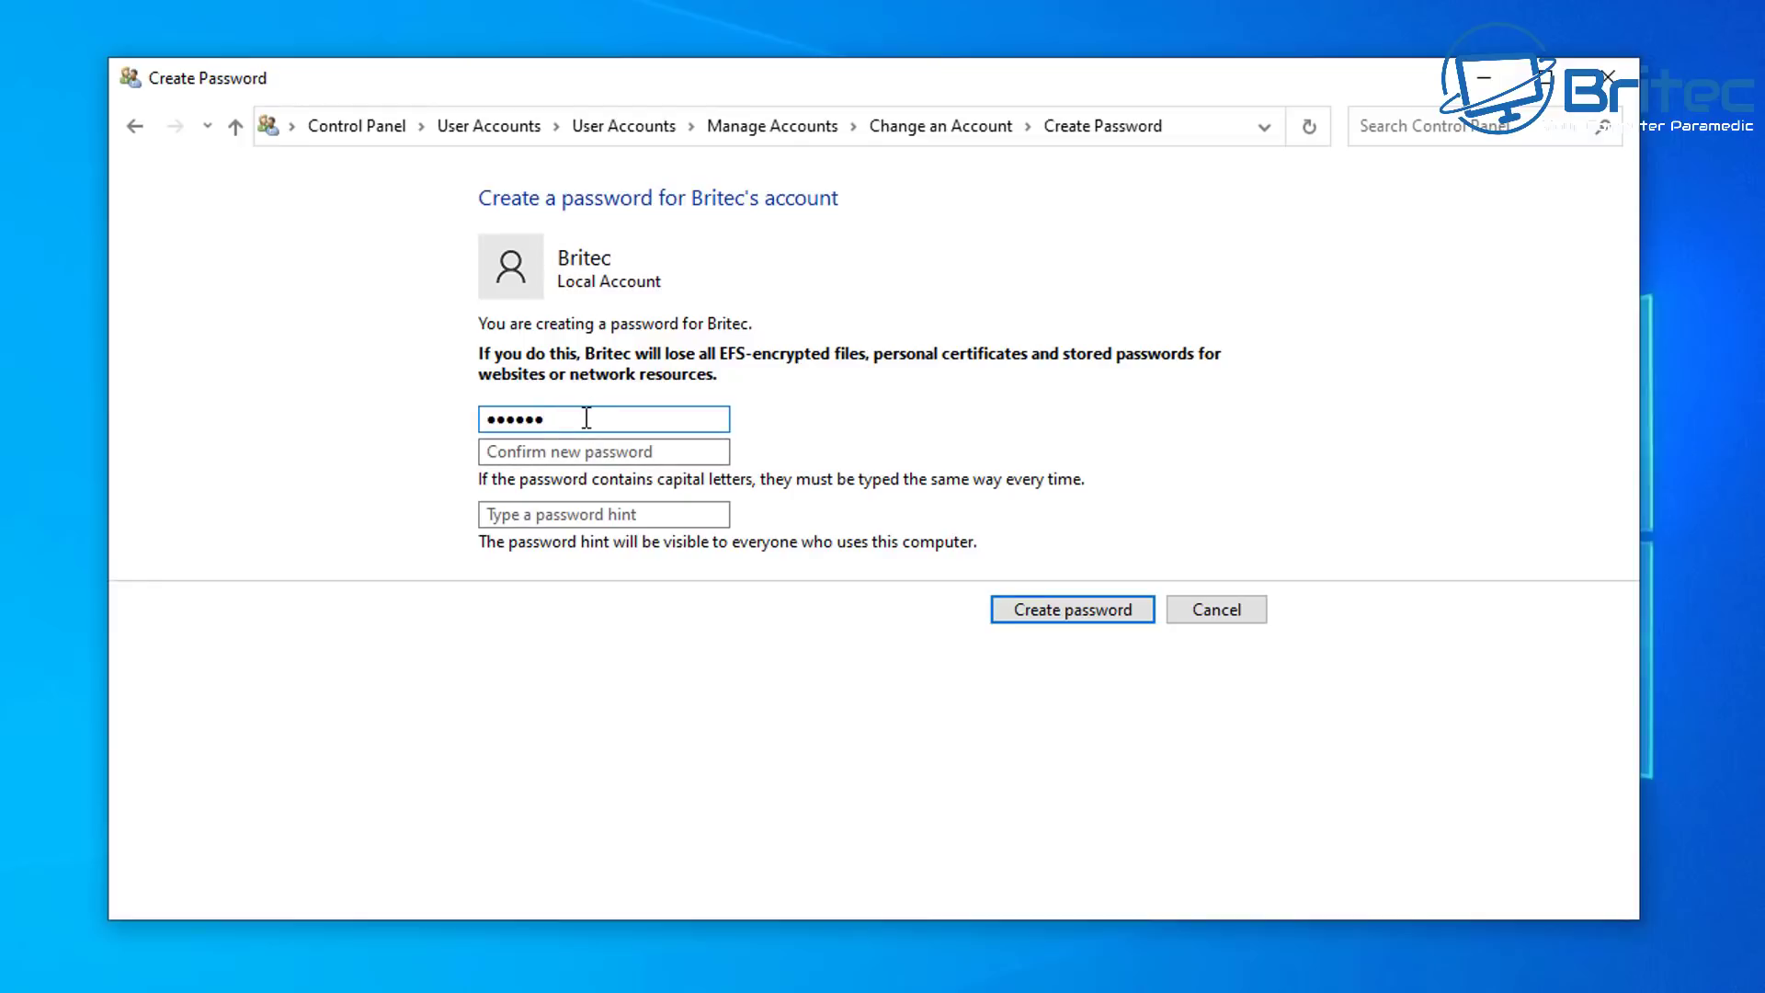
{"action": "type", "text": "••••"}
{"action": "left_click", "coordinate": [515, 454]}
{"action": "type", "text": "•••••••"}
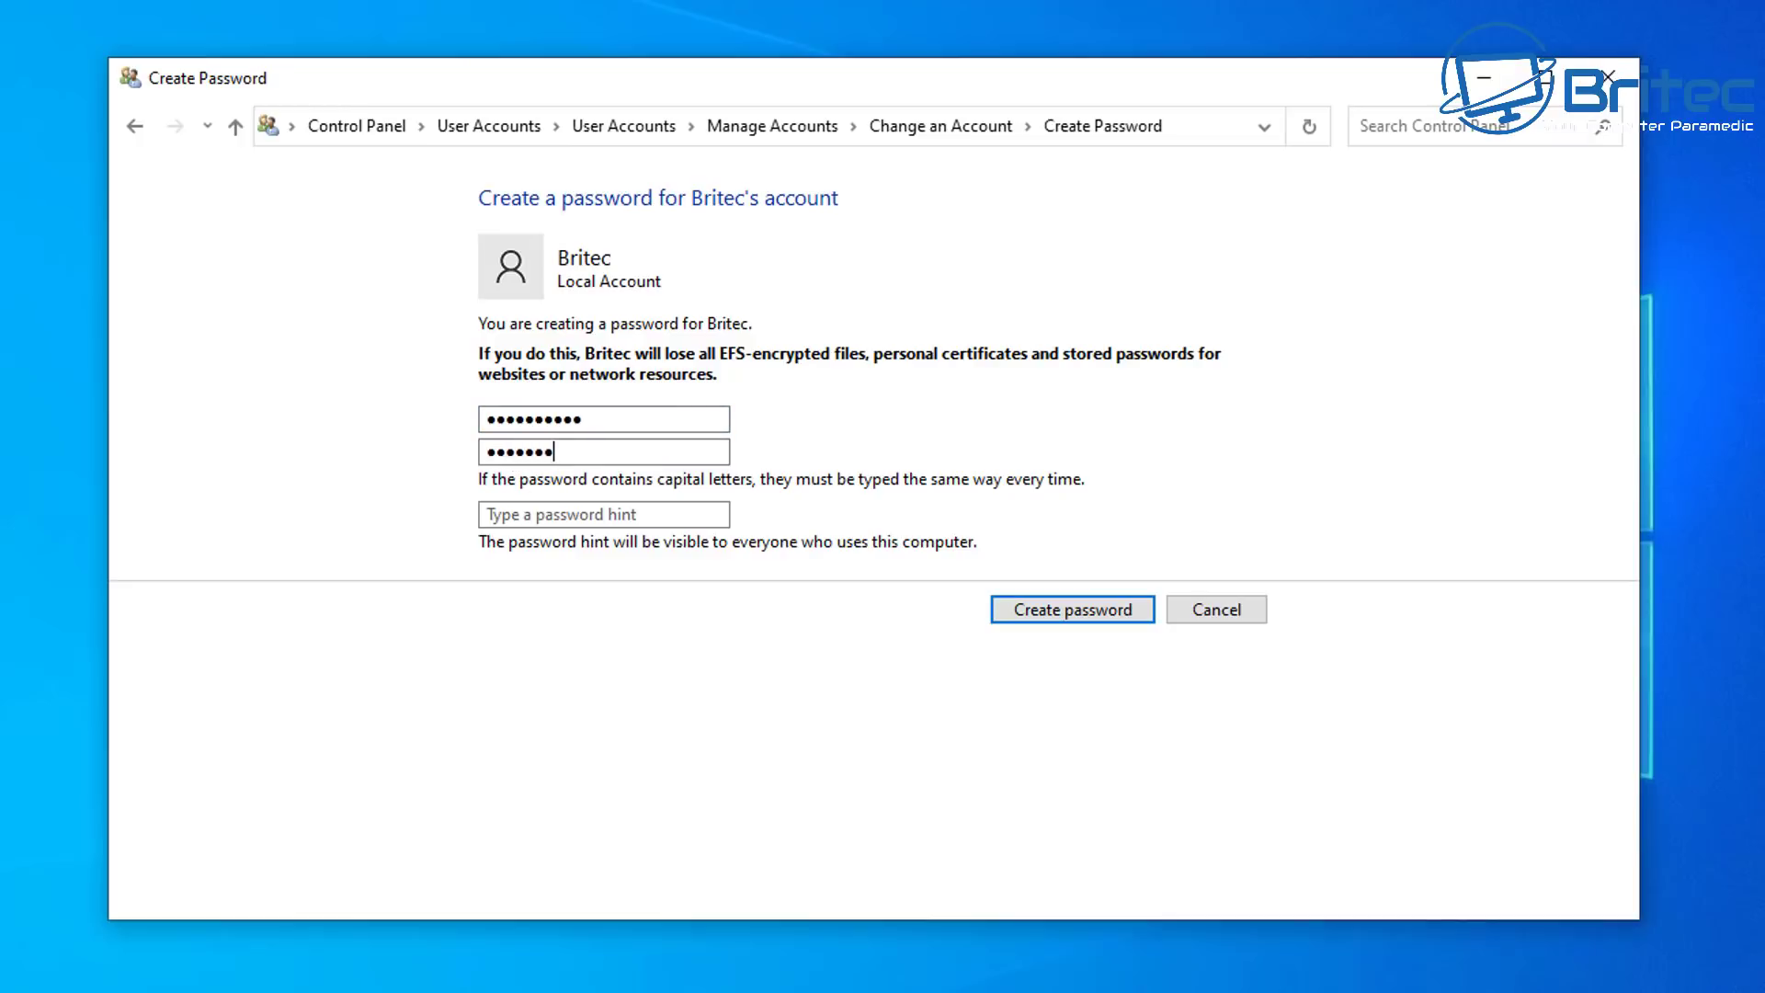
{"action": "type", "text": "•••"}
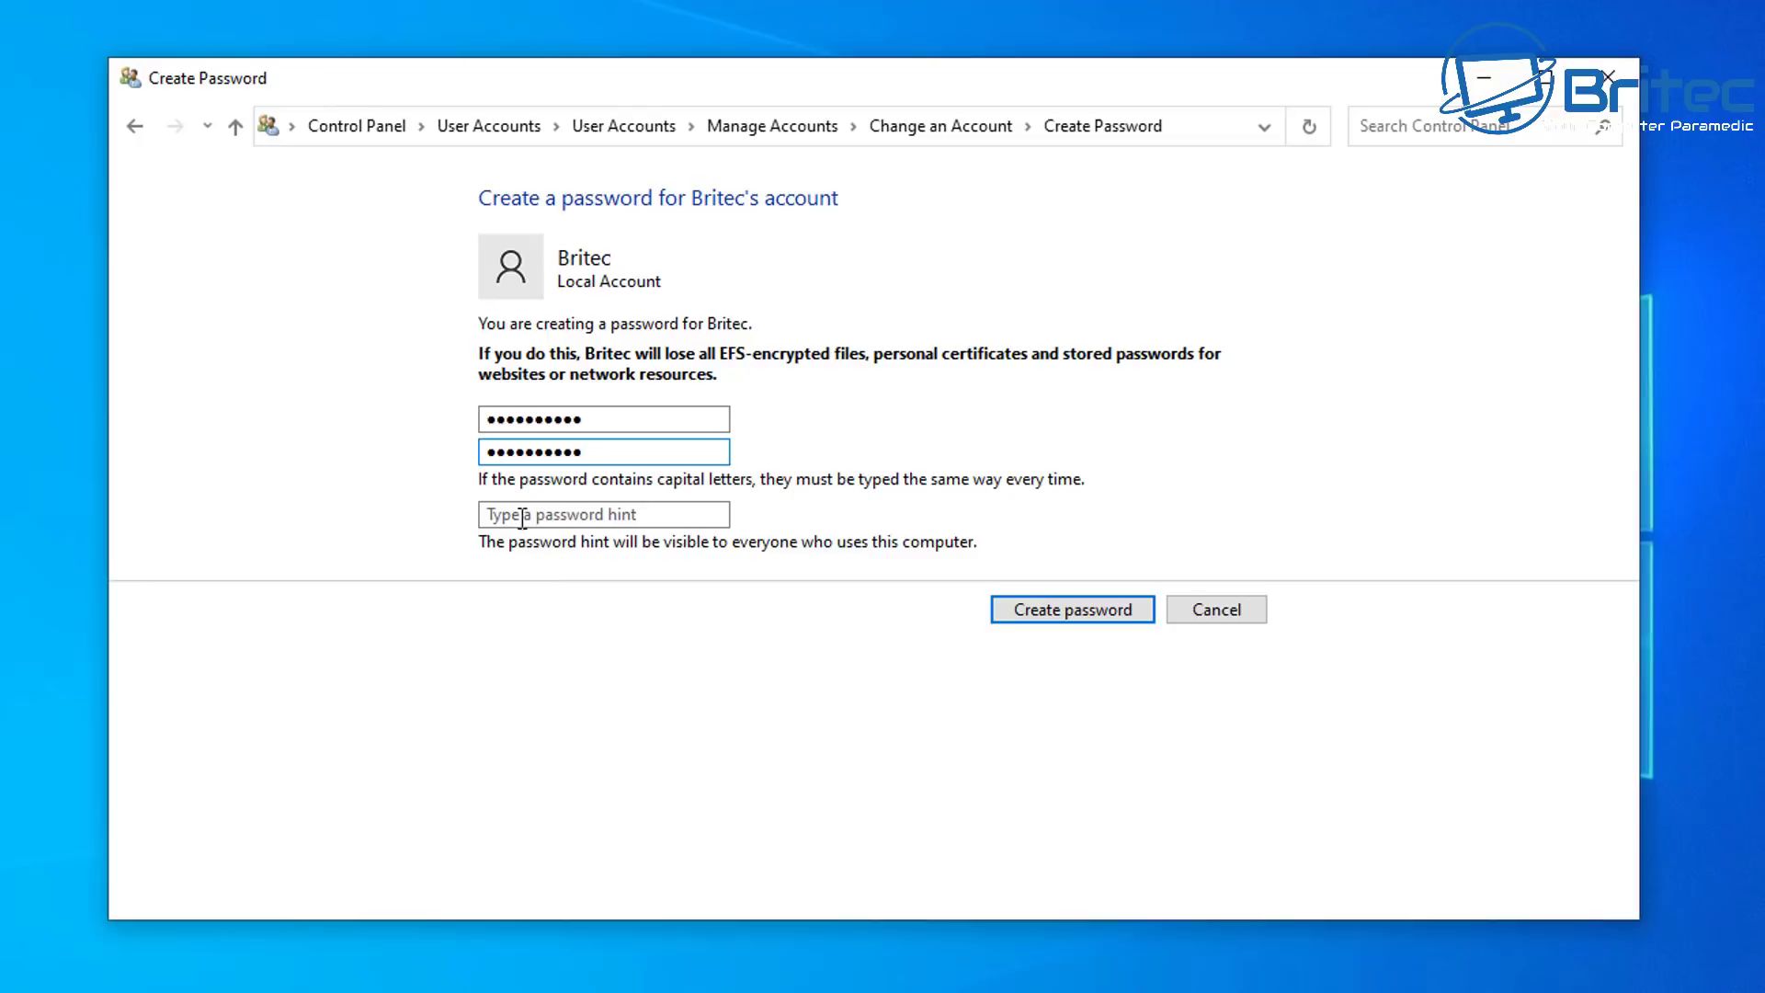
{"action": "left_click", "coordinate": [523, 518]}
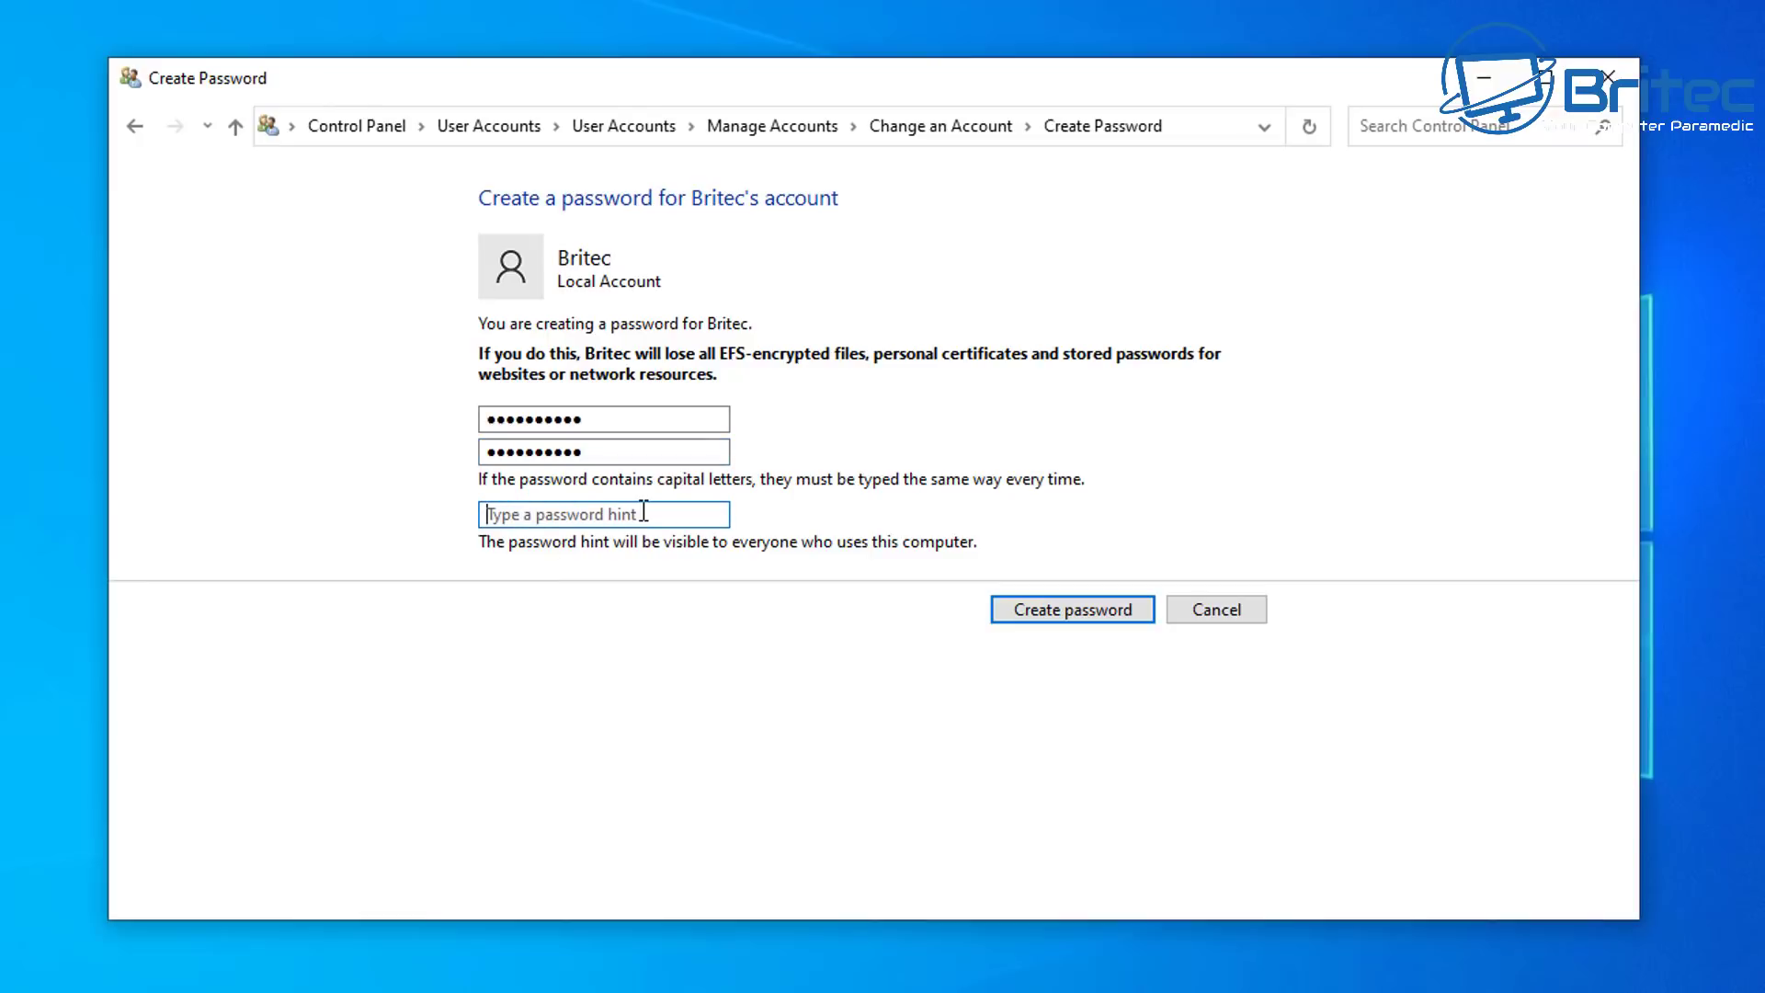
{"action": "type", "text": "name"}
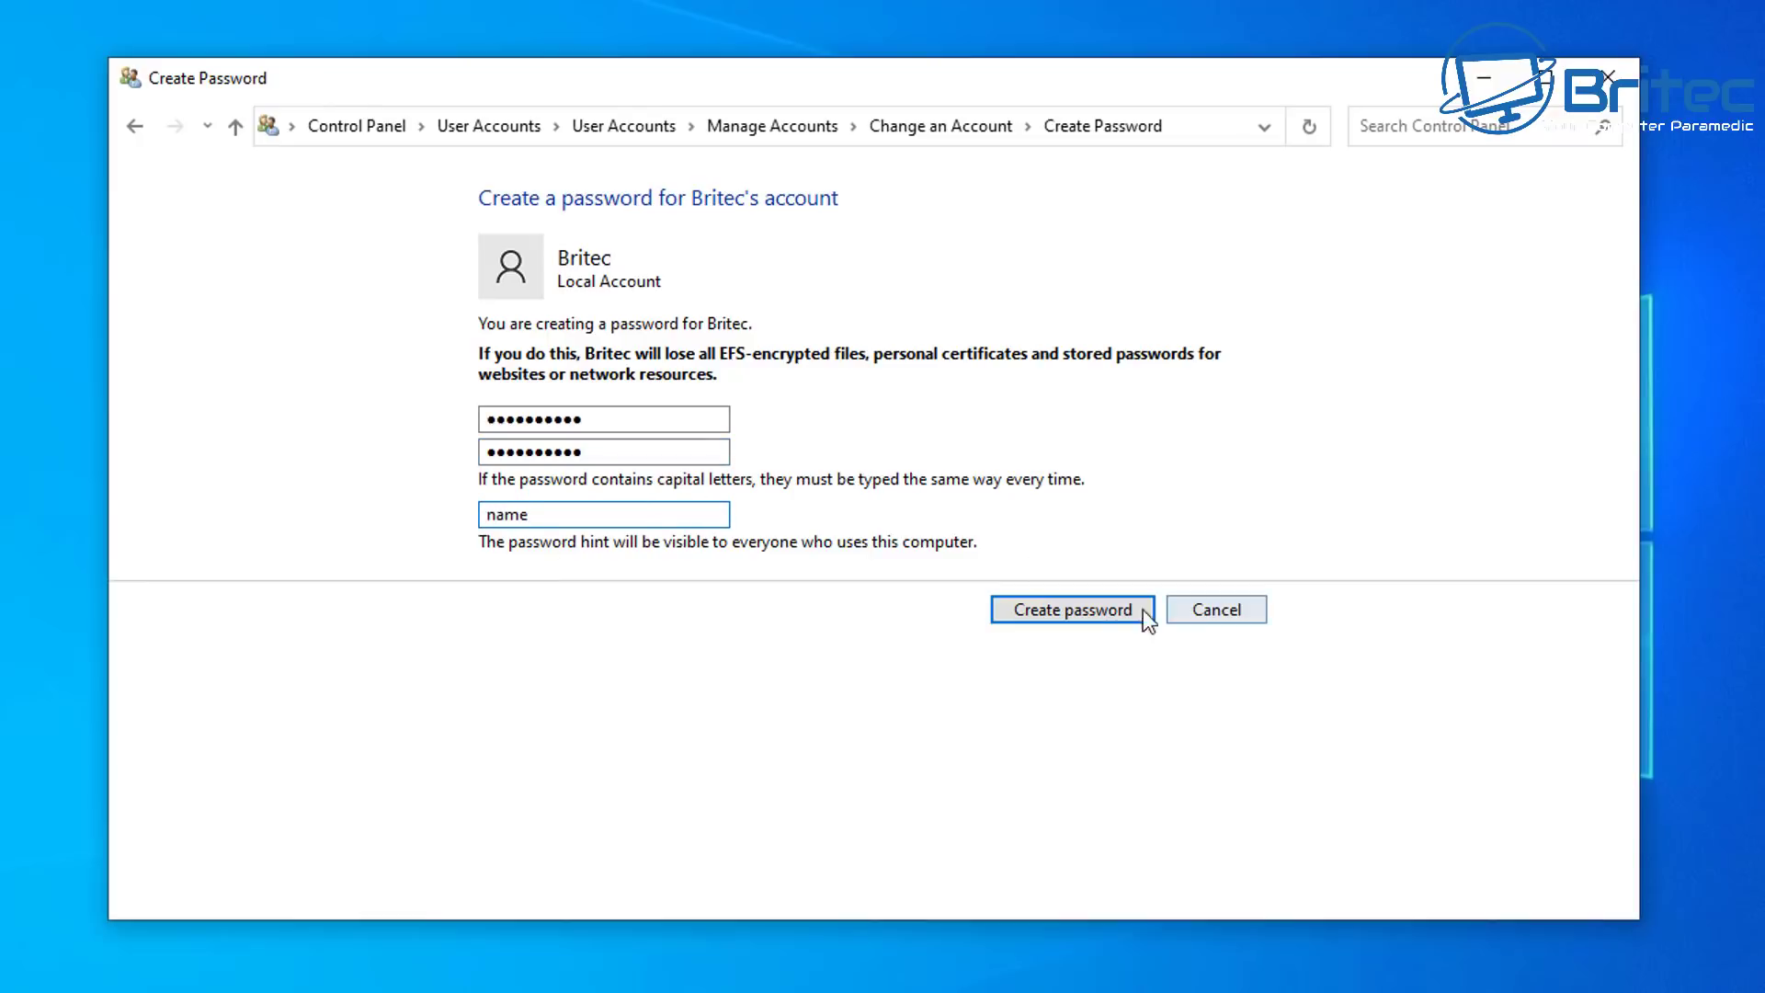
{"action": "left_click", "coordinate": [1057, 609]}
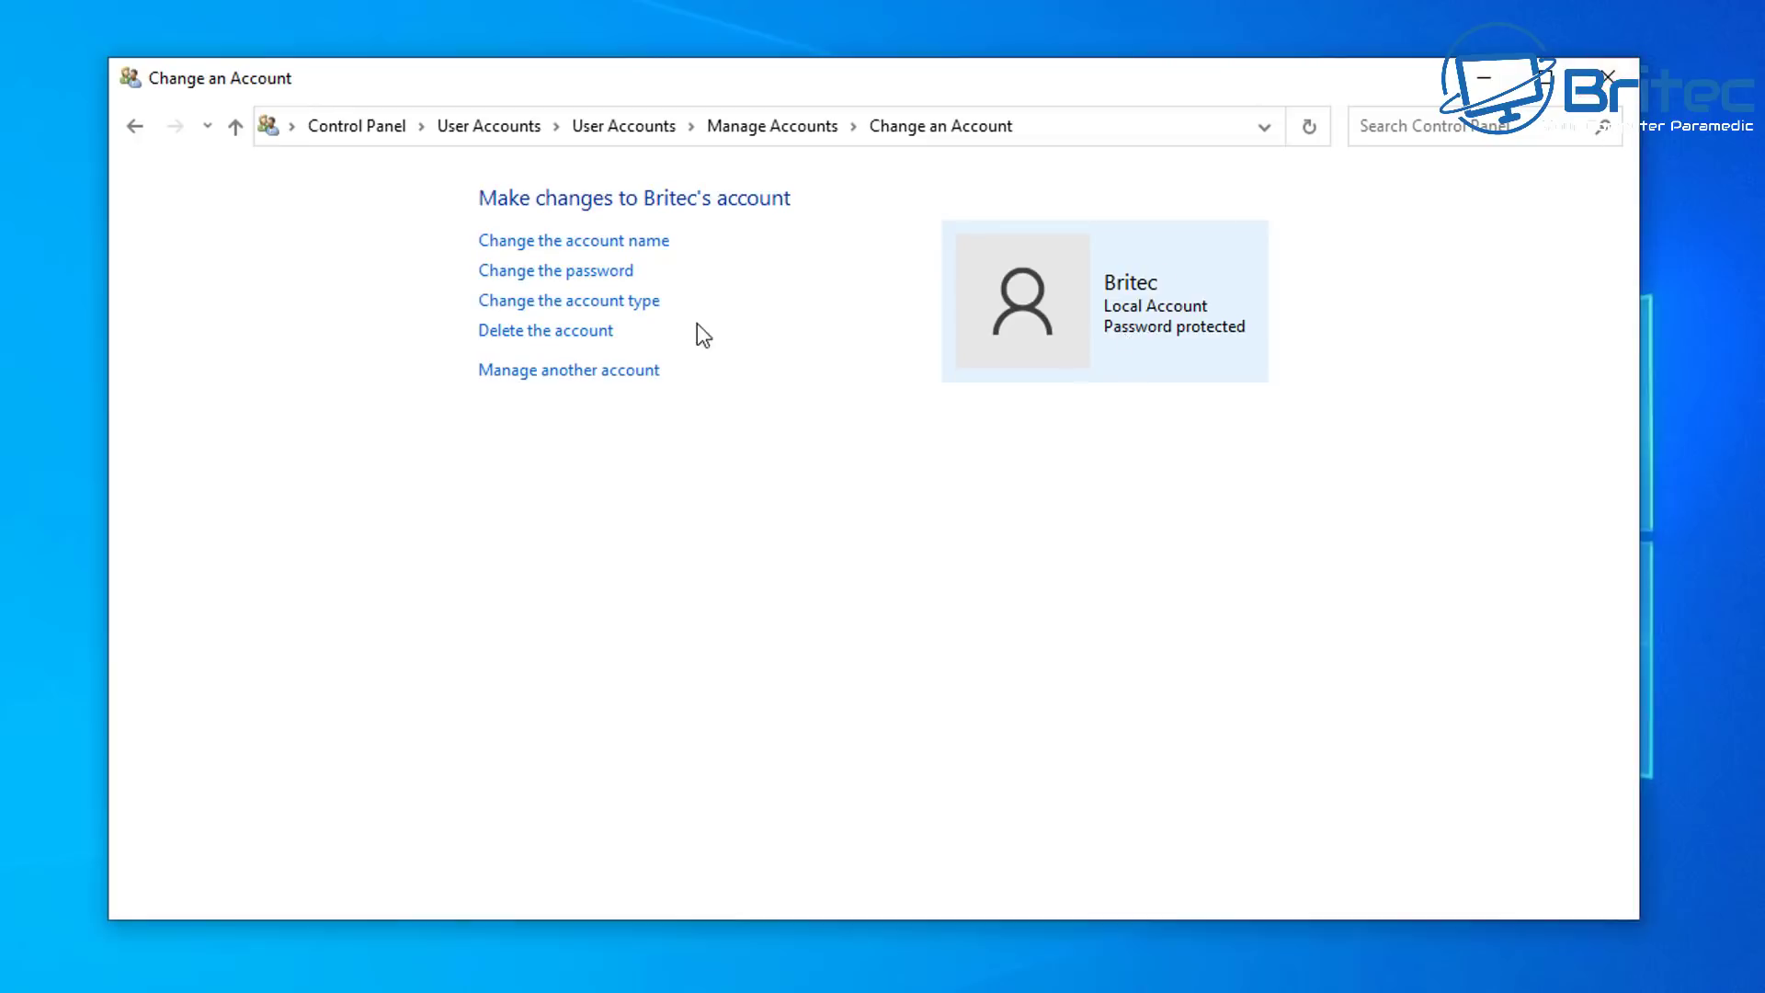
{"action": "left_click", "coordinate": [1608, 77]}
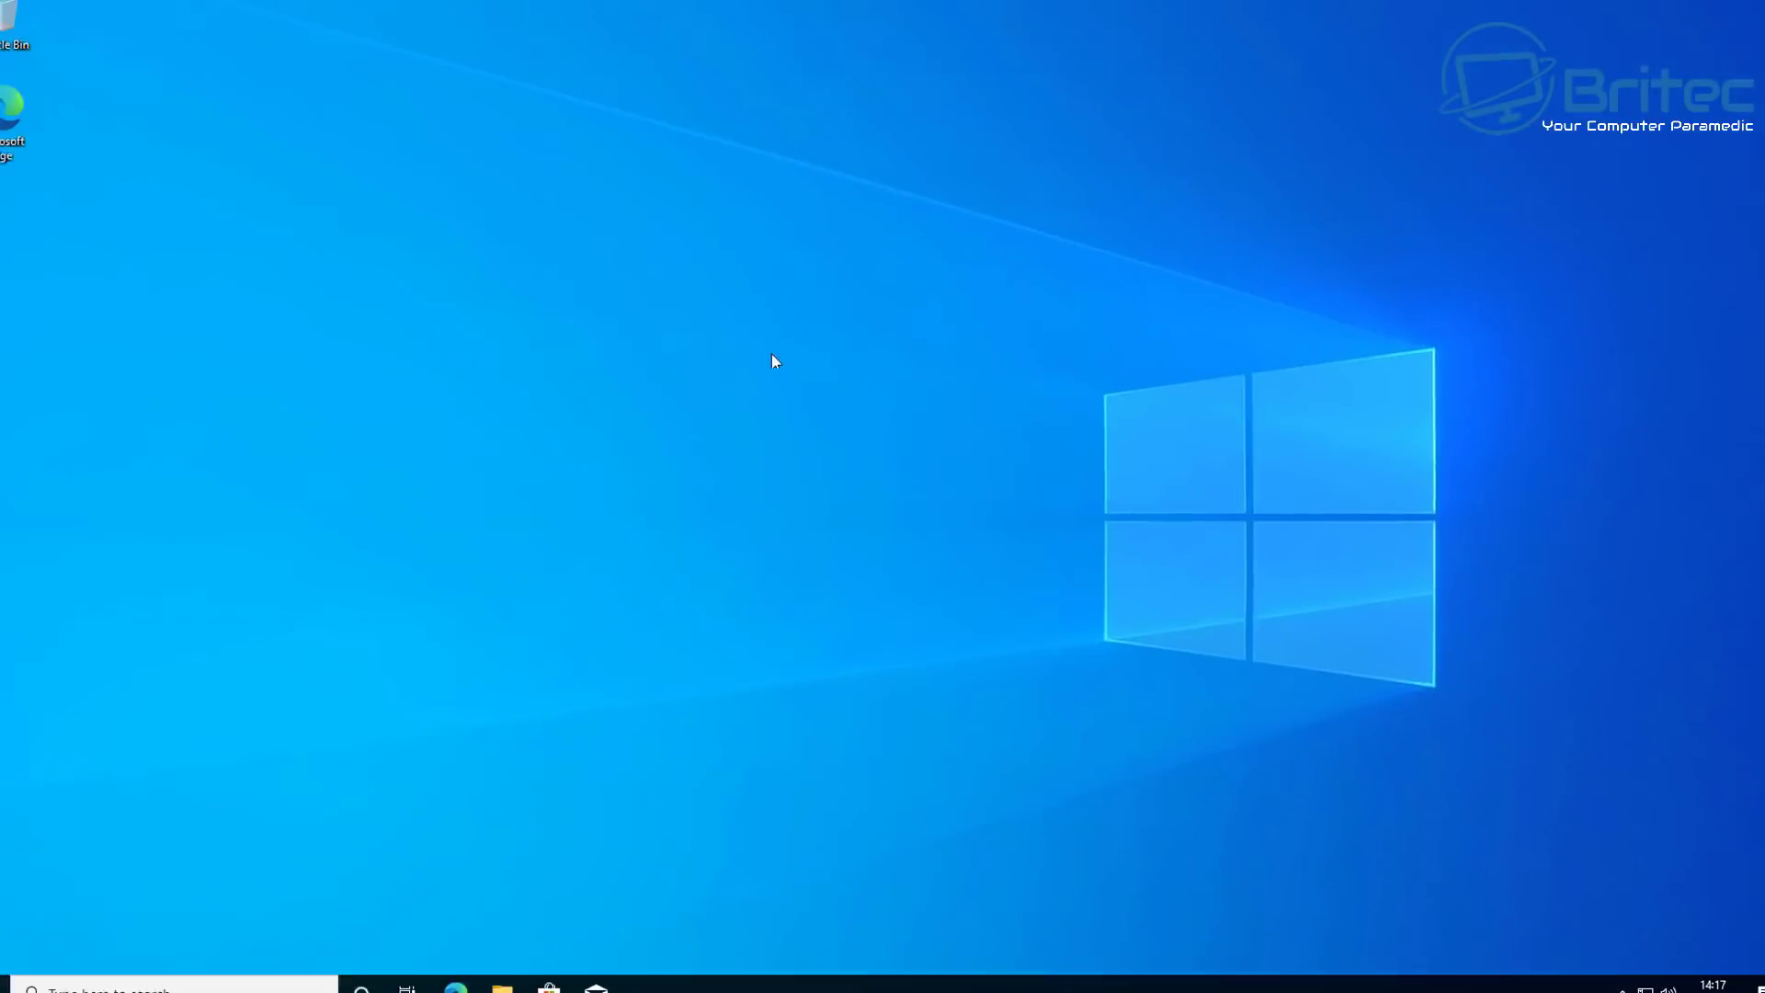
{"action": "left_click", "coordinate": [23, 974]}
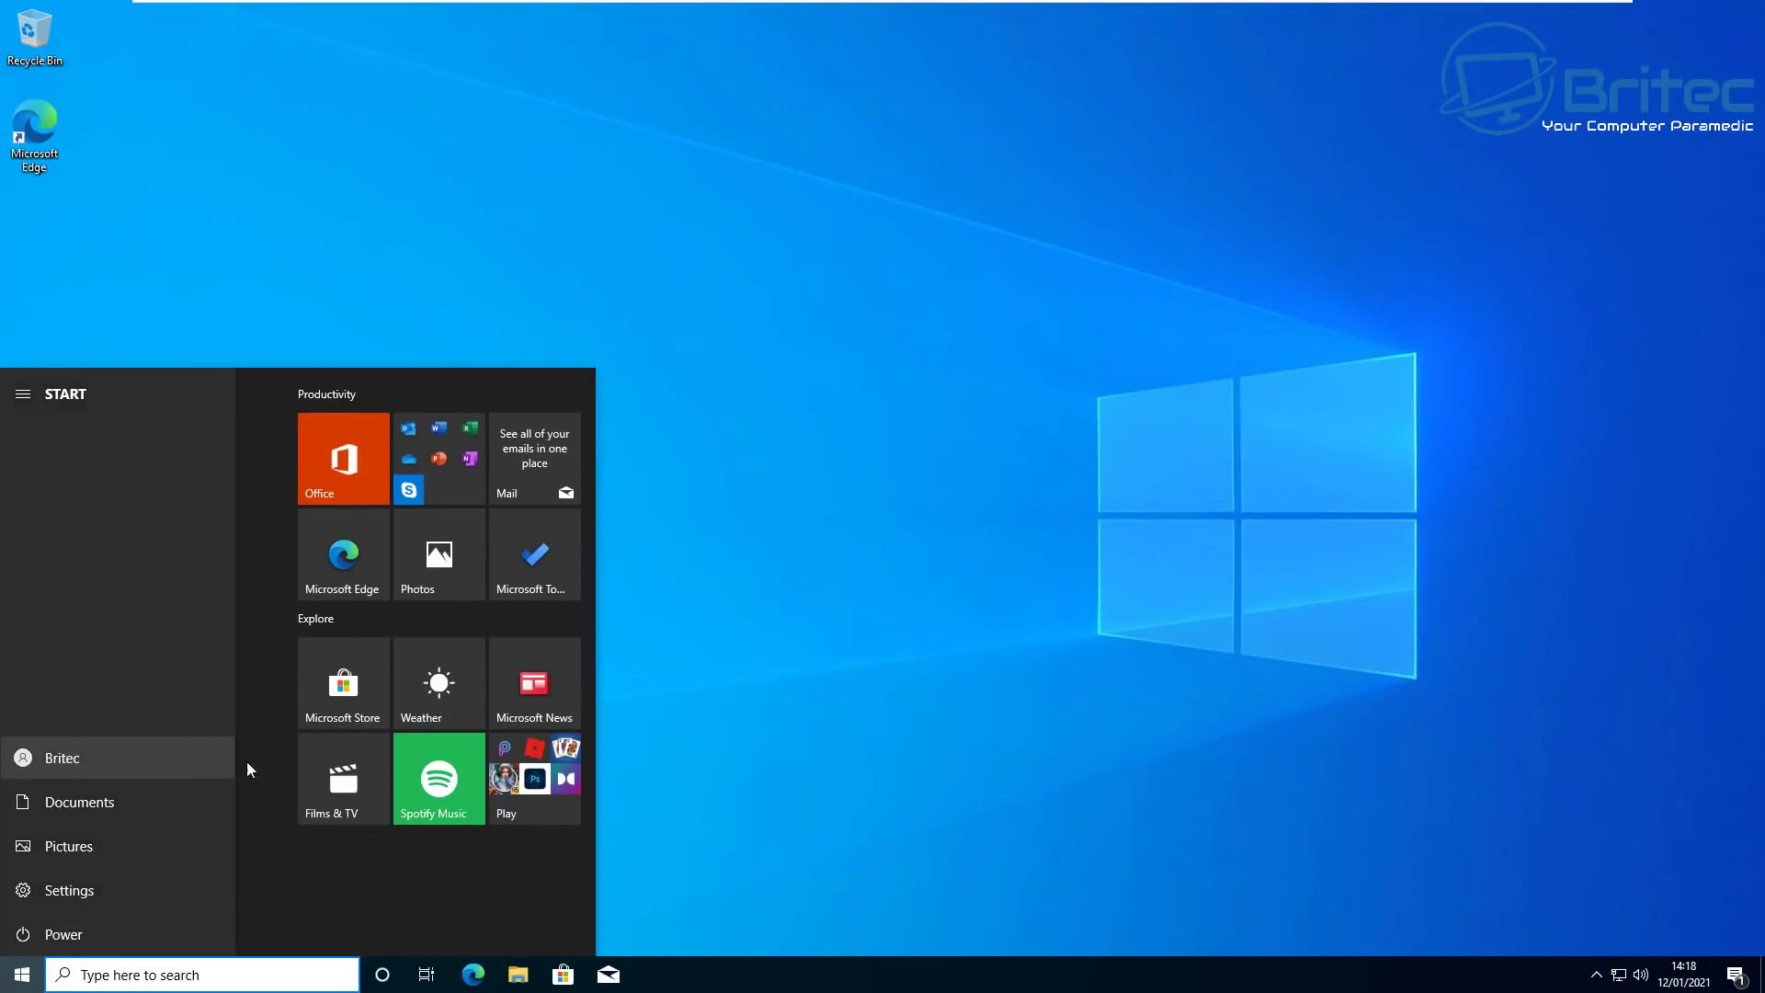
Launch the ccsetup575 installer, approve it with the Admin password, then quit the setup.
{"action": "left_click", "coordinate": [920, 738]}
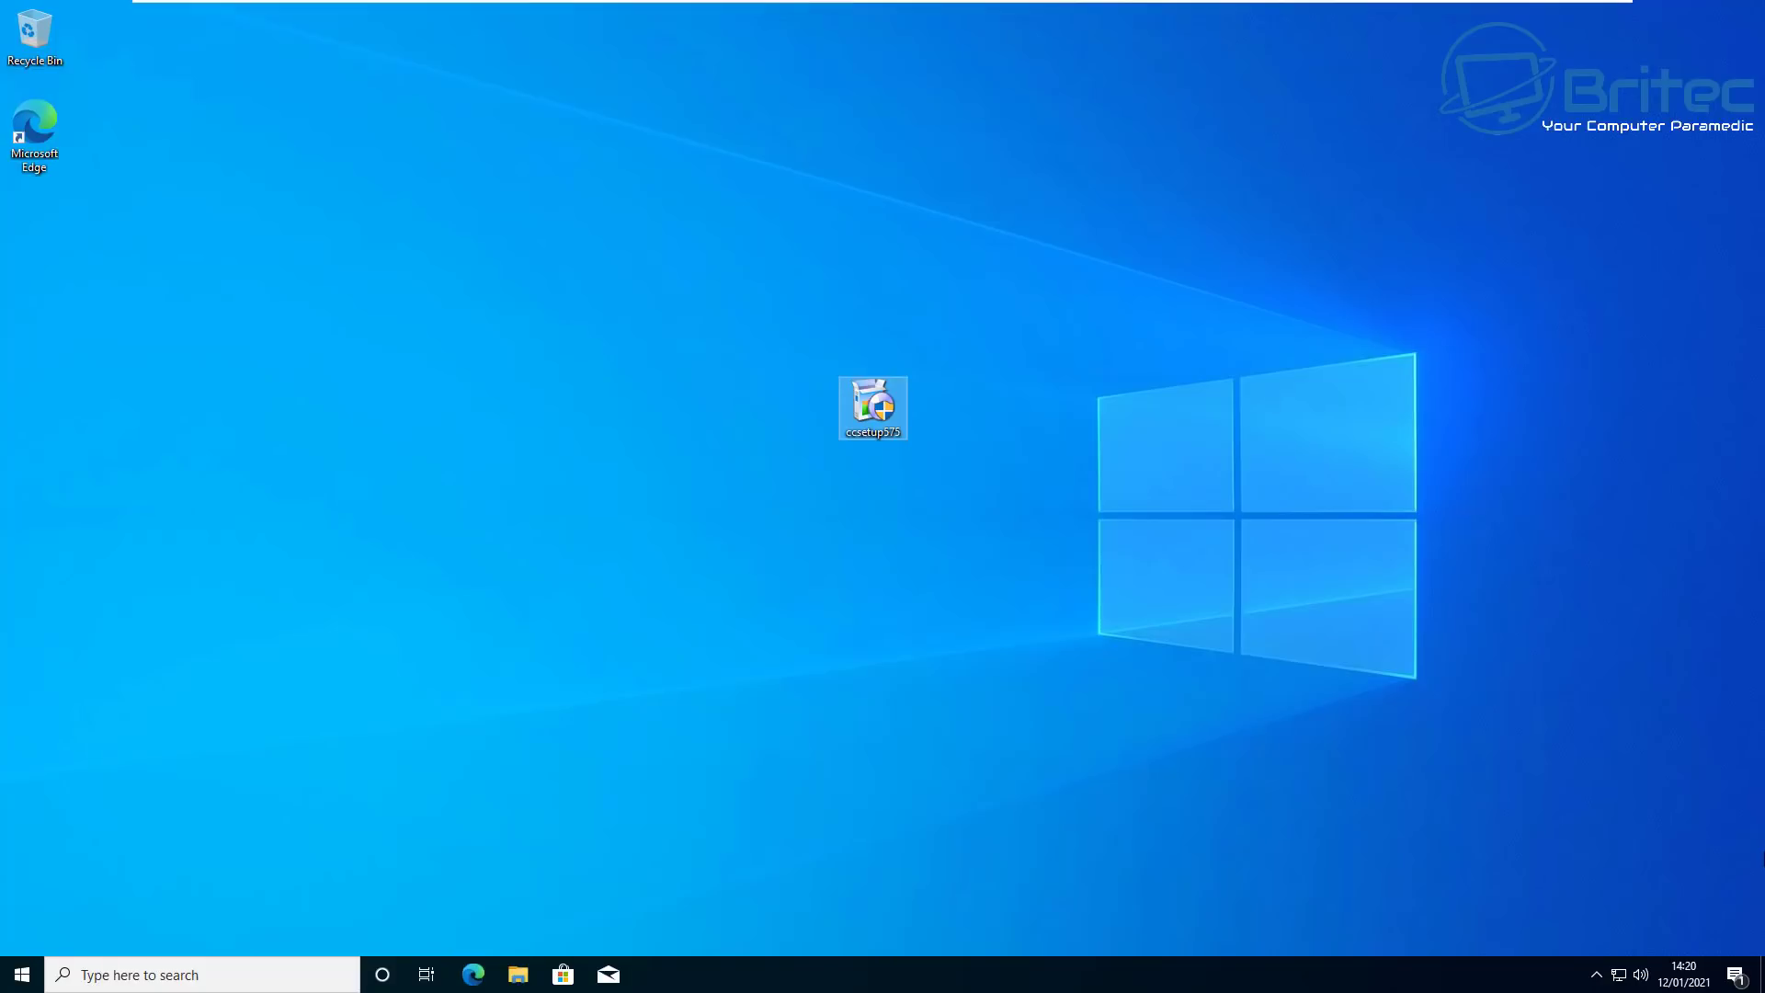
{"action": "left_click", "coordinate": [874, 411]}
{"action": "double_click", "coordinate": [874, 409]}
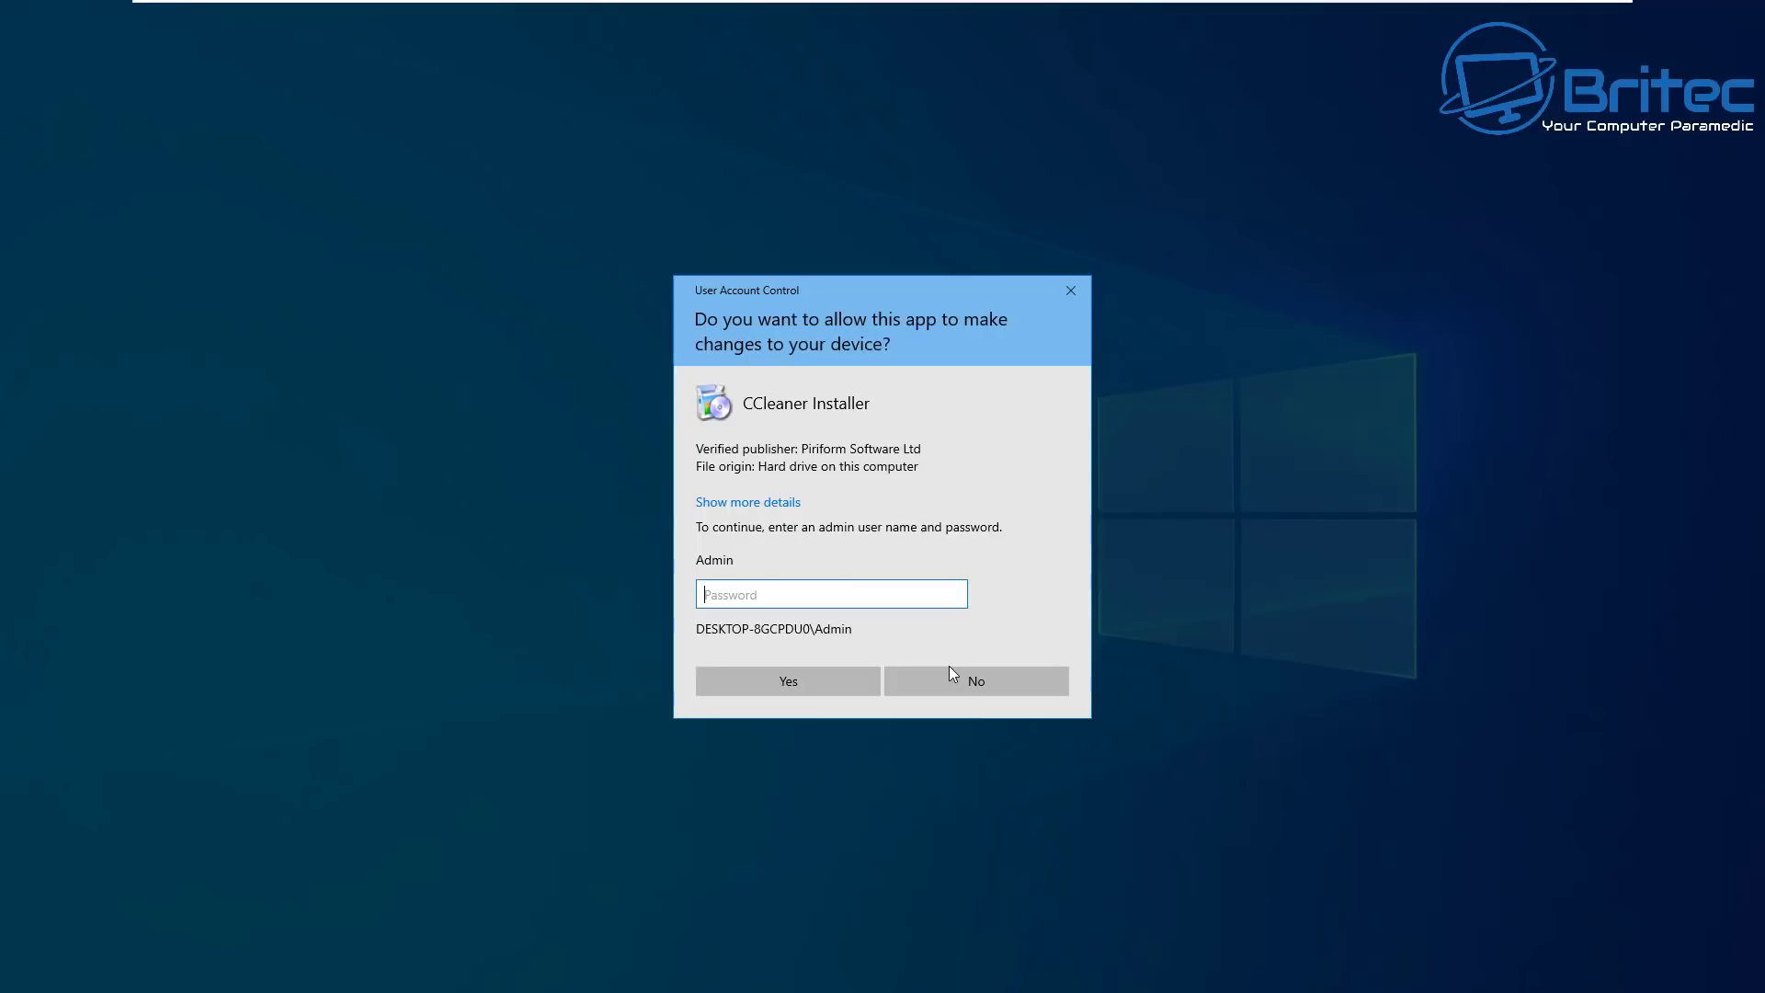
{"action": "type", "text": "********"}
{"action": "key", "text": "Return"}
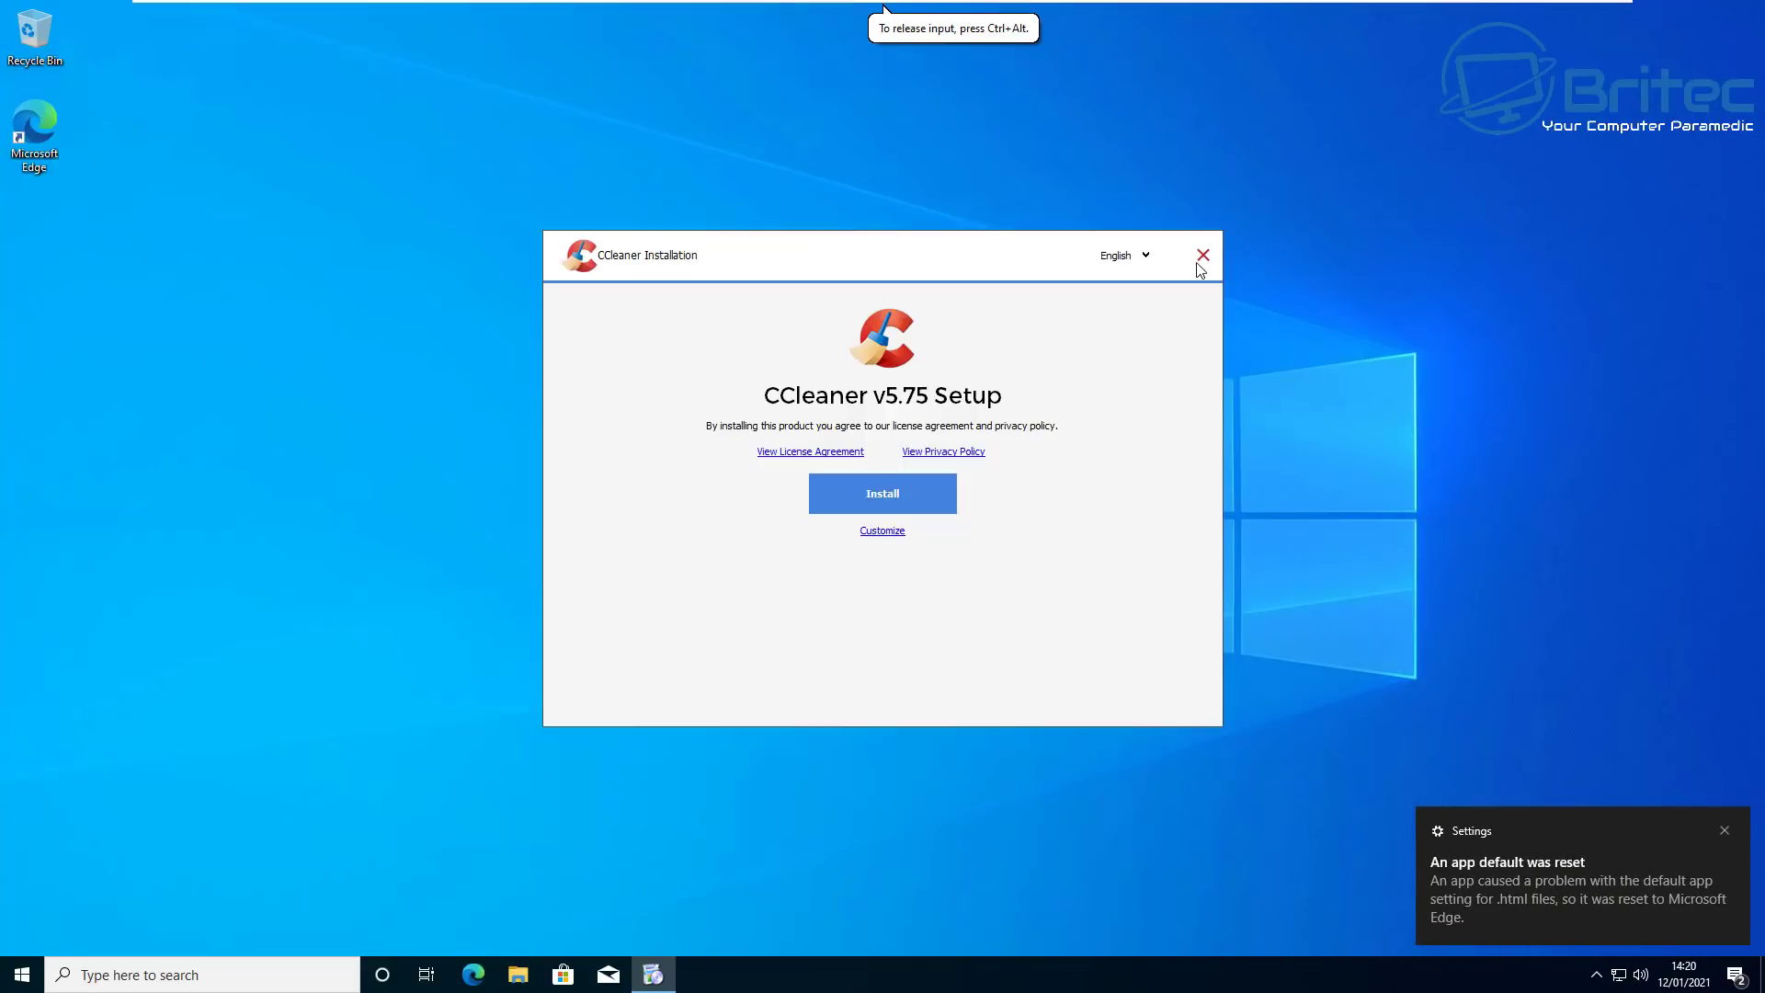
{"action": "left_click", "coordinate": [1202, 257]}
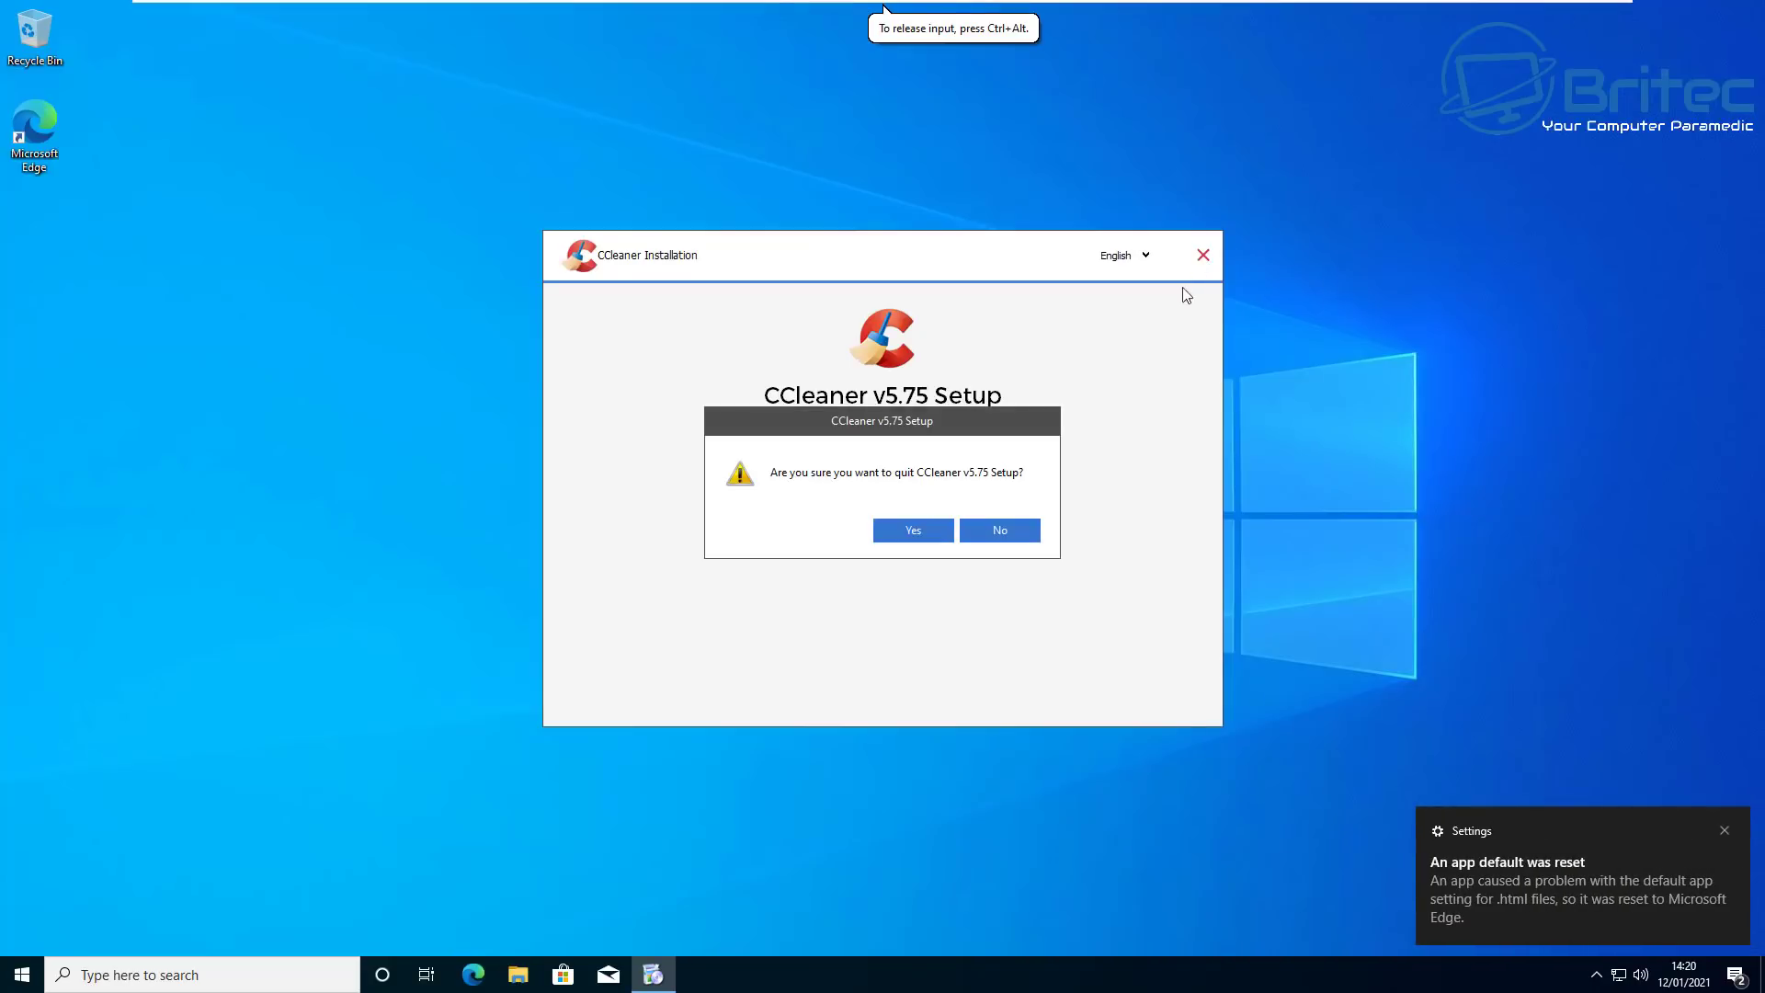
{"action": "left_click", "coordinate": [905, 534]}
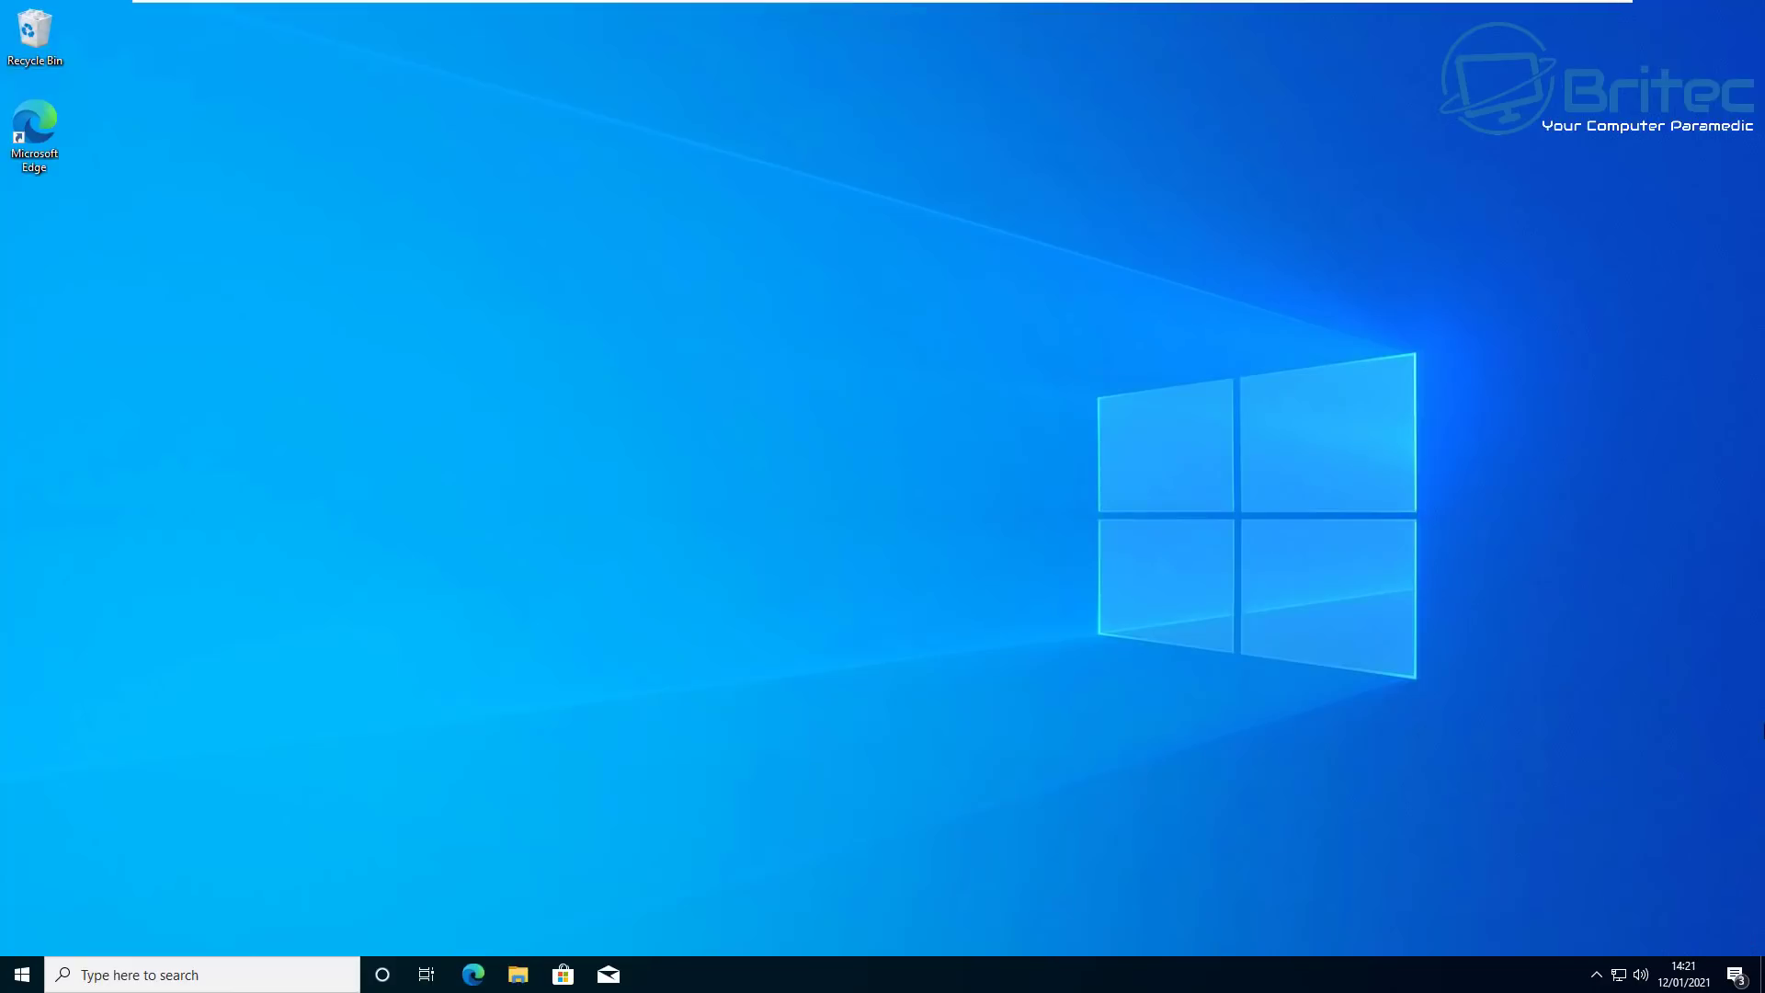
Check for new updates on the Windows Update page in Settings.
{"action": "left_click", "coordinate": [18, 971]}
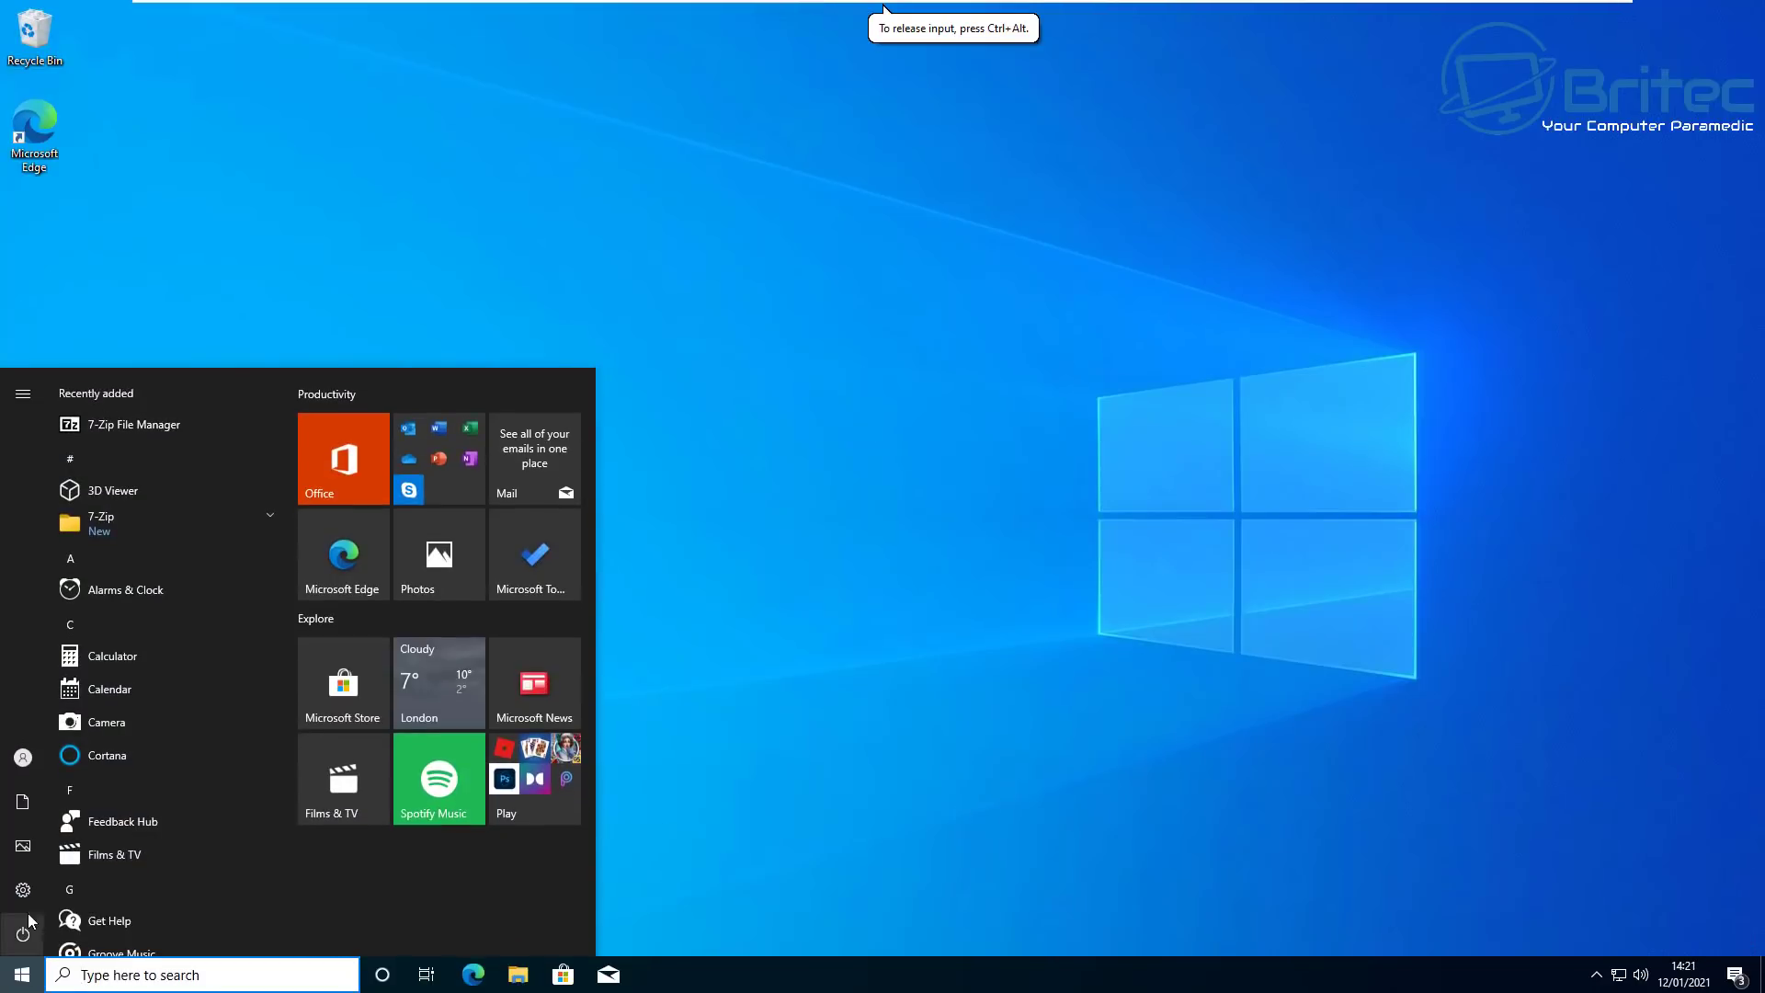
{"action": "left_click", "coordinate": [35, 885]}
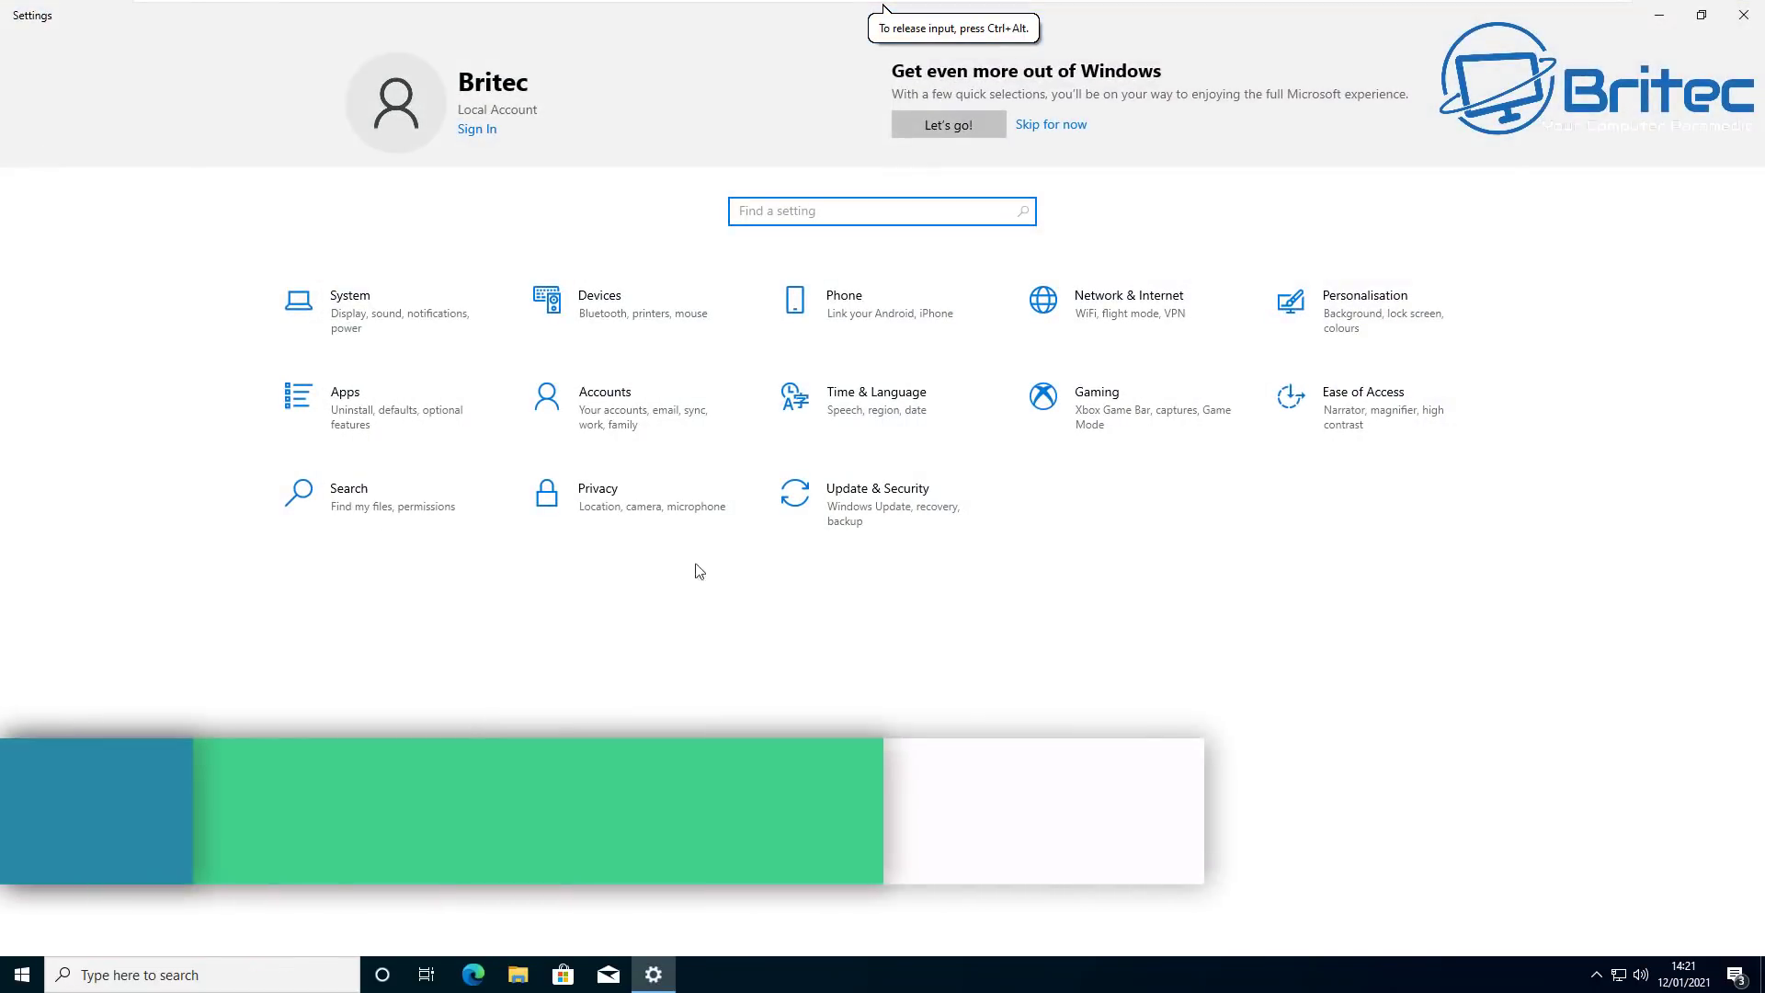
{"action": "left_click", "coordinate": [847, 516]}
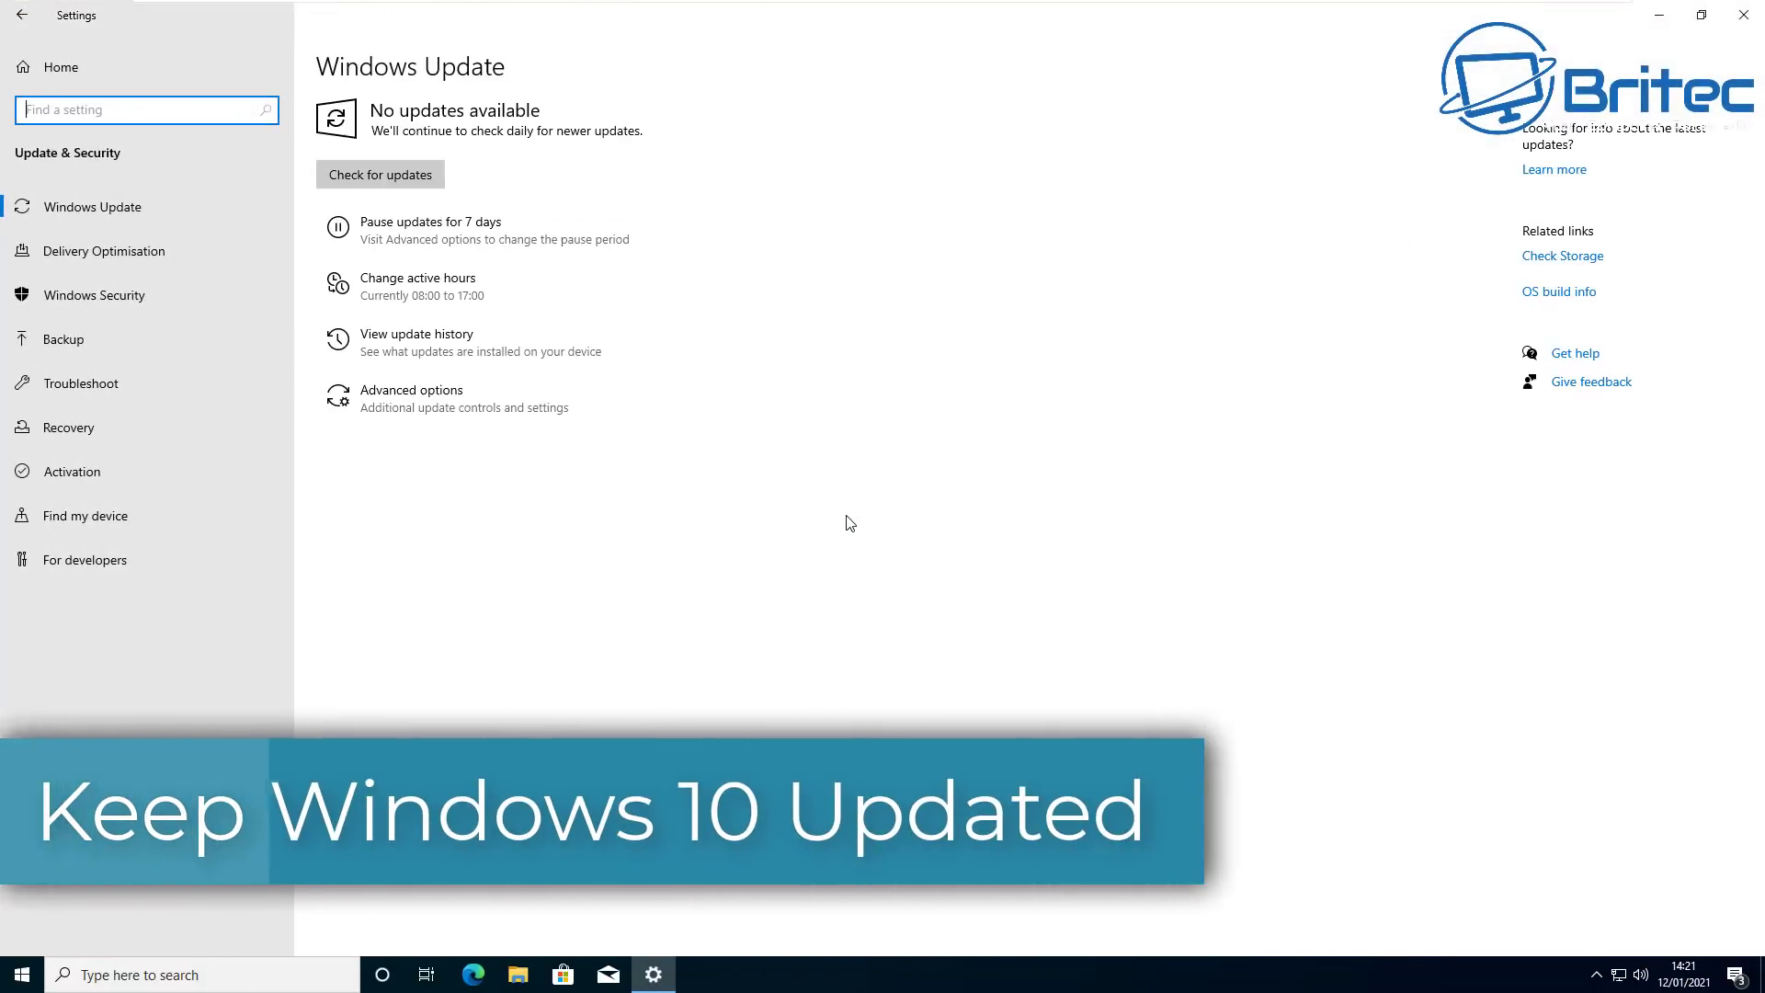
{"action": "left_click", "coordinate": [405, 177]}
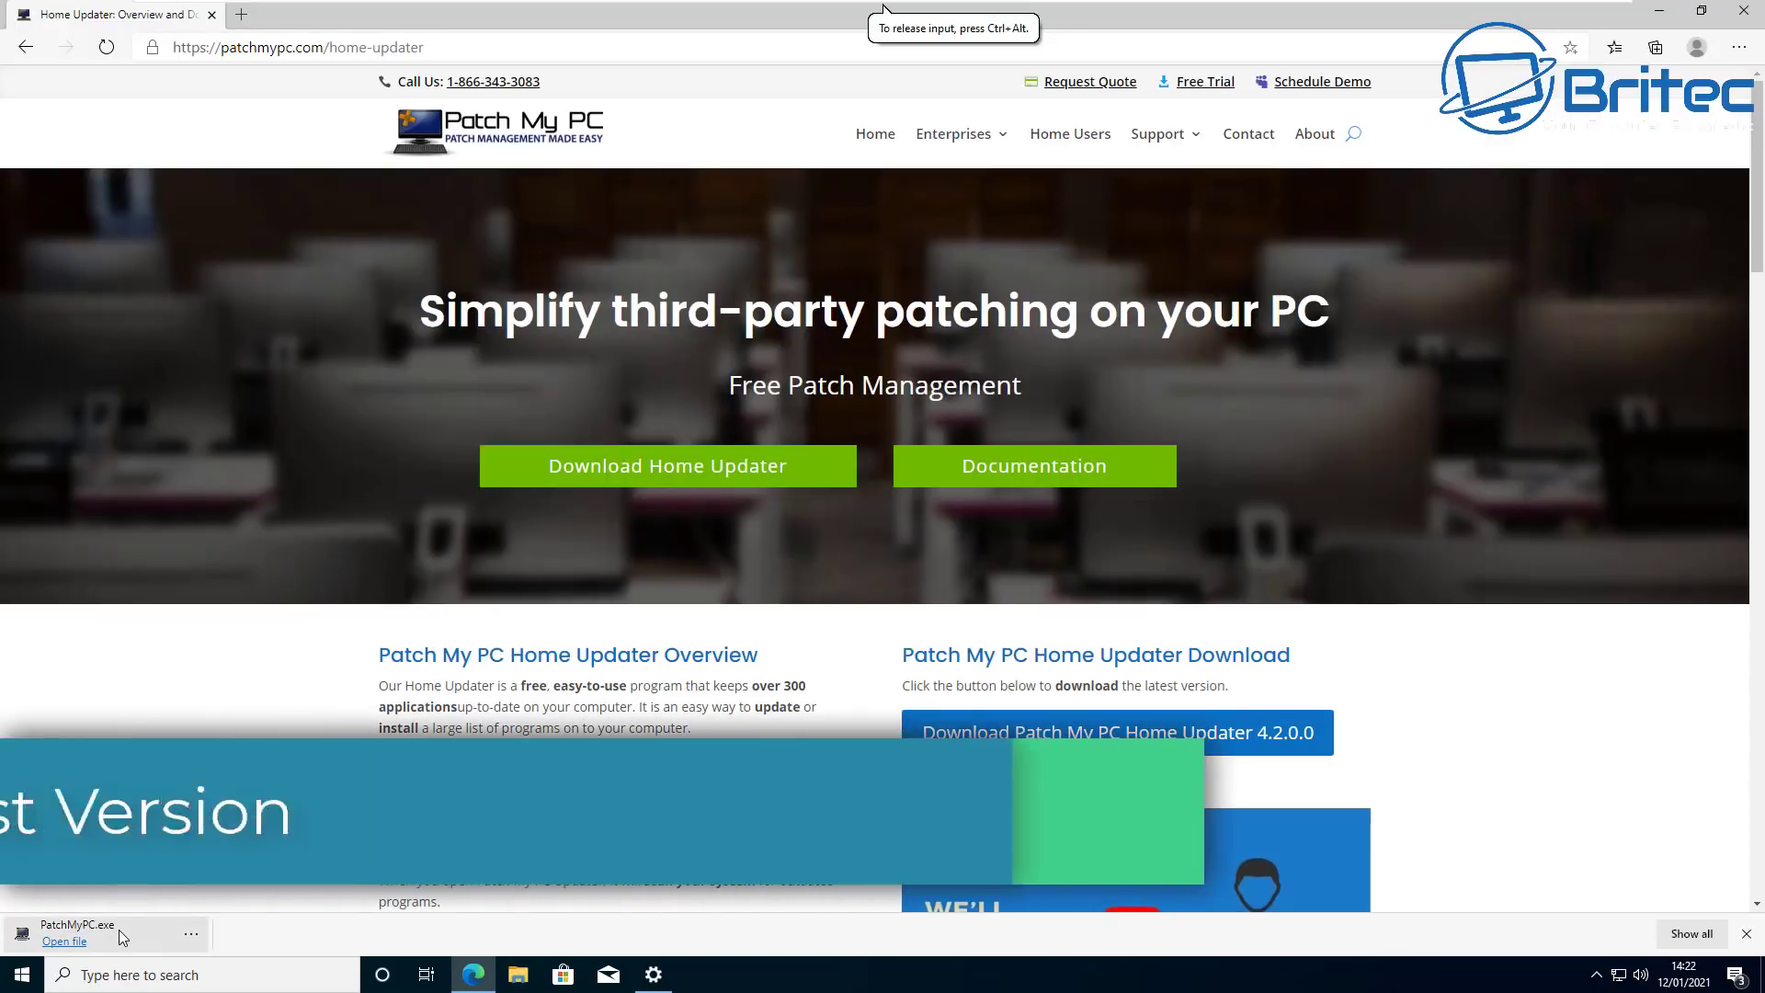
Run the downloaded PatchMyPC.exe from Edge and minimize the browser.
{"action": "left_click", "coordinate": [49, 932]}
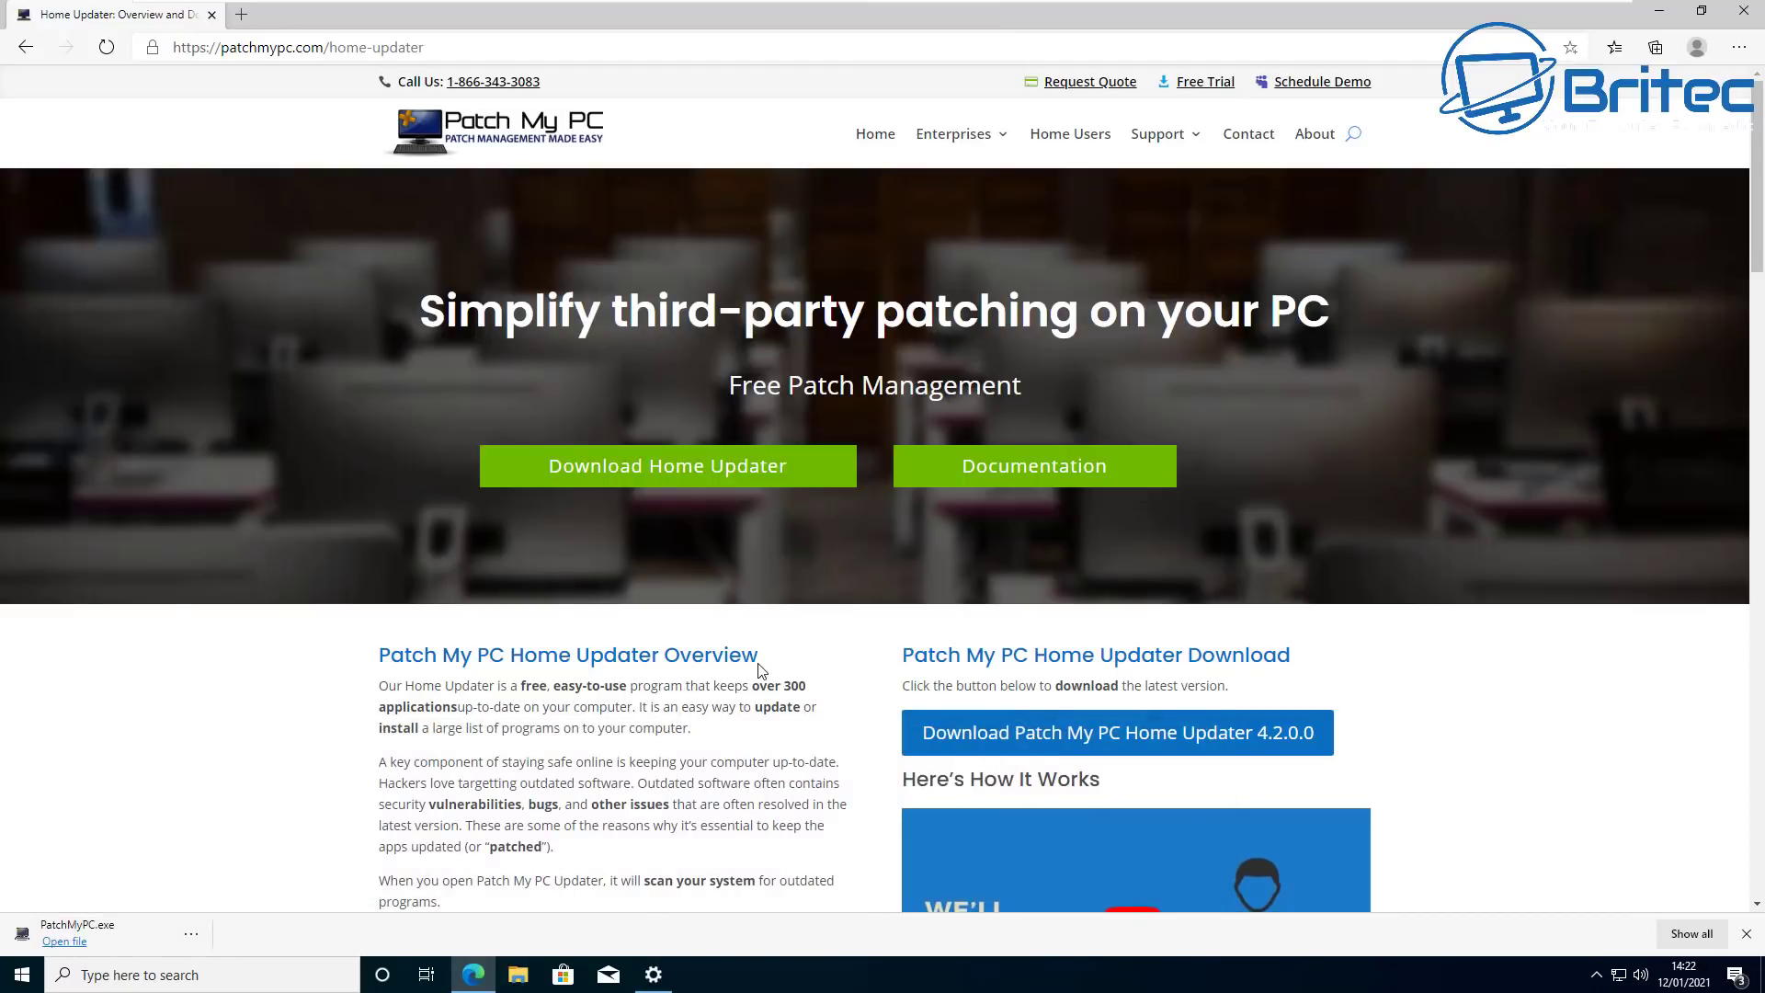
{"action": "left_click", "coordinate": [1661, 14]}
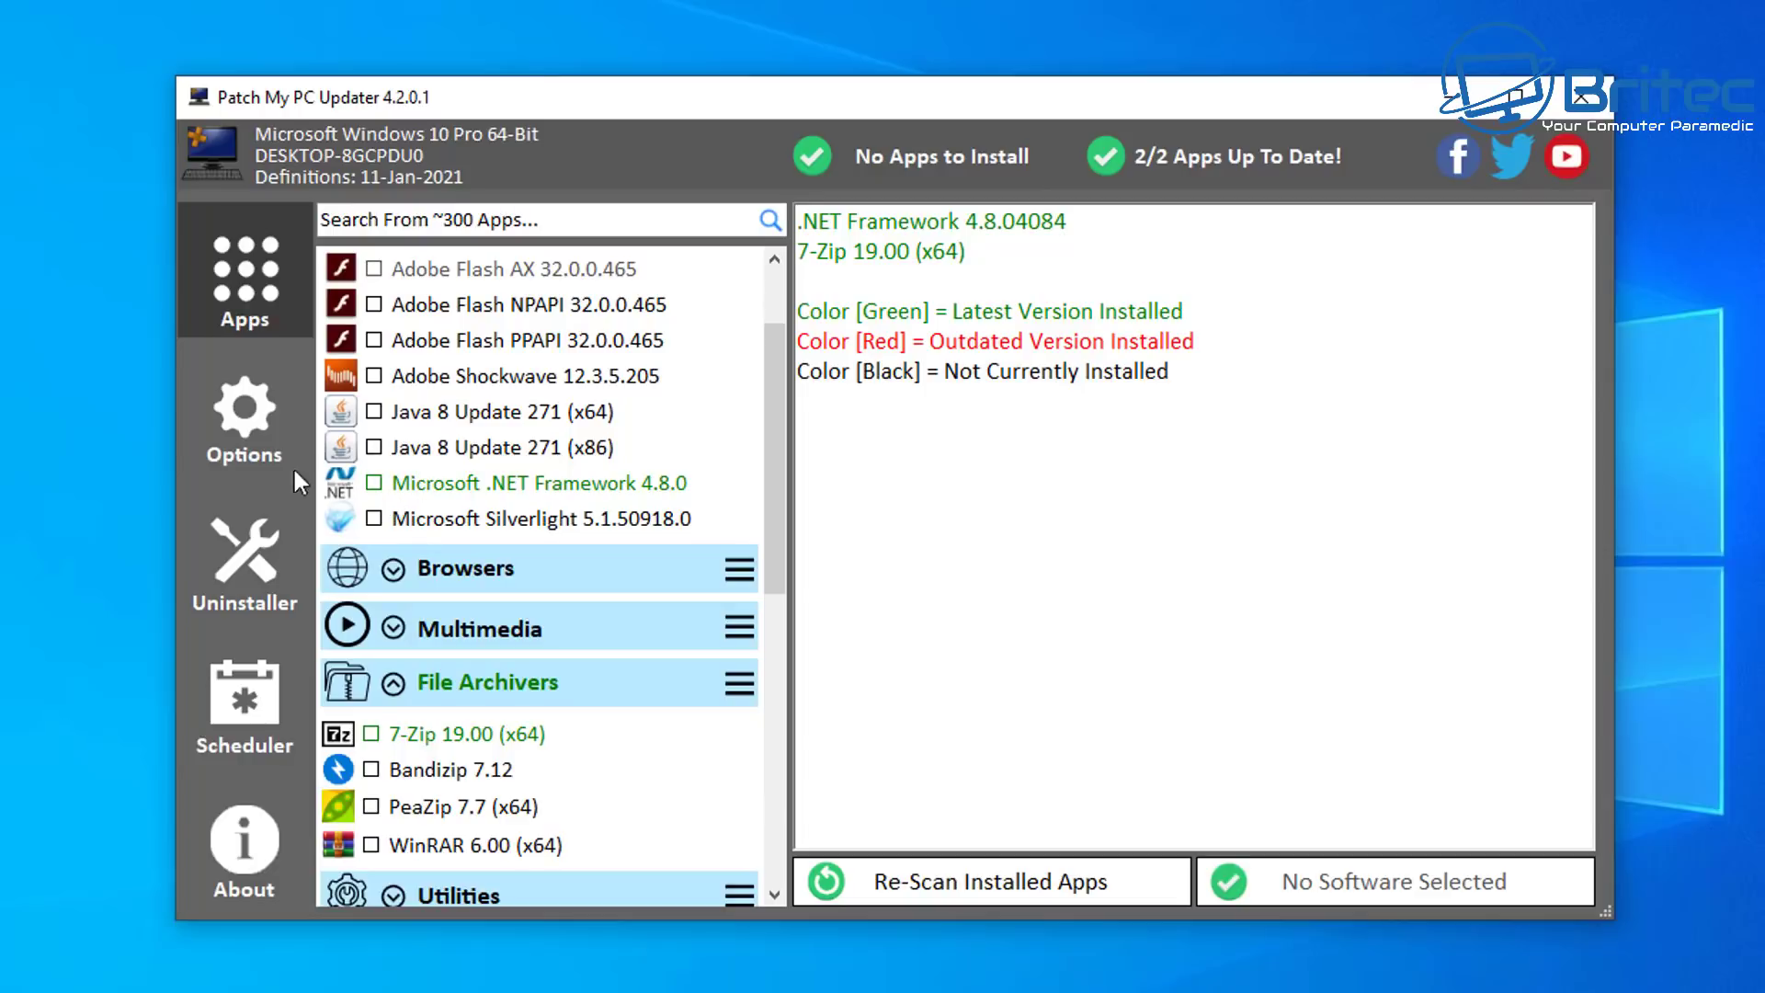
Review Patch My PC Updater's Options page, scrolling through its settings.
{"action": "left_click", "coordinate": [248, 421]}
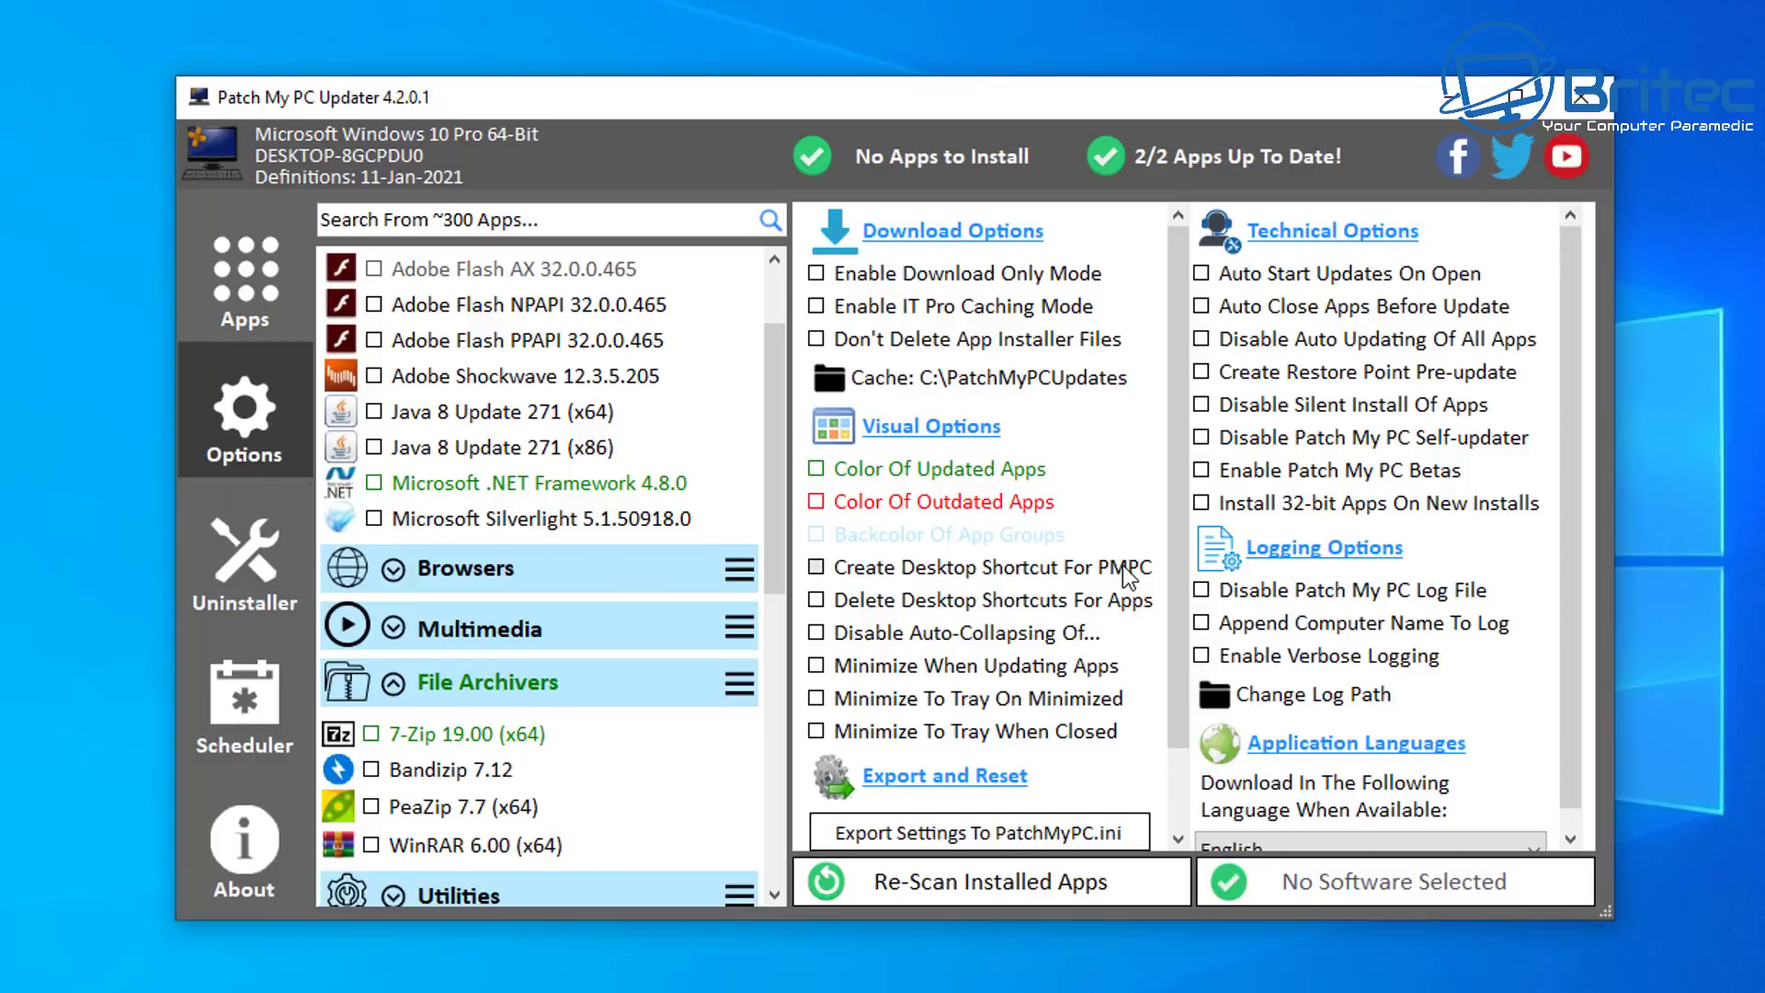
{"action": "scroll", "coordinate": [1130, 577], "scroll_direction": "down", "scroll_amount": 2}
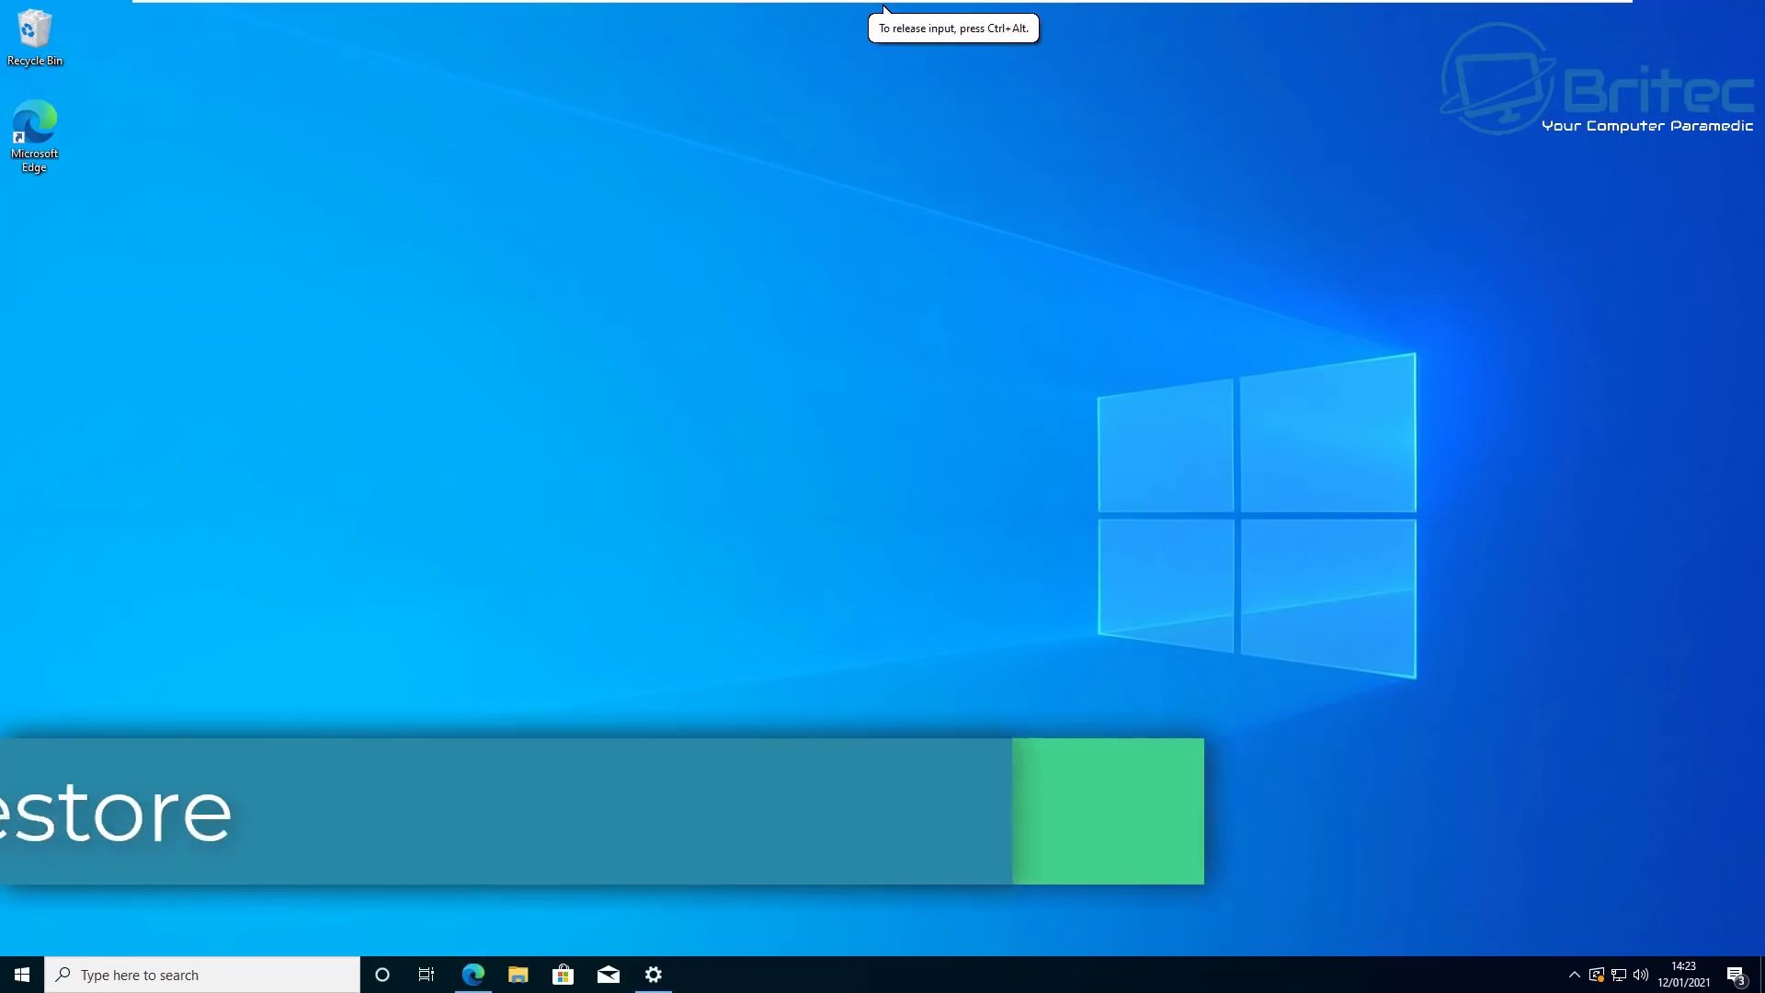
Open Create a restore point from search, entering the admin password at the UAC prompt.
{"action": "left_click", "coordinate": [157, 976]}
{"action": "type", "text": "run"}
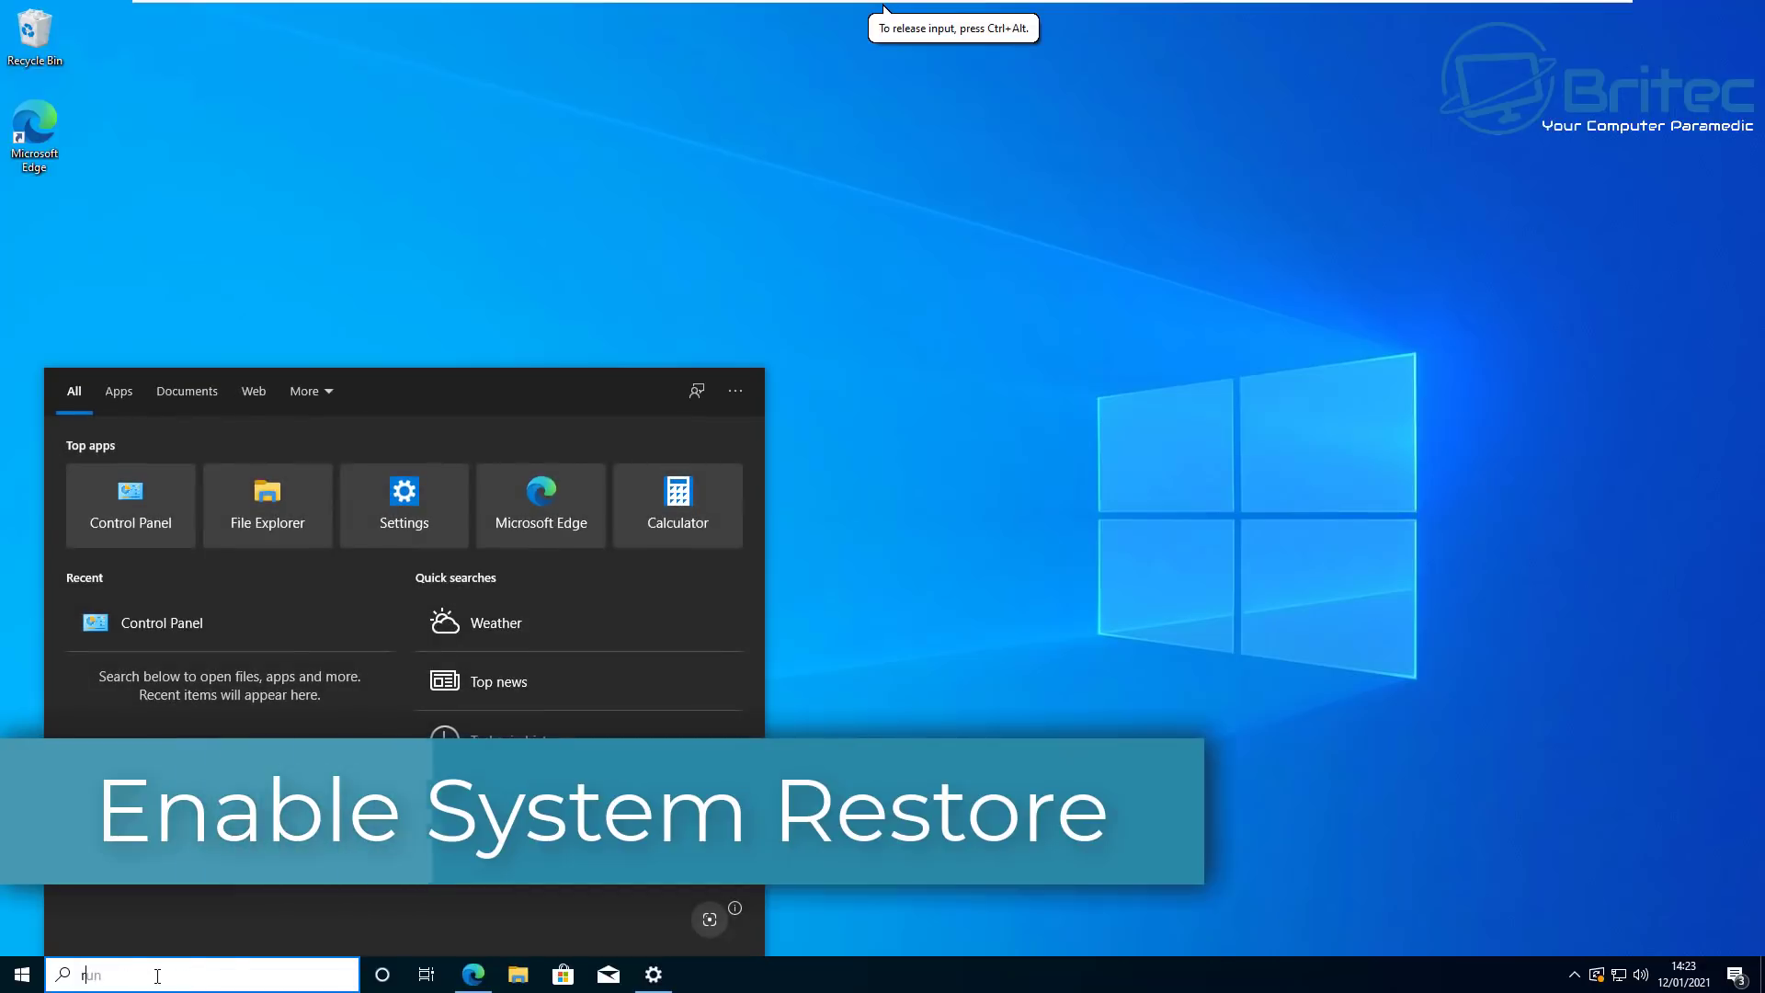
{"action": "type", "text": "restore"}
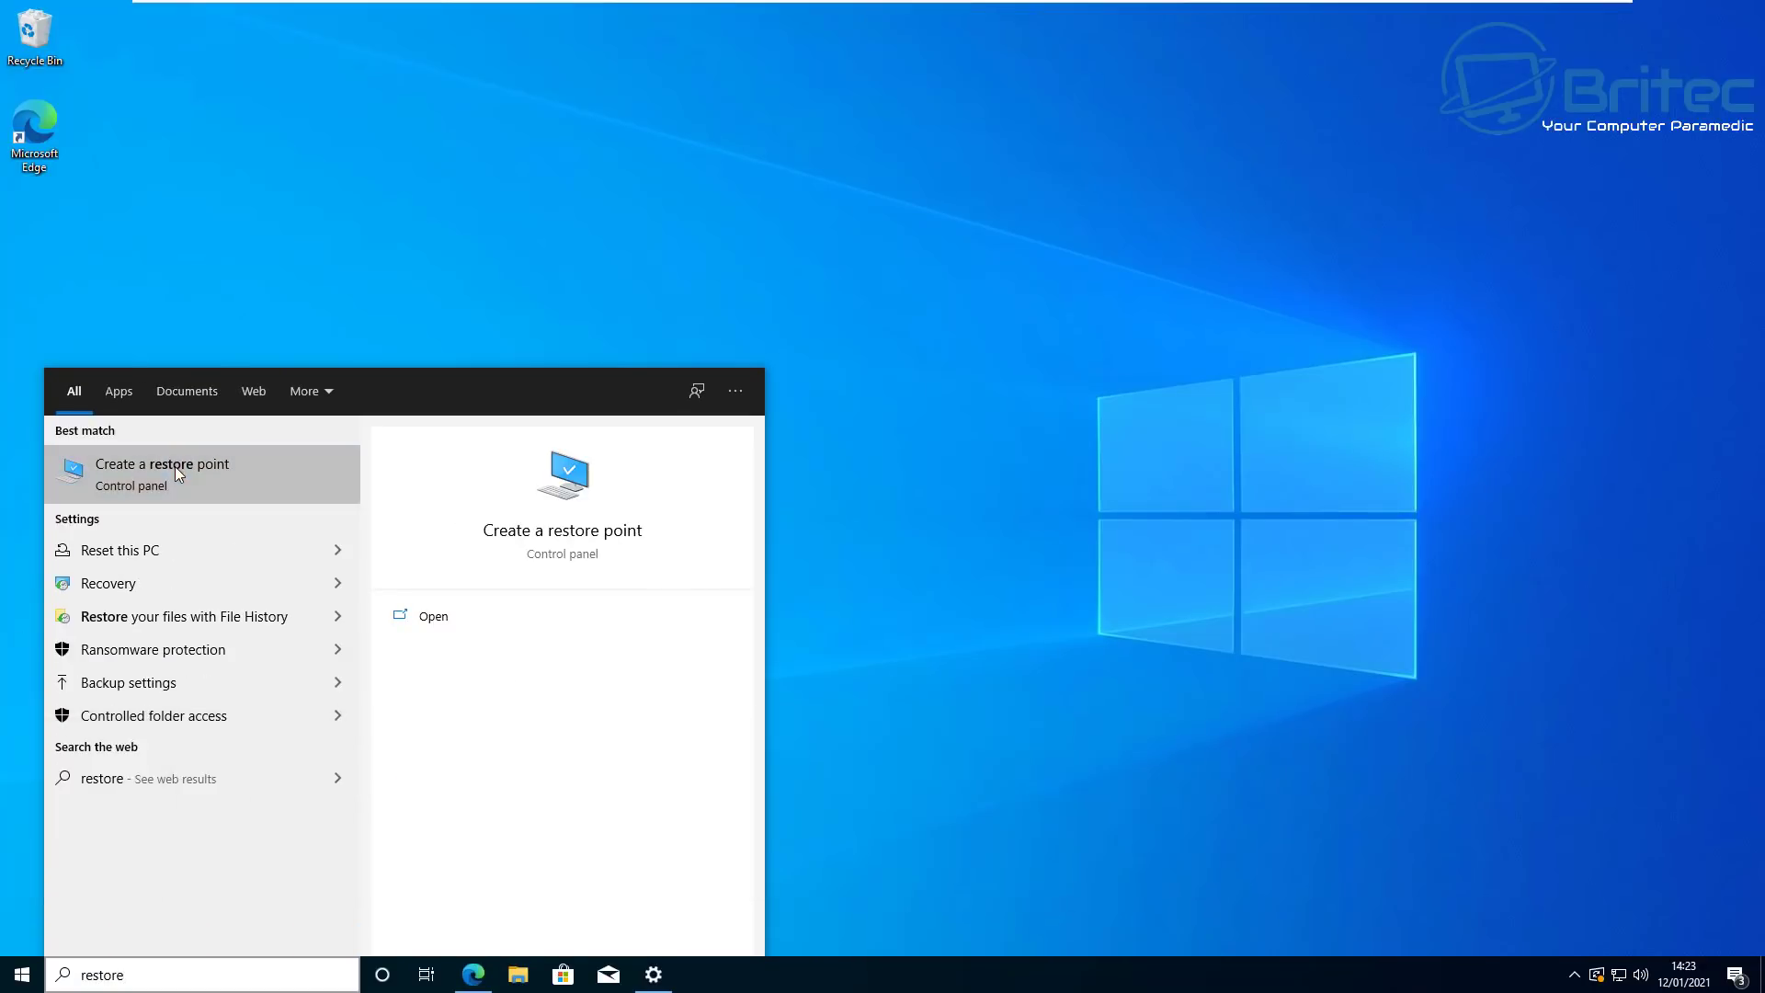
{"action": "left_click", "coordinate": [175, 471]}
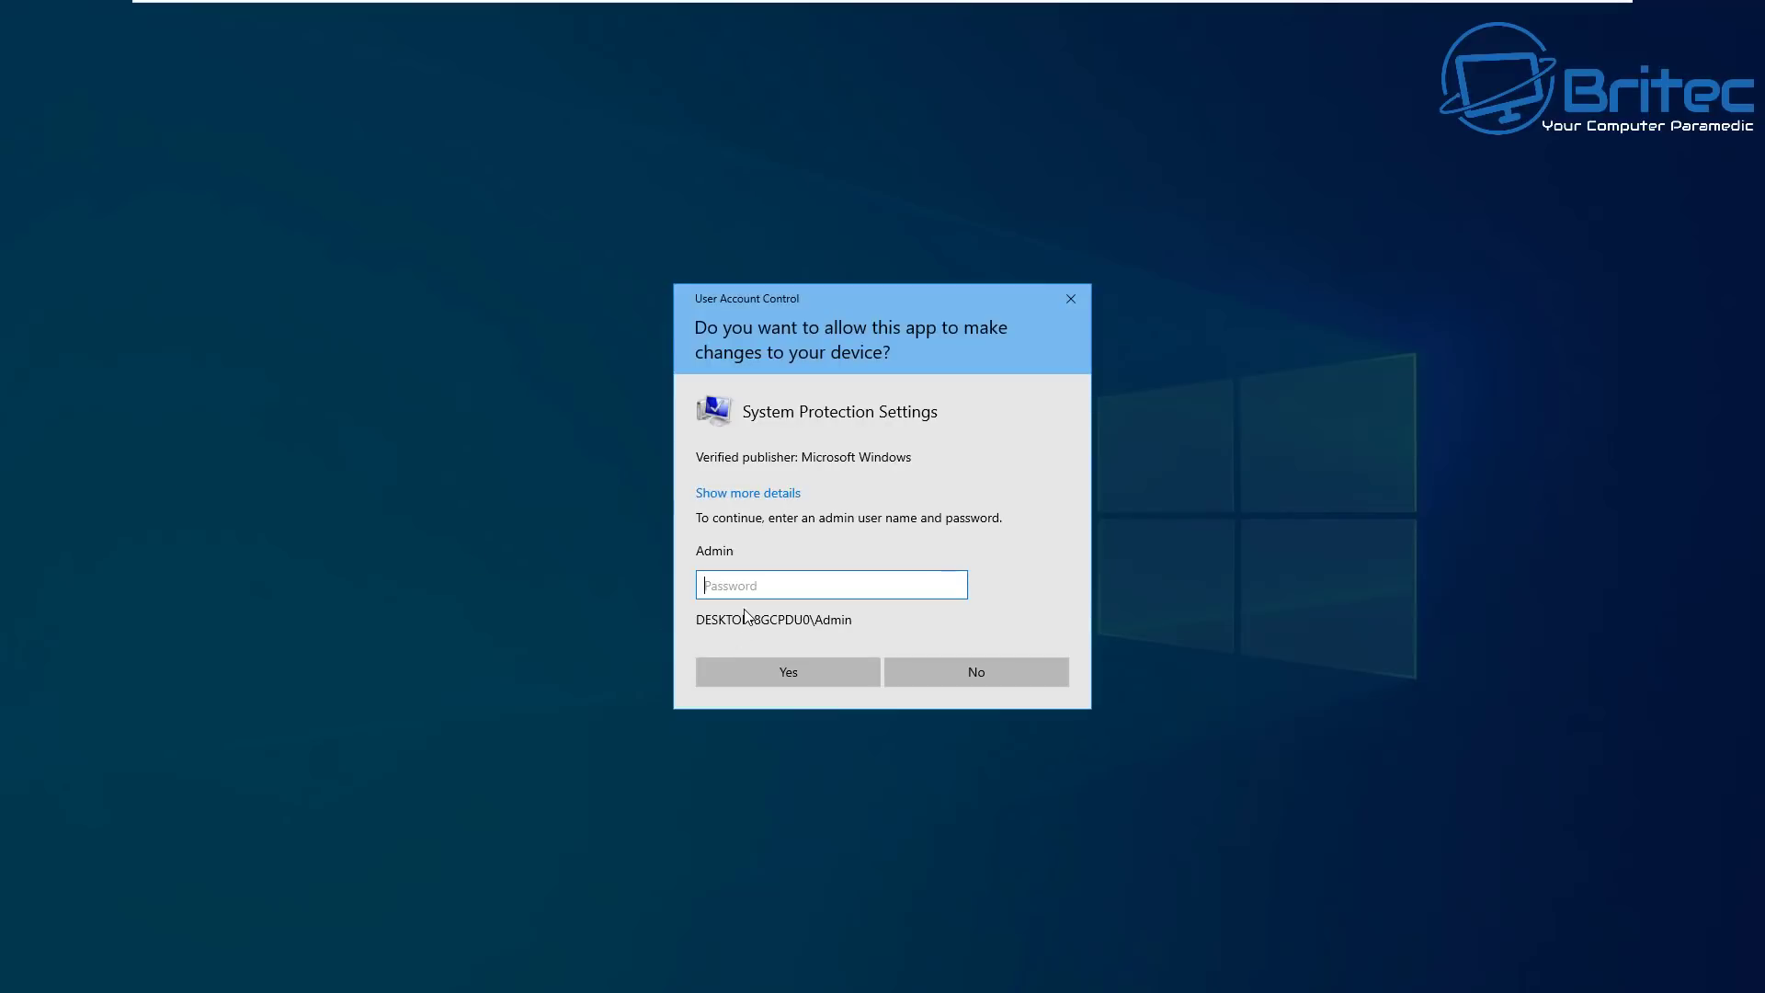
{"action": "type", "text": "password"}
{"action": "key", "text": "Return"}
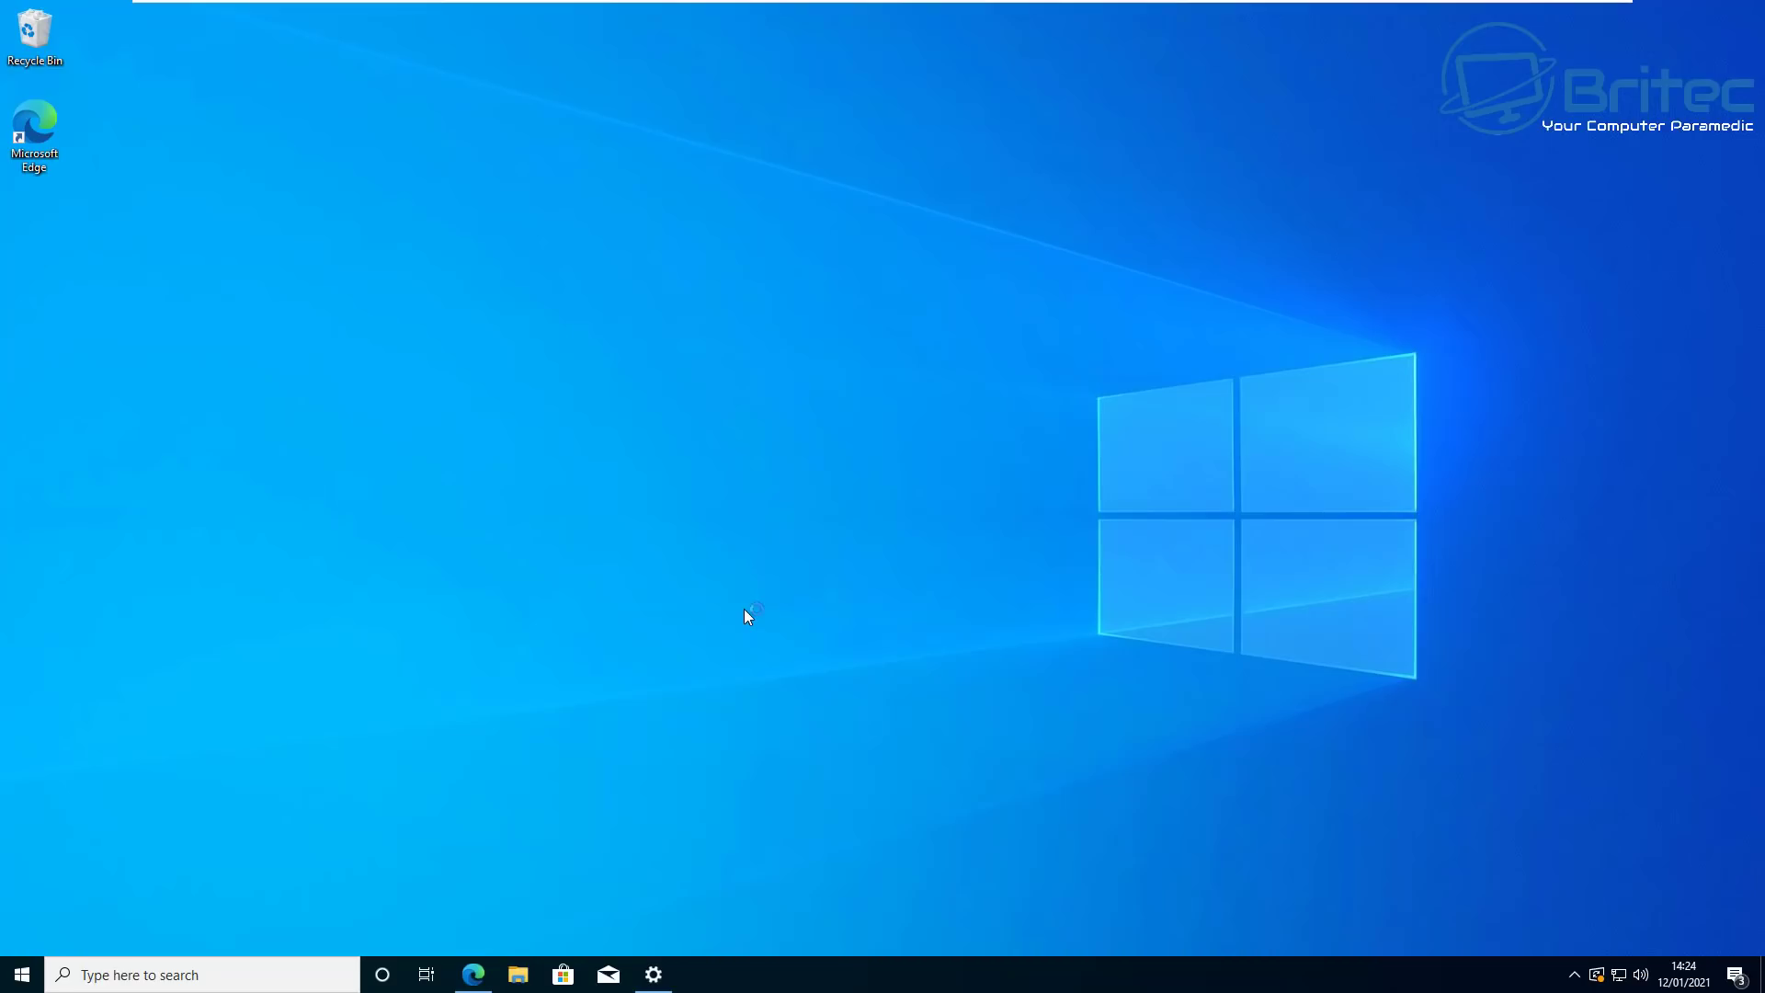
{"action": "left_click_drag", "start_coordinate": [295, 110], "coordinate": [821, 260]}
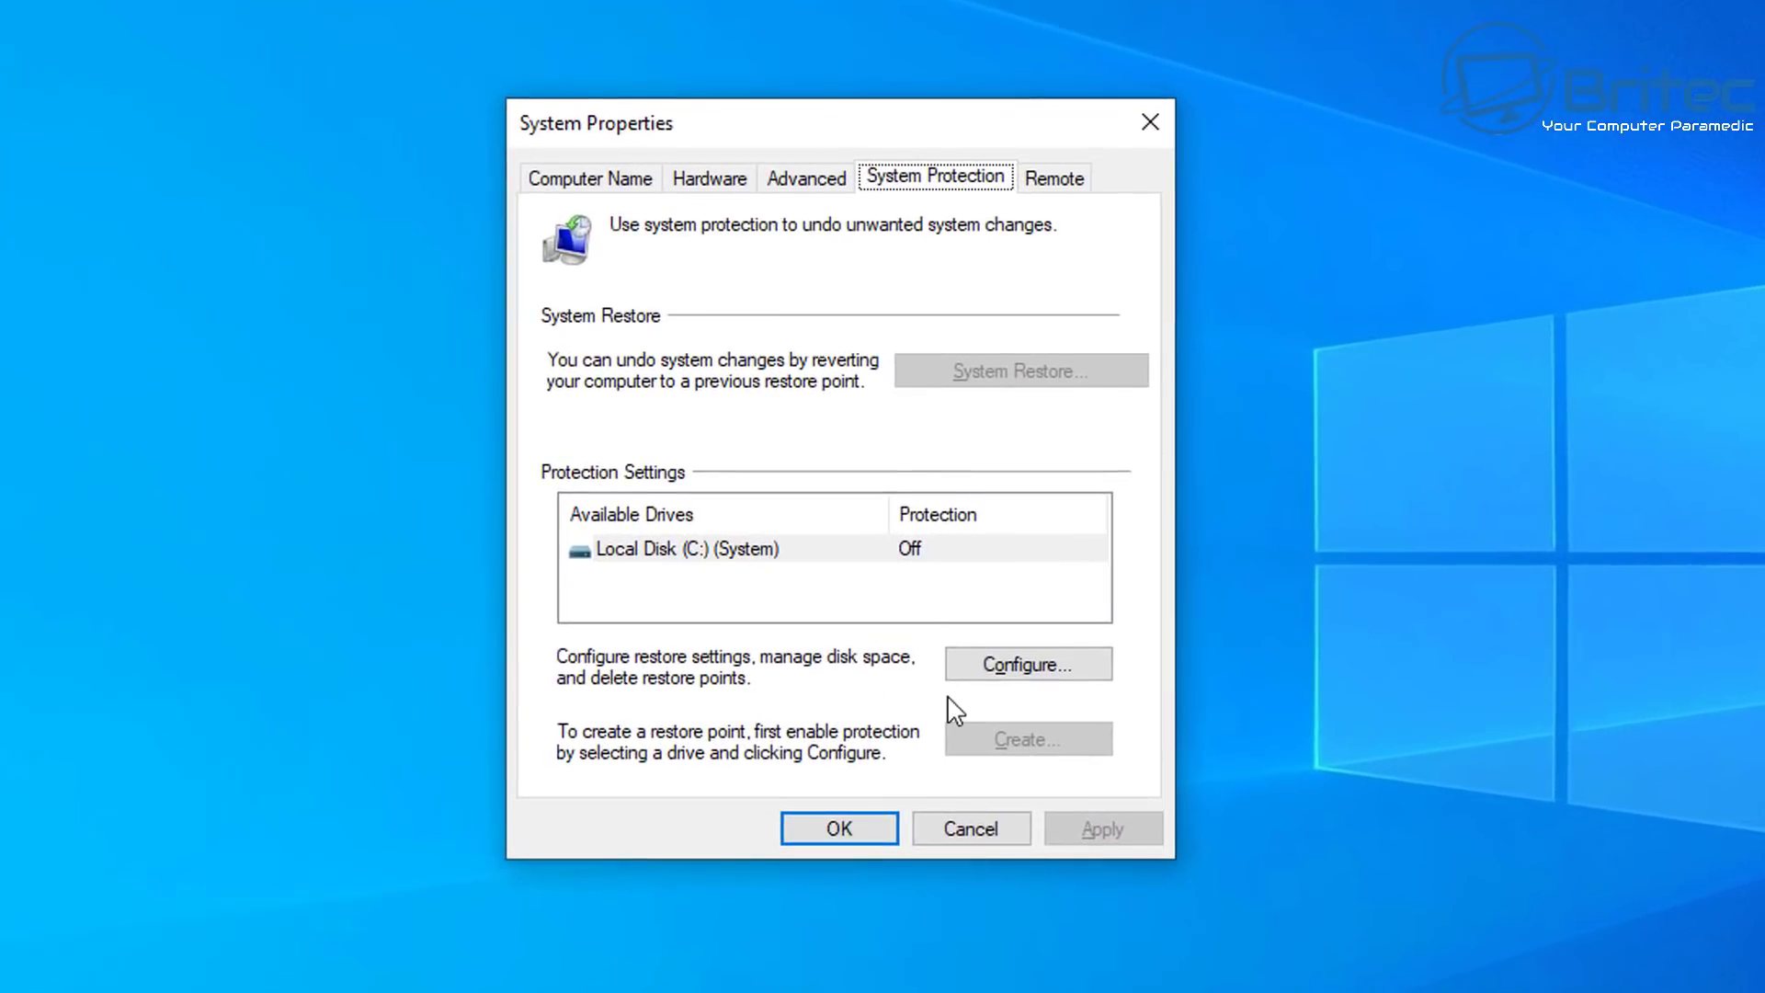
Turn on system protection for Local Disk (C:) with 5% maximum disk usage.
{"action": "left_click", "coordinate": [716, 526]}
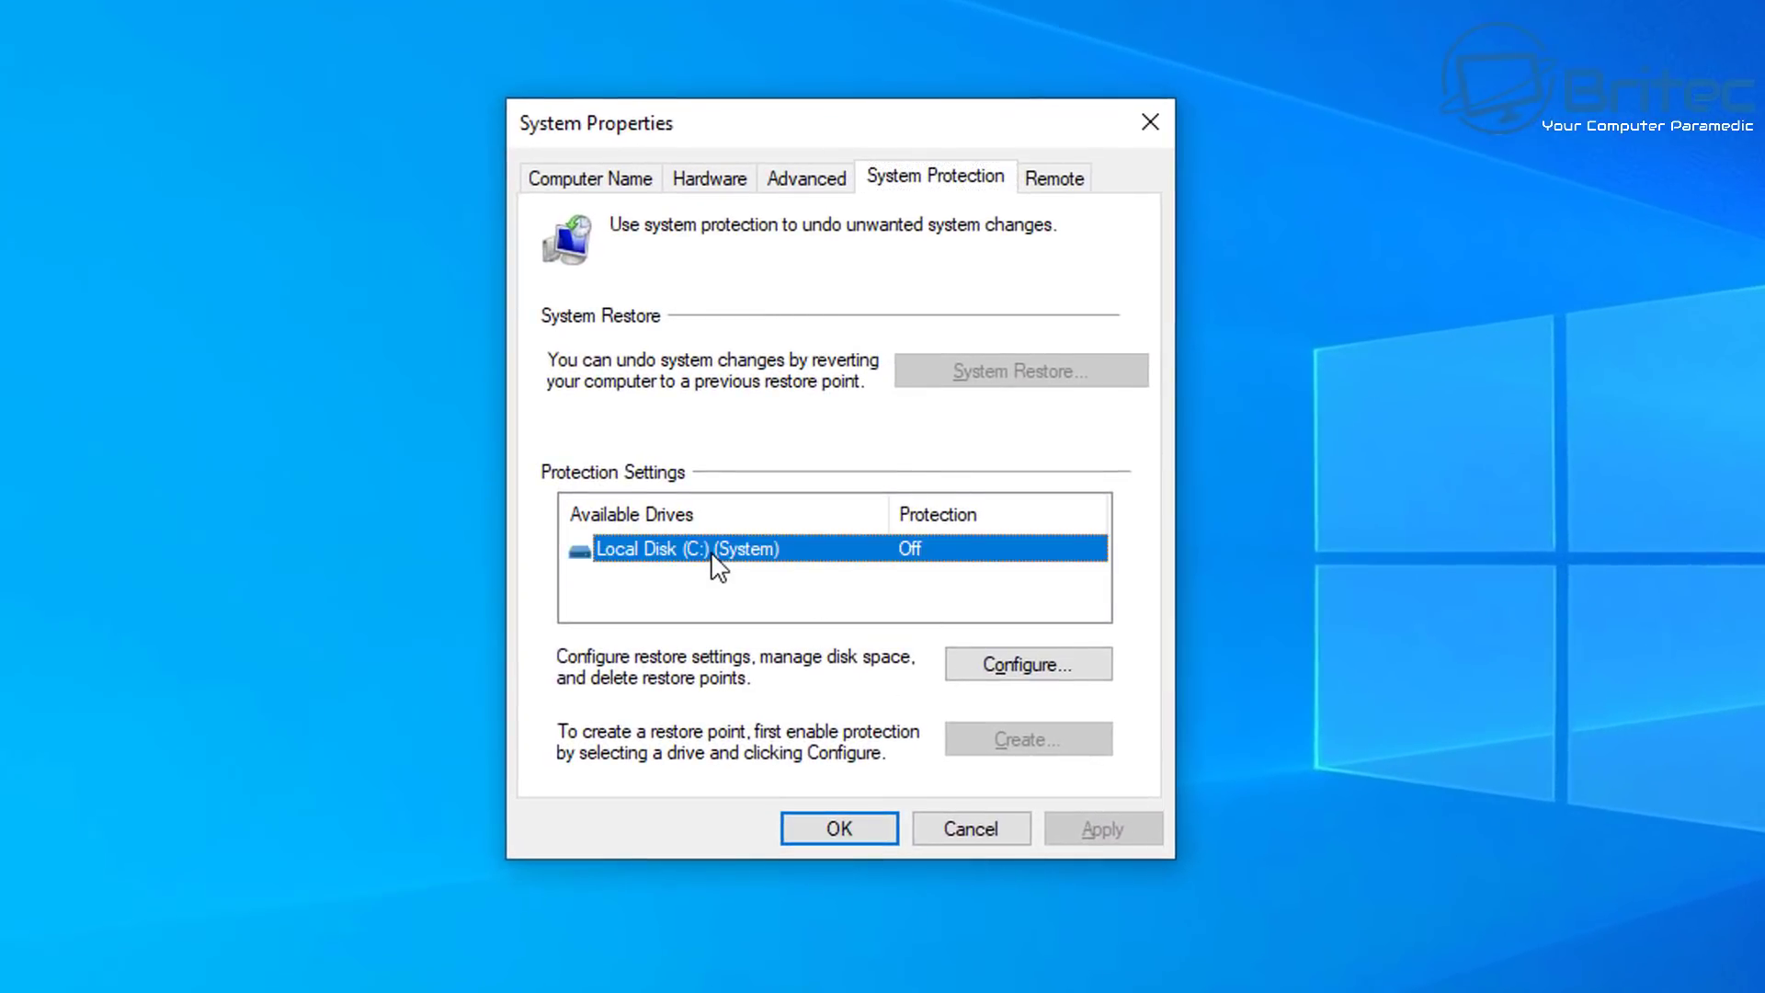
{"action": "left_click", "coordinate": [1030, 676]}
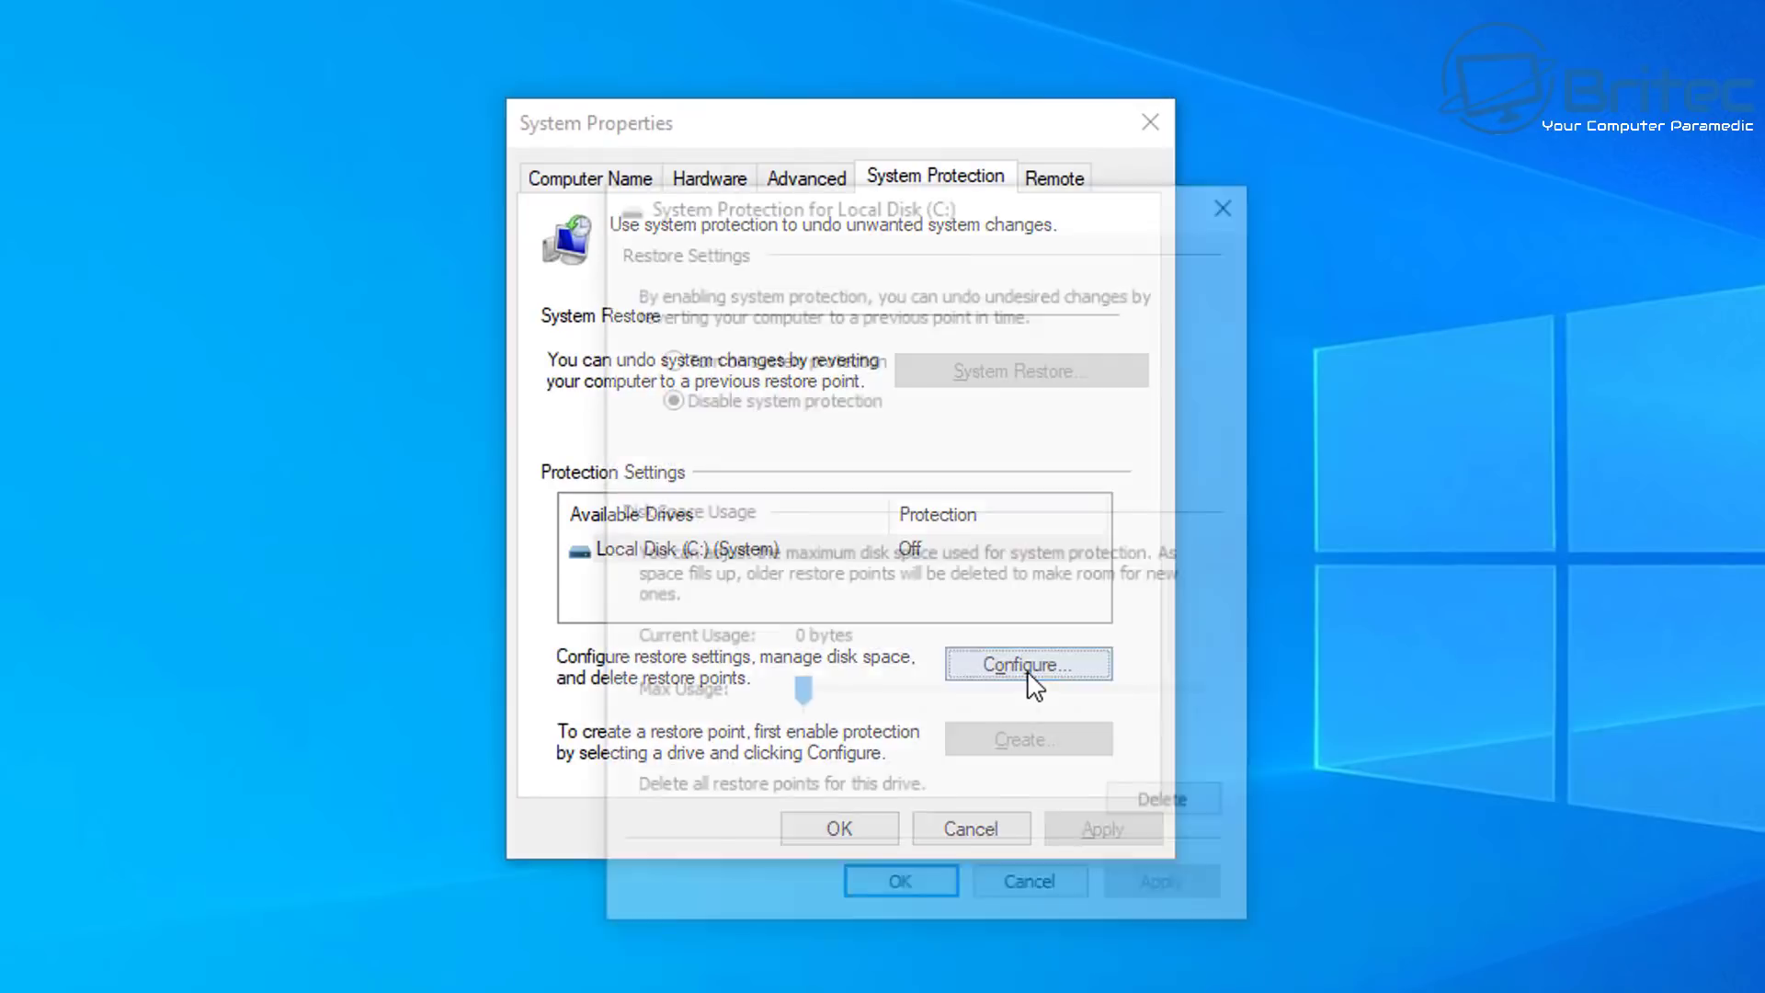
{"action": "left_click_drag", "start_coordinate": [947, 206], "coordinate": [869, 138]}
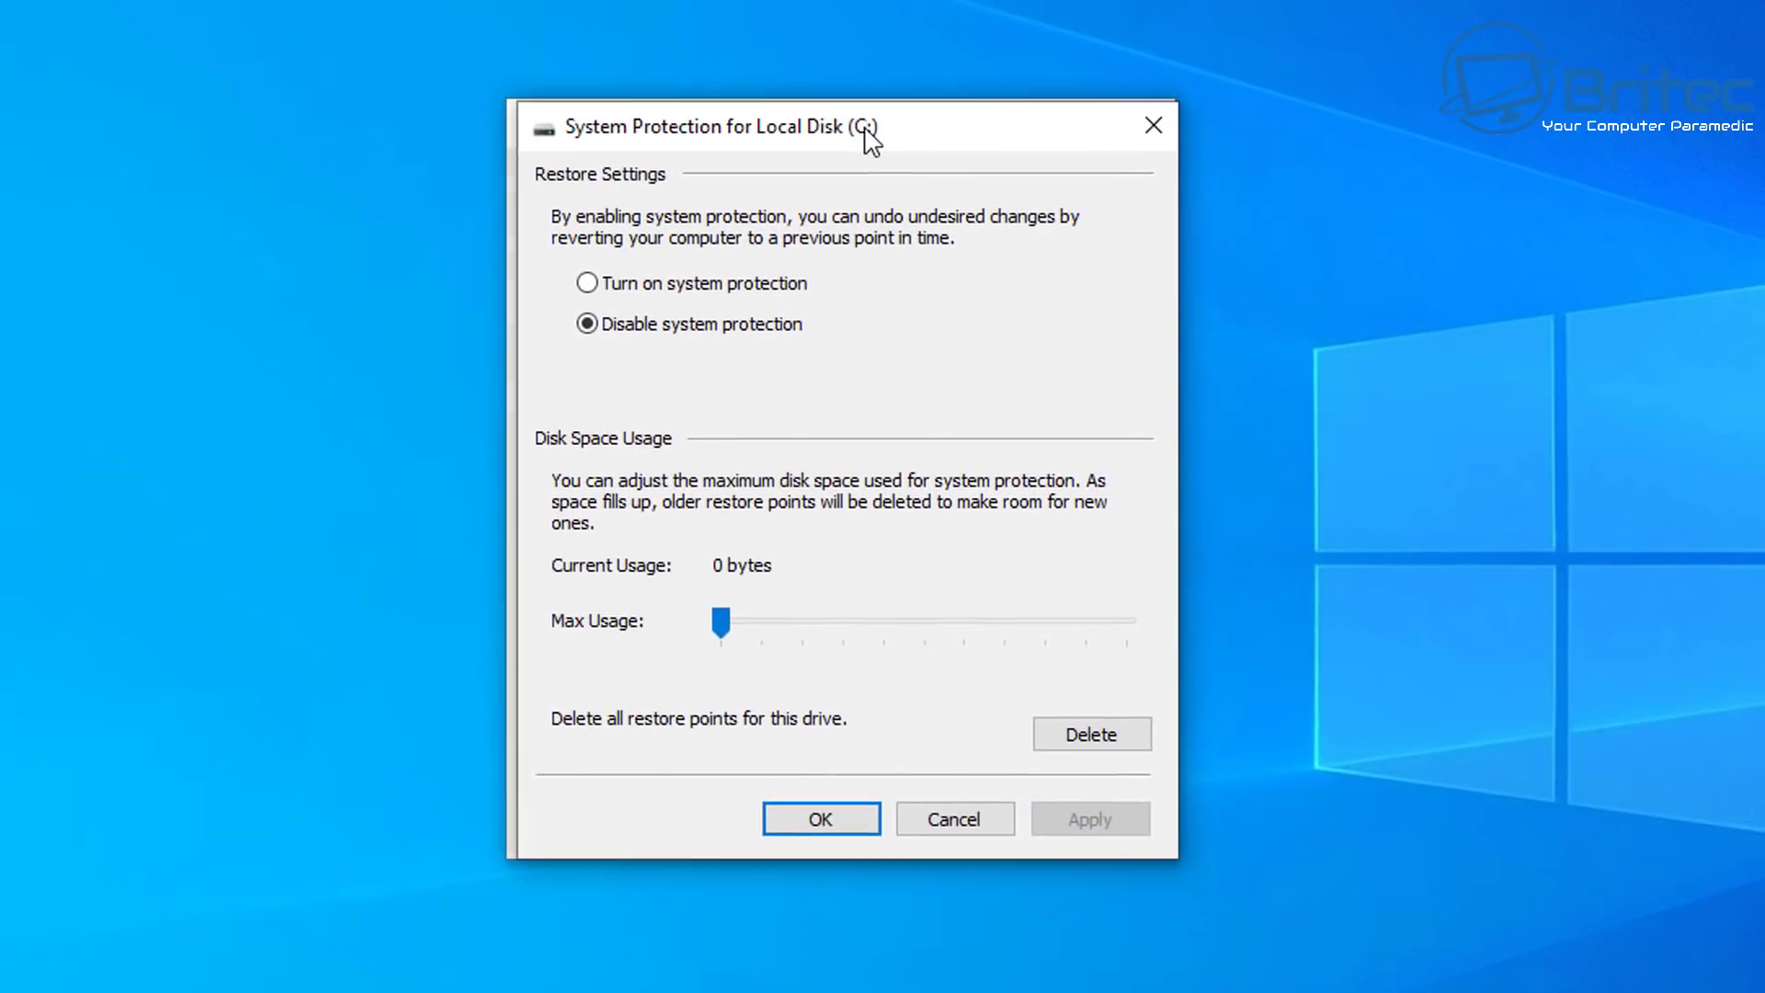
{"action": "left_click", "coordinate": [632, 285]}
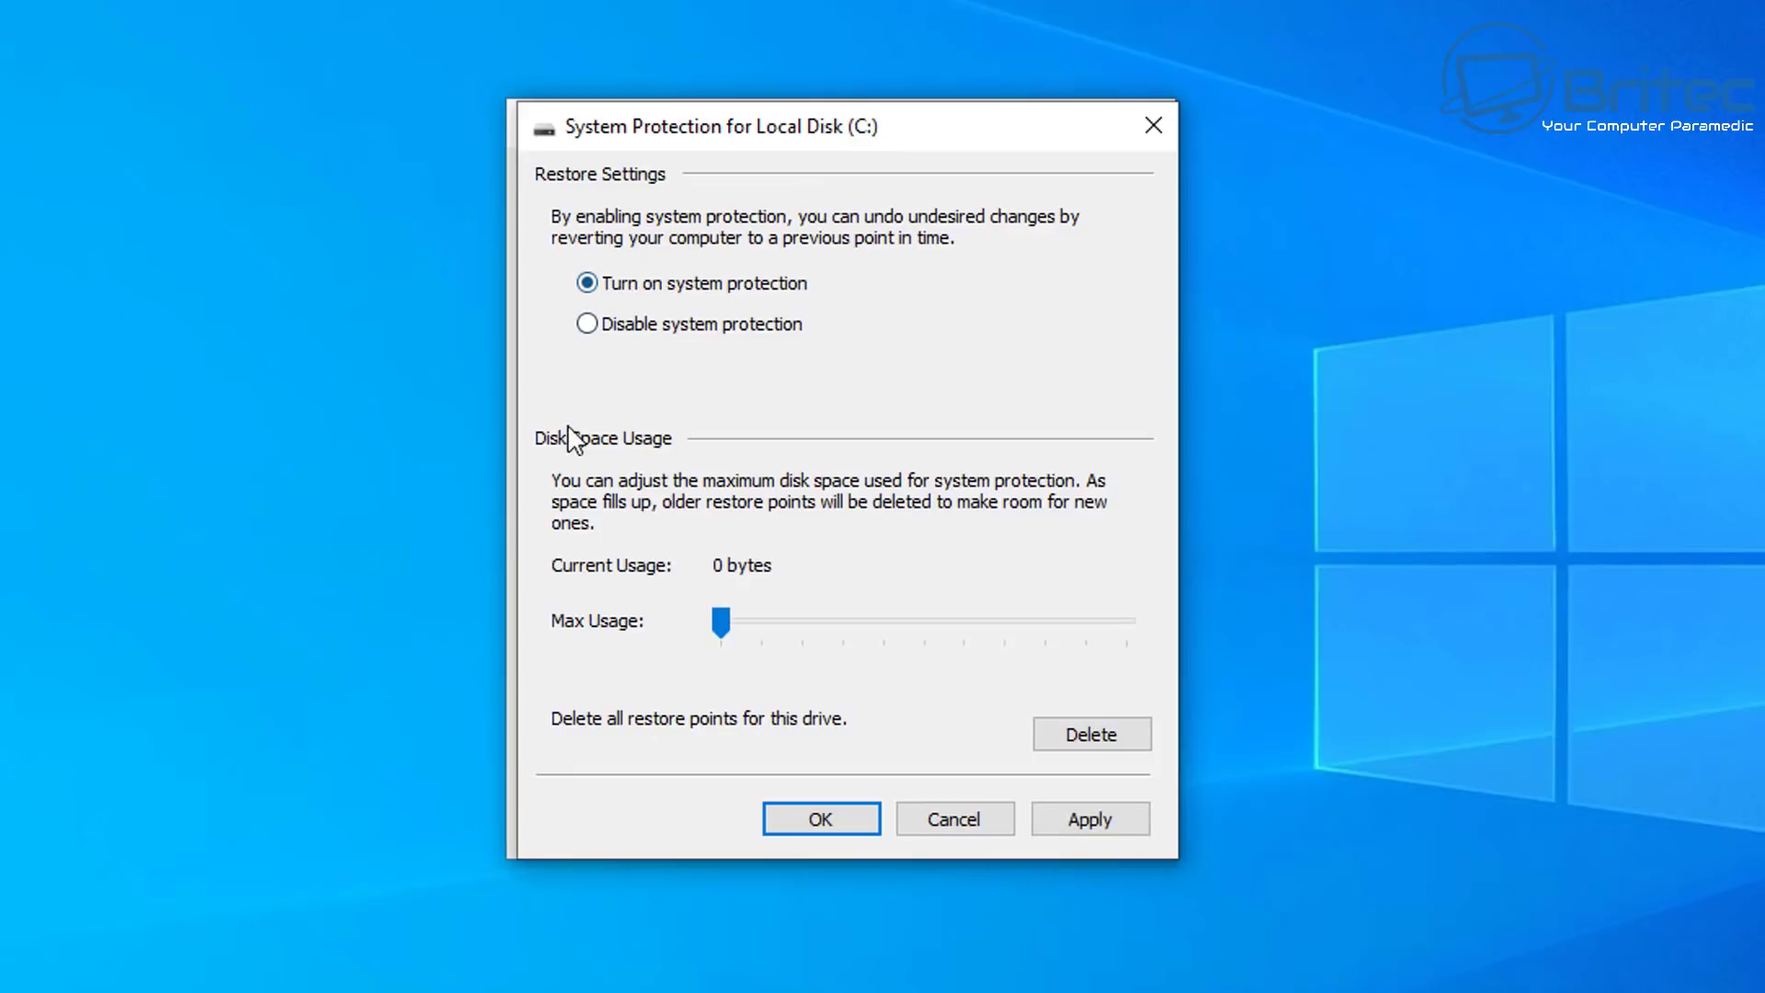
{"action": "left_click_drag", "start_coordinate": [722, 623], "coordinate": [745, 633]}
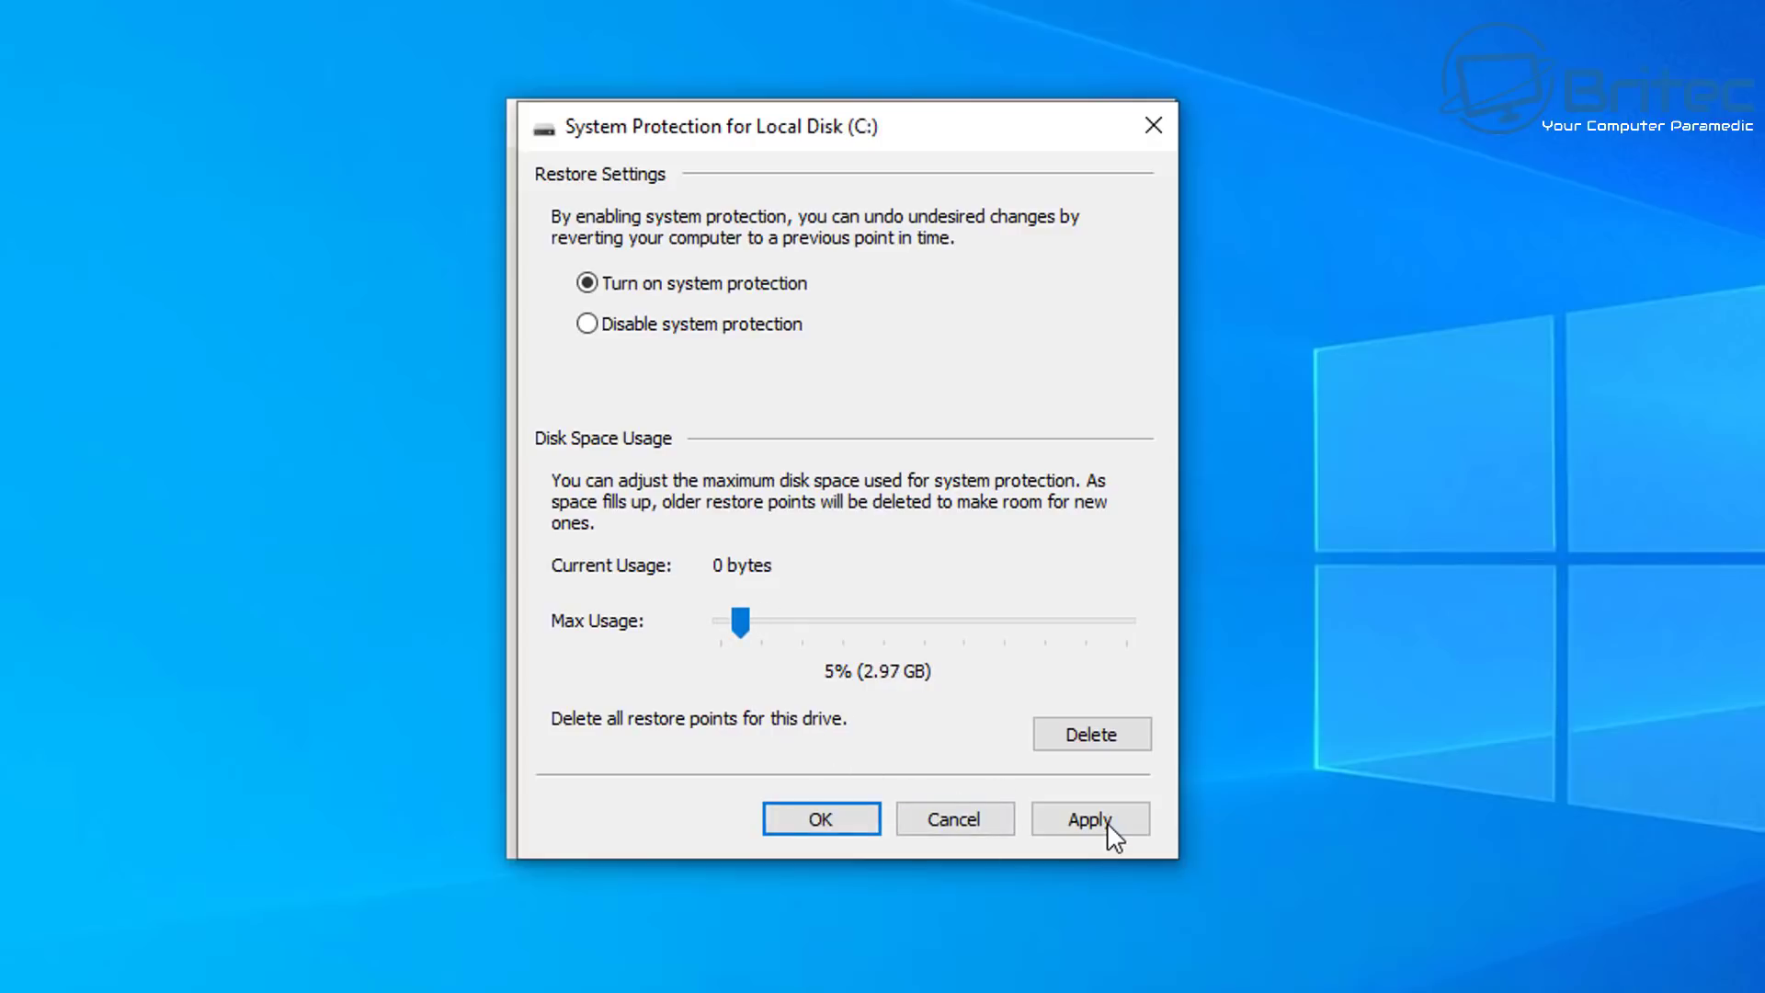
{"action": "left_click", "coordinate": [1109, 827]}
{"action": "left_click", "coordinate": [832, 831]}
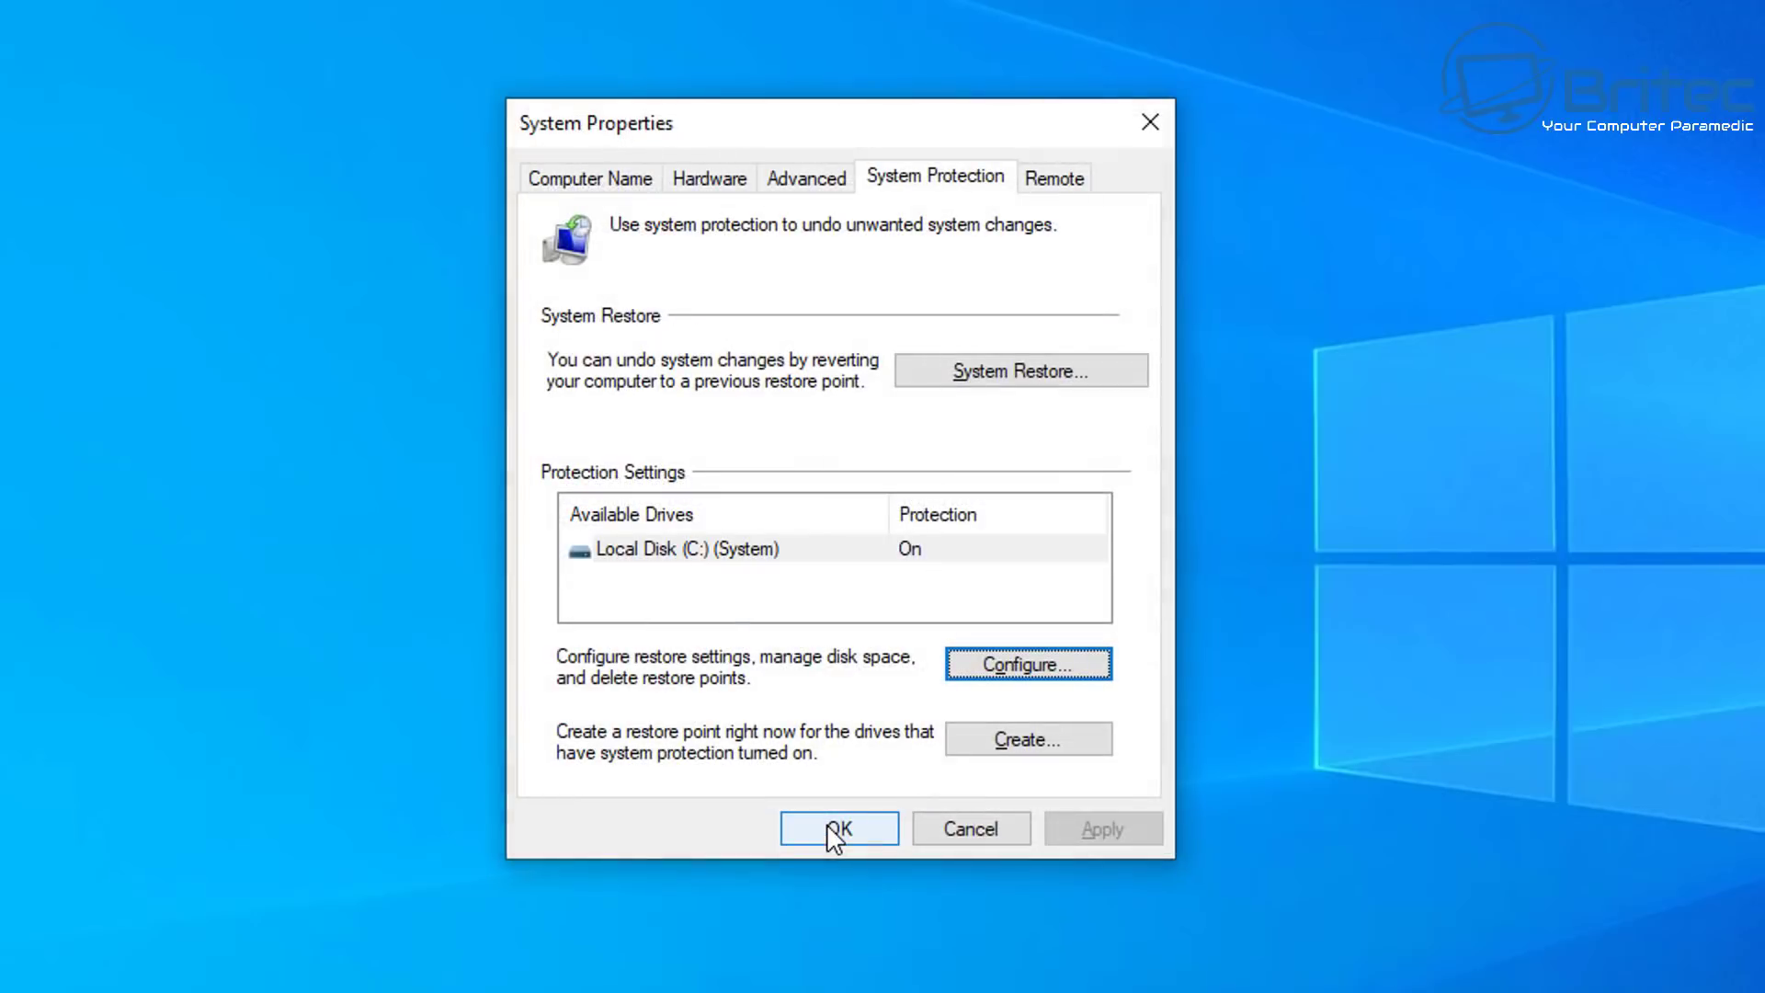
Create a restore point named 'Backup' and close System Properties.
{"action": "left_click", "coordinate": [1019, 740]}
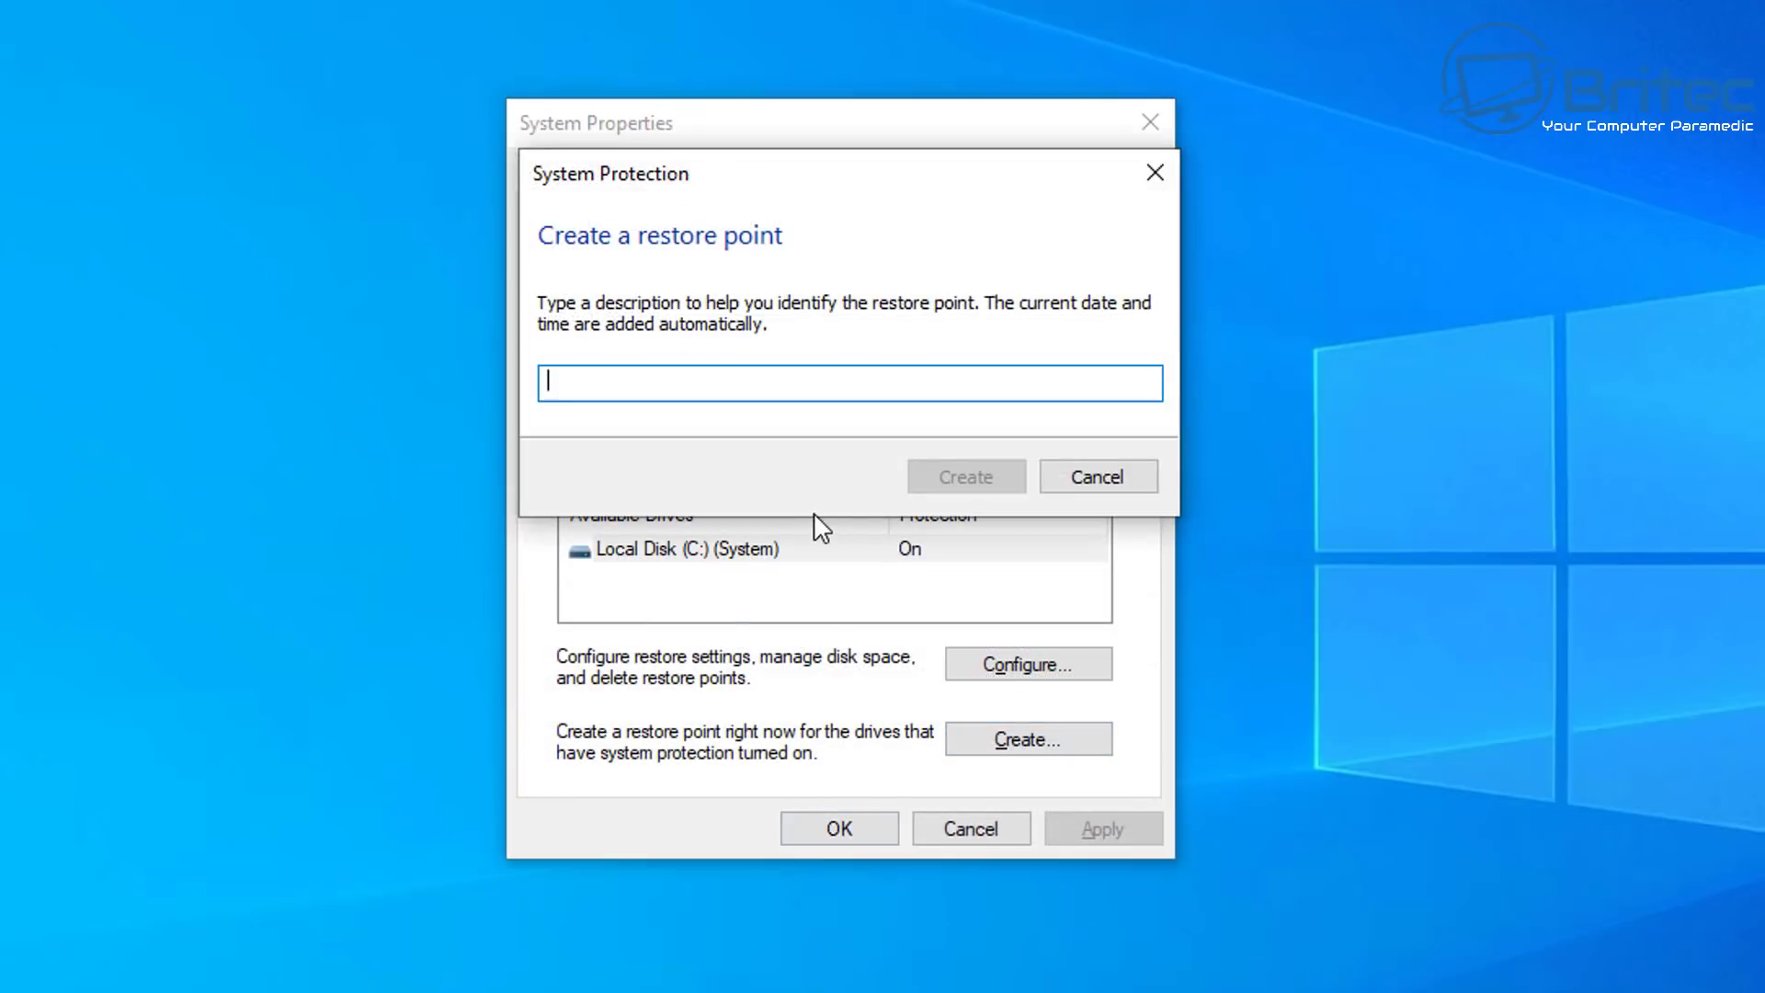
{"action": "type", "text": "Ba"}
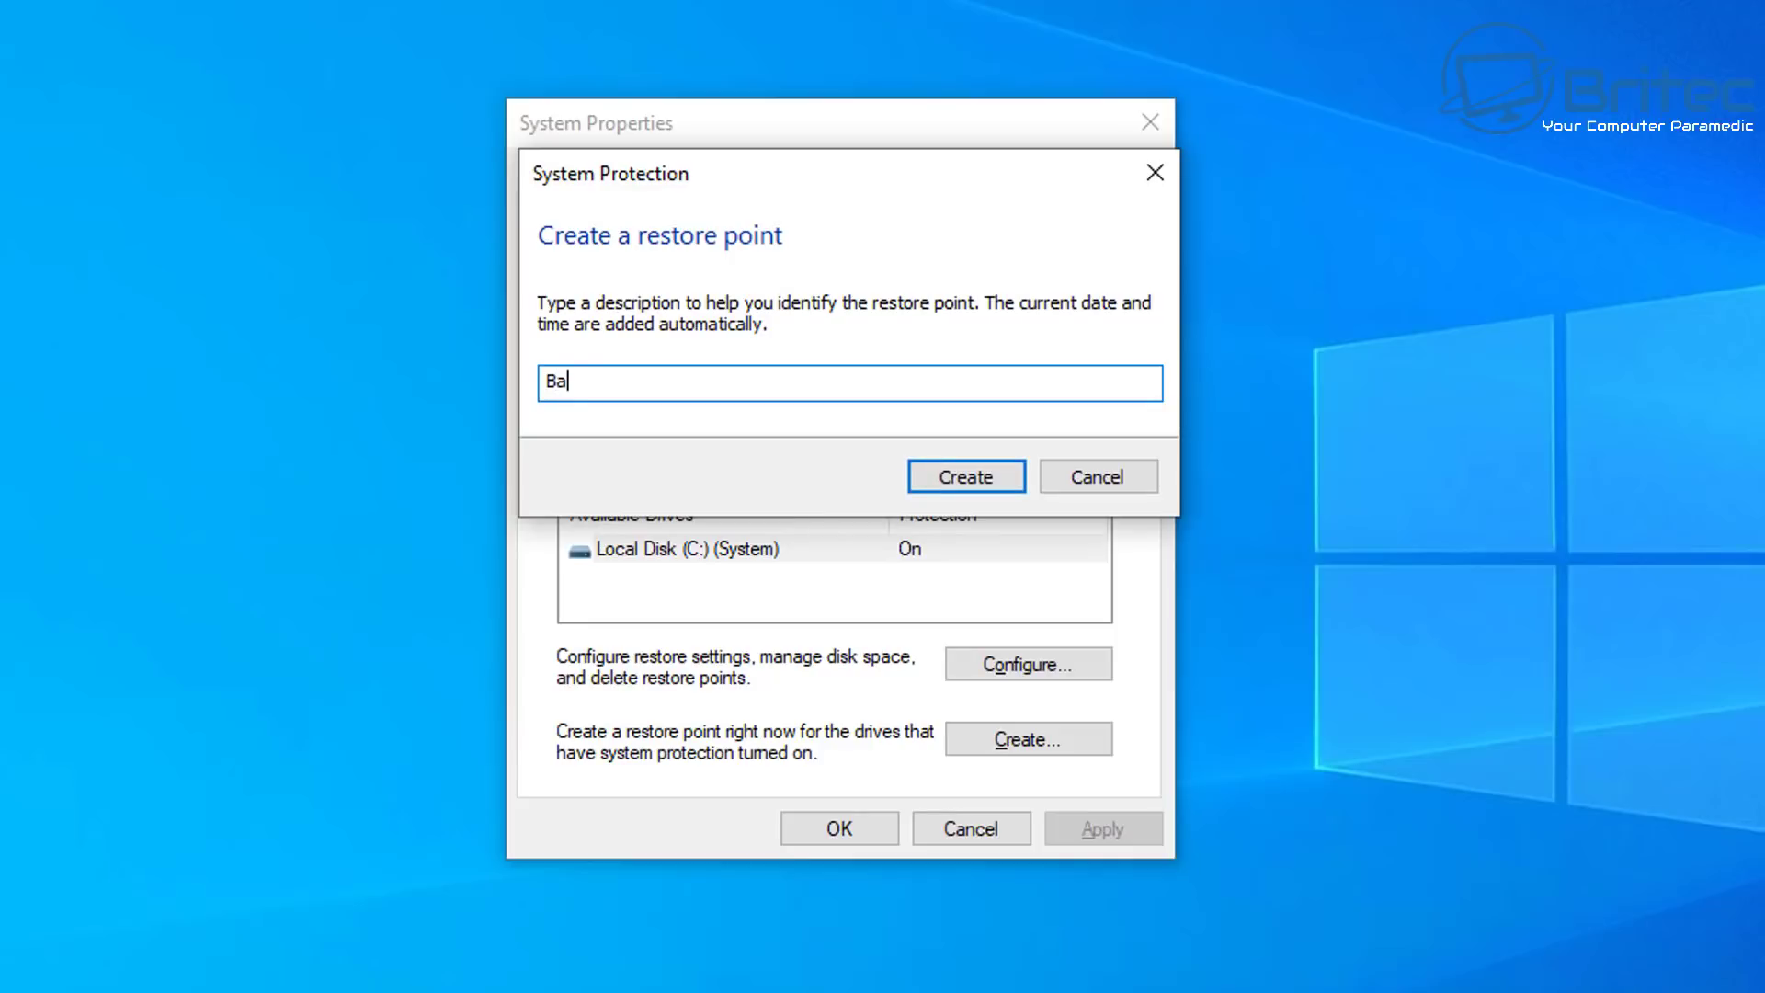
{"action": "type", "text": "ckup"}
{"action": "left_click", "coordinate": [957, 487]}
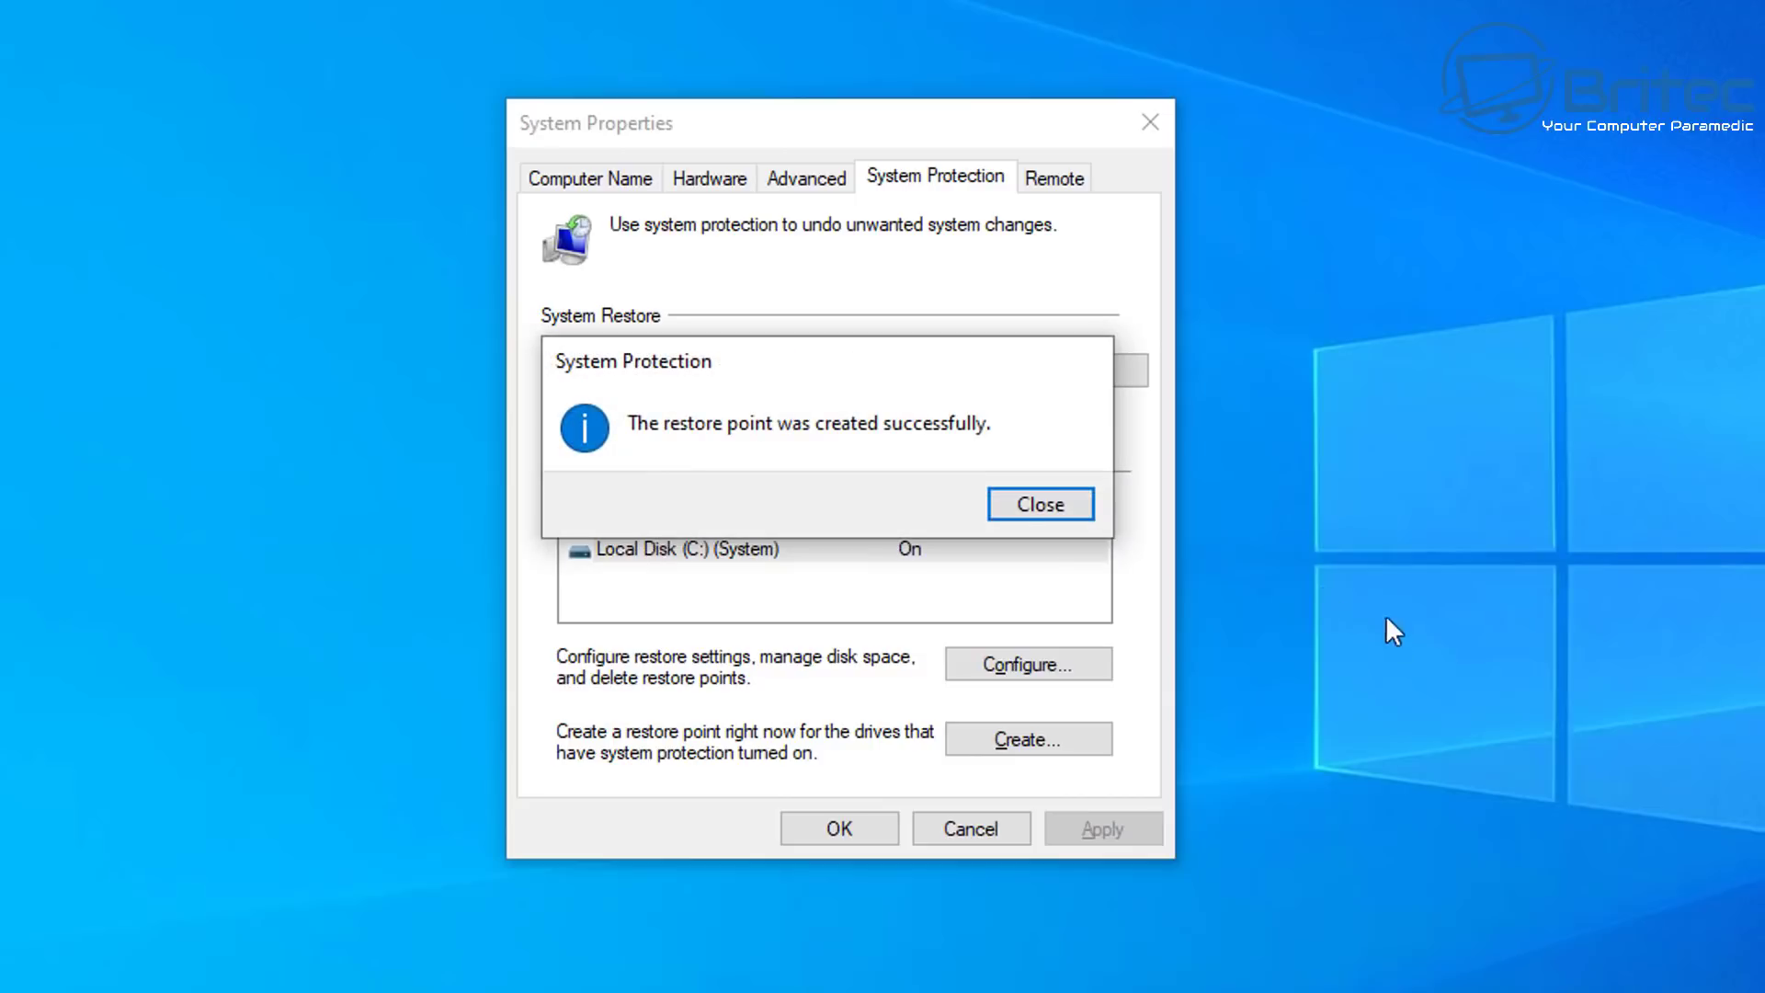
{"action": "left_click", "coordinate": [1020, 504]}
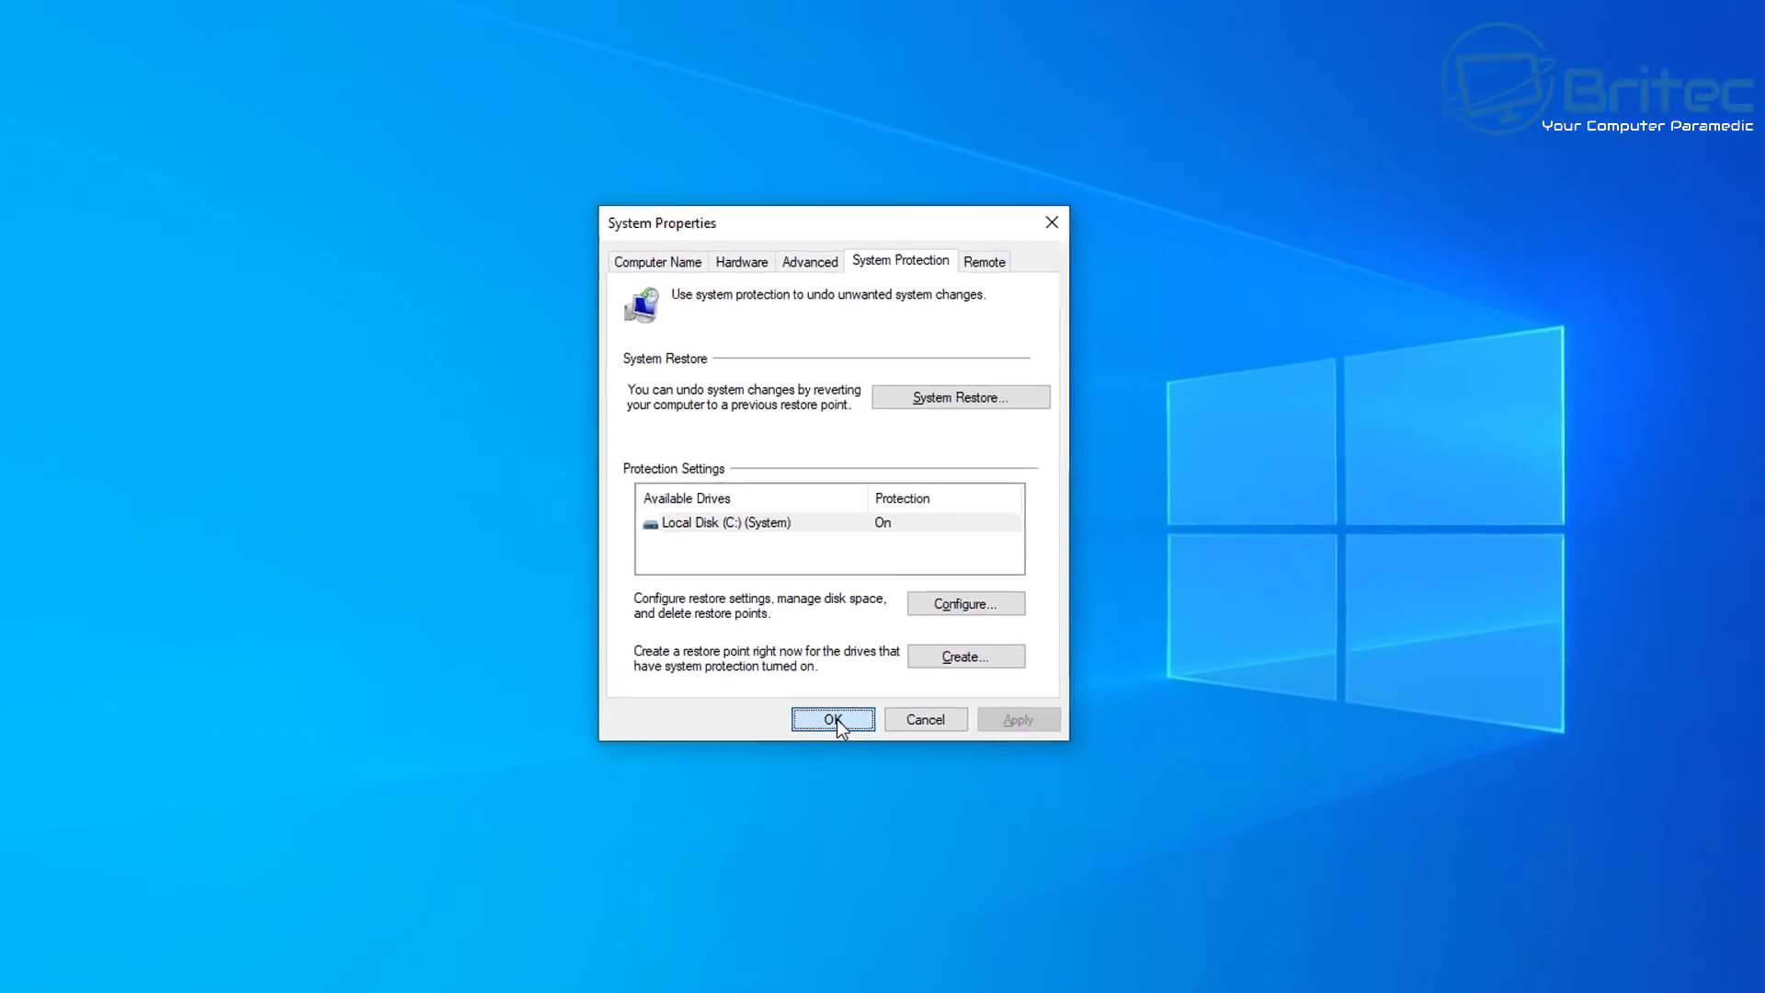
{"action": "left_click", "coordinate": [845, 826]}
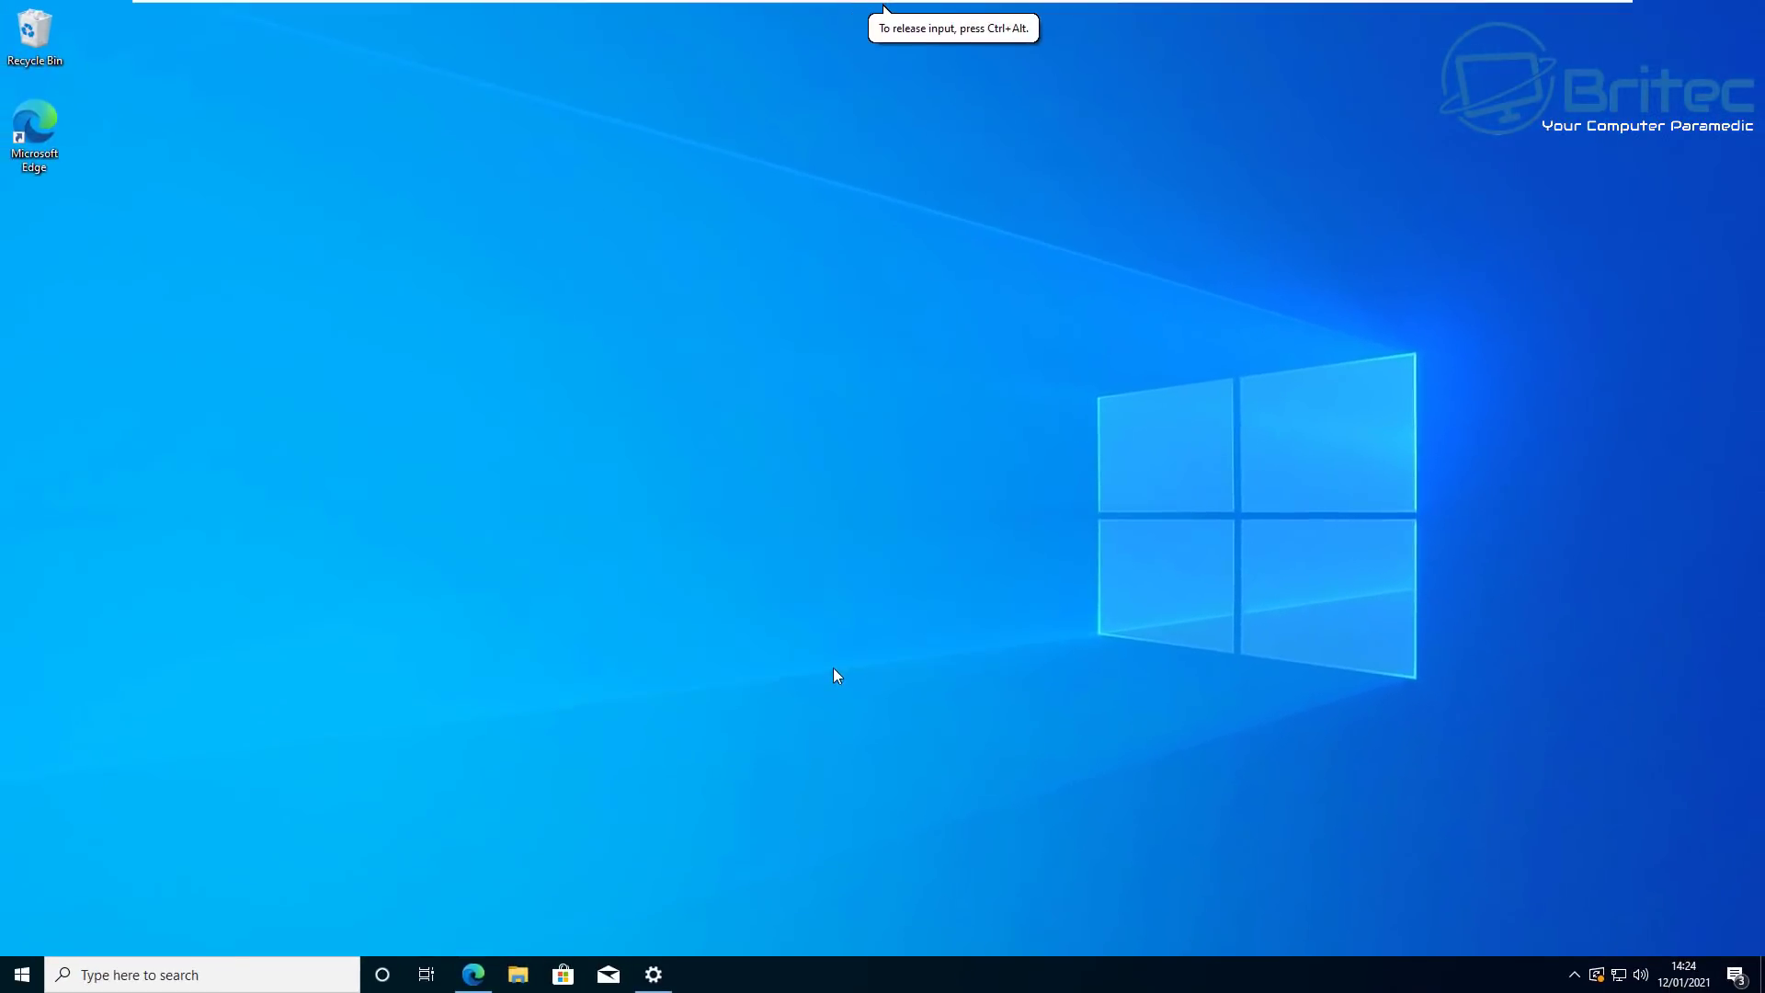
Reopen Create a restore point via a 'restore' search, authenticating with the admin password.
{"action": "left_click", "coordinate": [234, 974]}
{"action": "type", "text": "restor"}
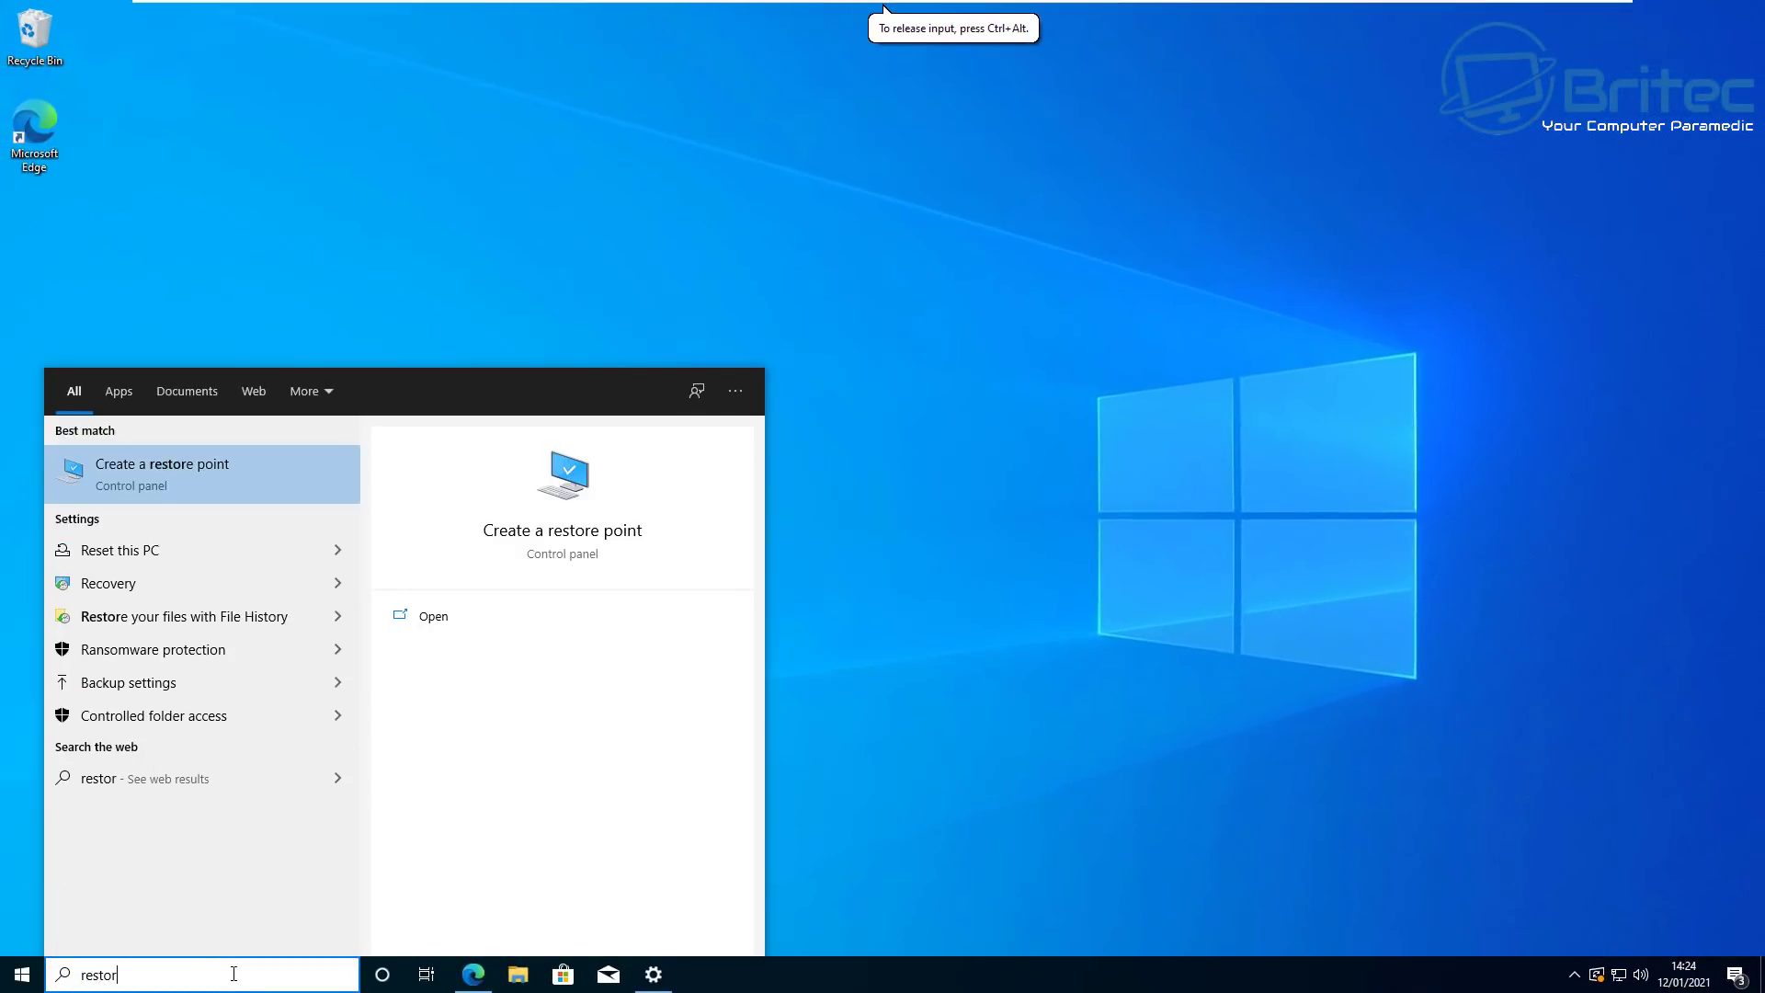
{"action": "type", "text": "e"}
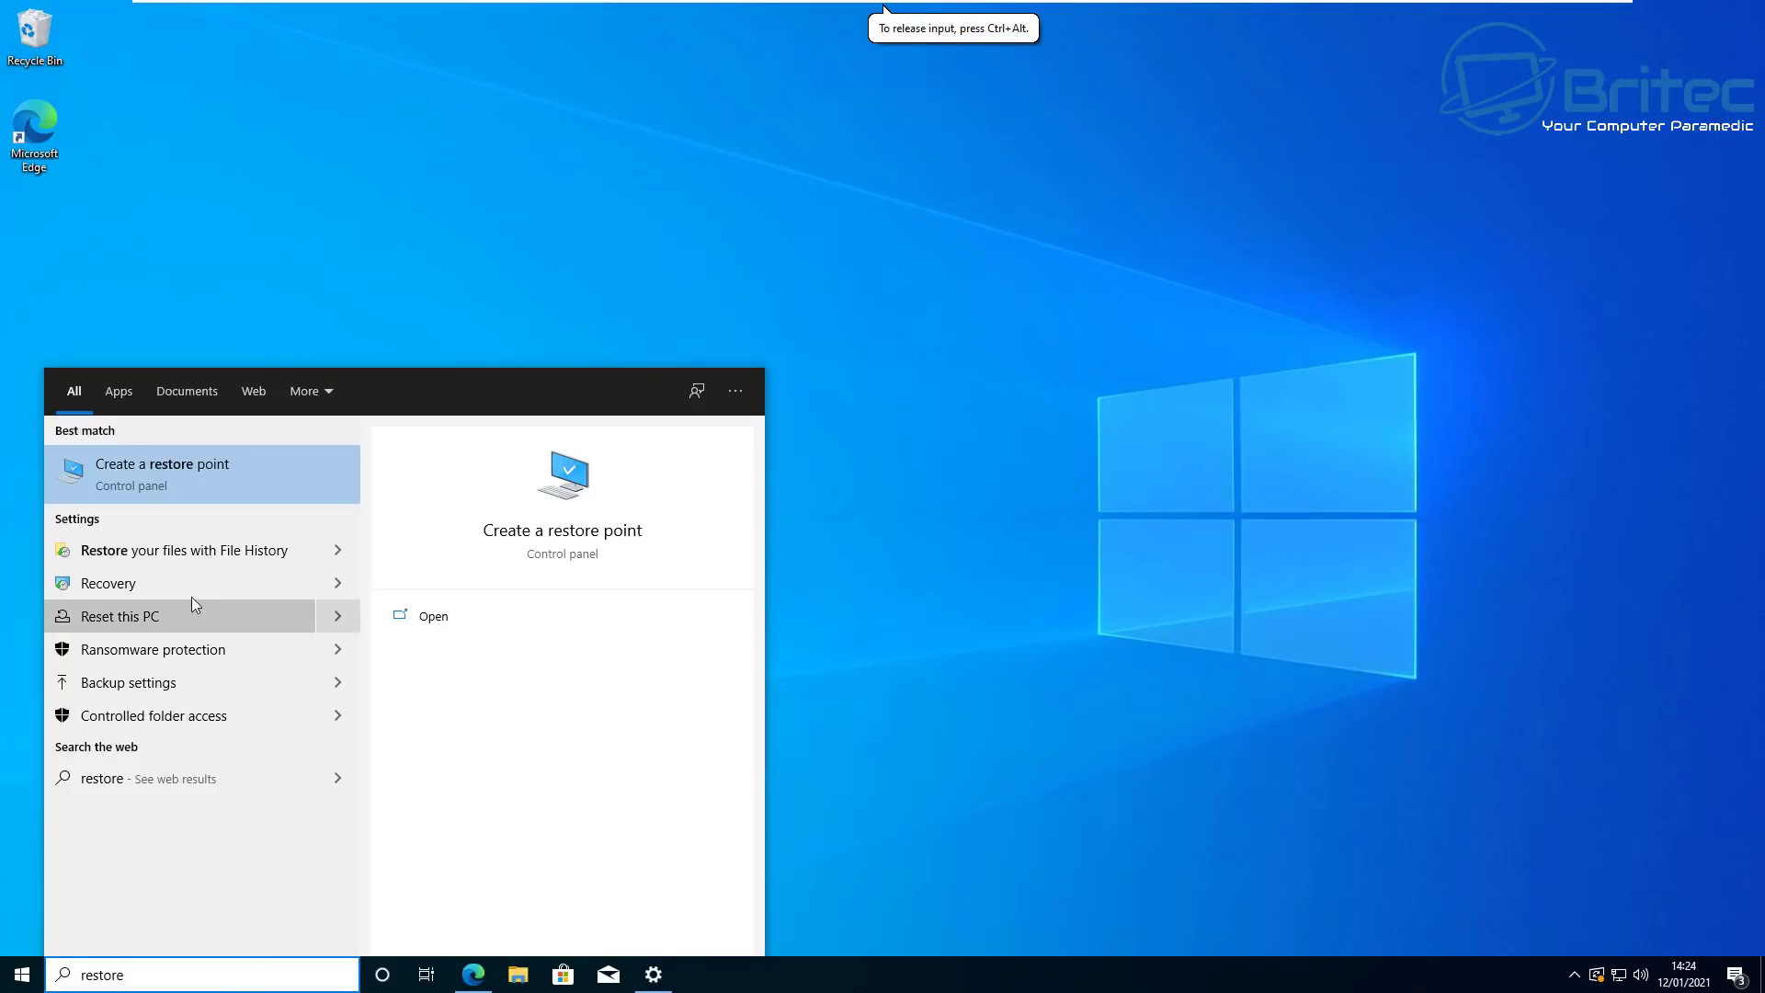
{"action": "left_click", "coordinate": [180, 488]}
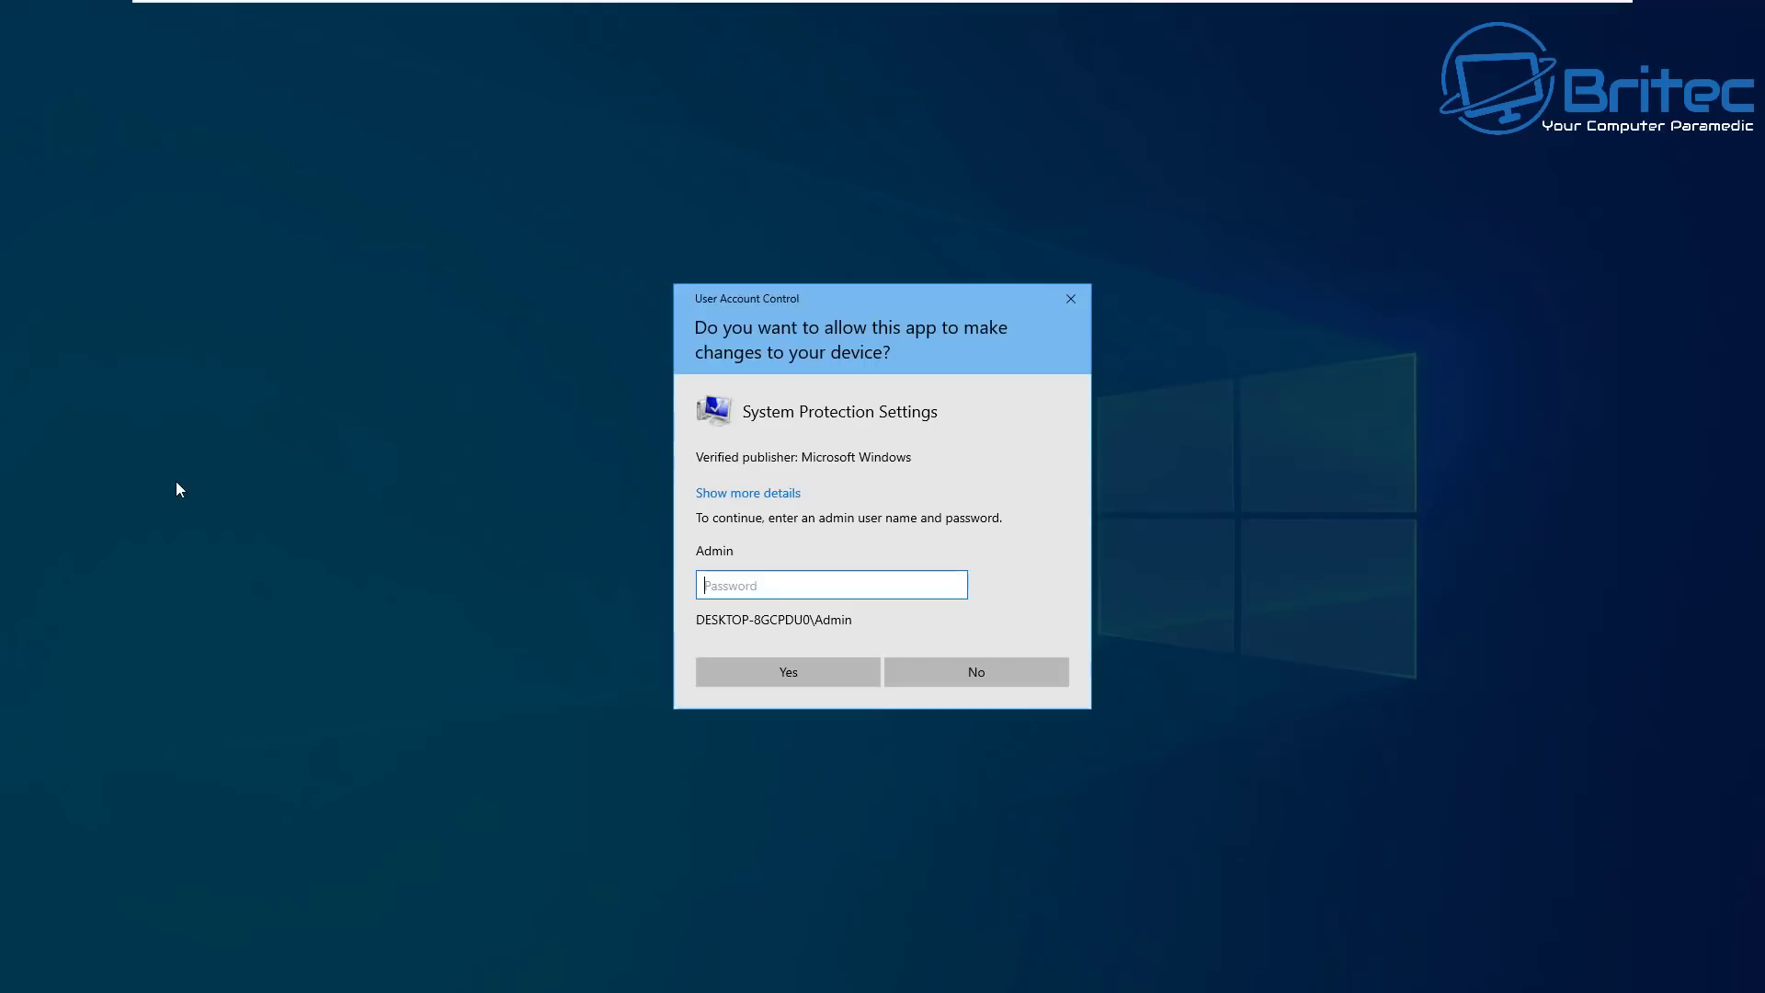
{"action": "type", "text": "********"}
{"action": "left_click", "coordinate": [788, 672]}
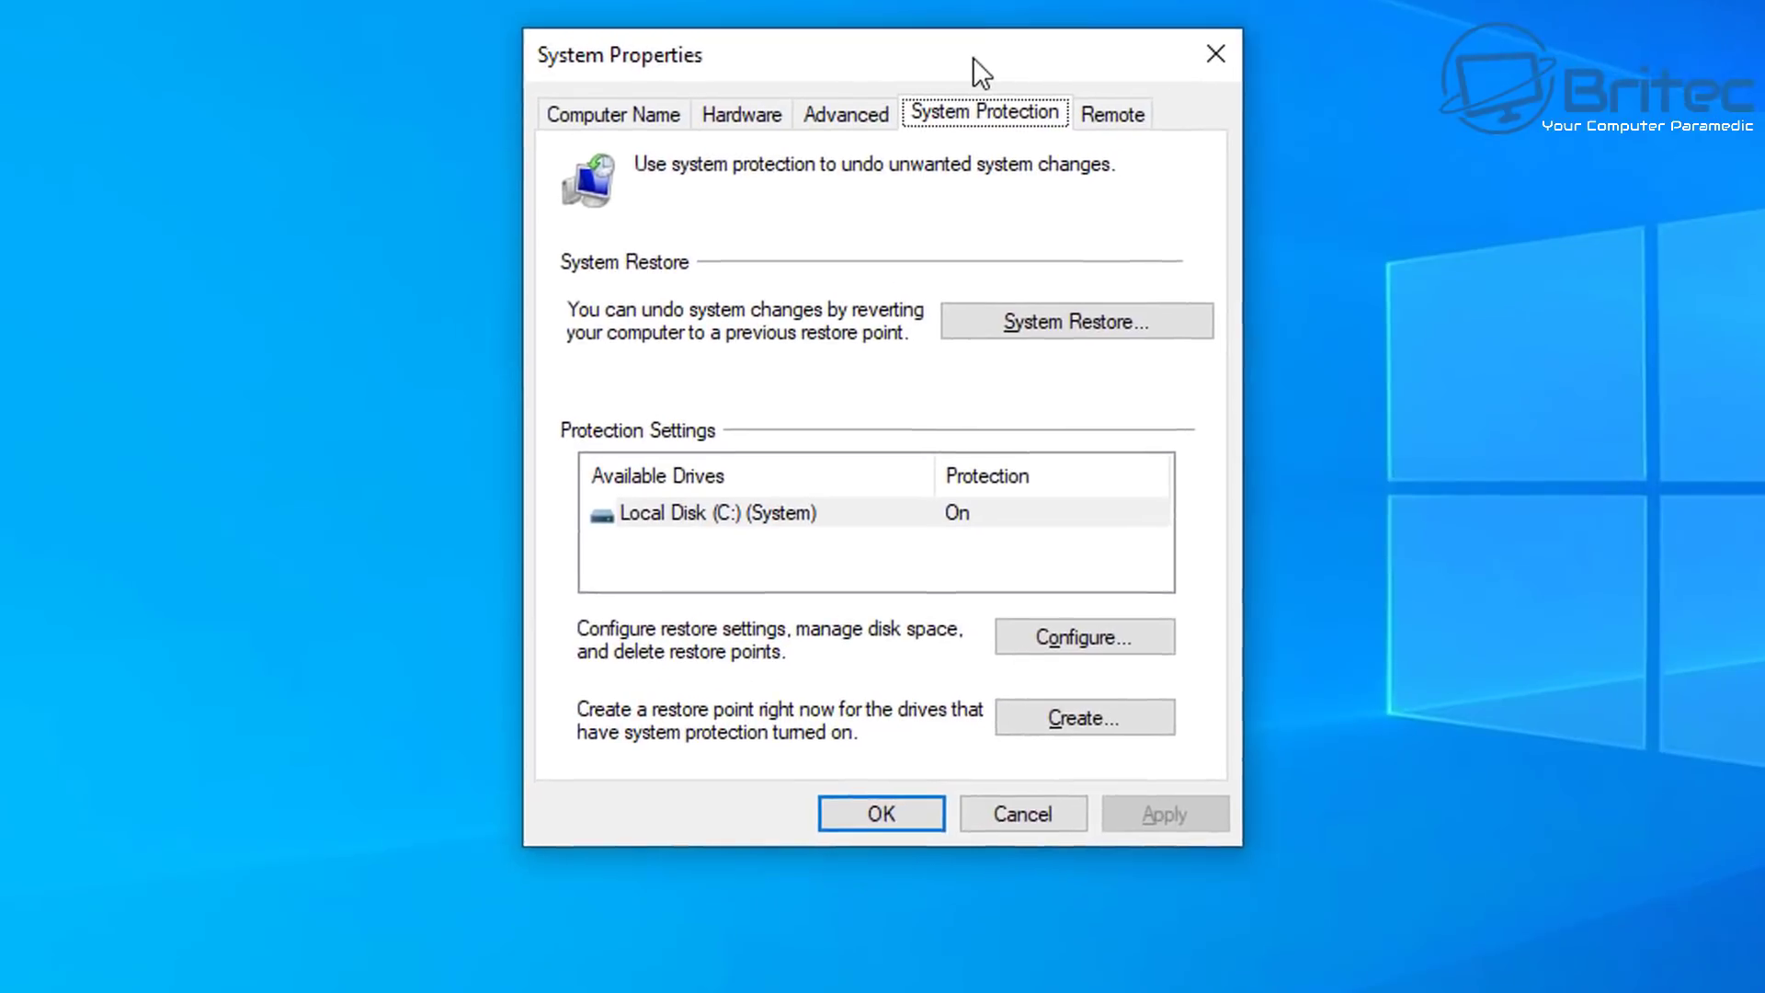
{"action": "left_click_drag", "start_coordinate": [1022, 90], "coordinate": [1000, 89]}
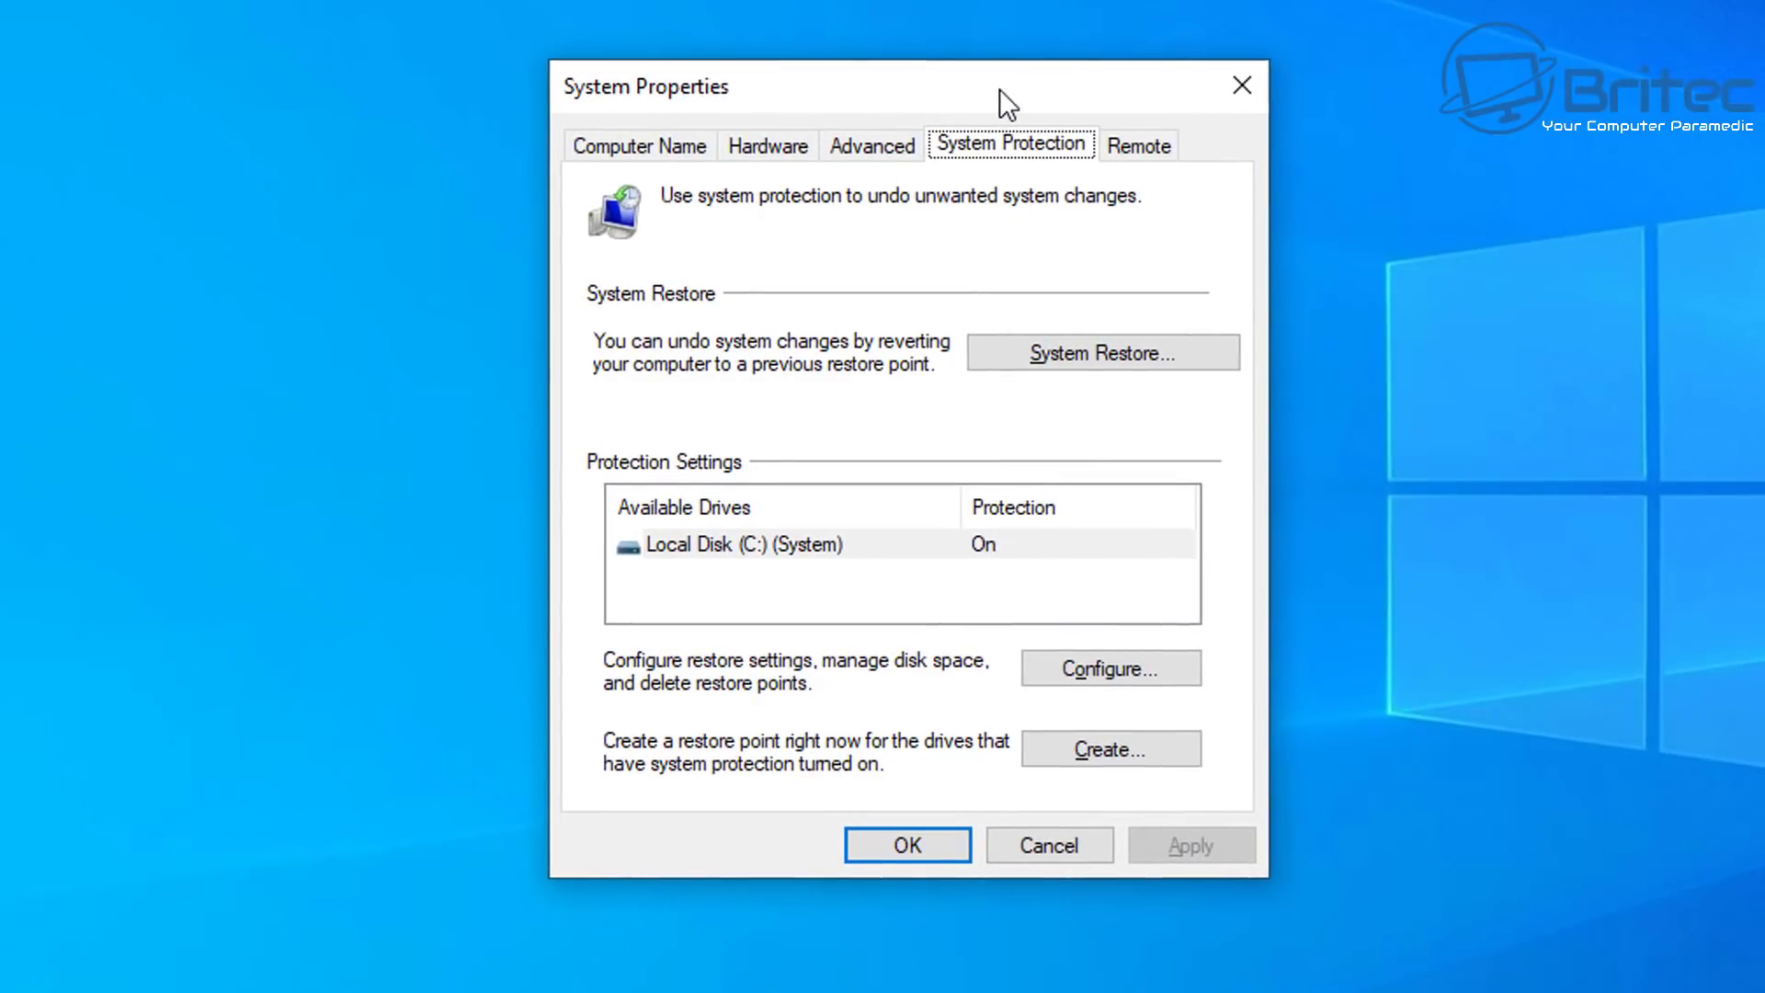
Confirm the Backup restore point in the System Restore list, then close both windows.
{"action": "left_click", "coordinate": [1106, 349]}
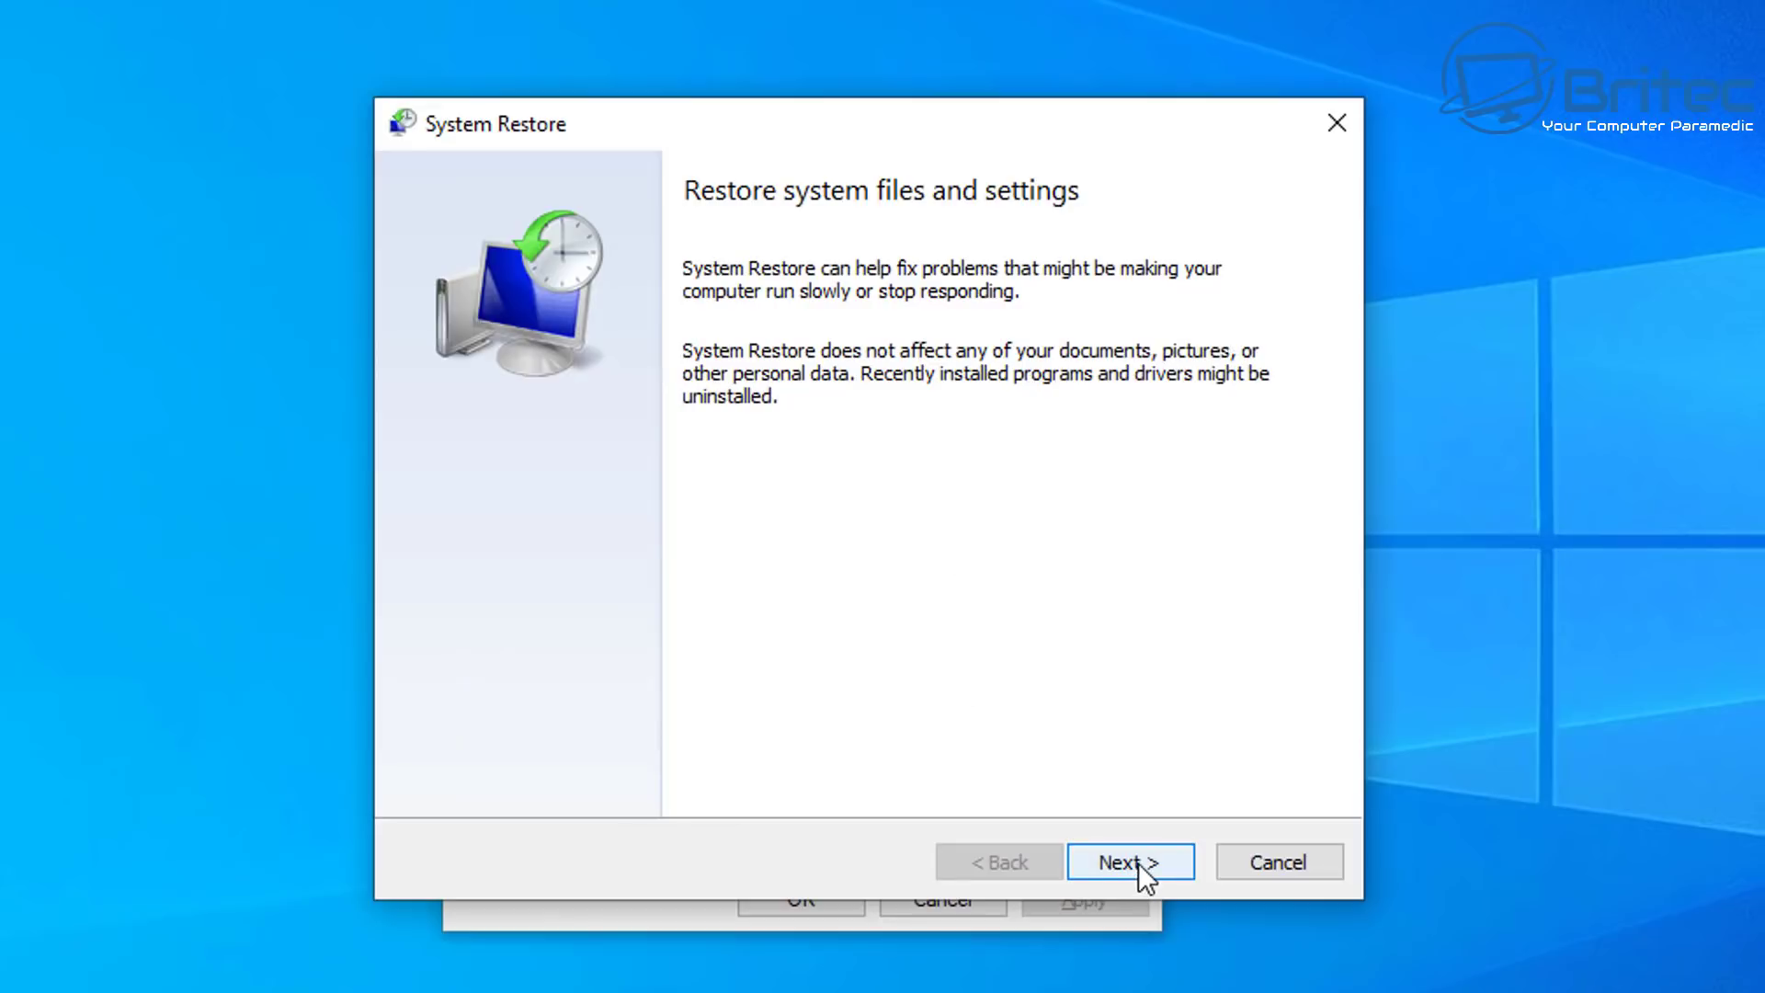
{"action": "left_click", "coordinate": [1138, 863]}
{"action": "left_click", "coordinate": [563, 407]}
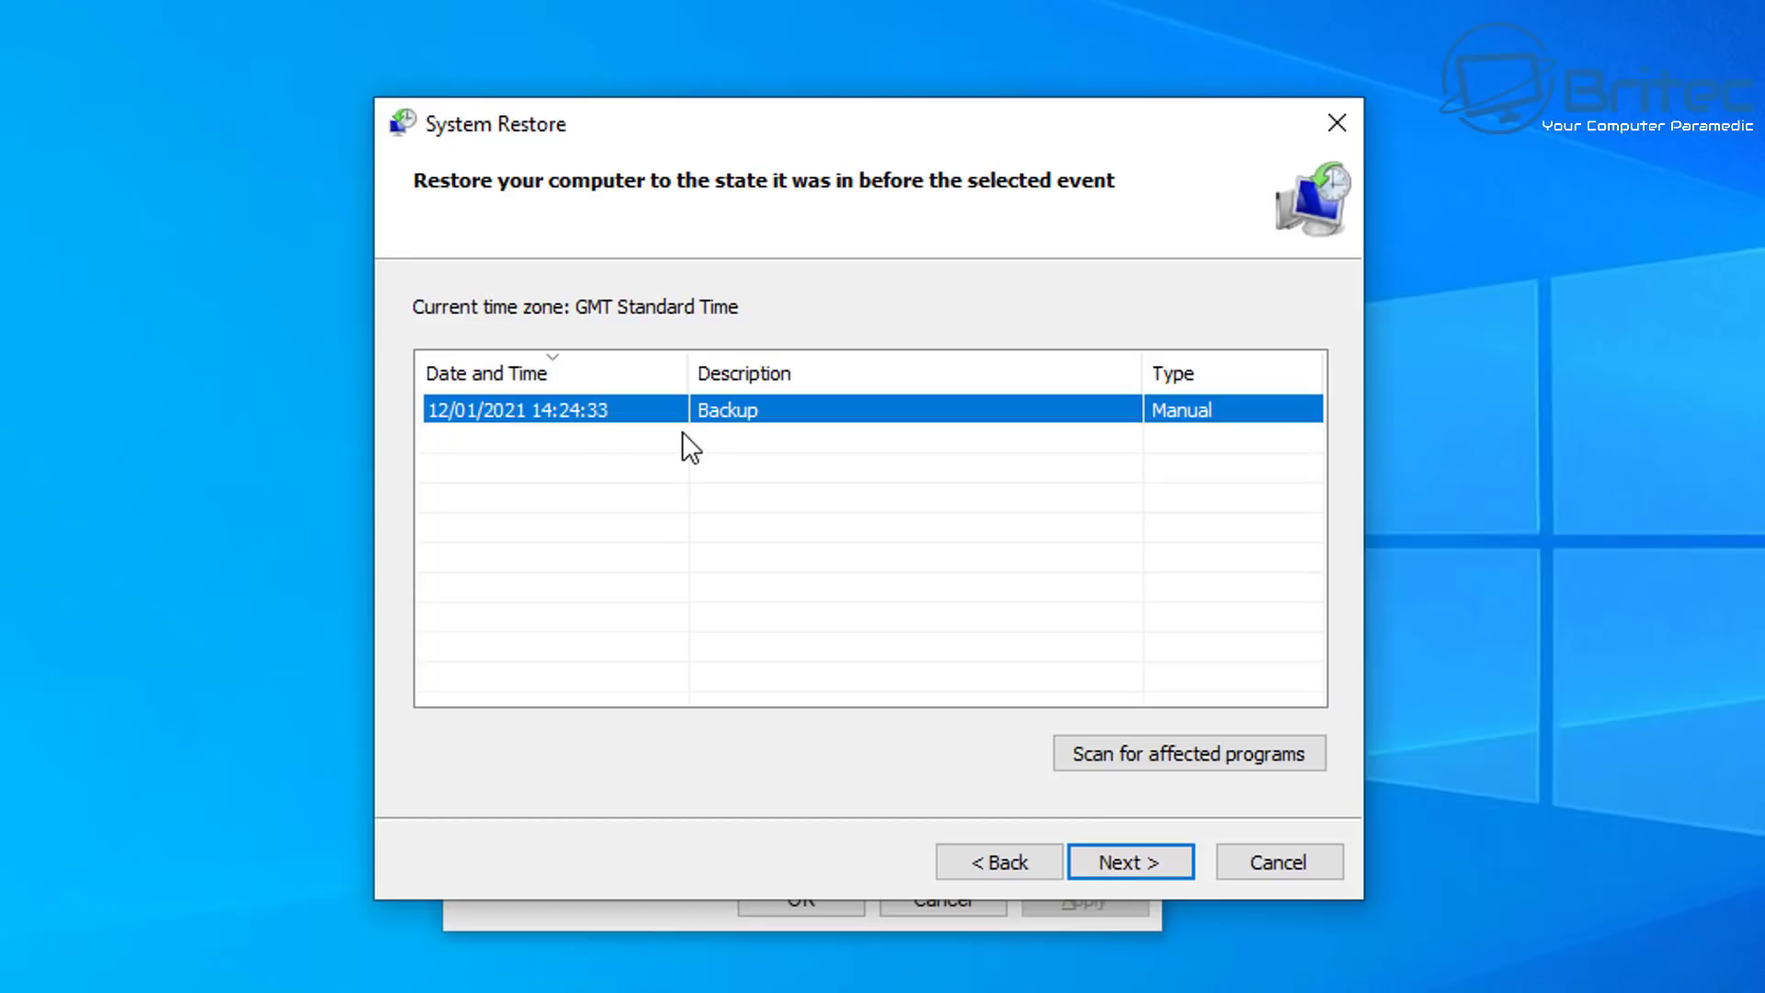
{"action": "left_click", "coordinate": [1335, 123]}
{"action": "left_click", "coordinate": [1140, 149]}
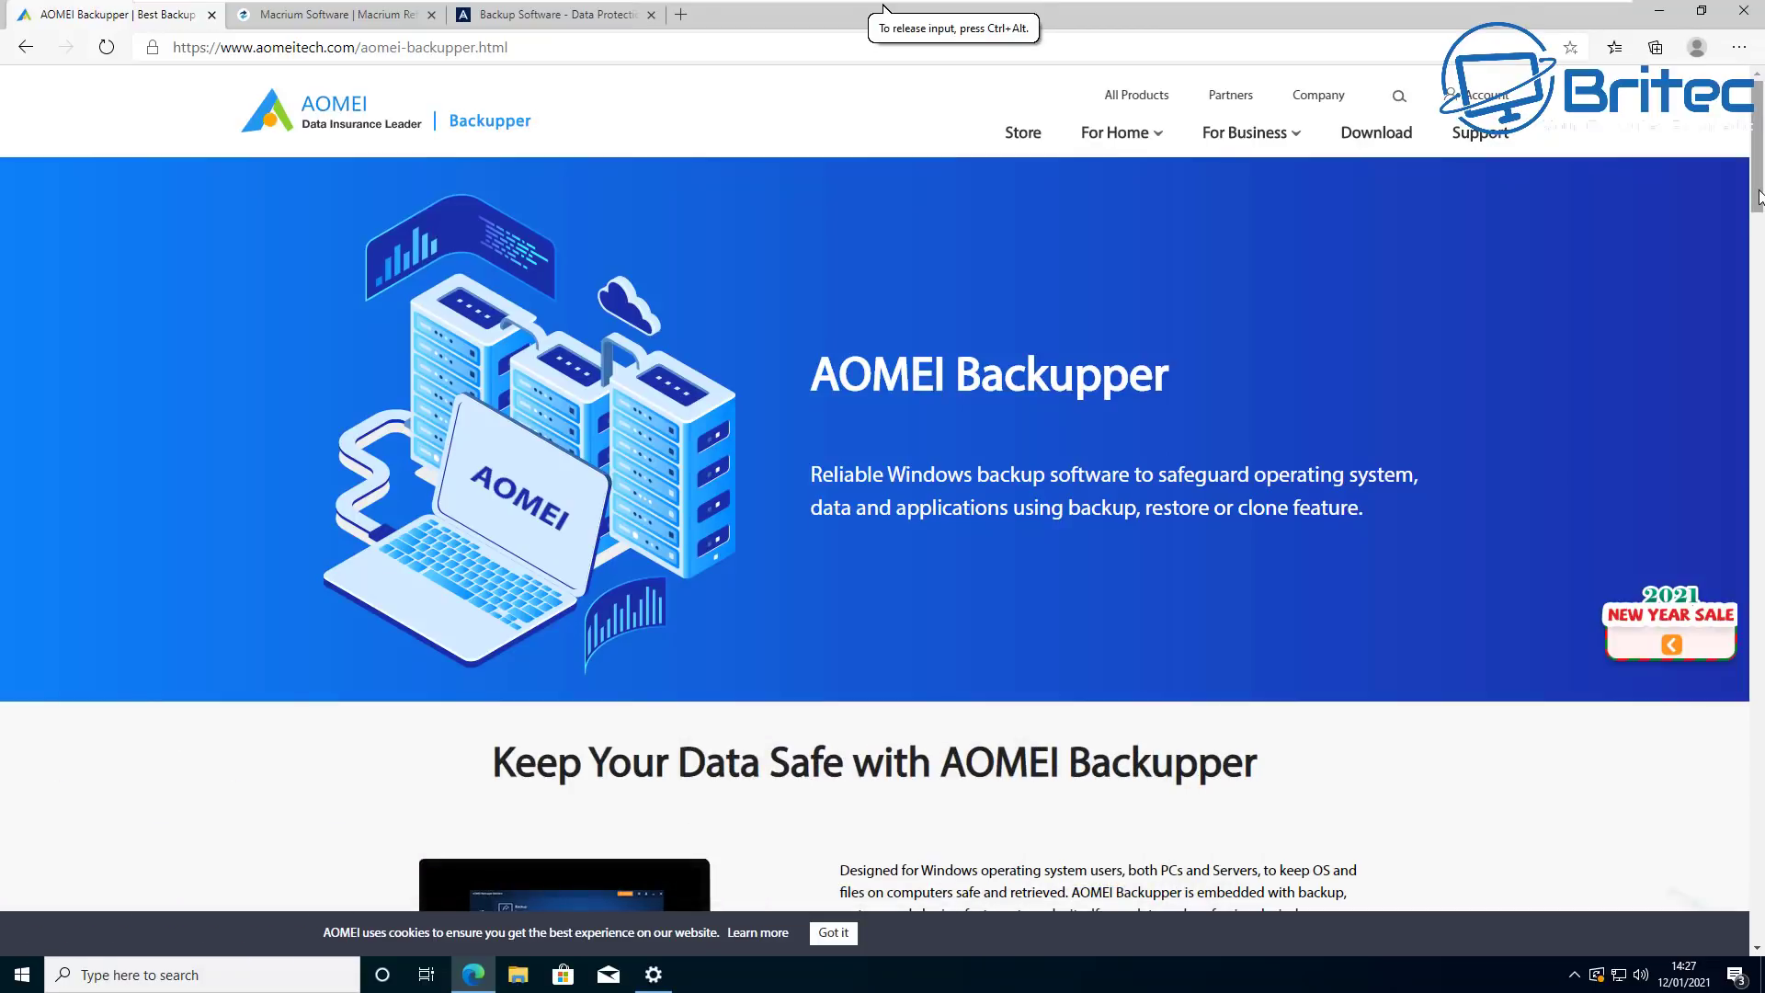
Browse the AOMEI Backupper, Macrium Reflect 7 Free and Acronis True Image 2021 tabs, then close Edge.
{"action": "left_click_drag", "start_coordinate": [1760, 196], "coordinate": [1760, 343]}
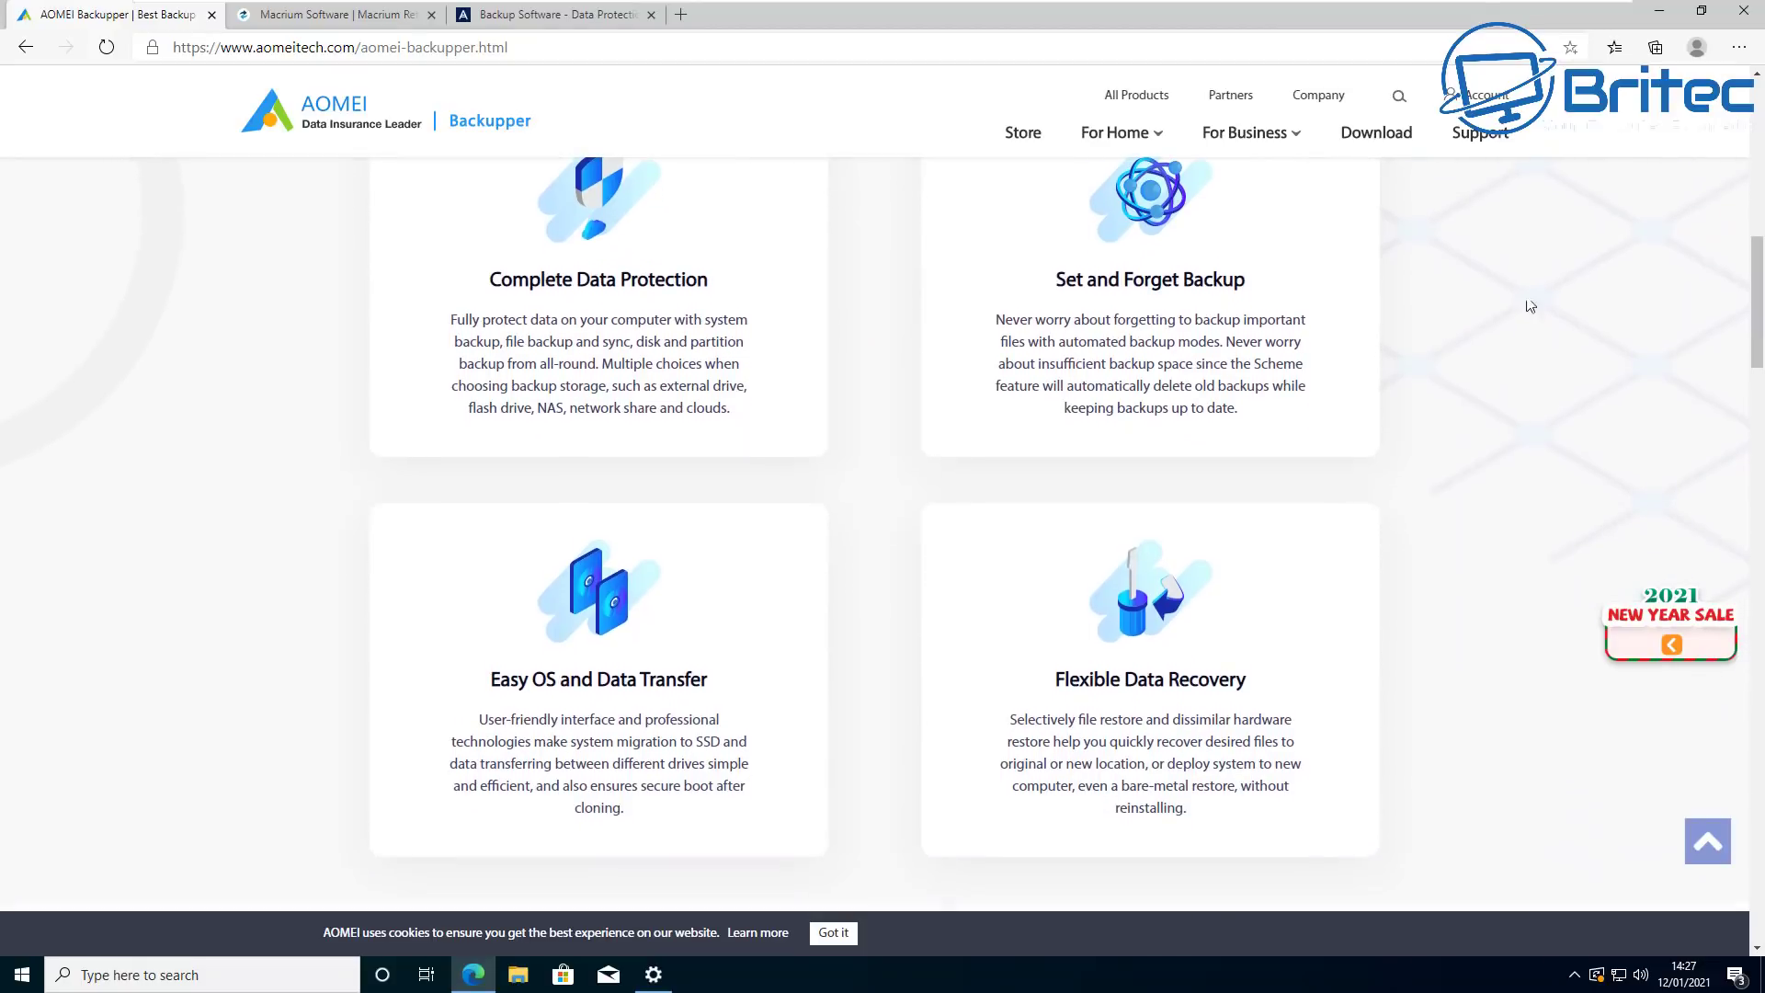
{"action": "left_click", "coordinate": [288, 20]}
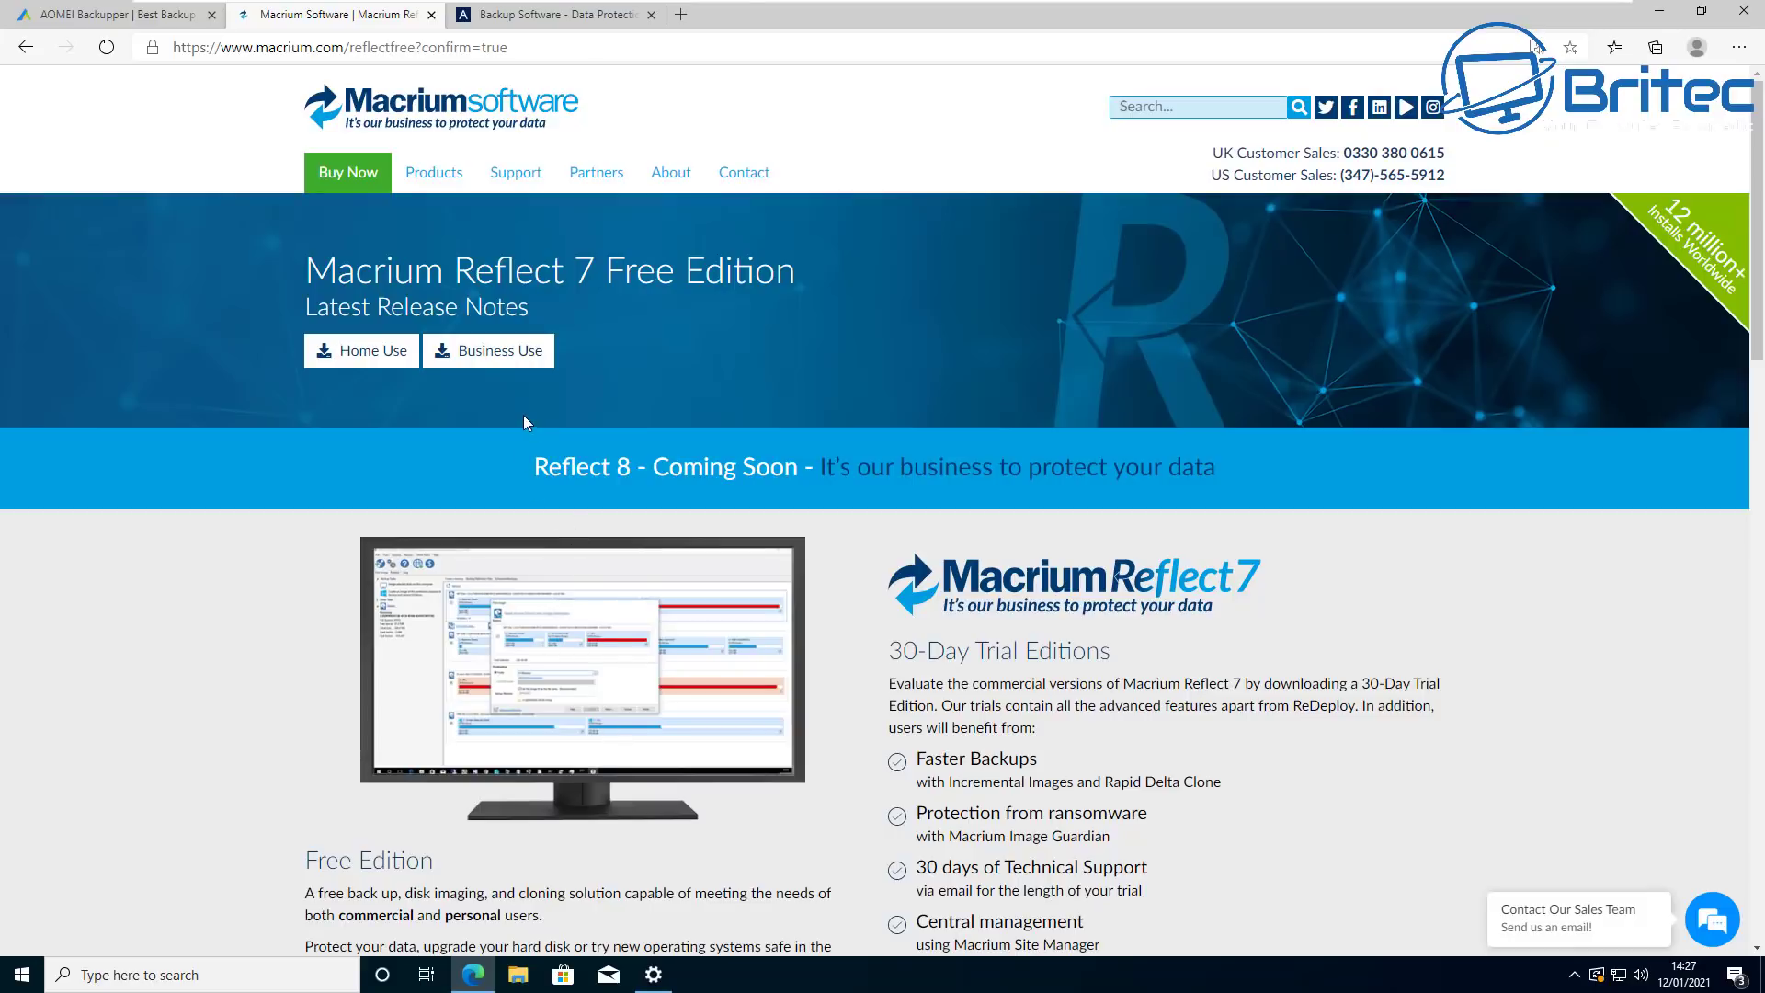
{"action": "left_click", "coordinate": [548, 15]}
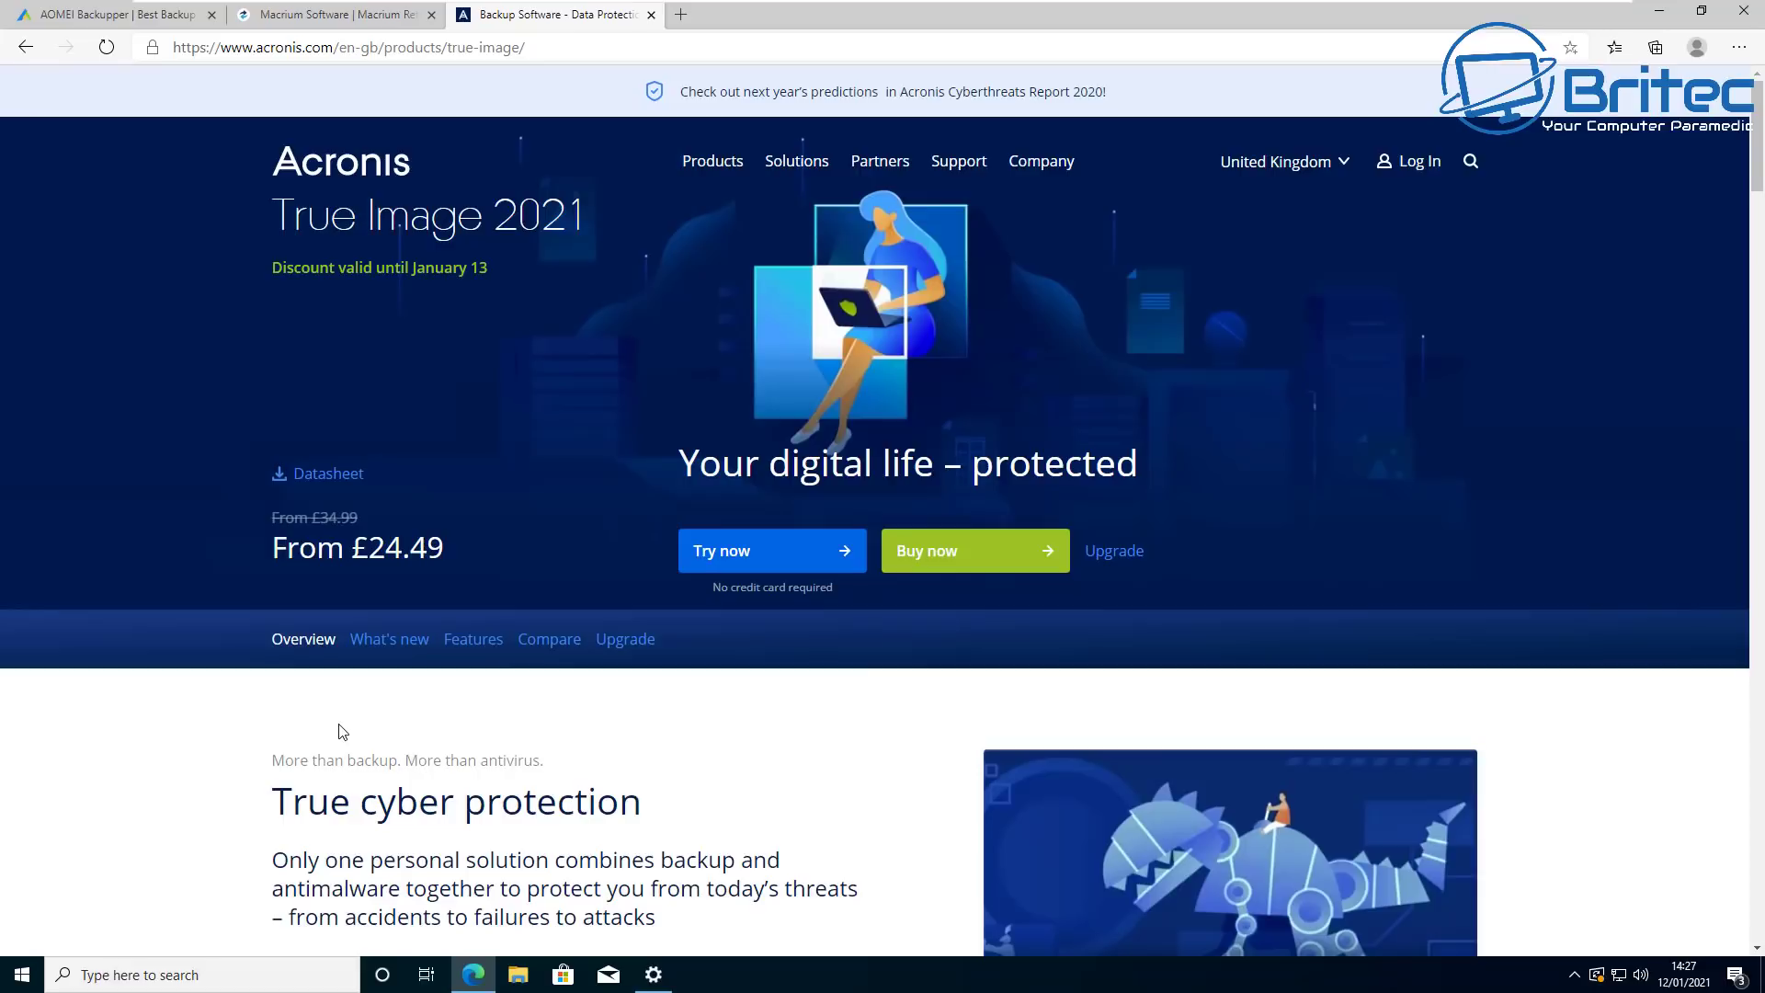
{"action": "scroll", "coordinate": [342, 731], "scroll_direction": "down", "scroll_amount": 7}
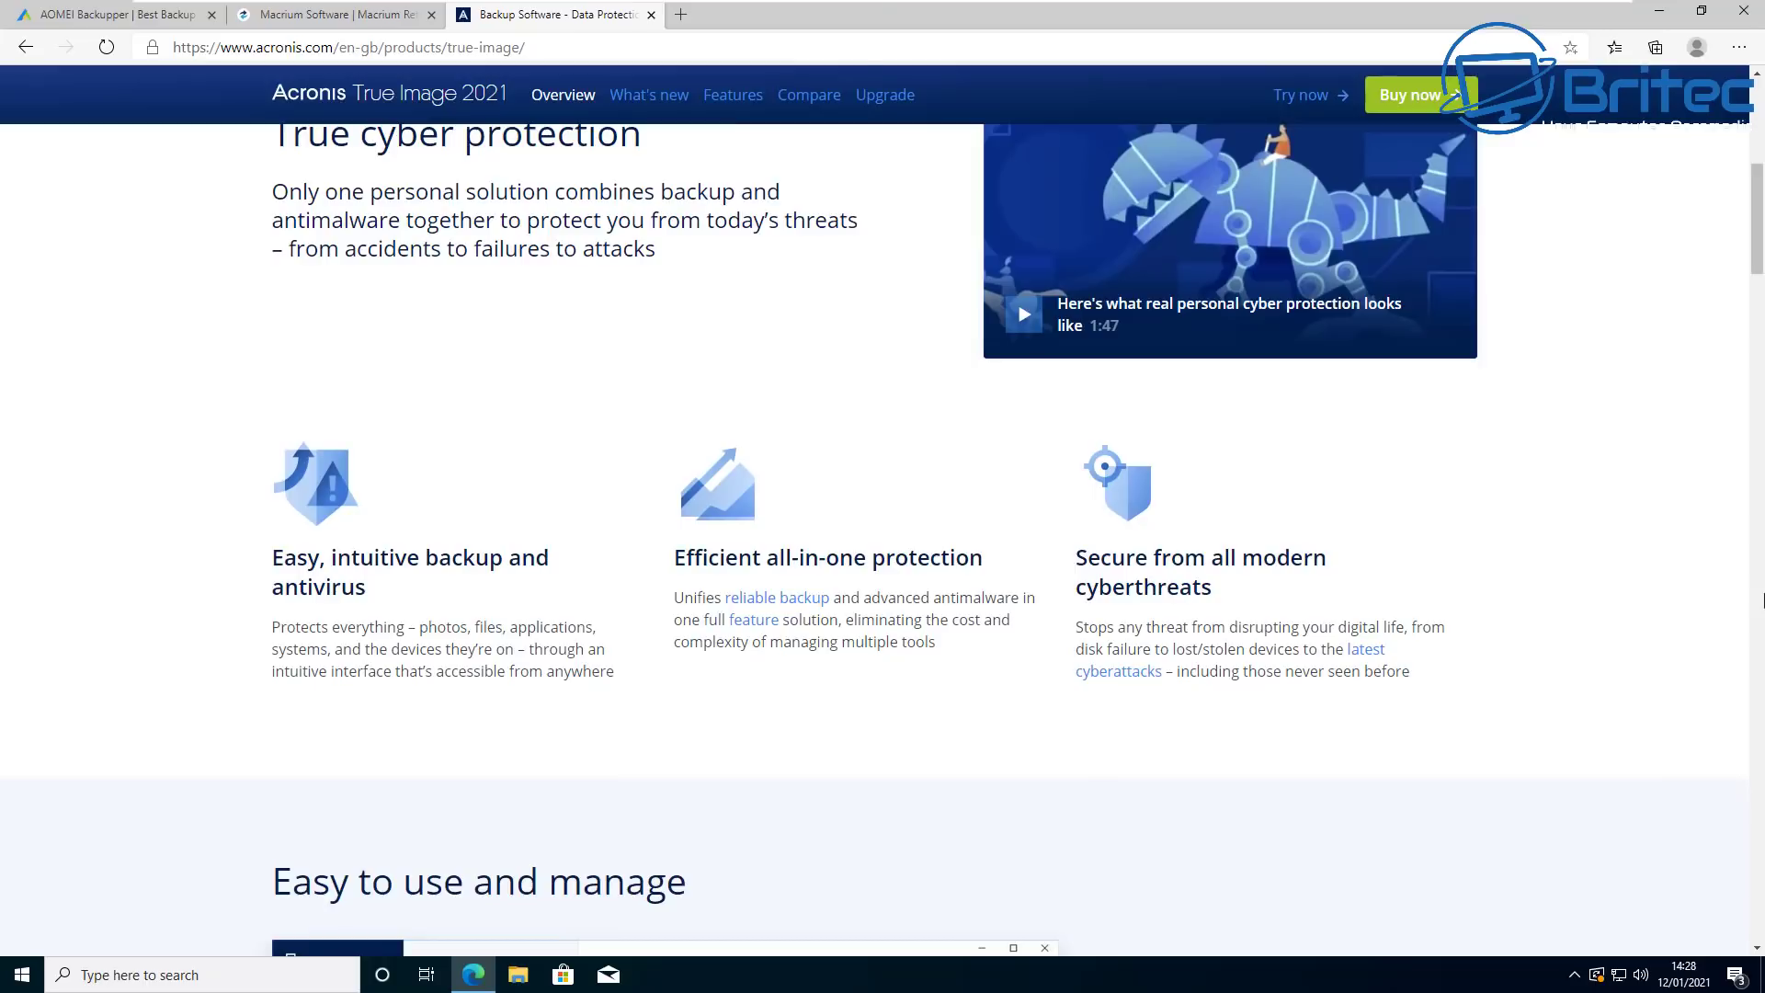
{"action": "left_click", "coordinate": [1745, 11]}
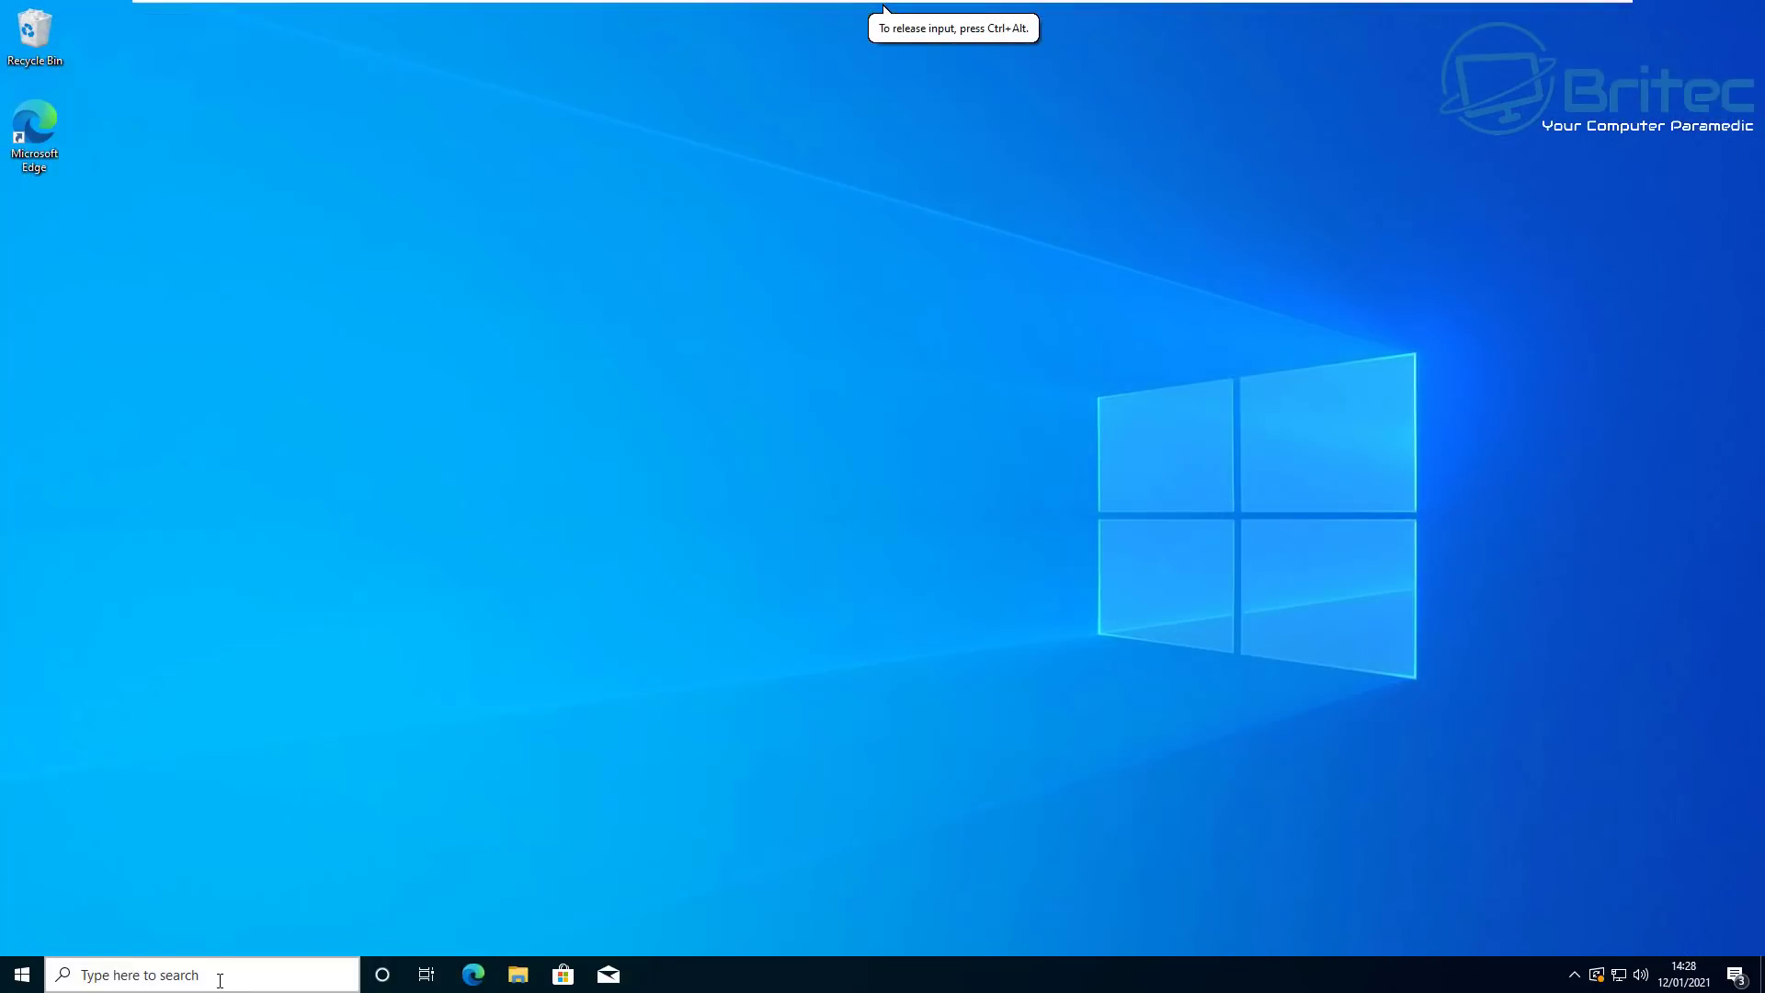
Find Backup settings by searching 'backup' and open More options under Back up using File History.
{"action": "left_click", "coordinate": [220, 980]}
{"action": "type", "text": "back"}
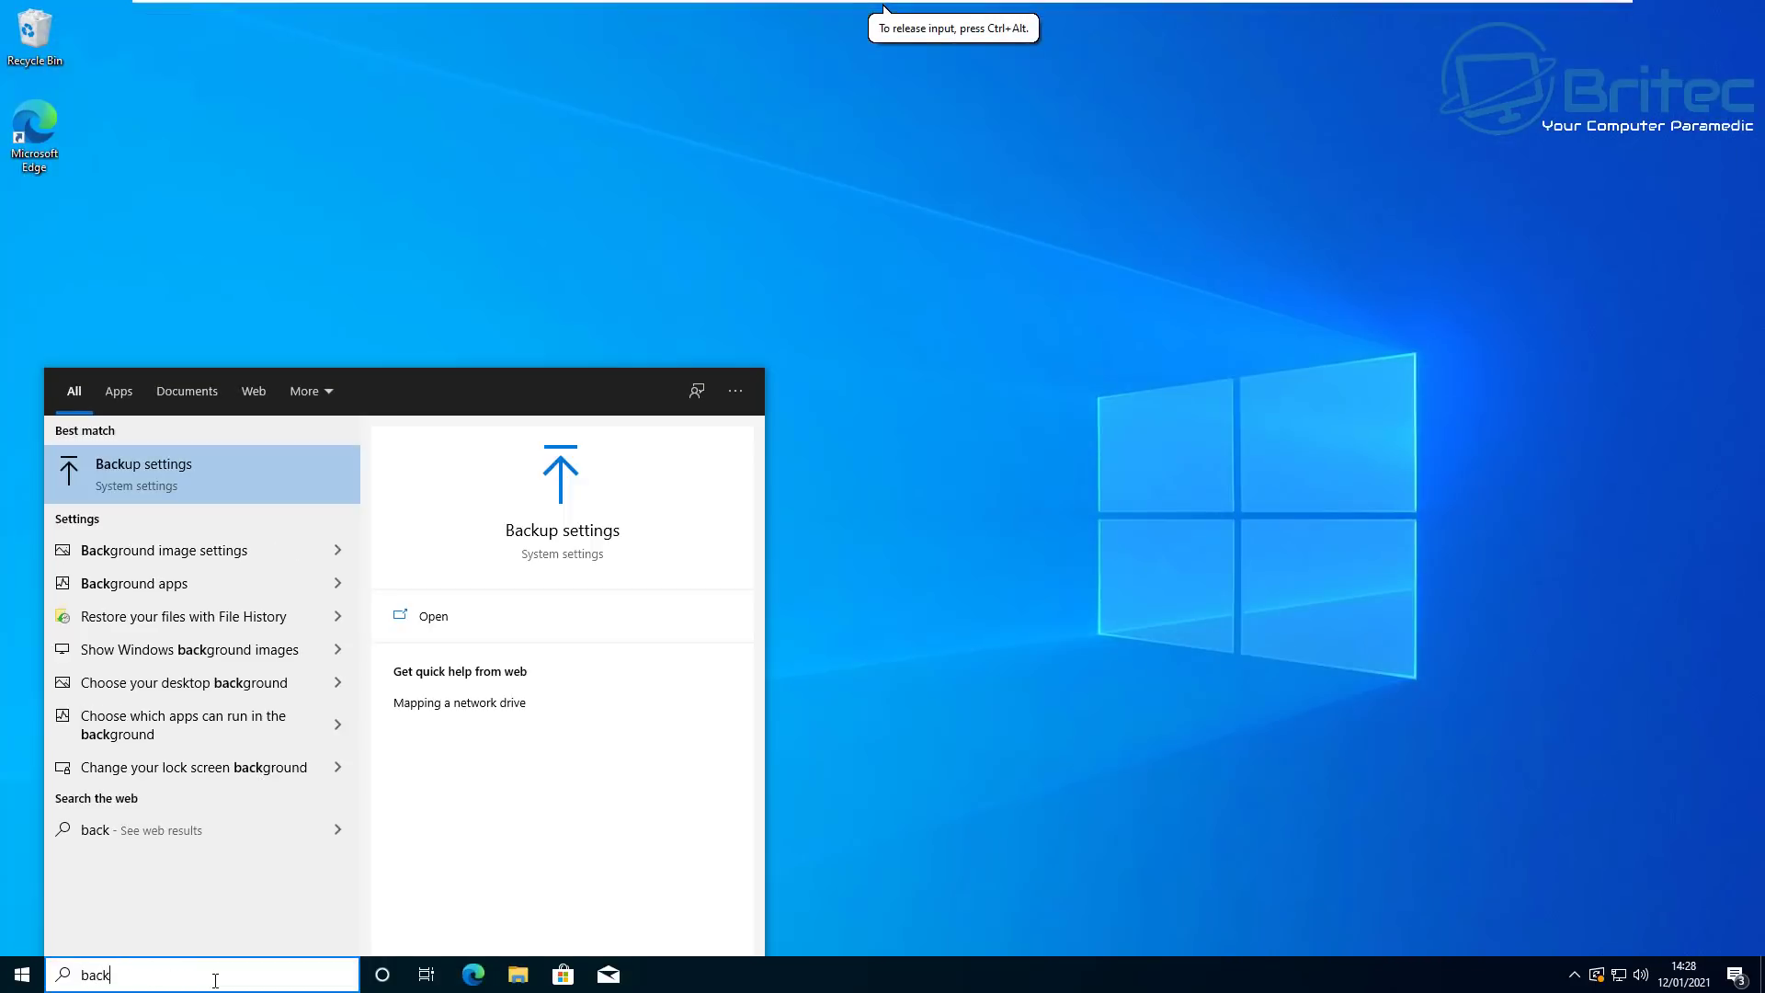
{"action": "type", "text": "up"}
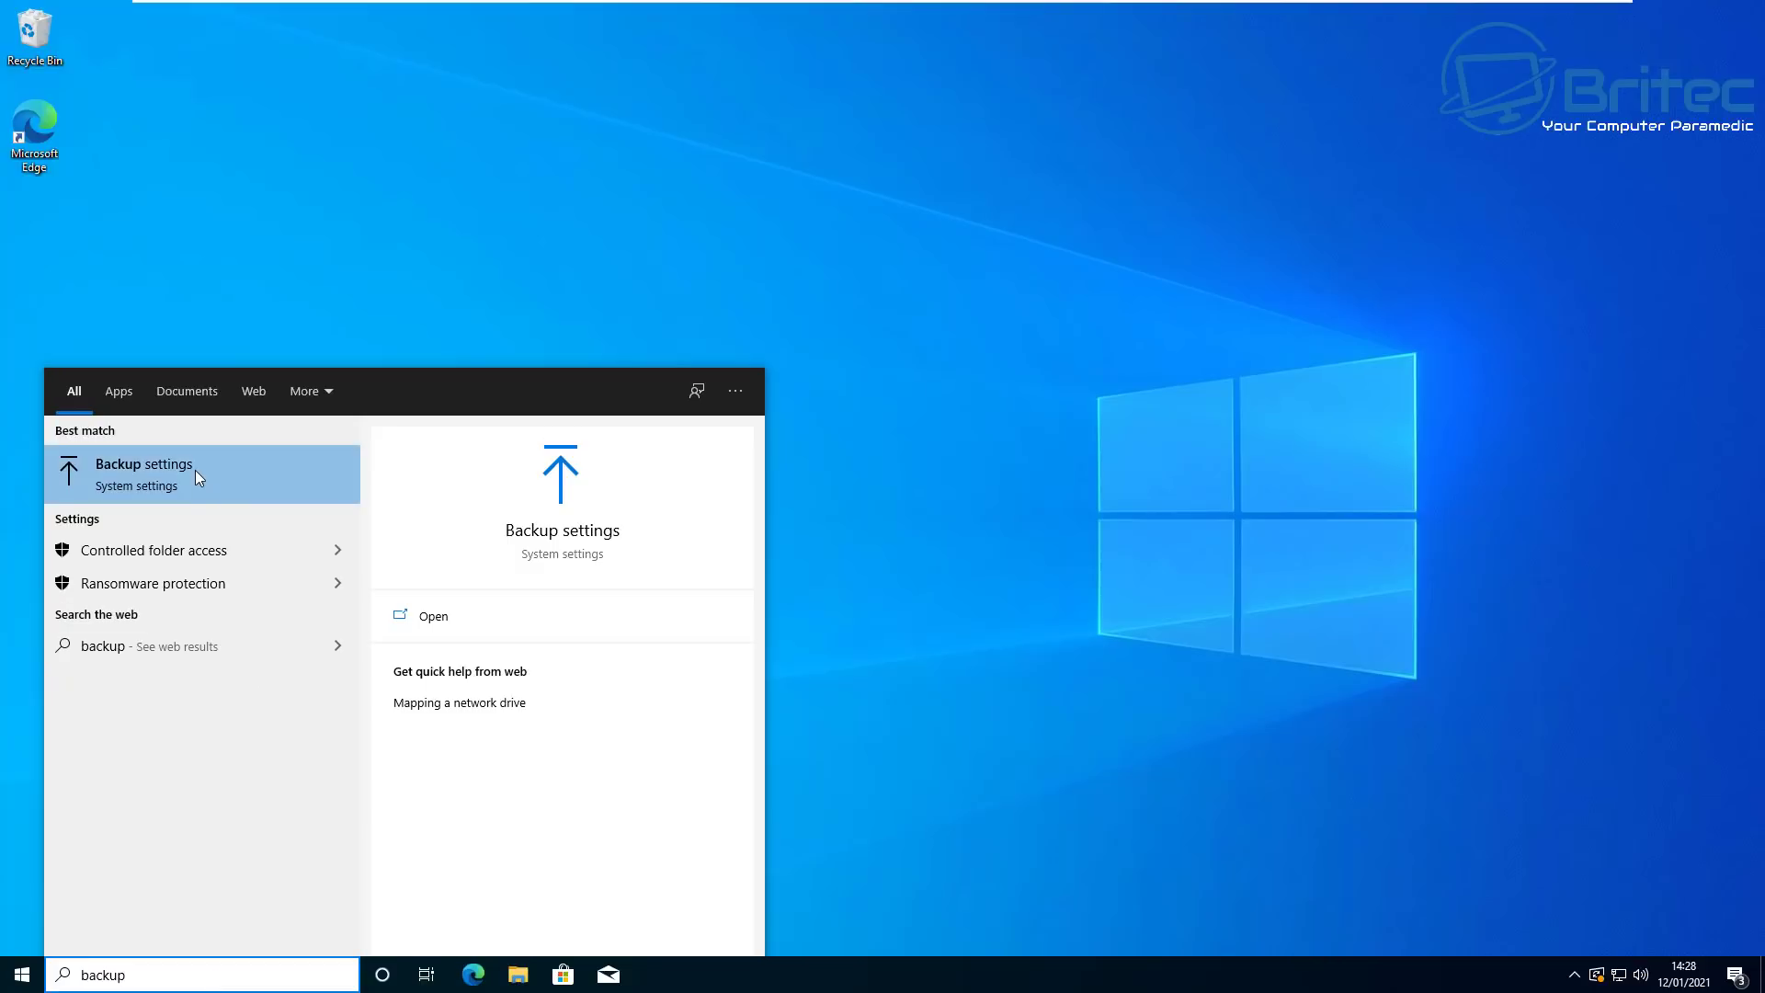
{"action": "left_click", "coordinate": [195, 469]}
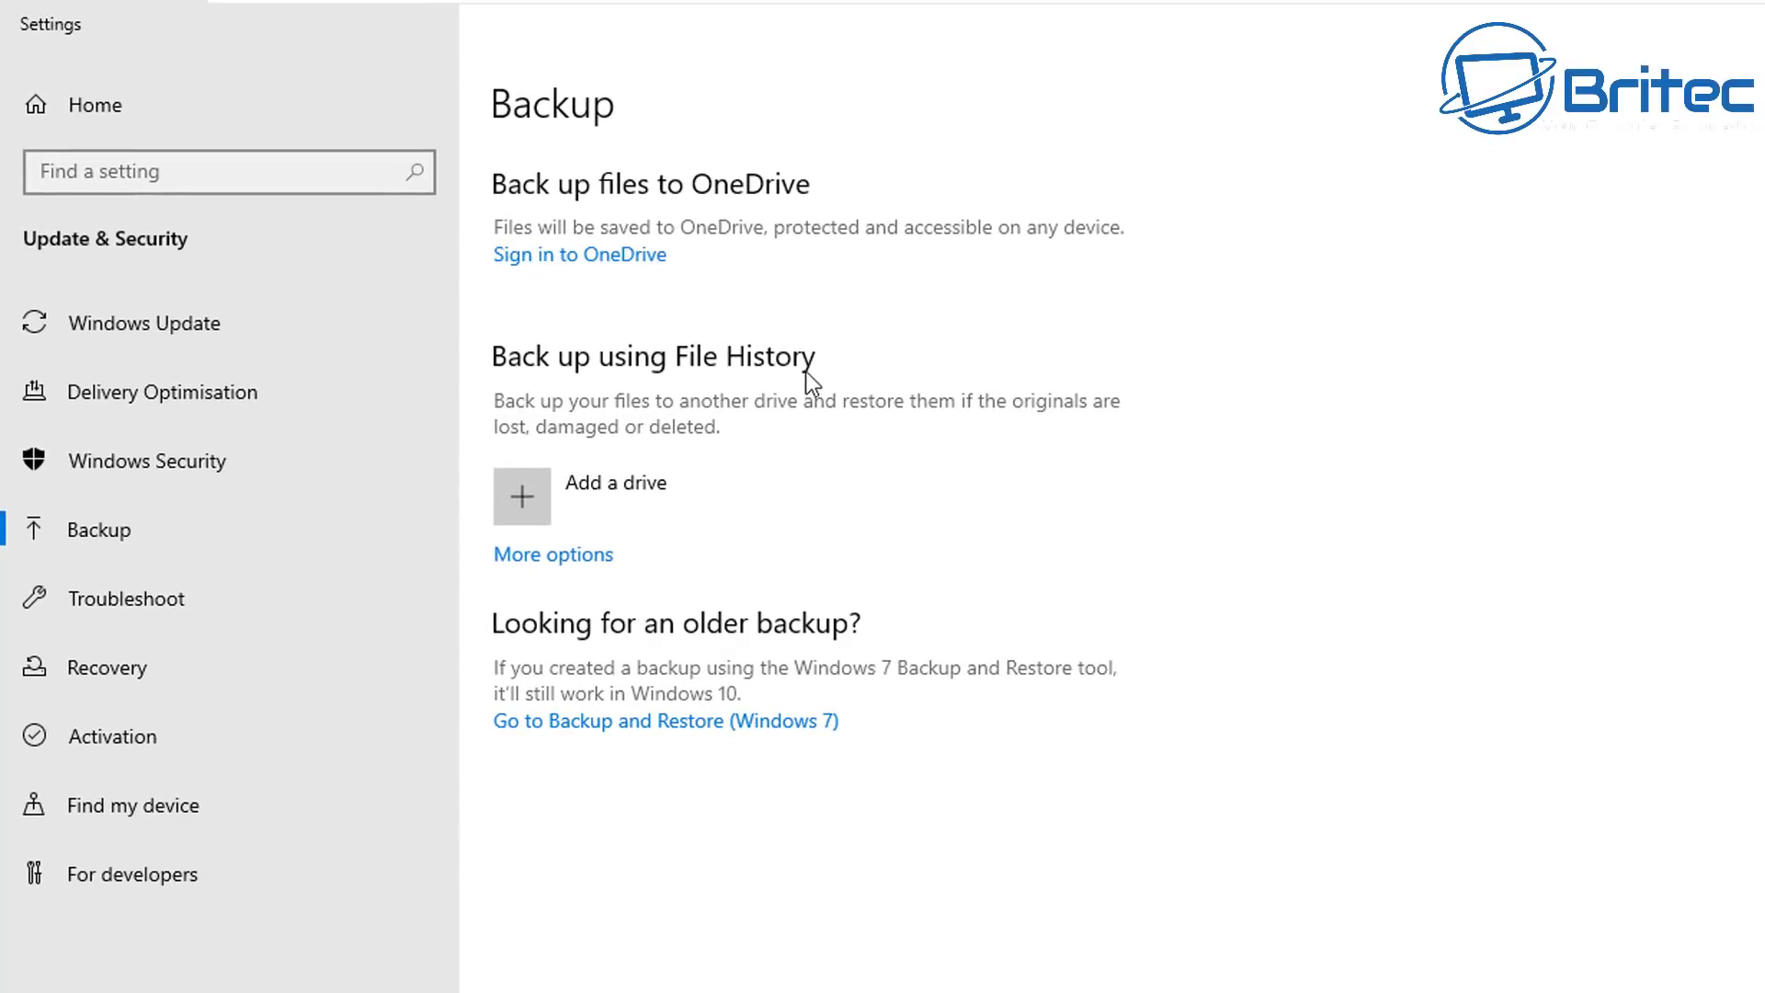
{"action": "left_click", "coordinate": [575, 557]}
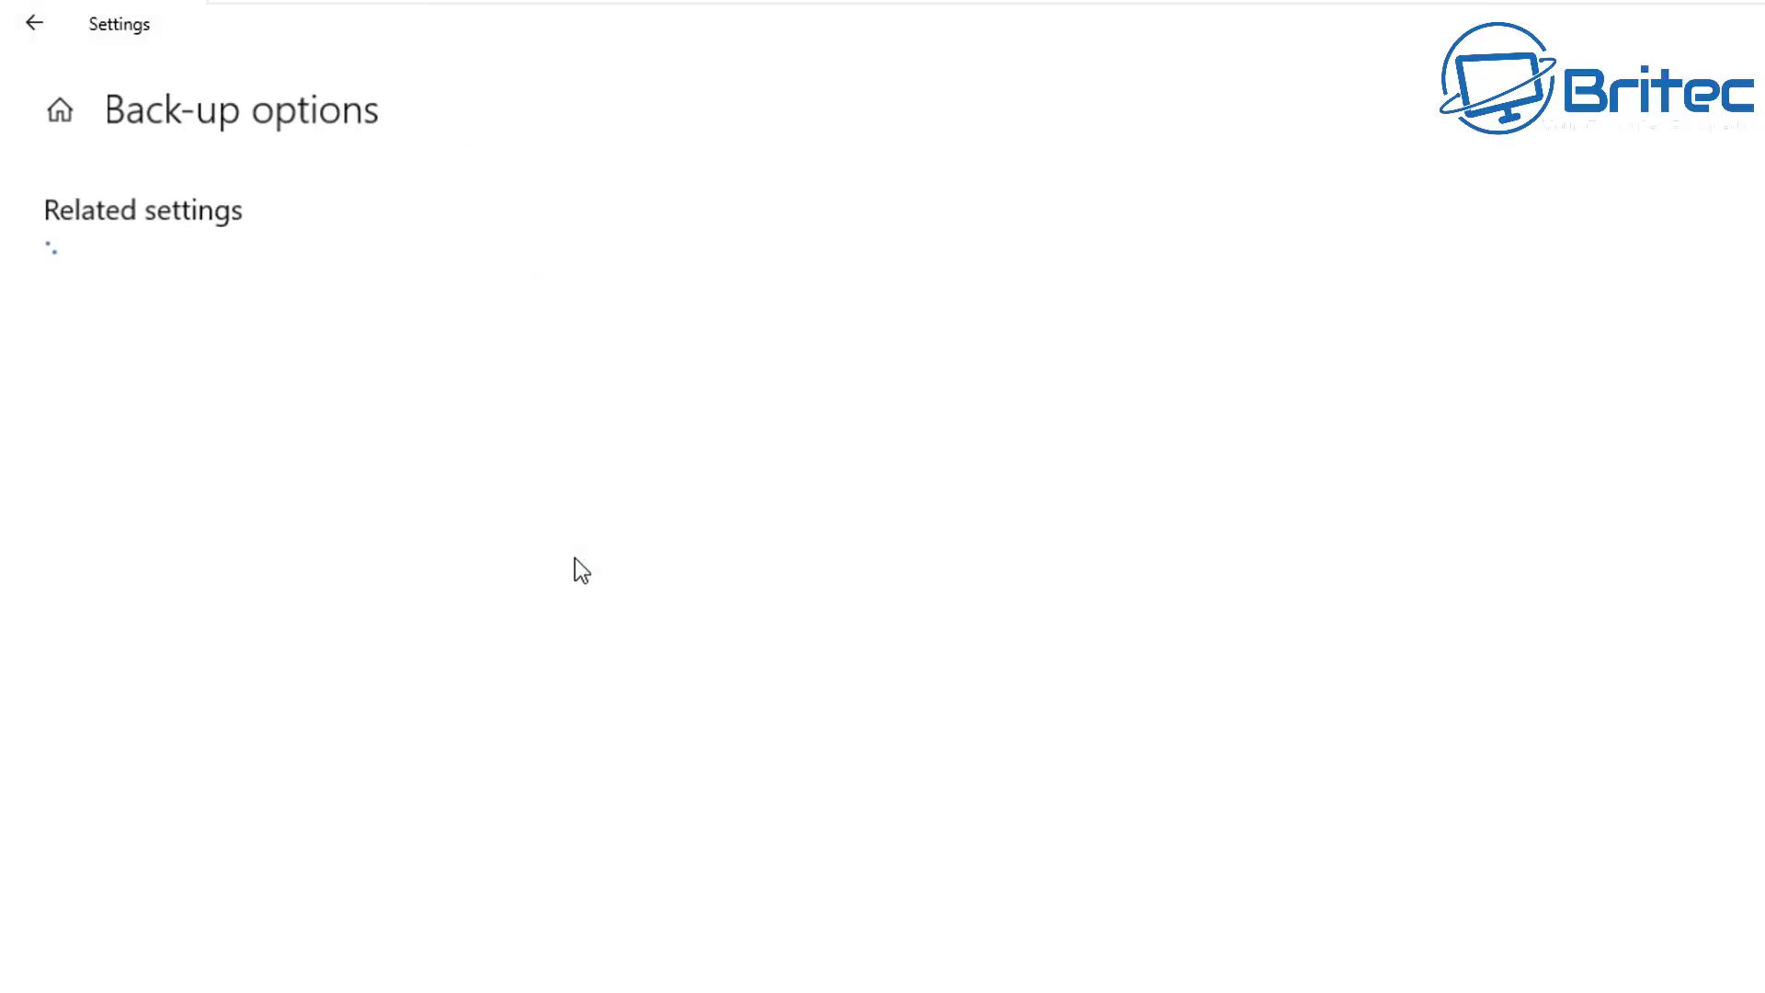
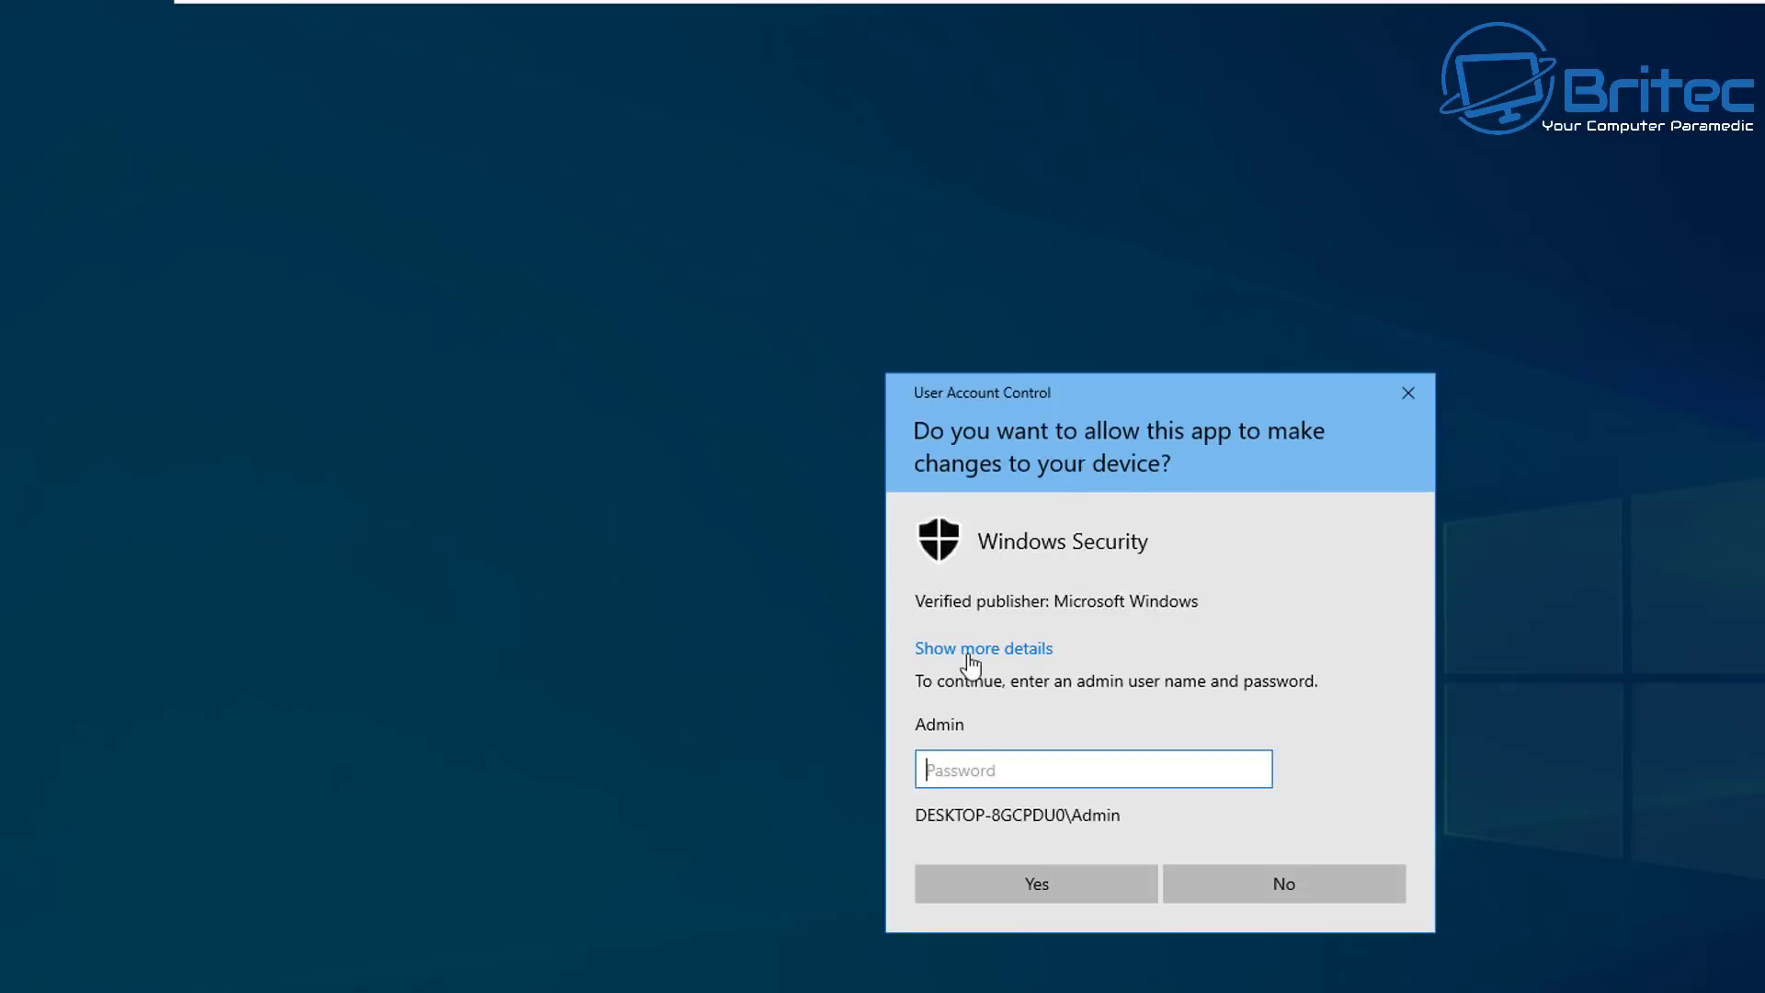
Decline the admin prompt and review the Account protection and Firewall & network protection pages.
{"action": "left_click", "coordinate": [1237, 881]}
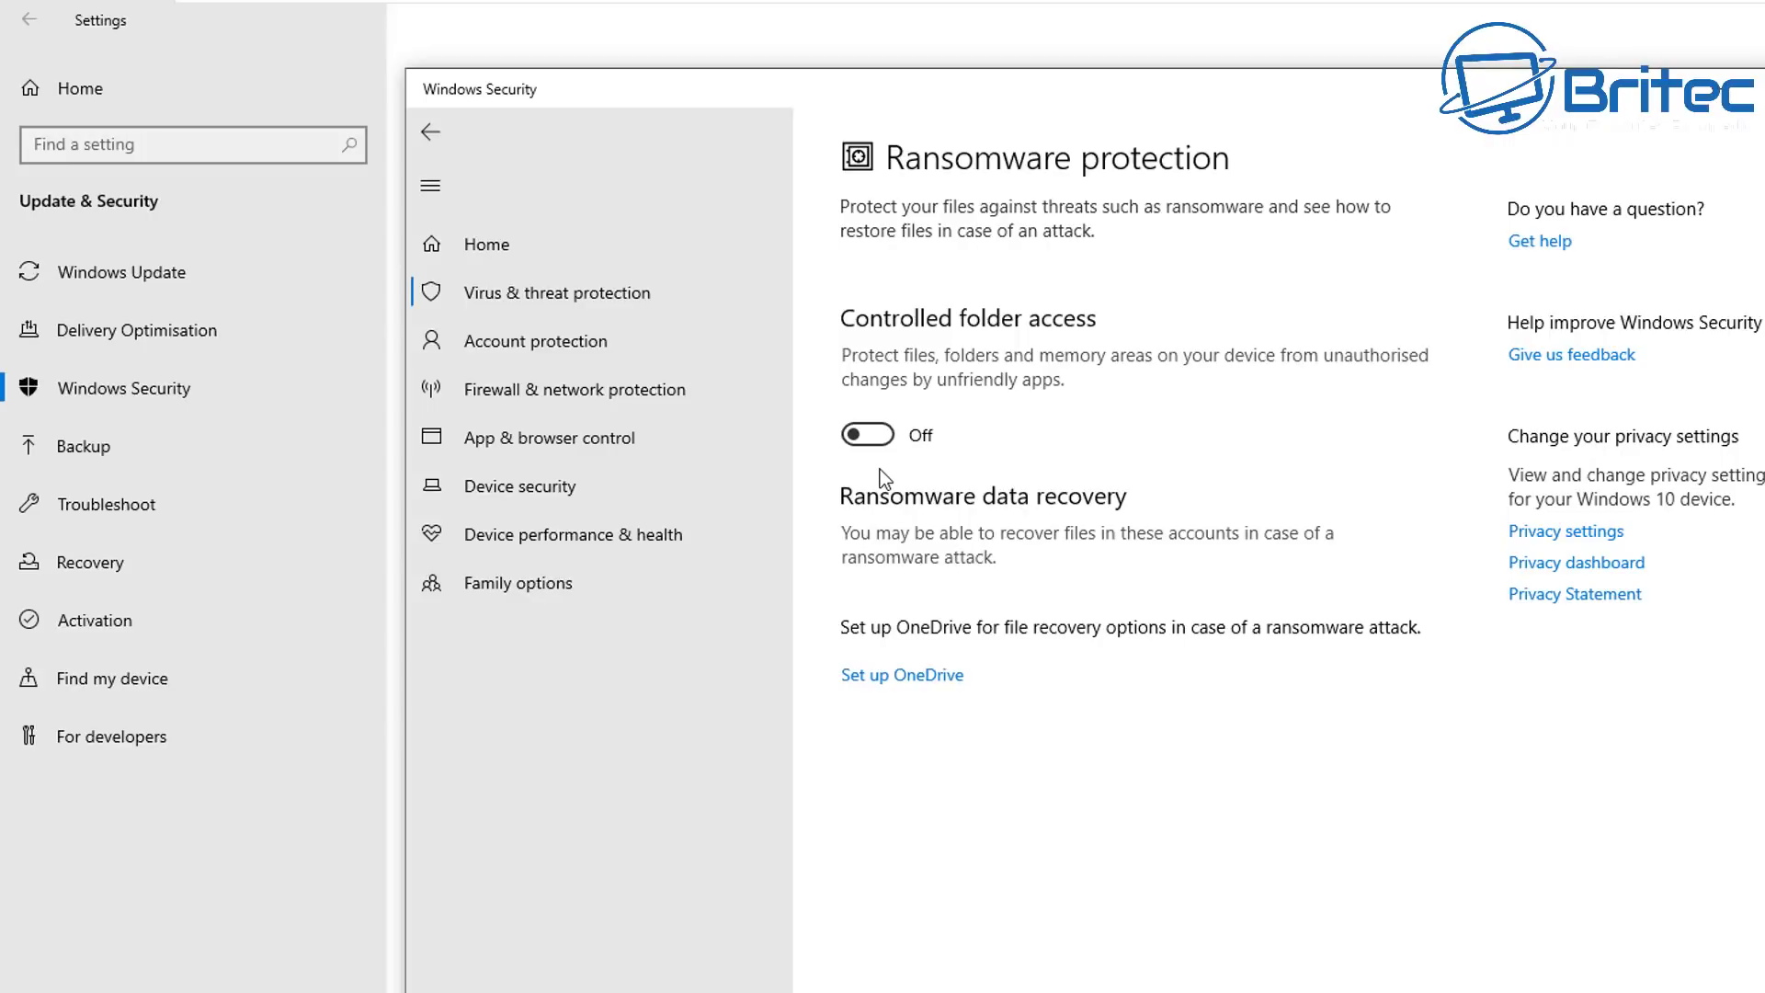
{"action": "left_click", "coordinate": [550, 346]}
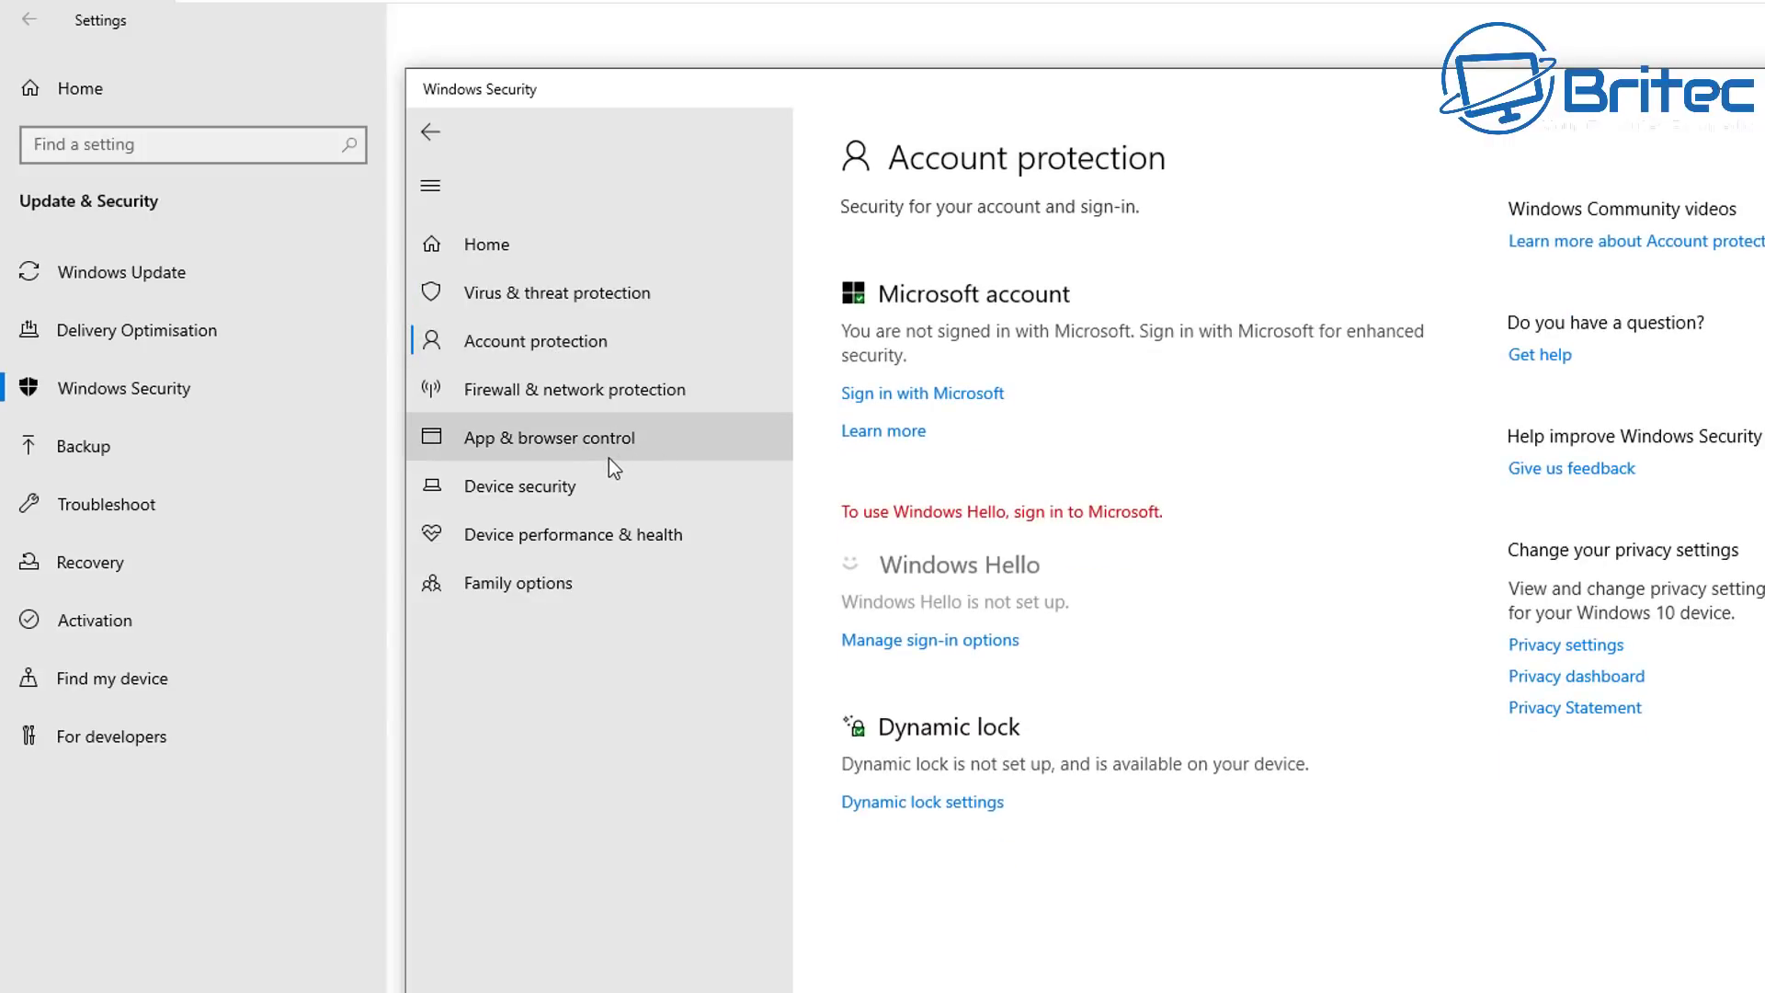
{"action": "left_click", "coordinate": [531, 406]}
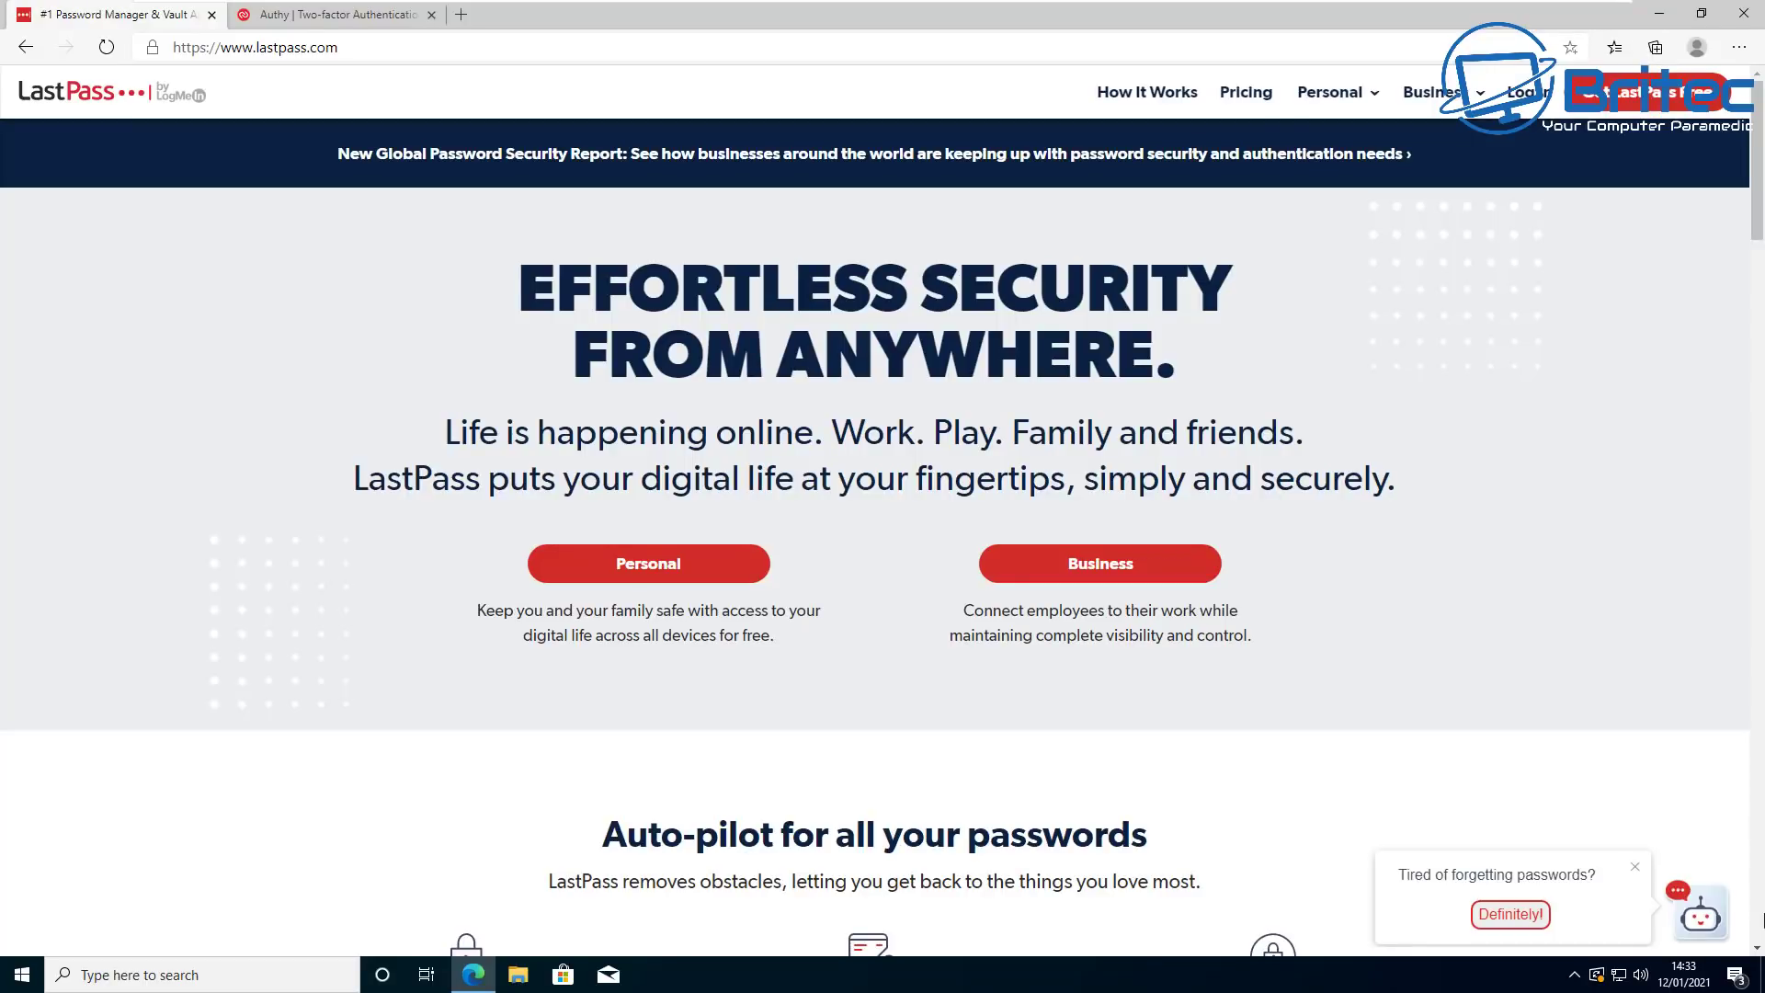
Go from LastPass's Personal page to the free account sign-up page.
{"action": "left_click", "coordinate": [663, 570]}
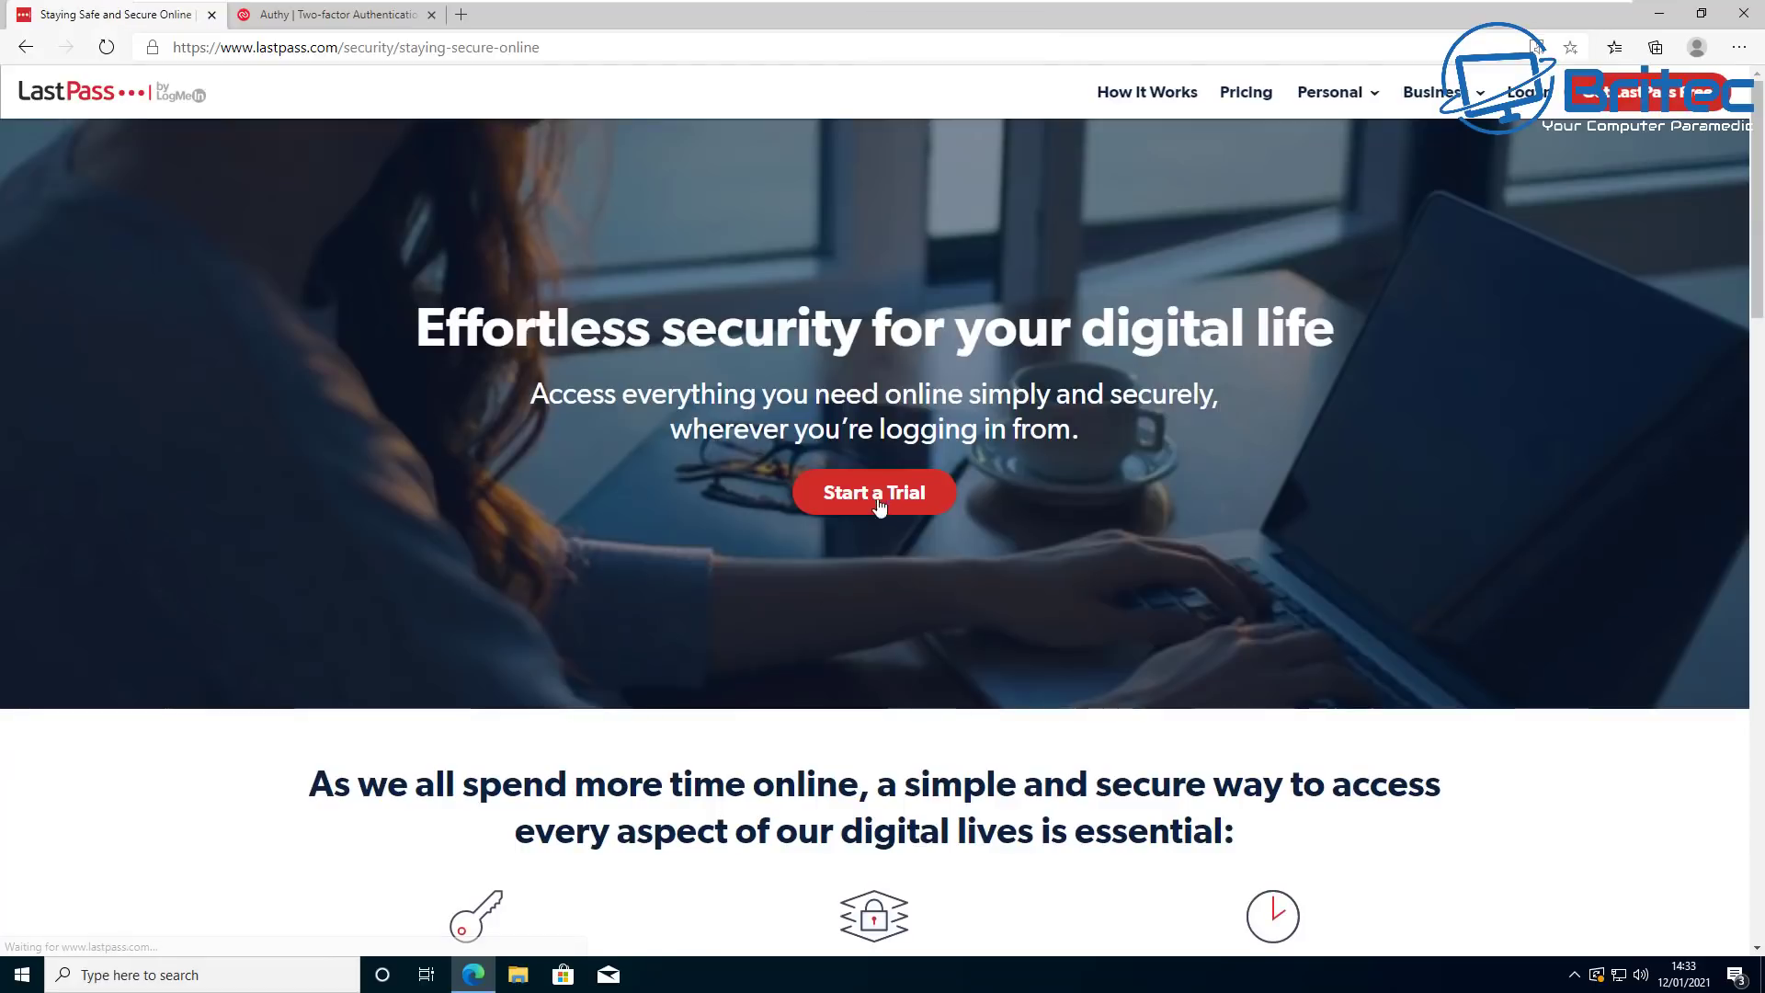
{"action": "left_click", "coordinate": [1620, 104]}
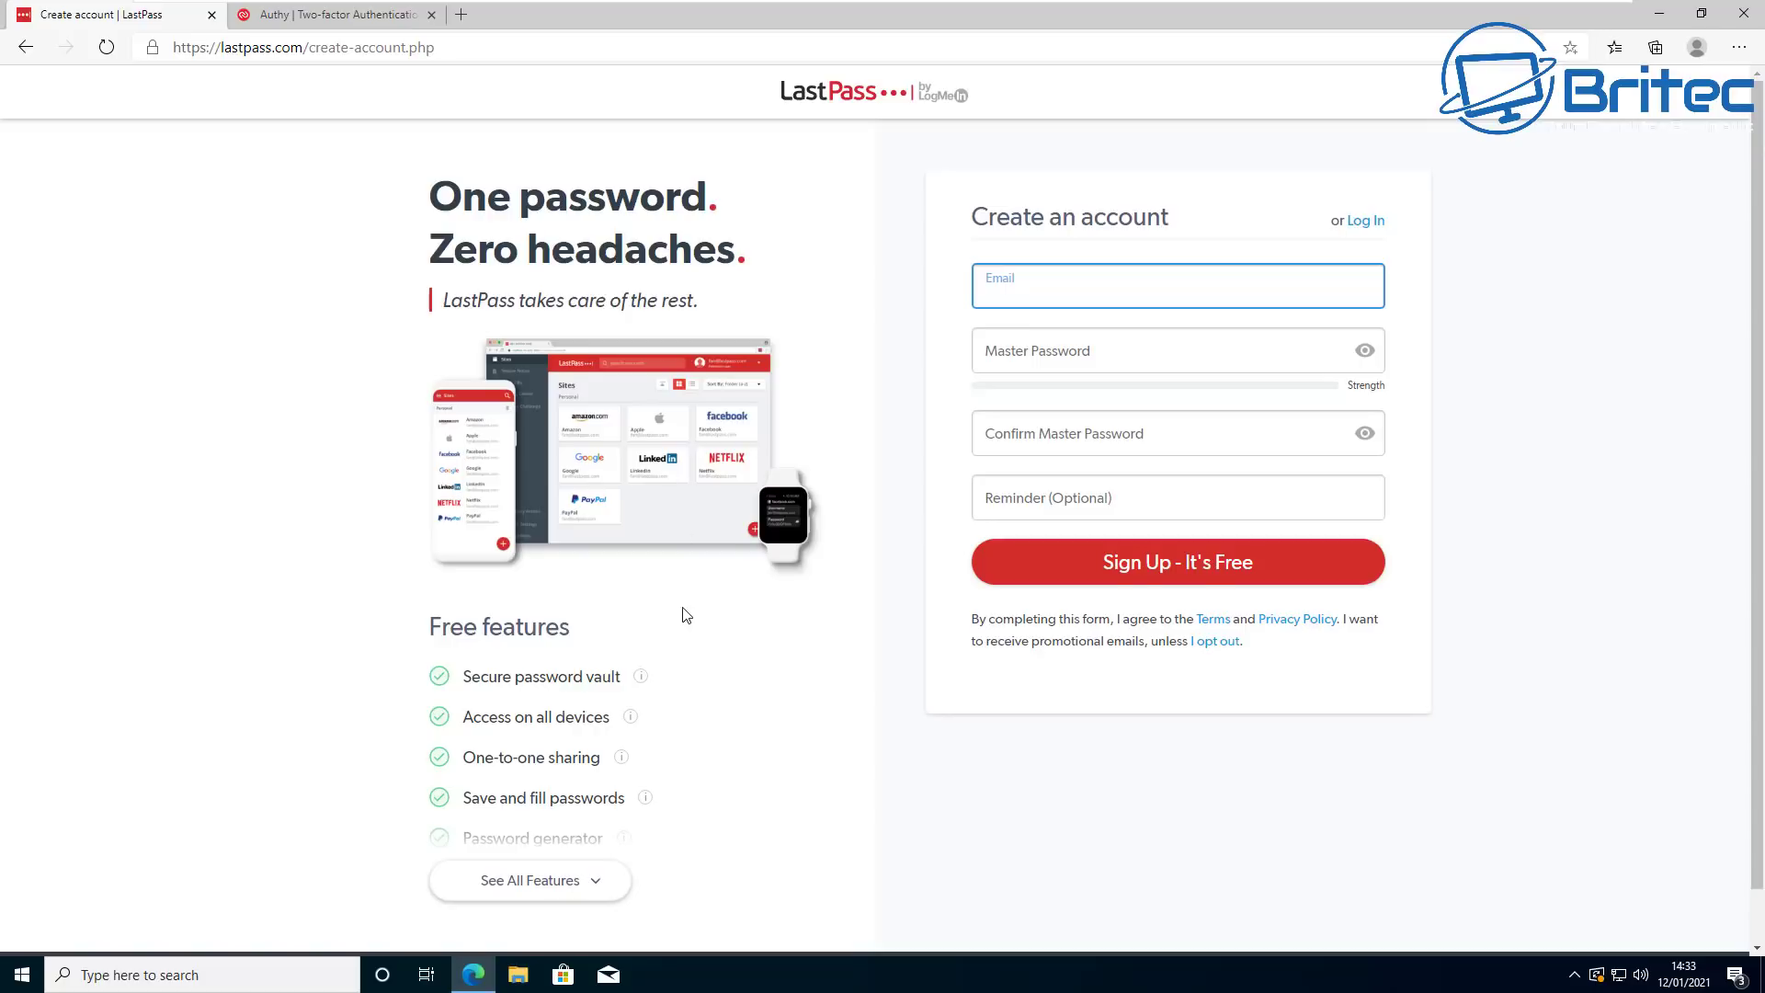
{"action": "scroll", "coordinate": [681, 623], "scroll_direction": "down", "scroll_amount": 1}
Expand and browse LastPass's full feature list, then move to the Authy site.
{"action": "mouse_move", "coordinate": [634, 668]}
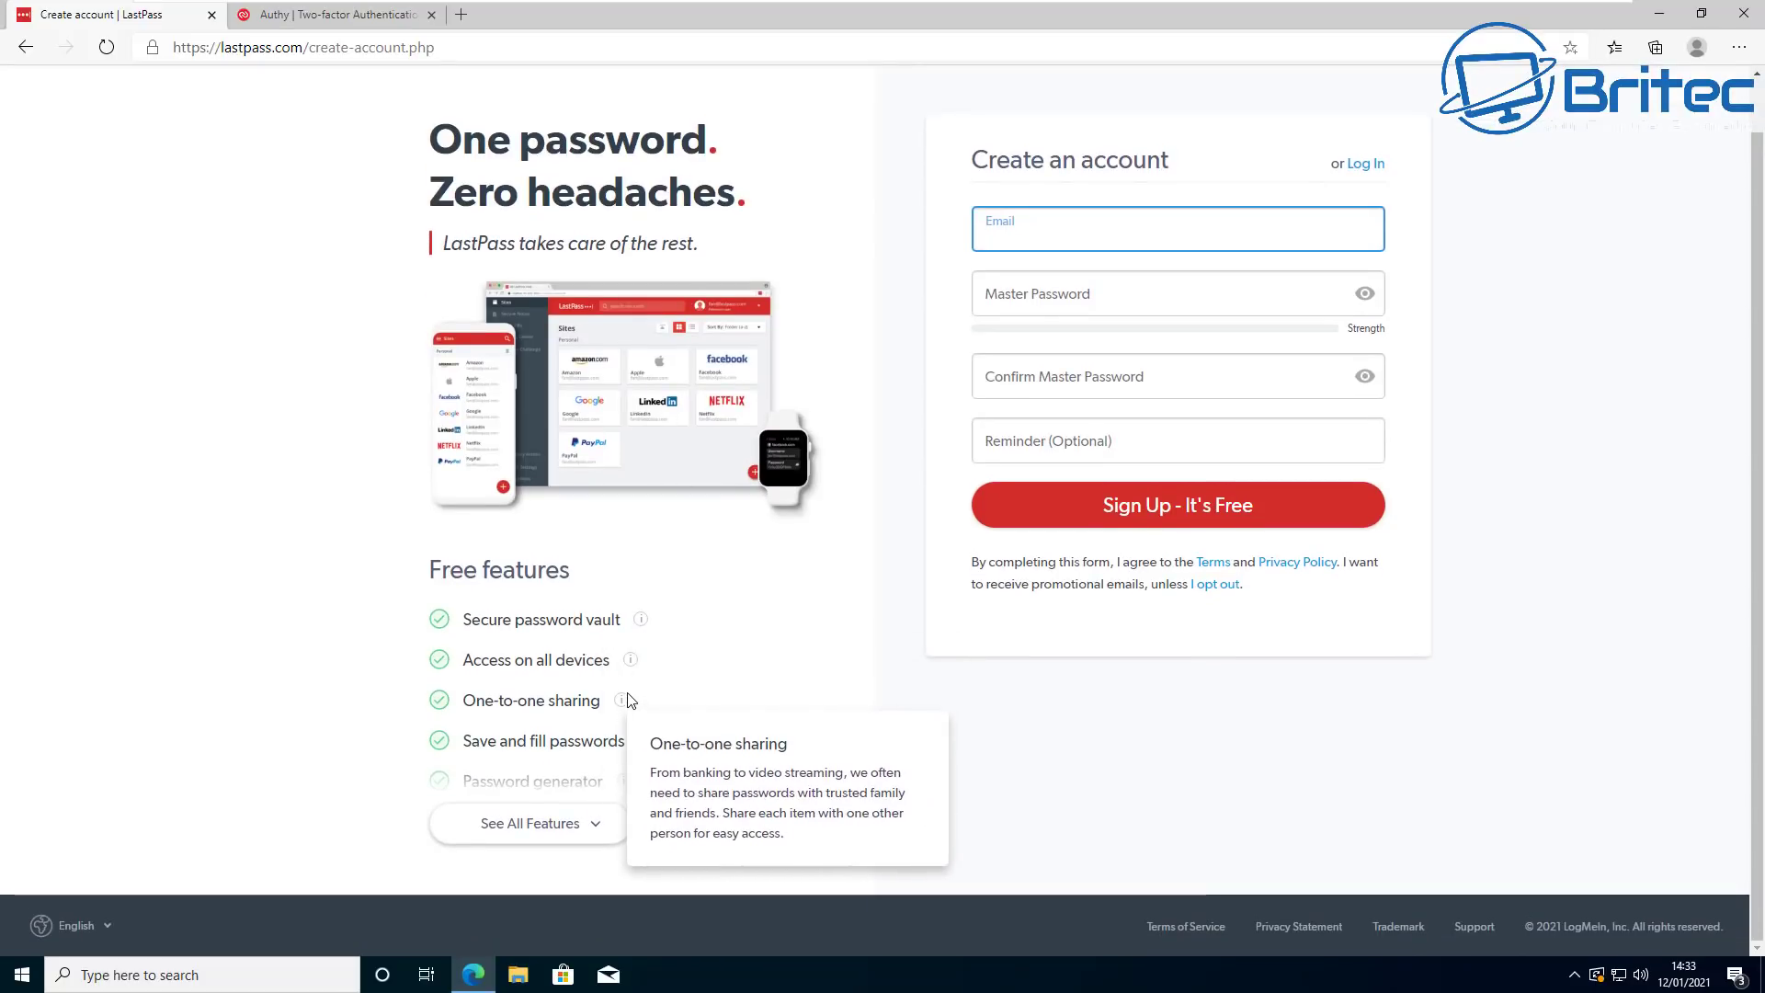
{"action": "left_click", "coordinate": [604, 842]}
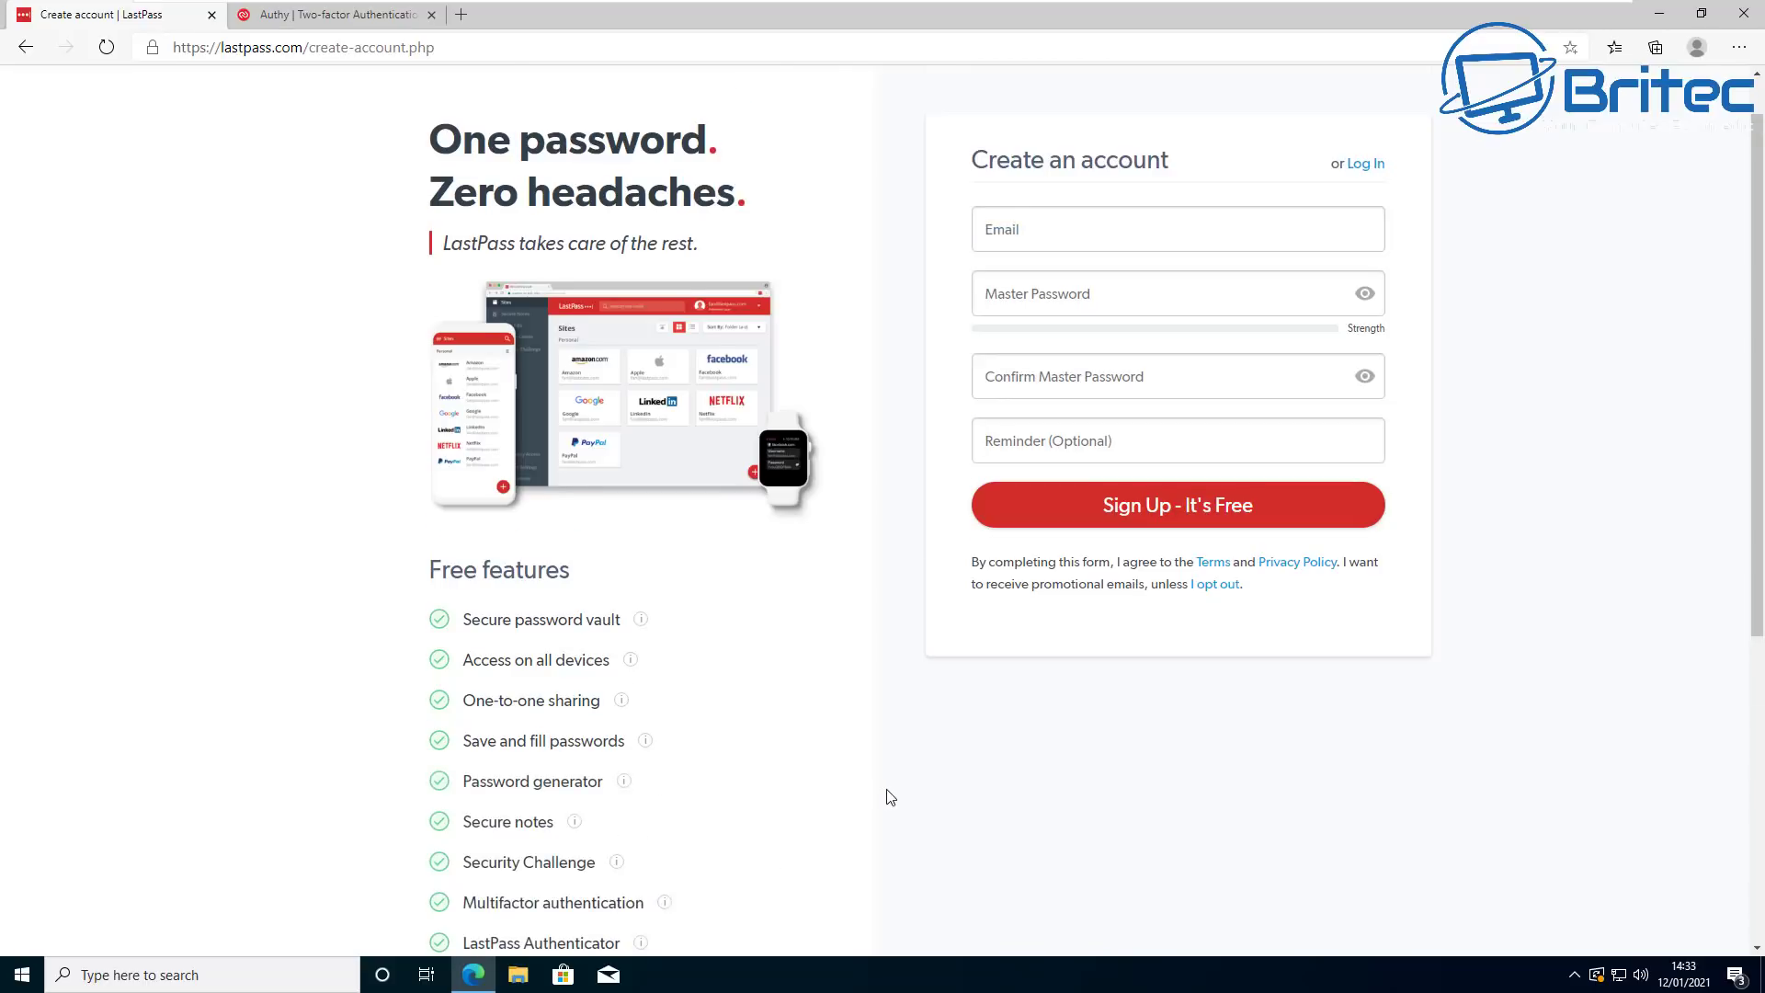
{"action": "scroll", "coordinate": [843, 788], "scroll_direction": "down", "scroll_amount": 3}
{"action": "mouse_move", "coordinate": [552, 508]}
{"action": "mouse_move", "coordinate": [519, 694]}
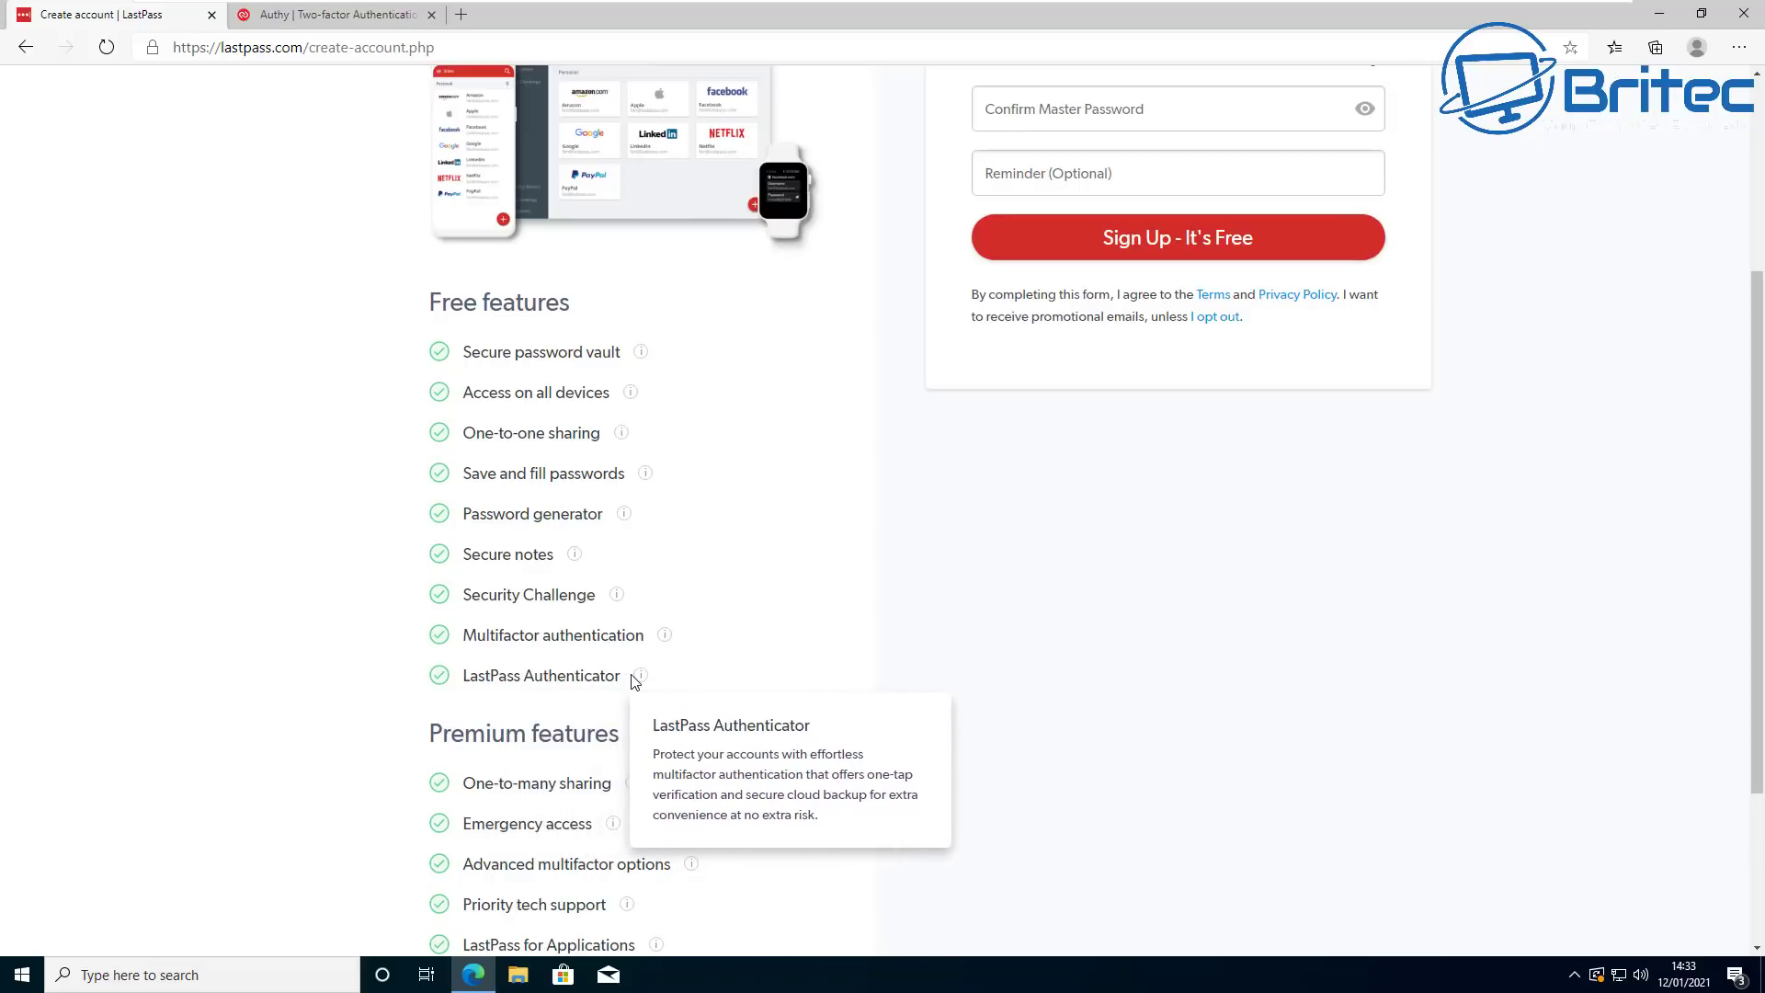
{"action": "scroll", "coordinate": [652, 705], "scroll_direction": "down", "scroll_amount": 2}
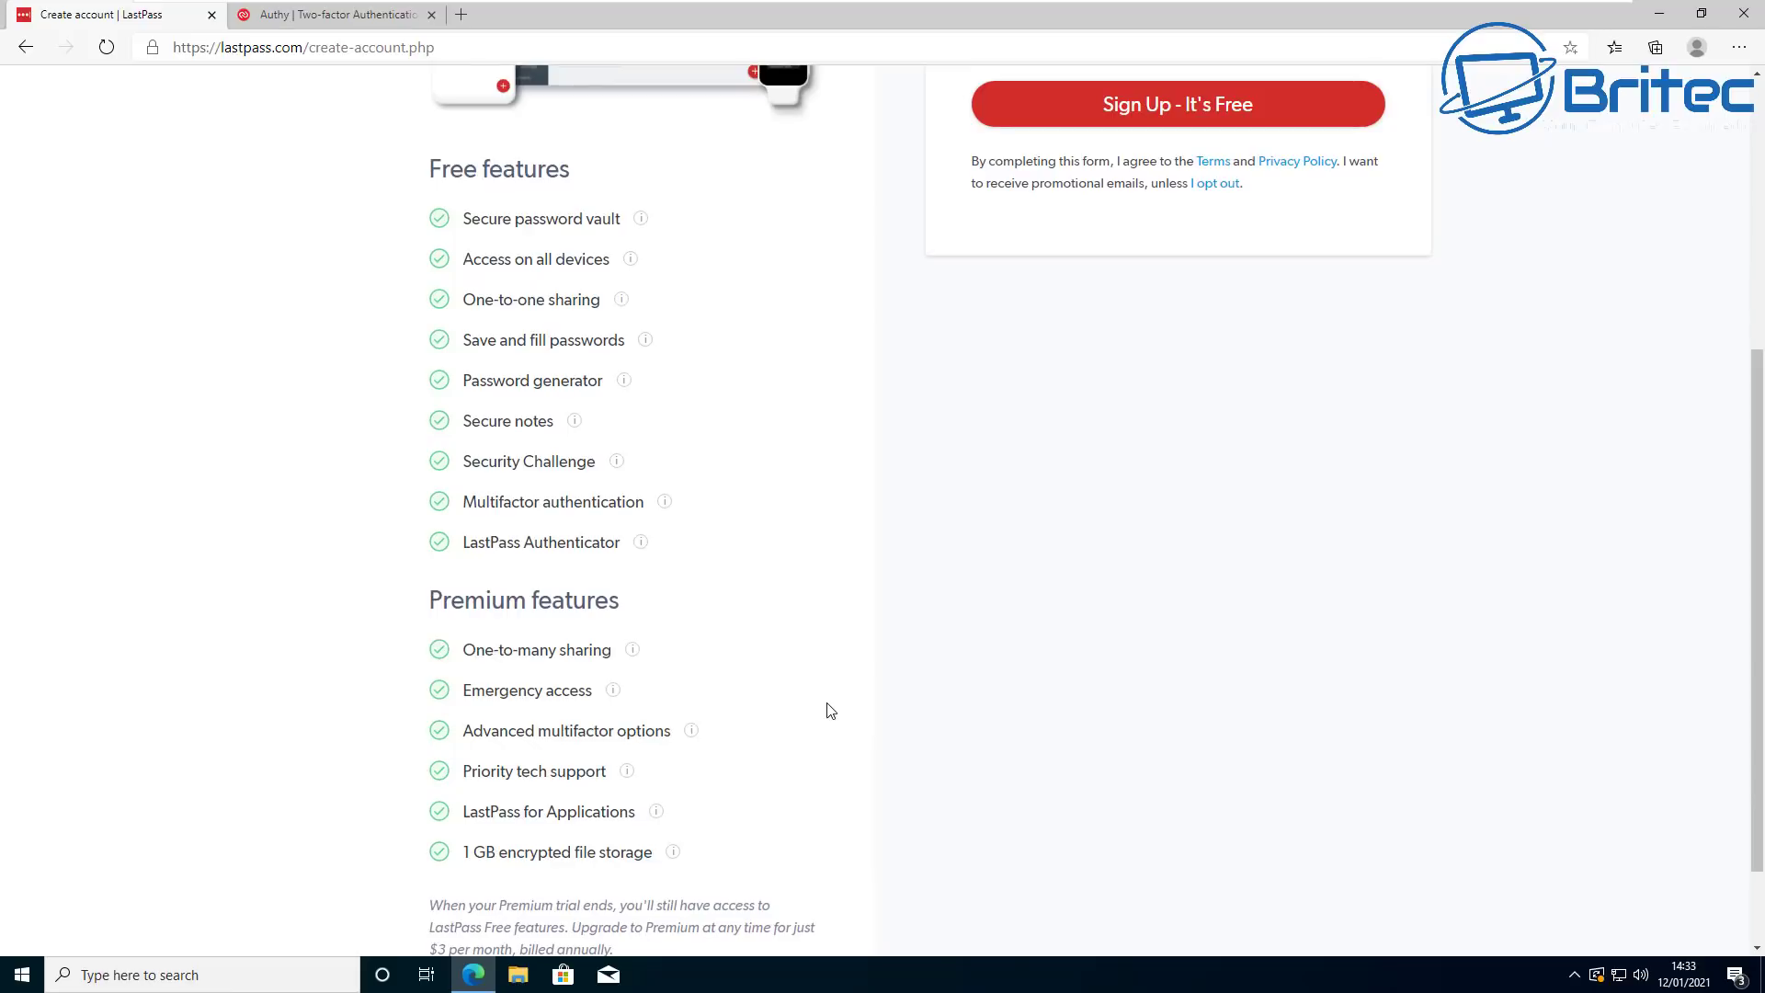
{"action": "scroll", "coordinate": [831, 711], "scroll_direction": "up", "scroll_amount": 5}
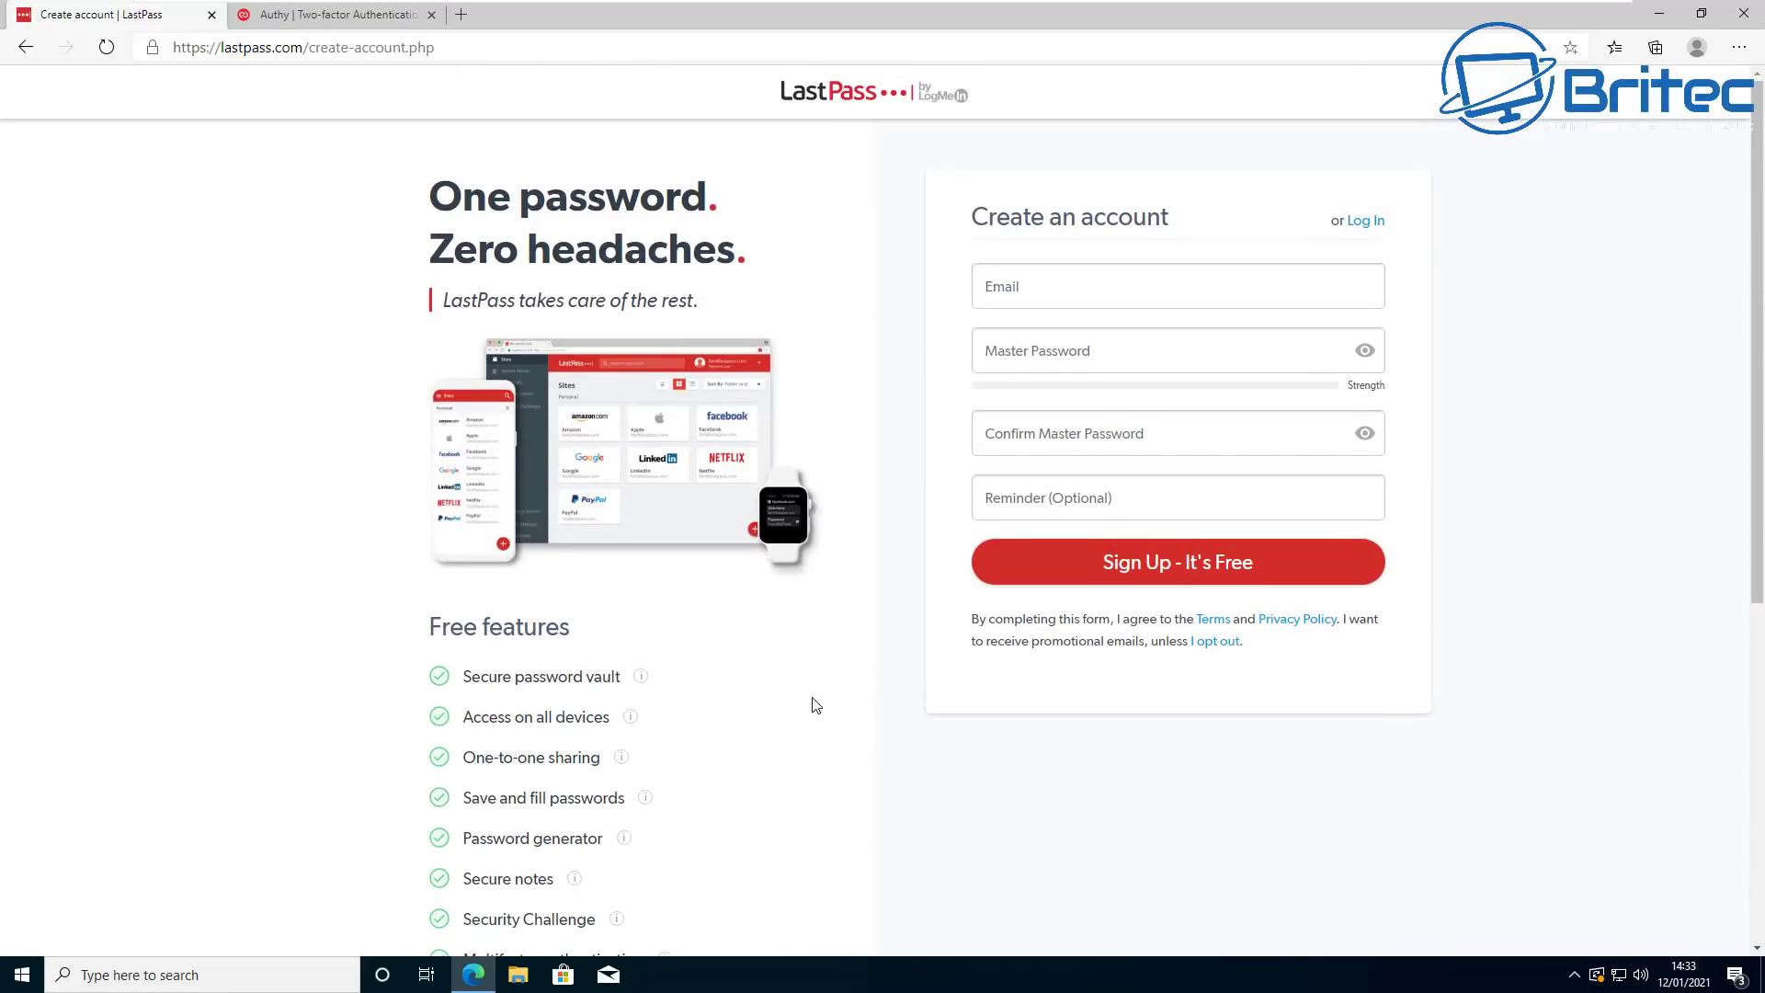
{"action": "left_click", "coordinate": [323, 15]}
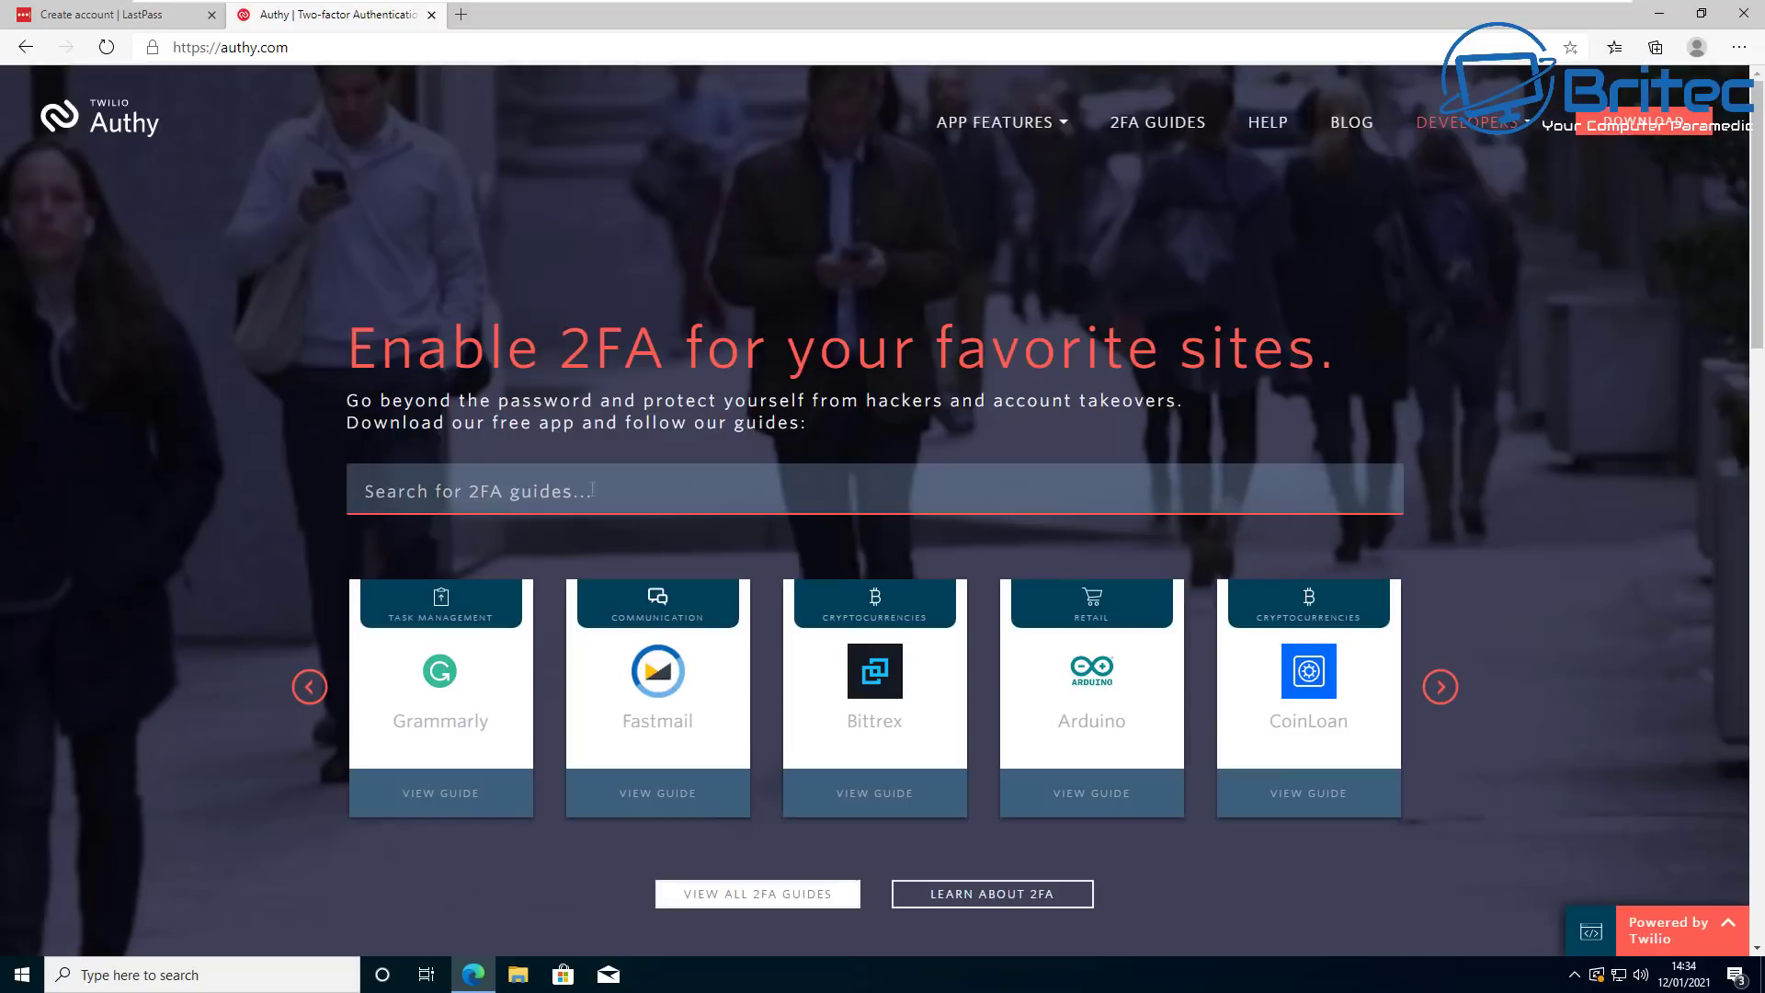
Advance Authy's 2FA guide carousel three times to show Bitwarden and Google & Gmail.
{"action": "left_click", "coordinate": [1441, 688]}
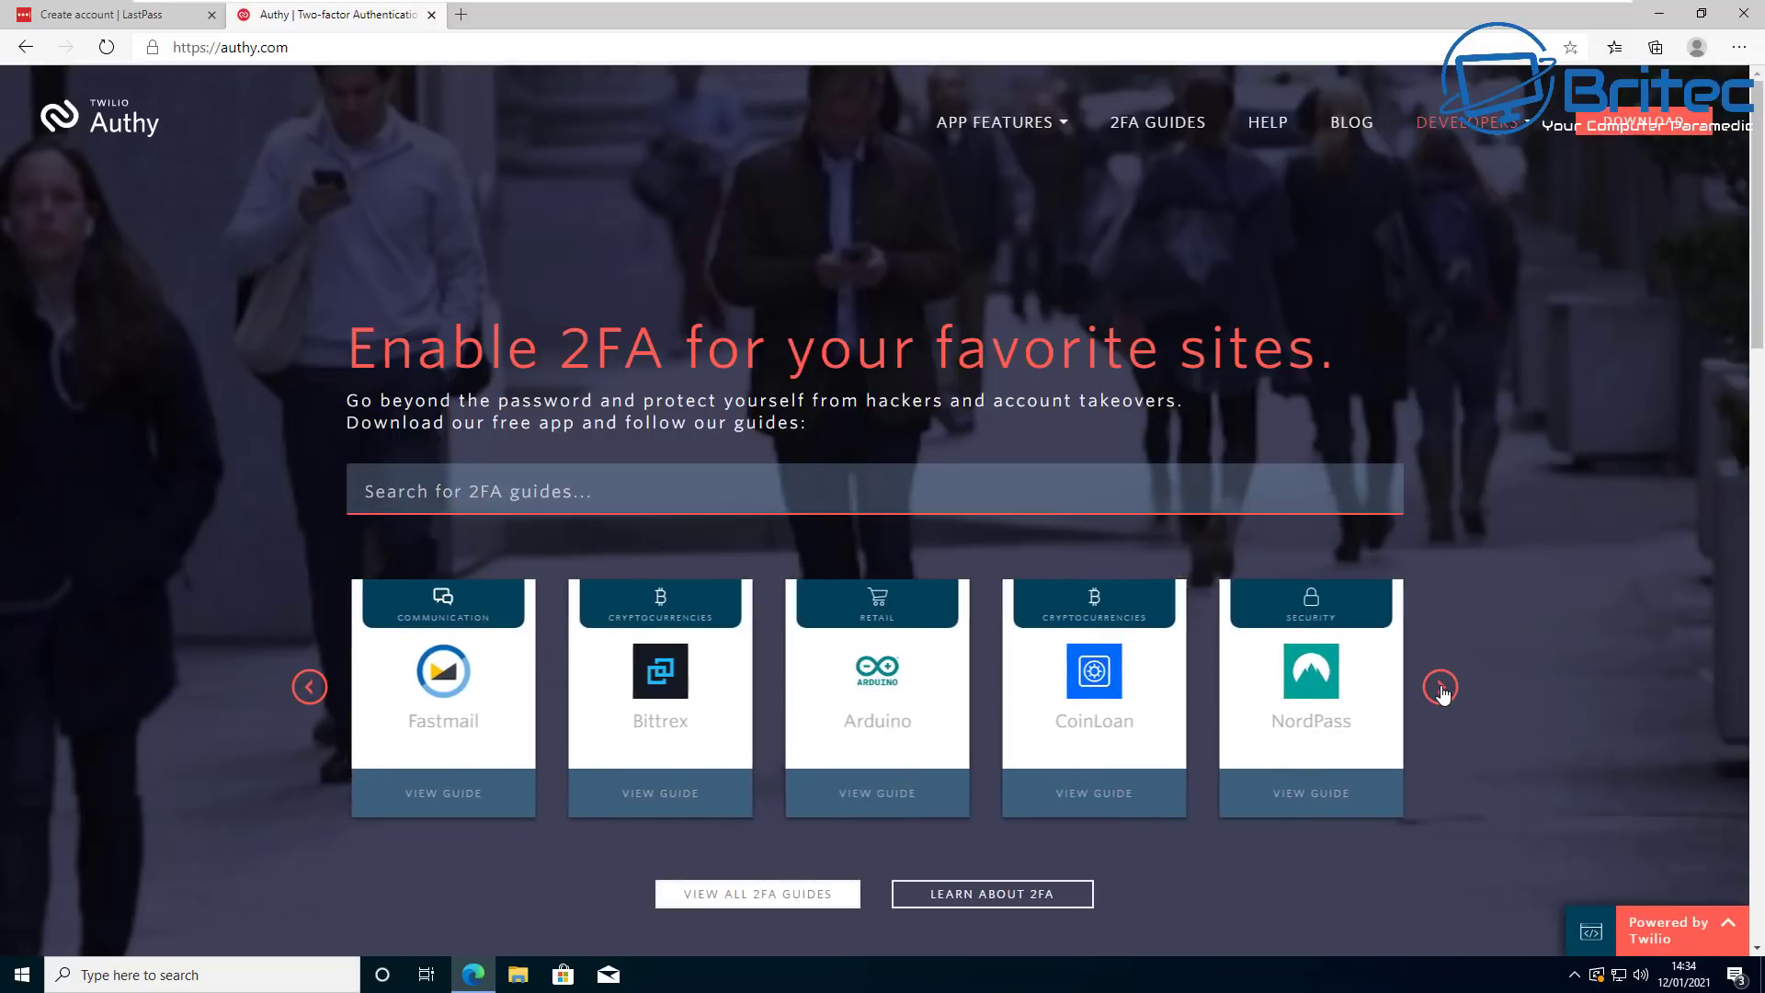
{"action": "left_click", "coordinate": [1441, 688]}
{"action": "left_click", "coordinate": [1440, 688]}
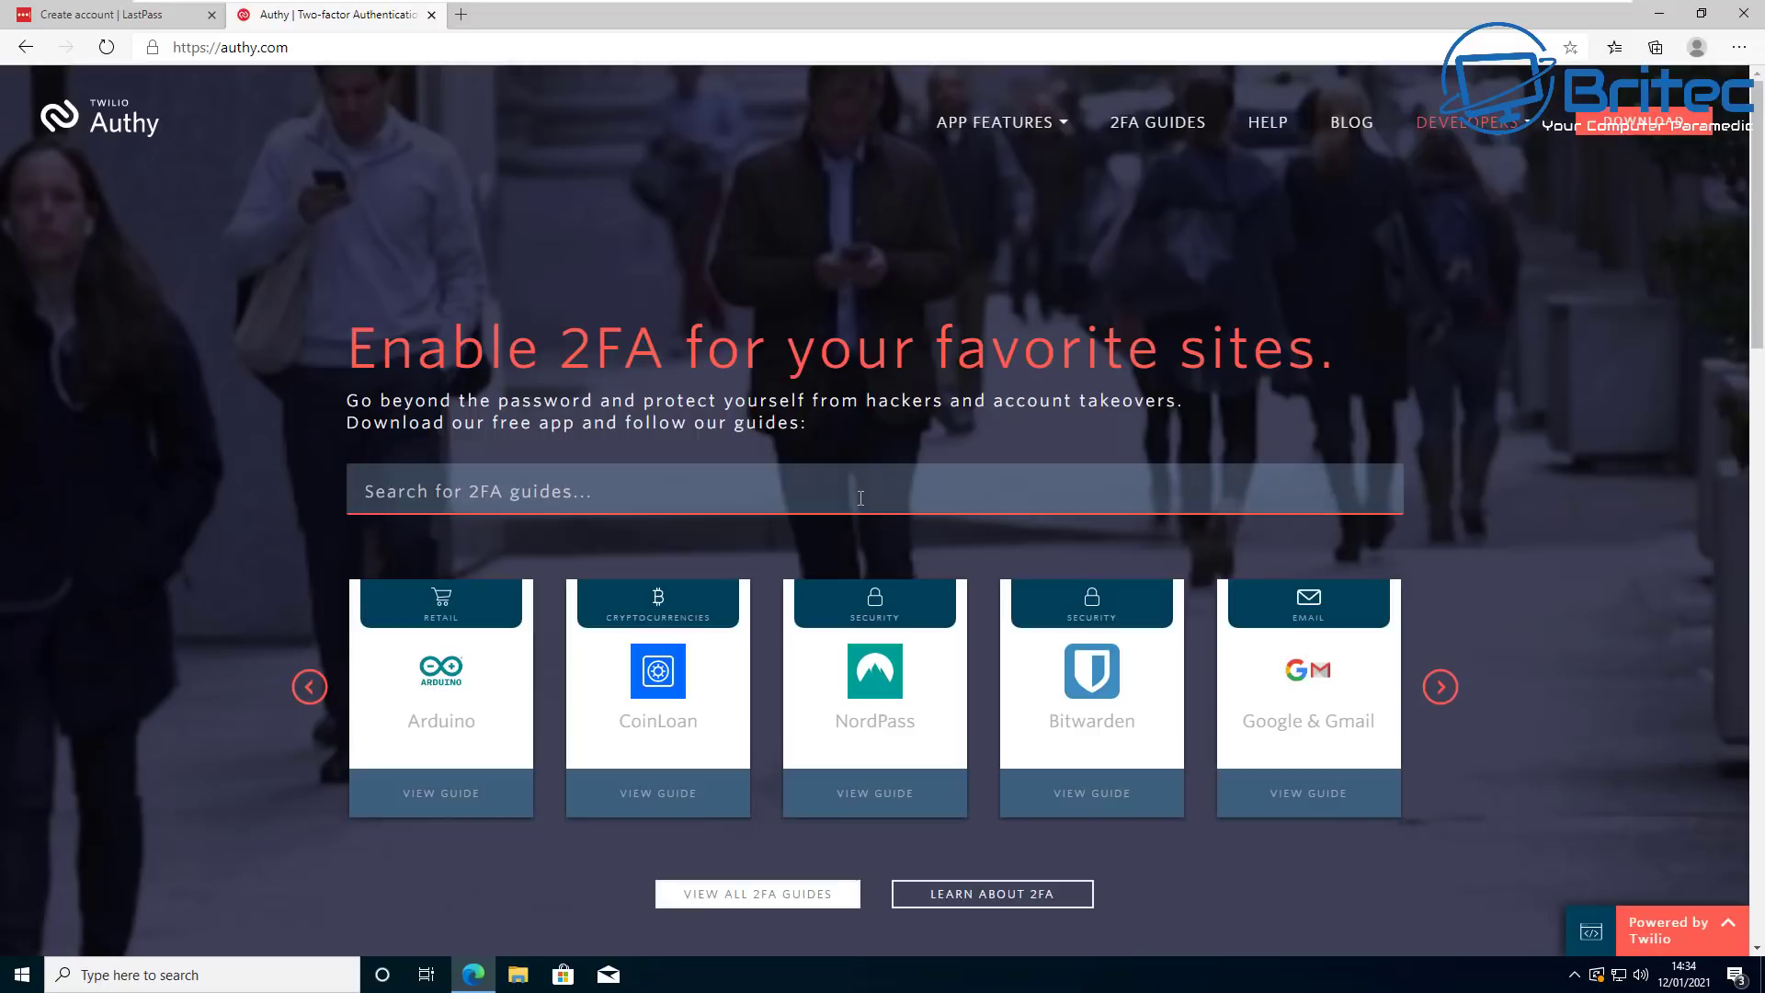
{"action": "mouse_move", "coordinate": [1048, 129]}
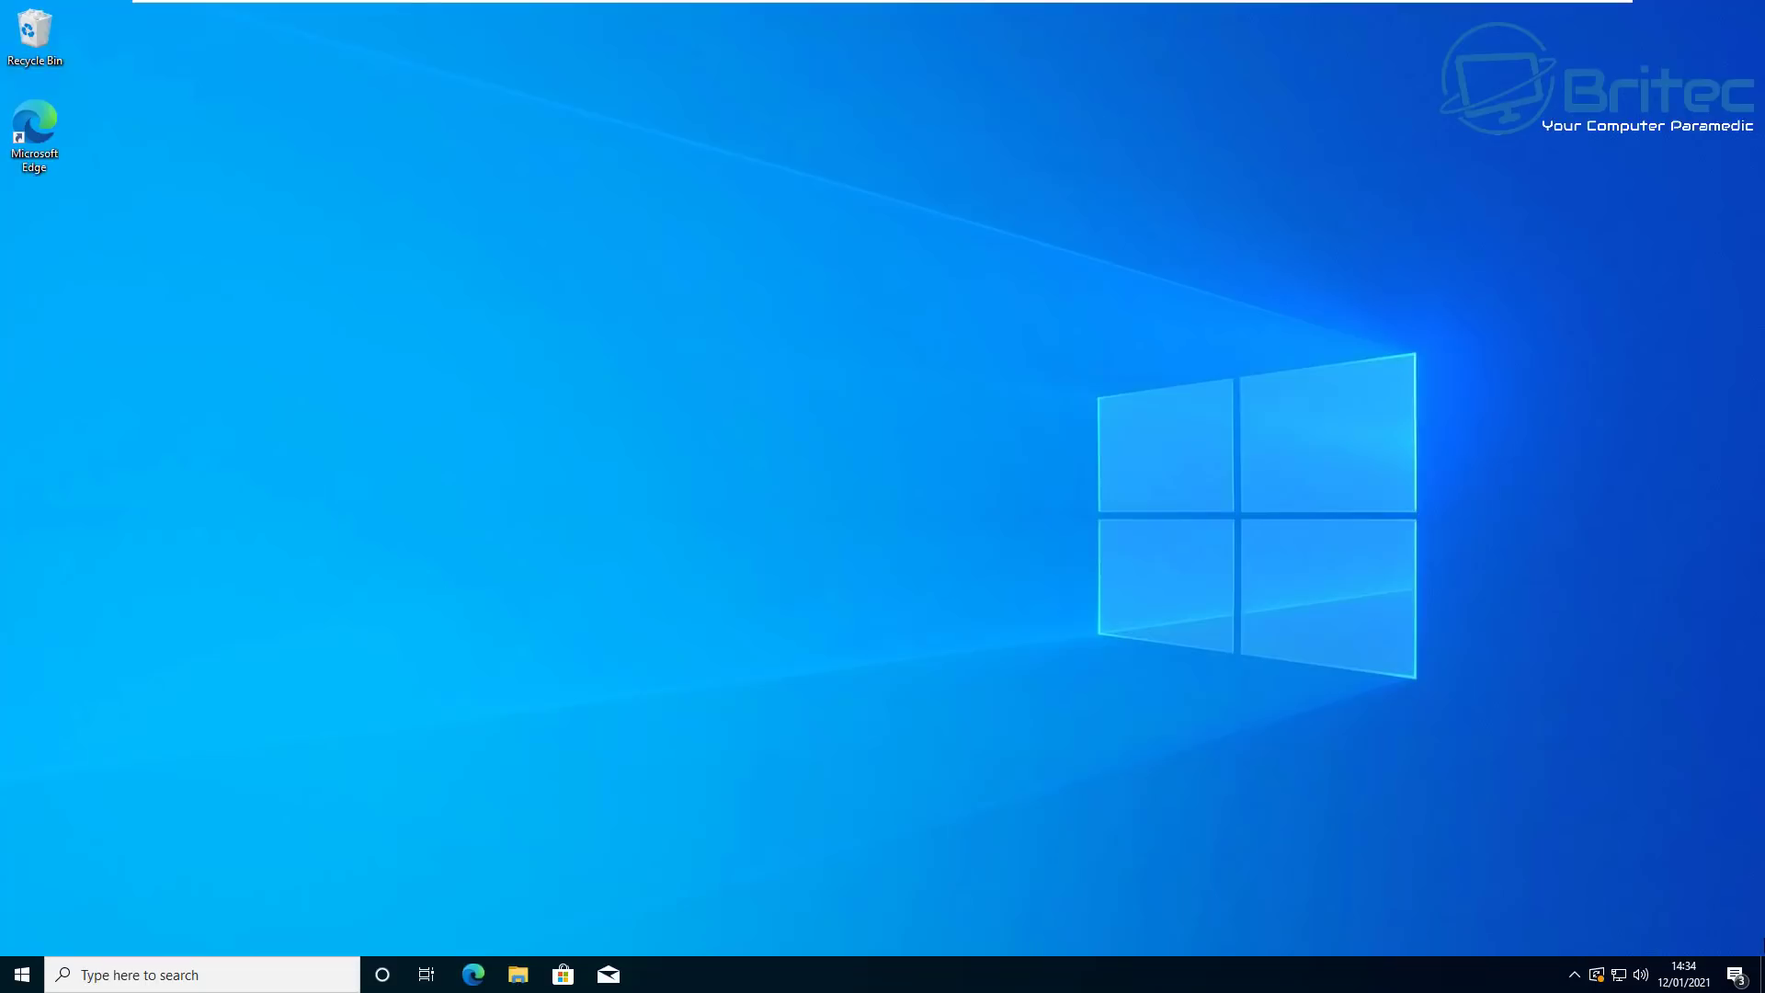
Search 'encrypt' and open Manage BitLocker, showing drive C: with BitLocker off.
{"action": "left_click", "coordinate": [261, 982]}
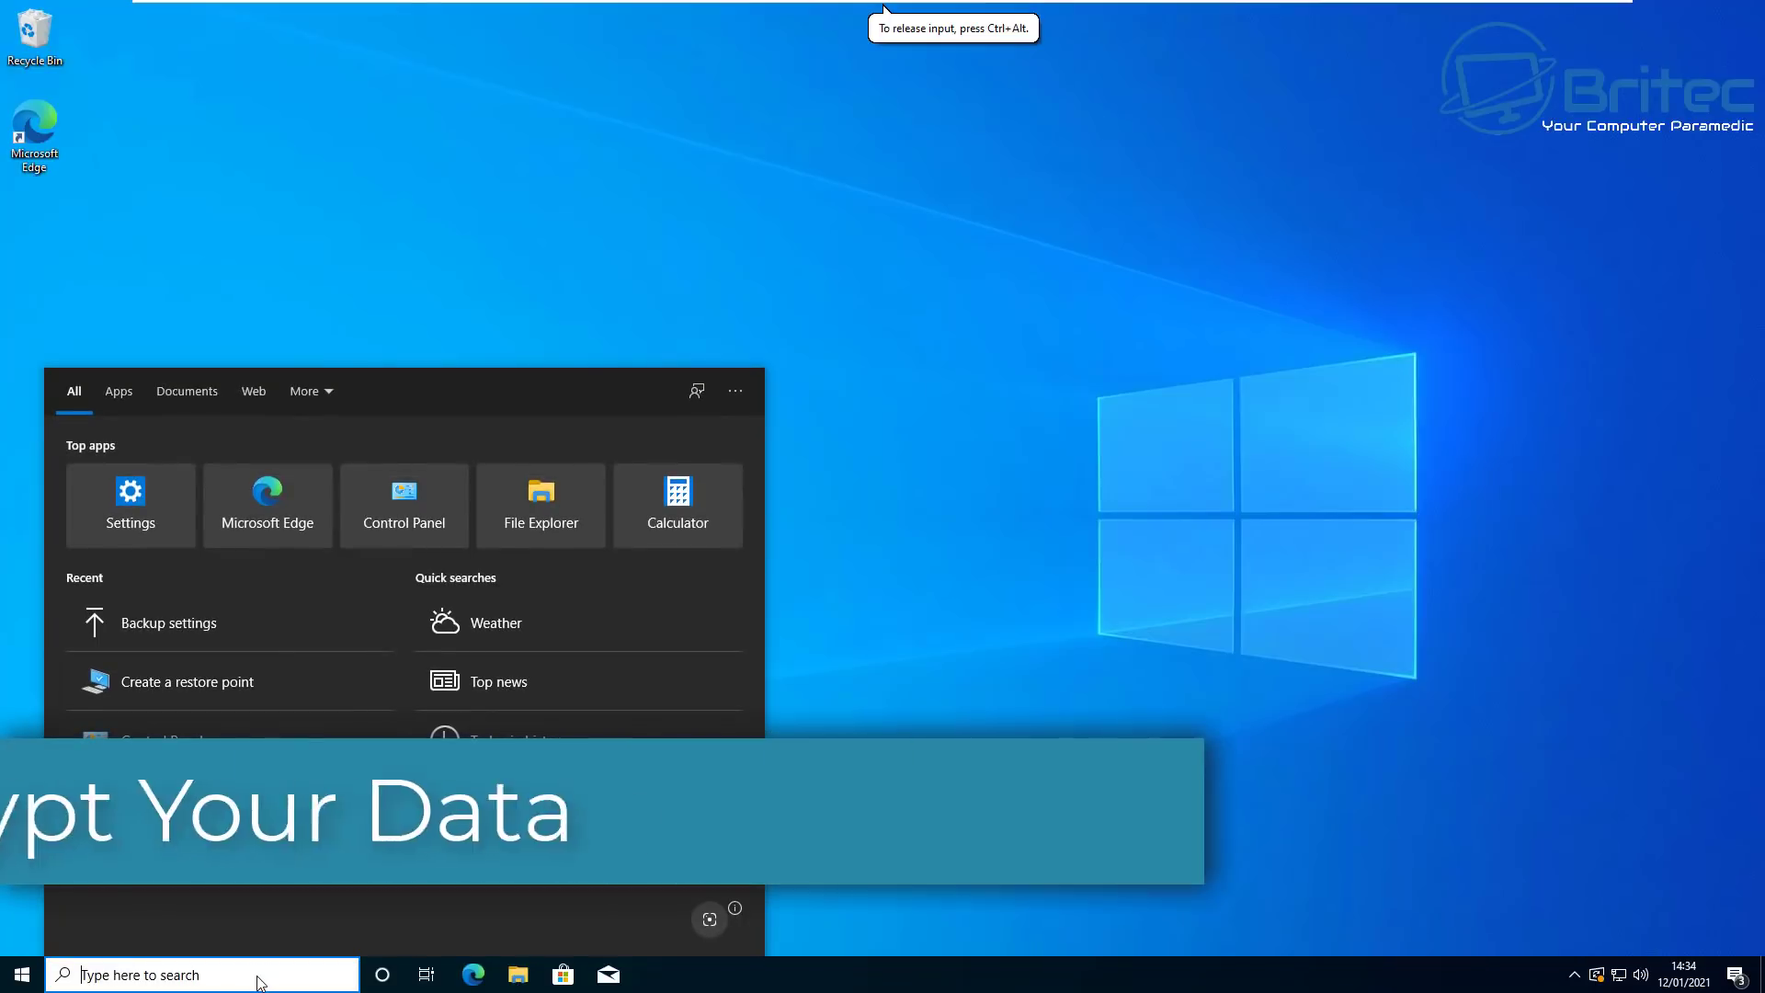
{"action": "type", "text": "encr"}
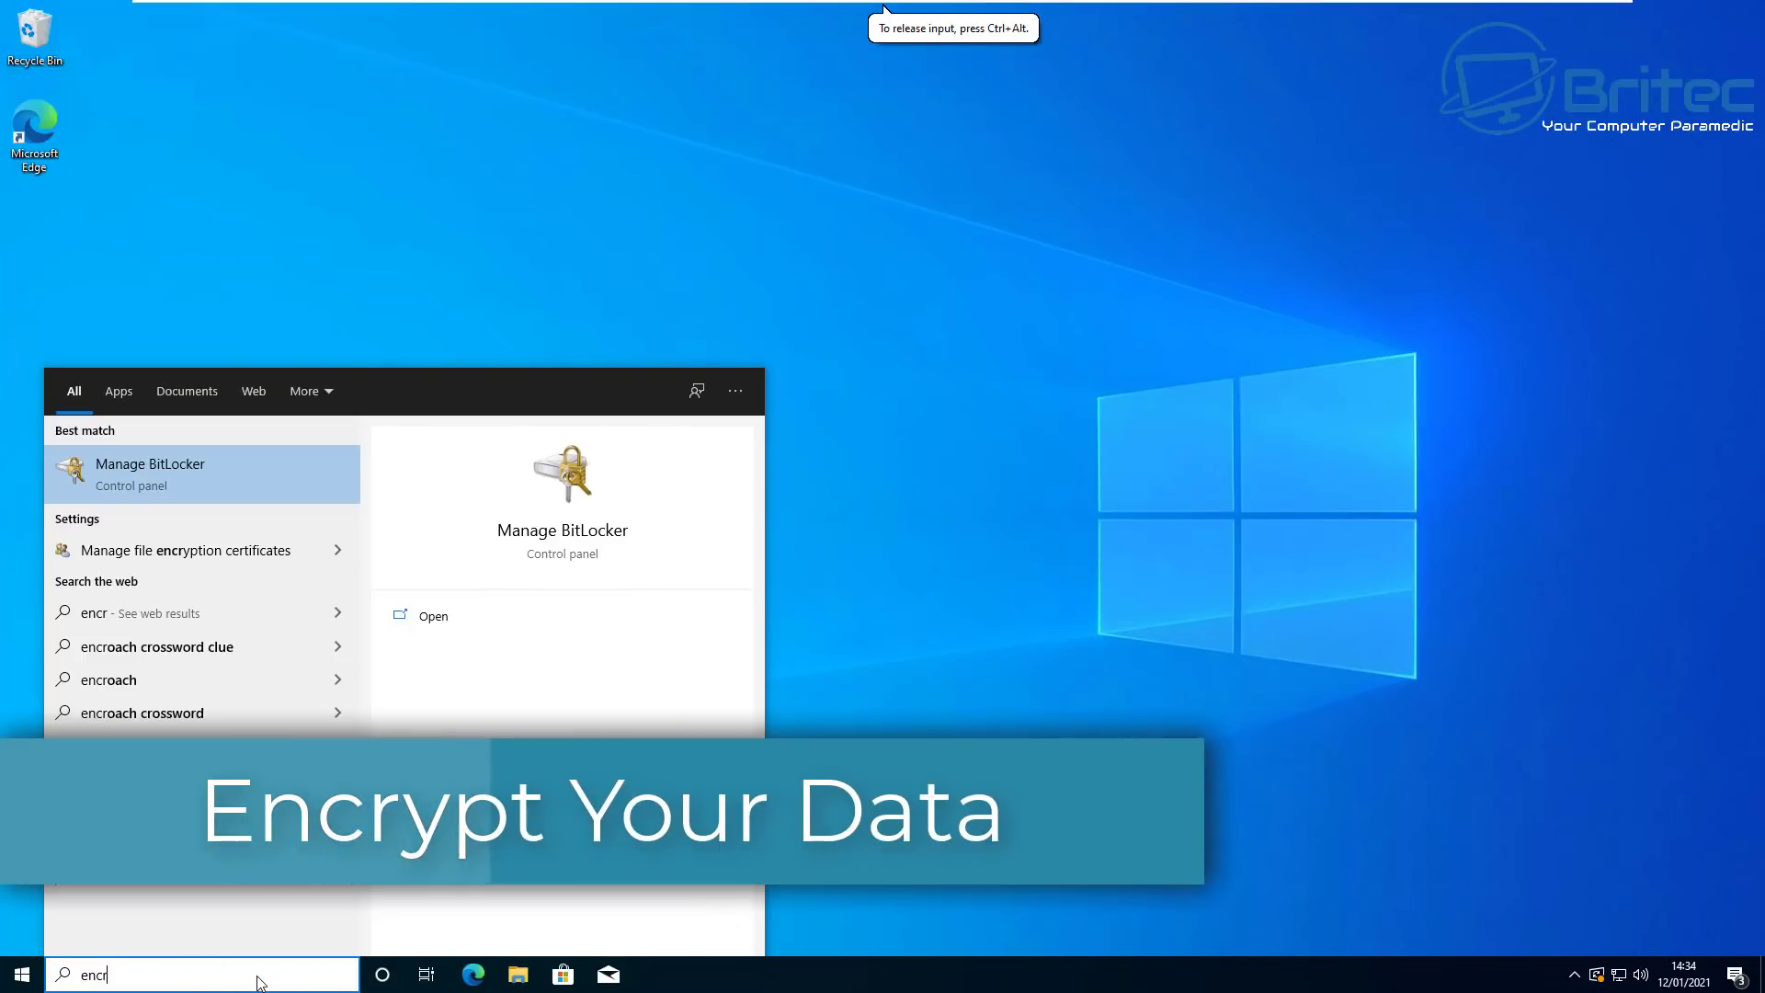
{"action": "type", "text": "ypt"}
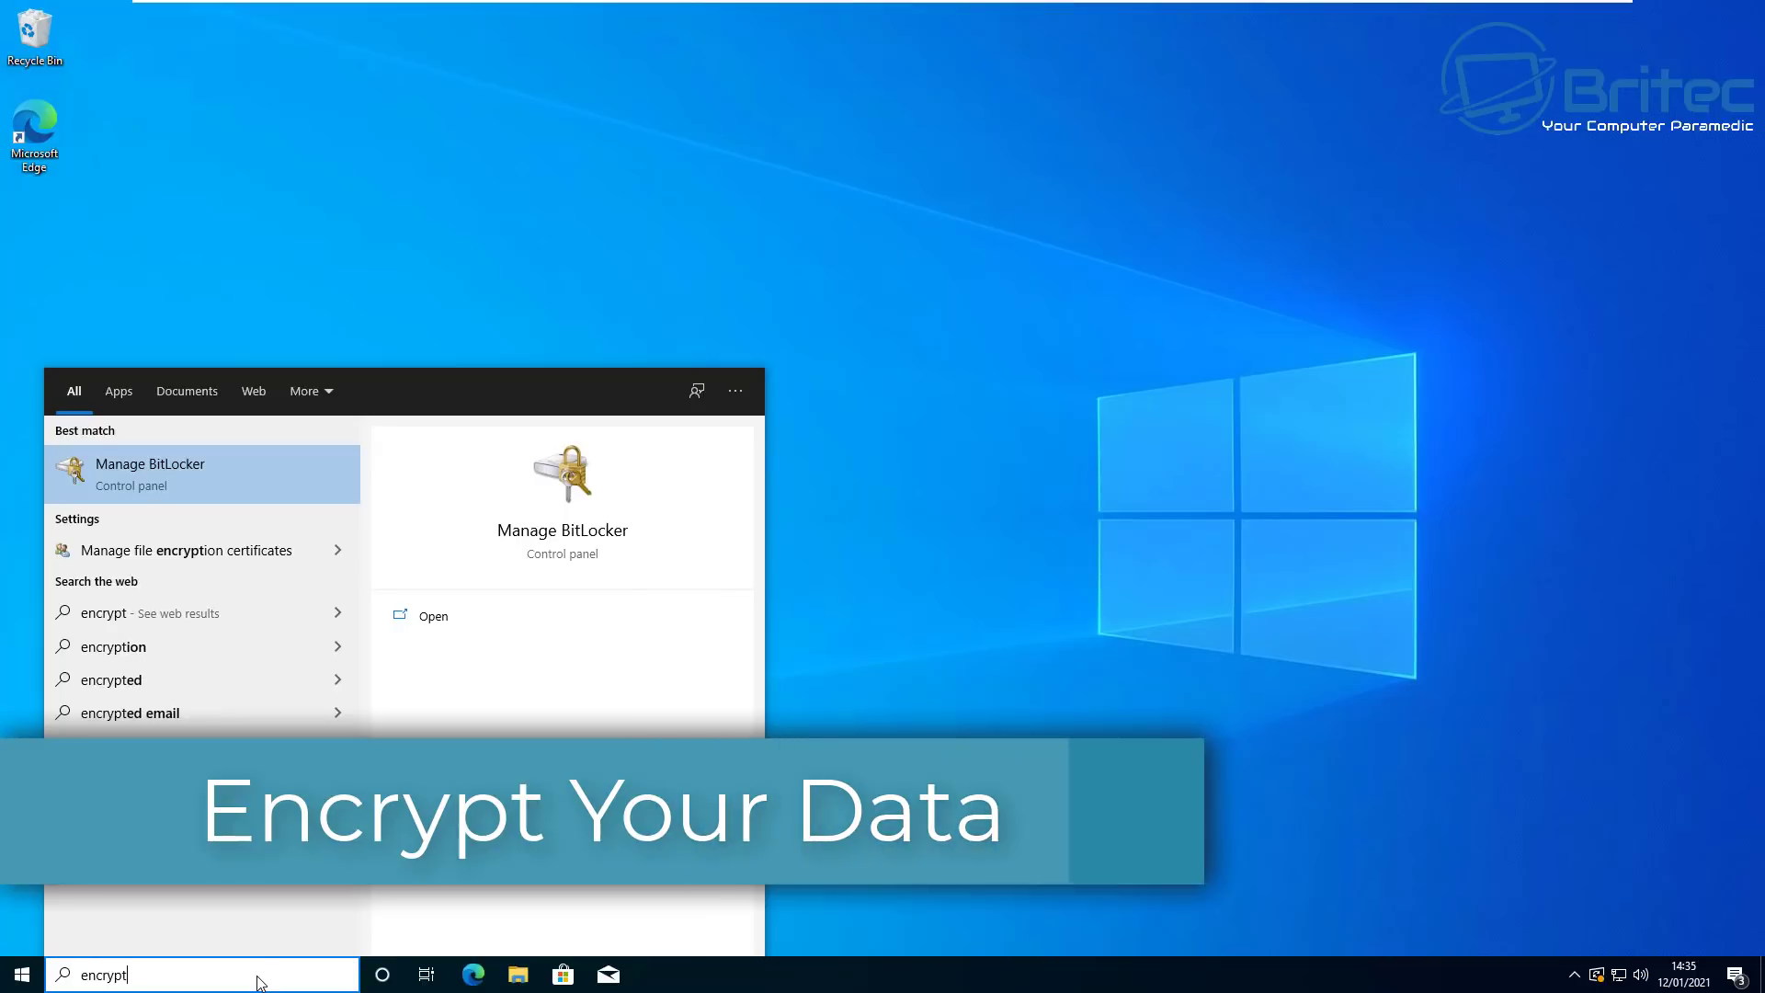
{"action": "left_click", "coordinate": [174, 471]}
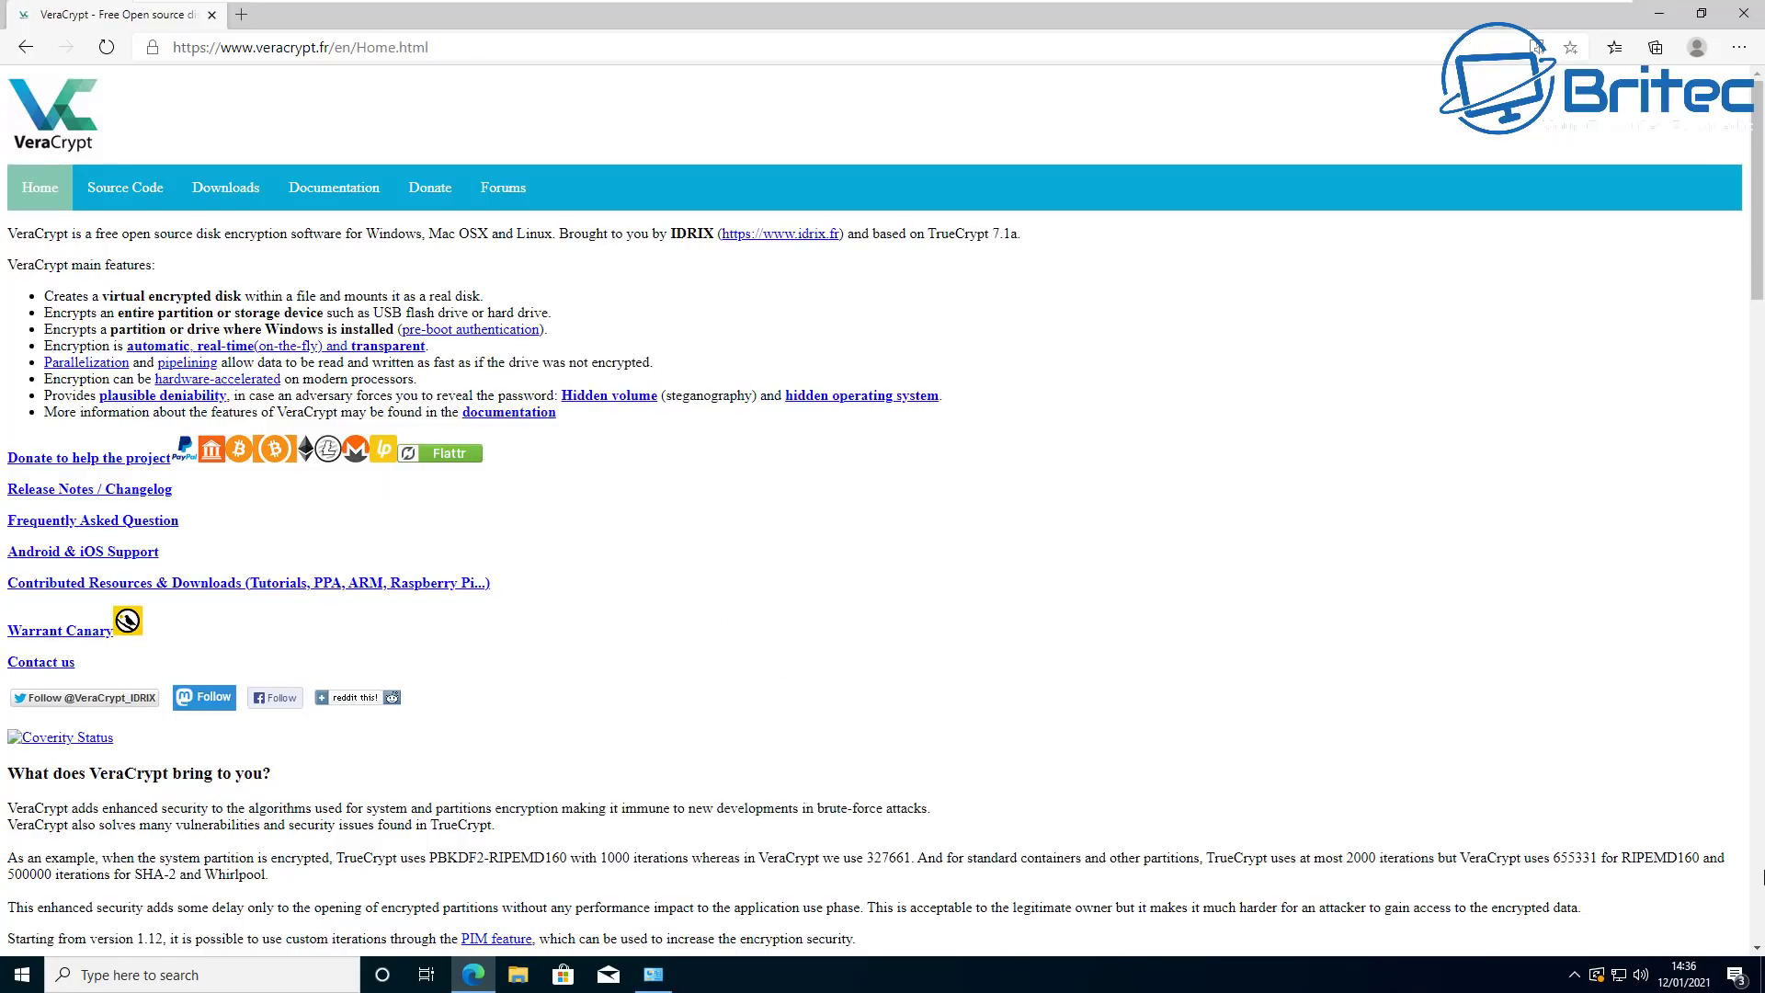
Visit VeraCrypt's Downloads page and close the BitLocker Drive Encryption window.
{"action": "left_click", "coordinate": [1206, 648]}
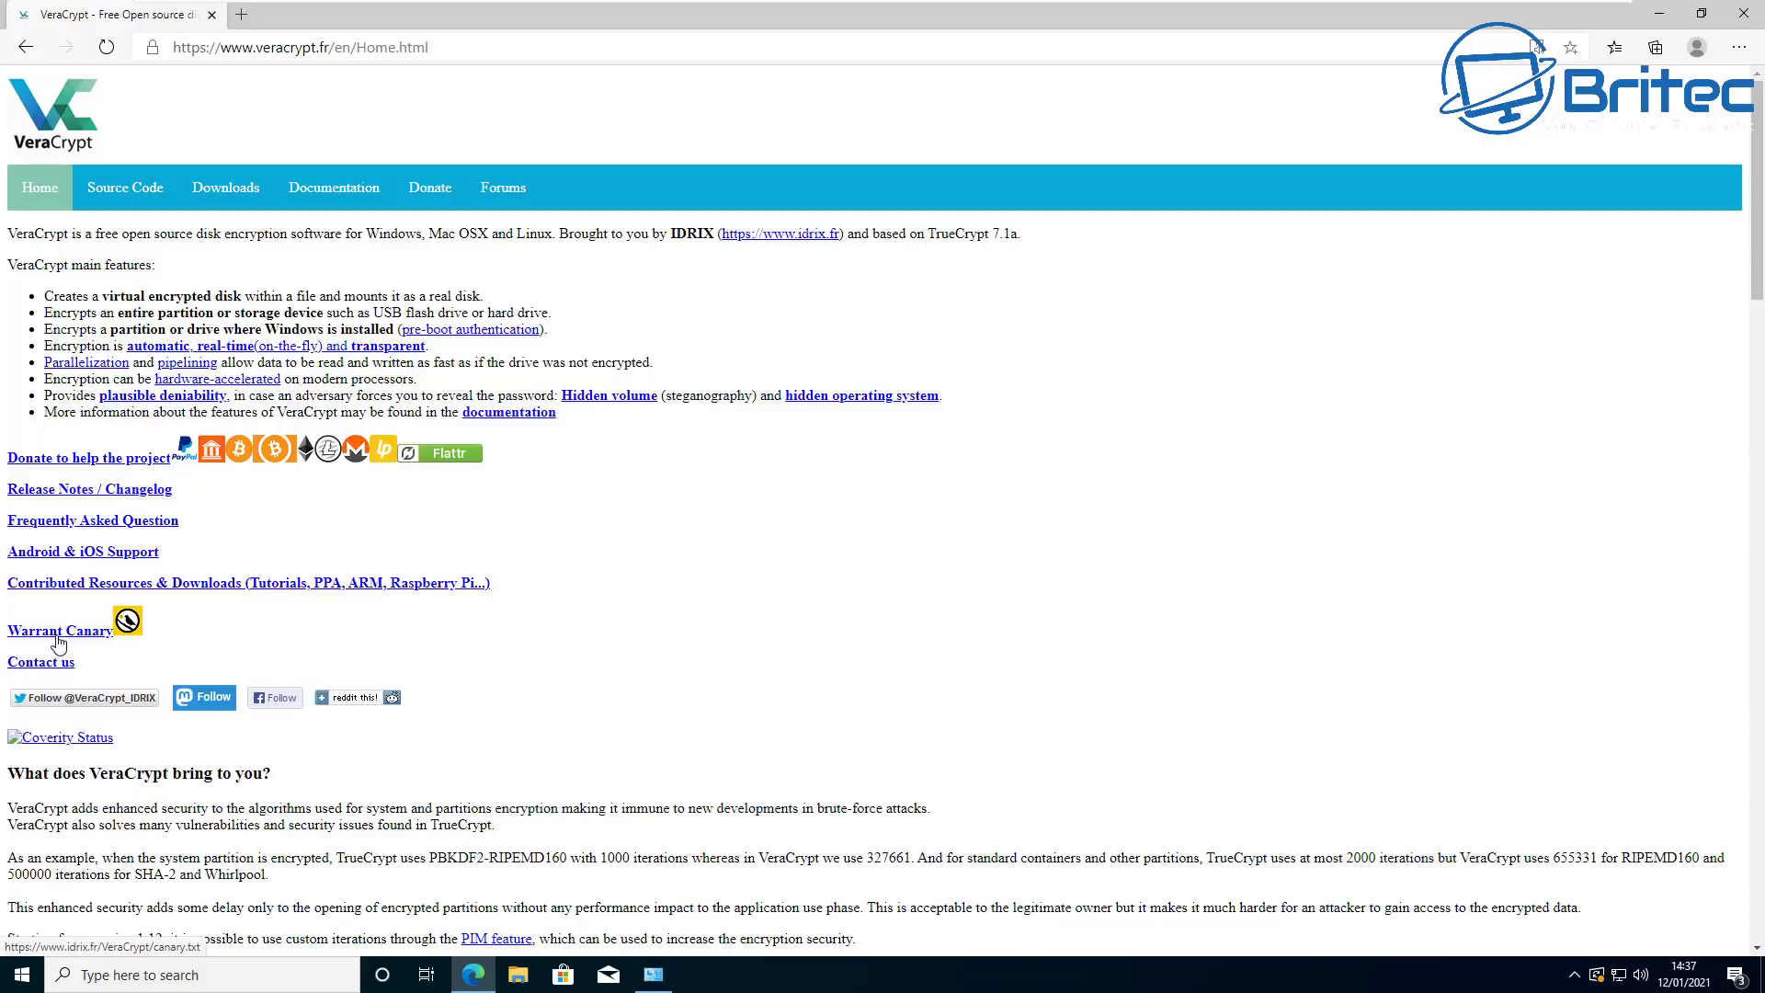
{"action": "left_click", "coordinate": [206, 197]}
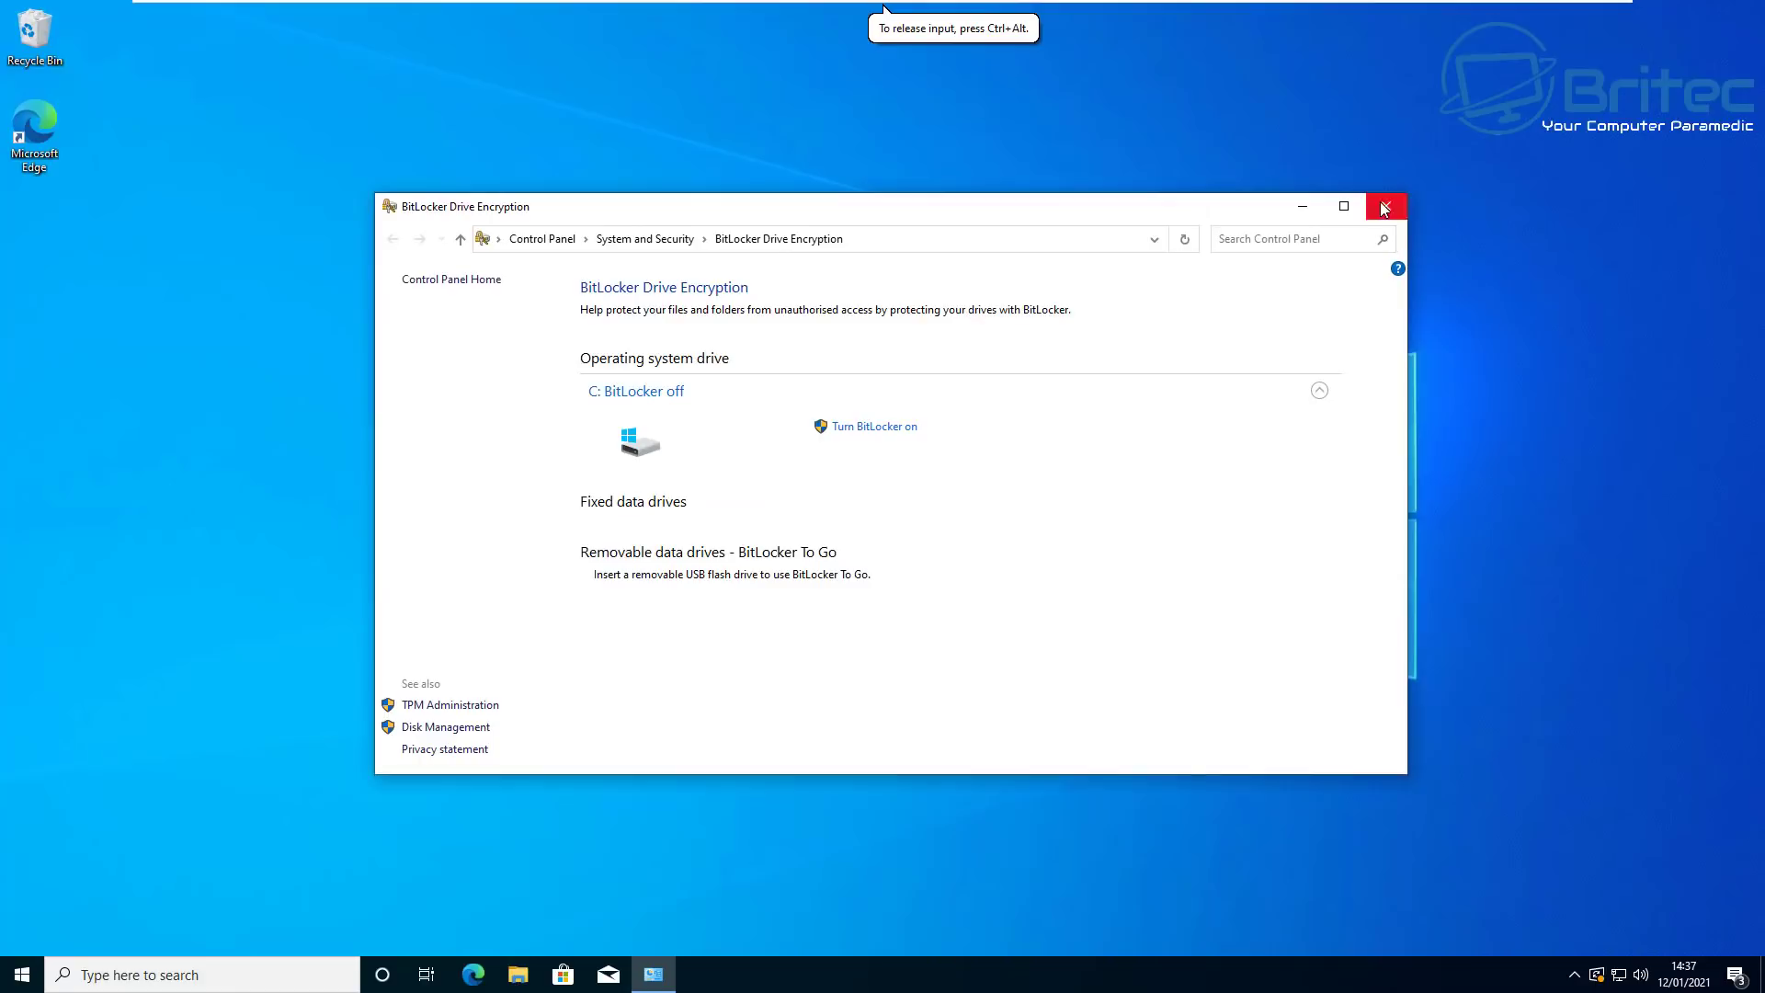
{"action": "left_click", "coordinate": [1386, 206]}
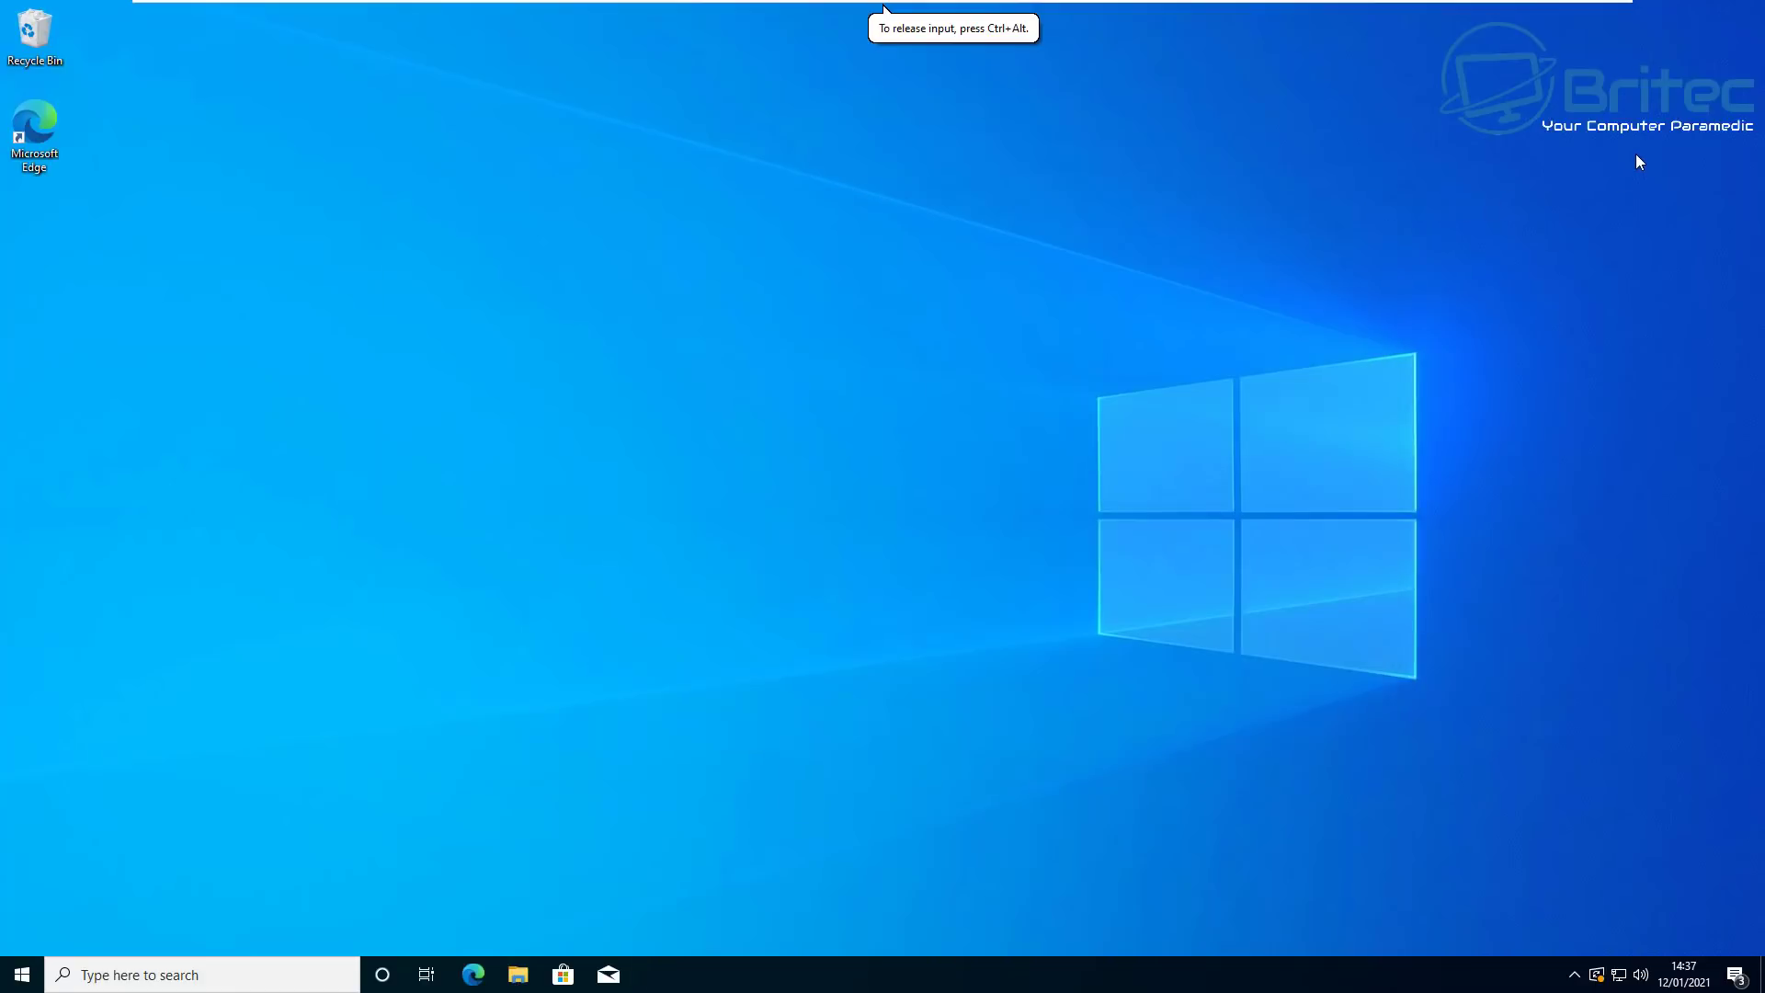